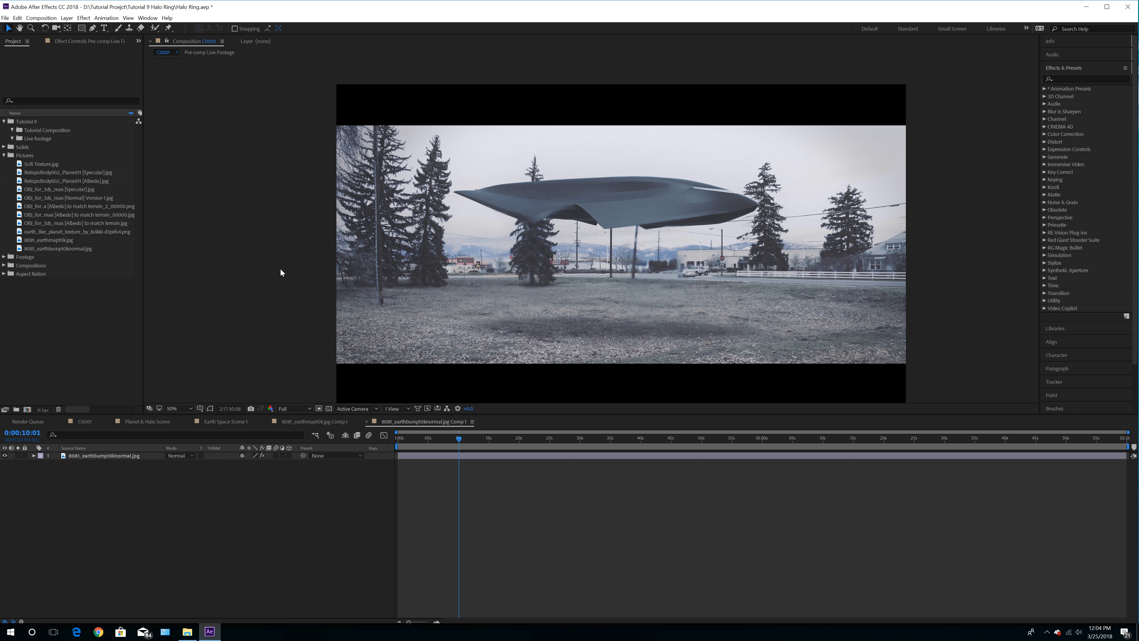
# Create a UHD 4K 23.976 composition named "Ship & Ring" in the Tutorial Composition folder
pyautogui.click(52, 130)
pyautogui.click(41, 17)
pyautogui.click(49, 26)
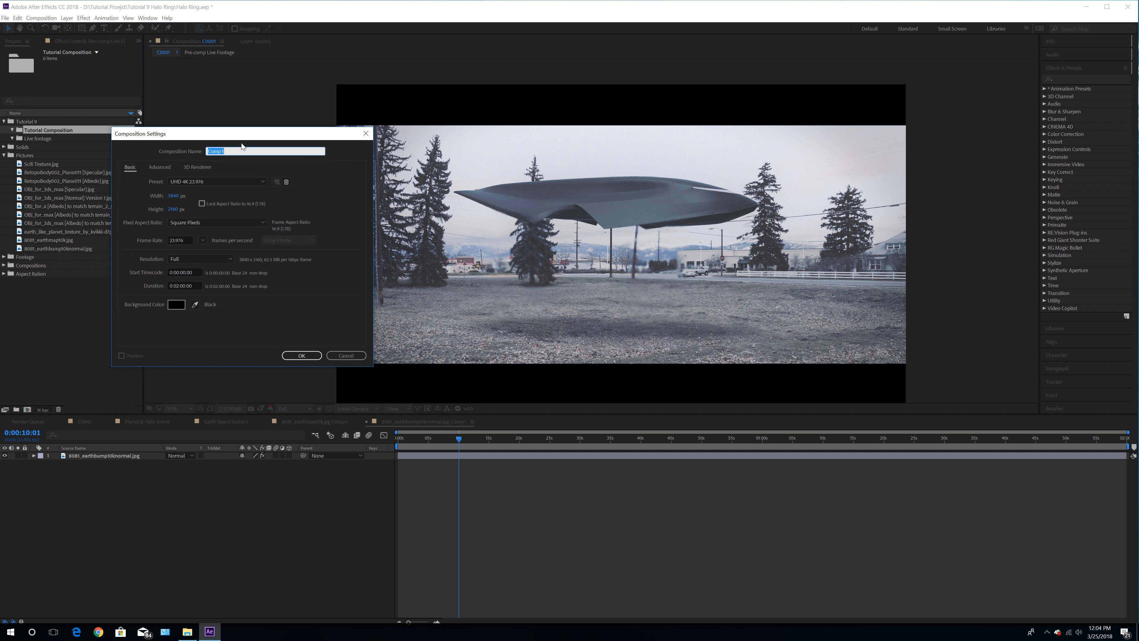
pyautogui.write('Ship & Ring')
pyautogui.click(302, 355)
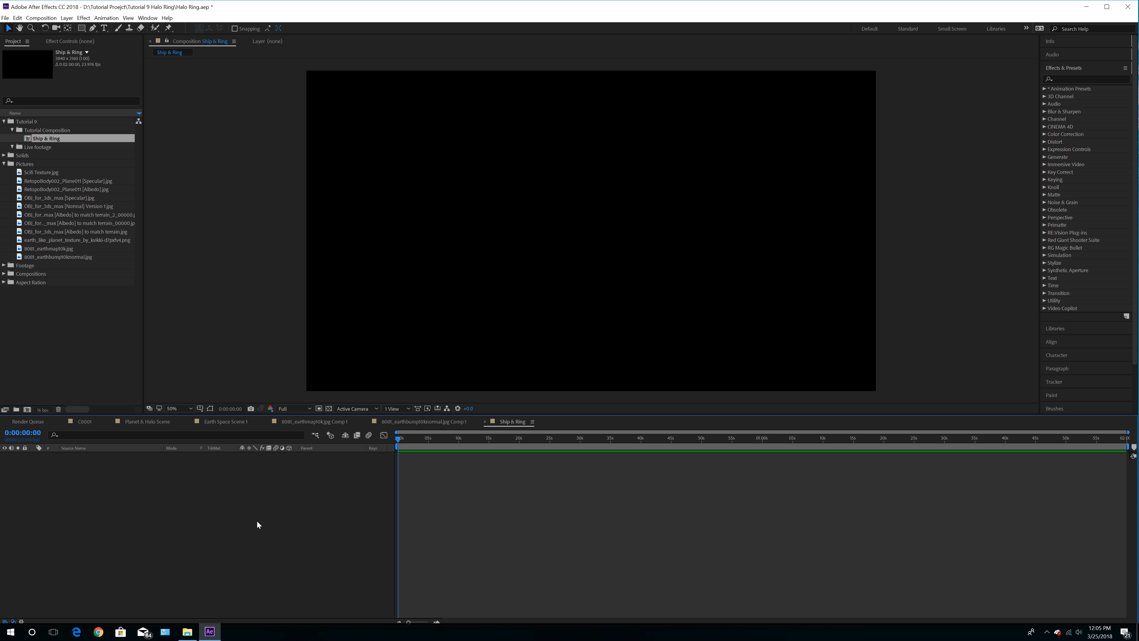
# Add a composition-sized black solid layer named "Ship & ring"
pyautogui.click(67, 18)
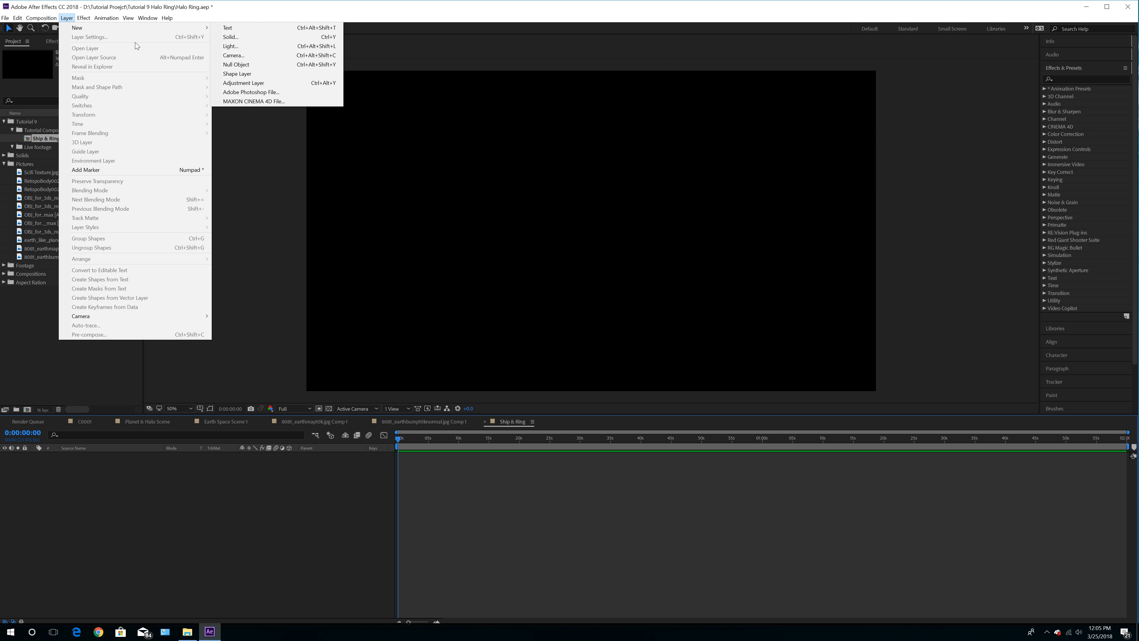
pyautogui.click(230, 37)
pyautogui.write('Ship & ring')
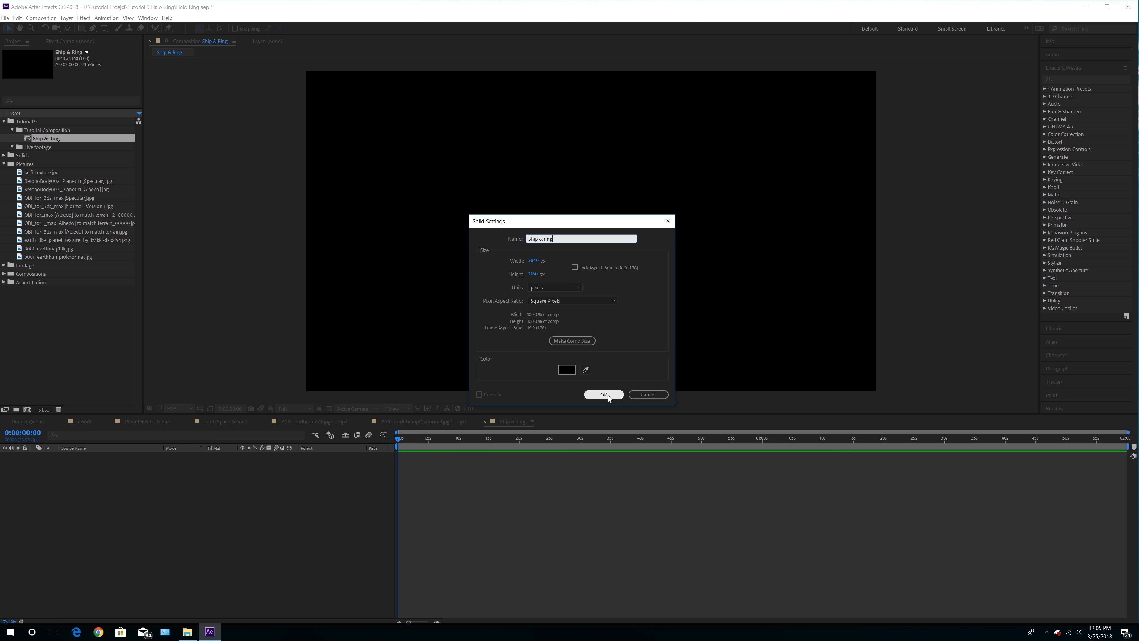
pyautogui.click(597, 396)
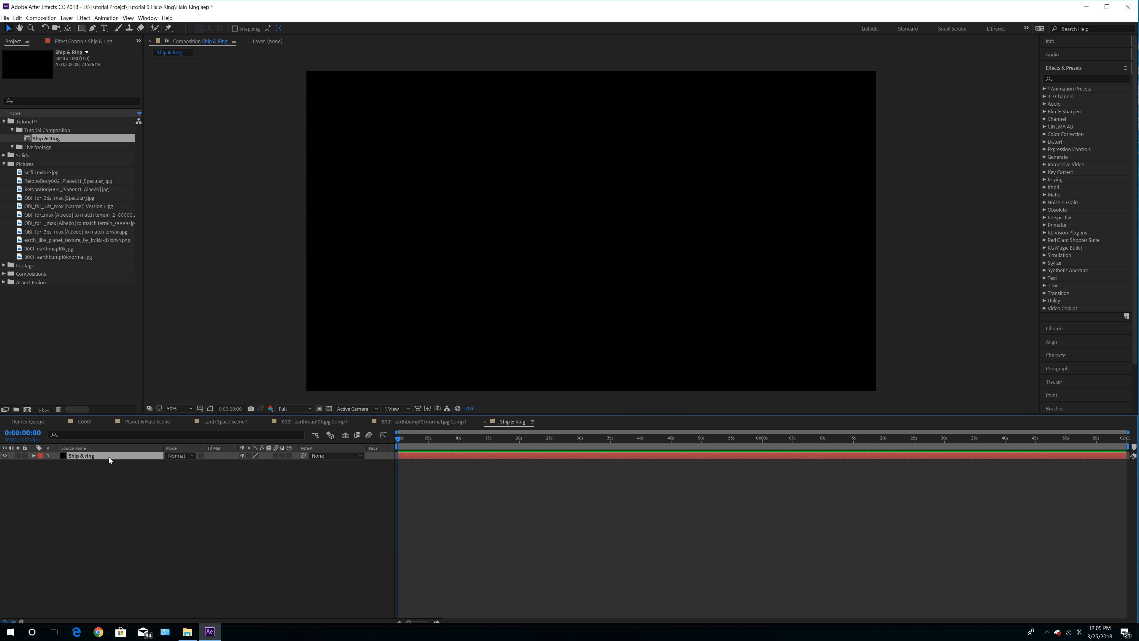
# Apply the Video Copilot Element effect to the Ship & ring solid
pyautogui.click(81, 17)
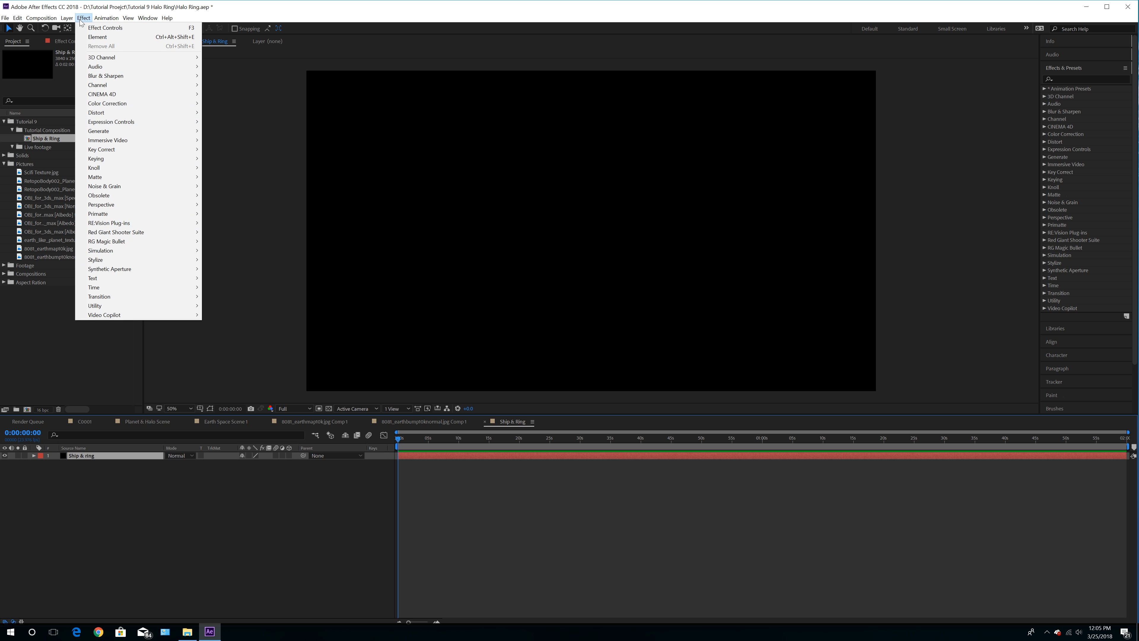
pyautogui.moveTo(180, 315)
pyautogui.click(223, 315)
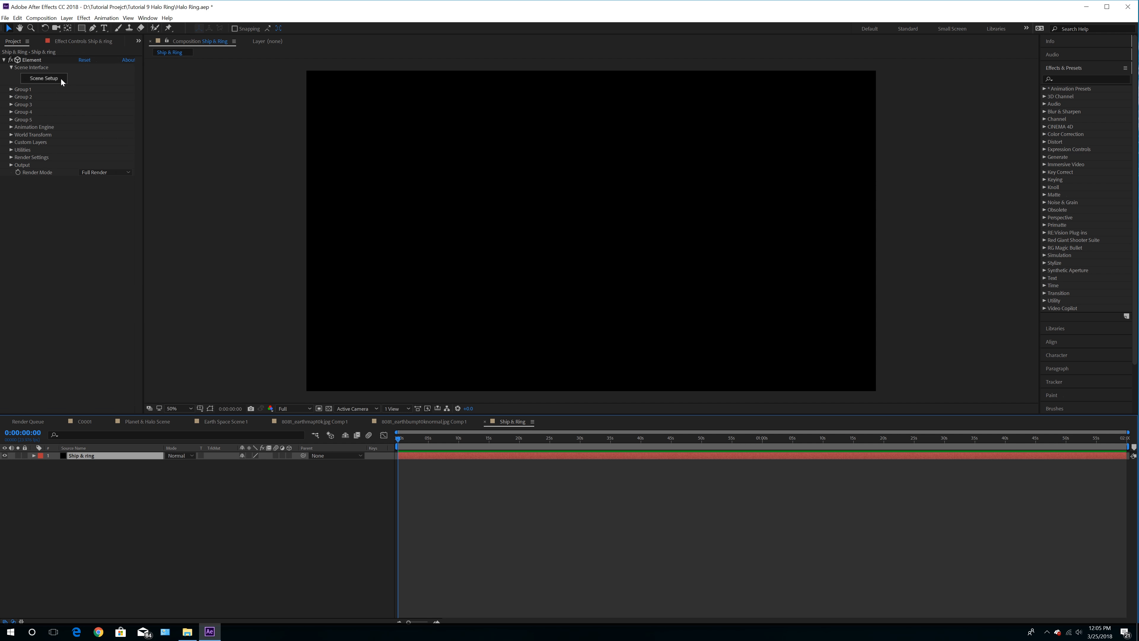
# Import the C0001 clip from the tutorial's Footage folder into the Live footage folder and place it below the Ship & ring layer
pyautogui.click(7, 41)
pyautogui.click(43, 152)
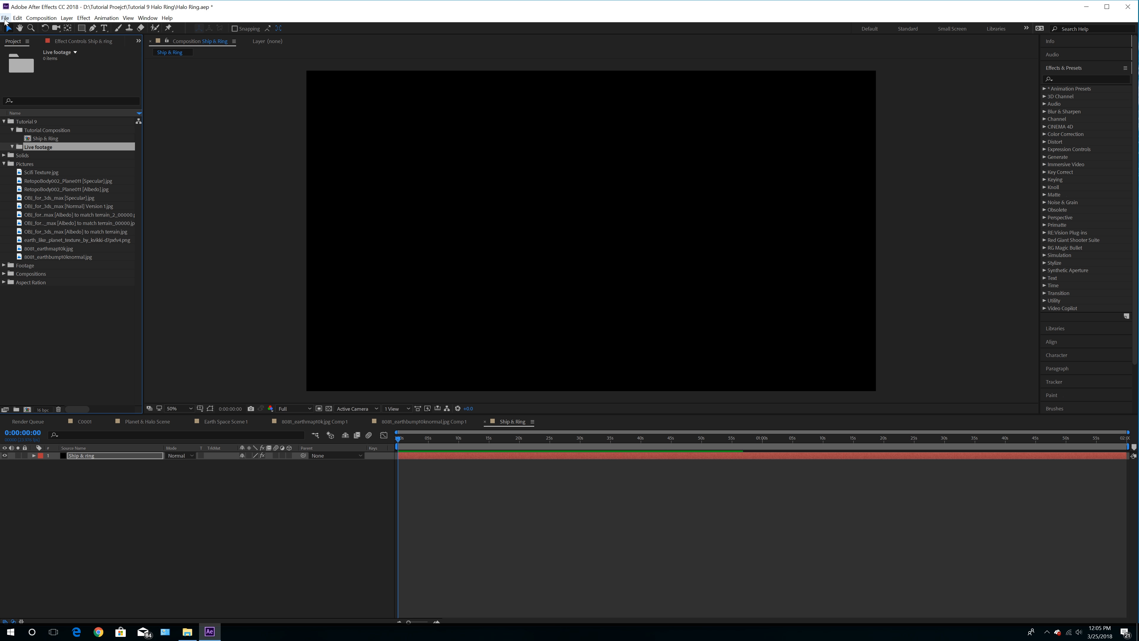
pyautogui.click(5, 18)
pyautogui.moveTo(111, 133)
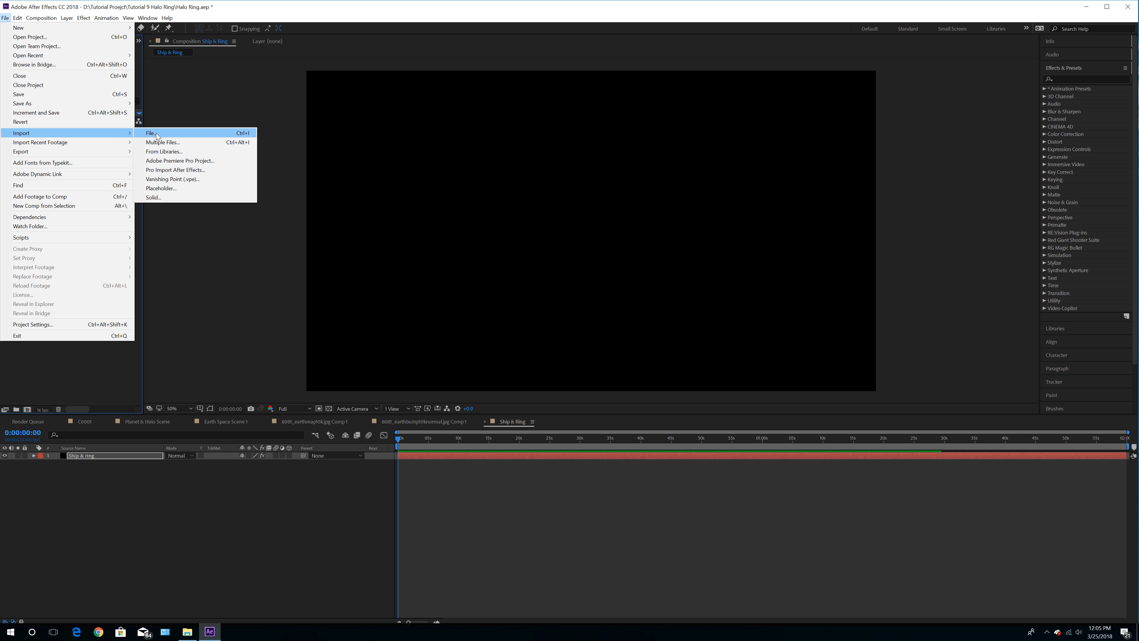
pyautogui.click(151, 133)
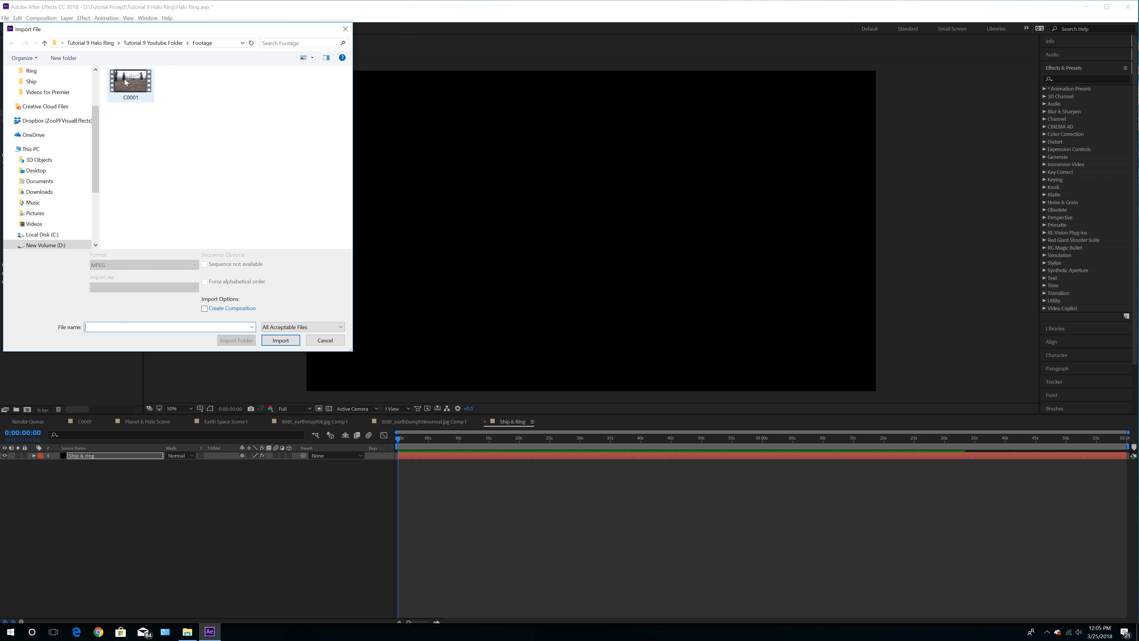
pyautogui.click(148, 43)
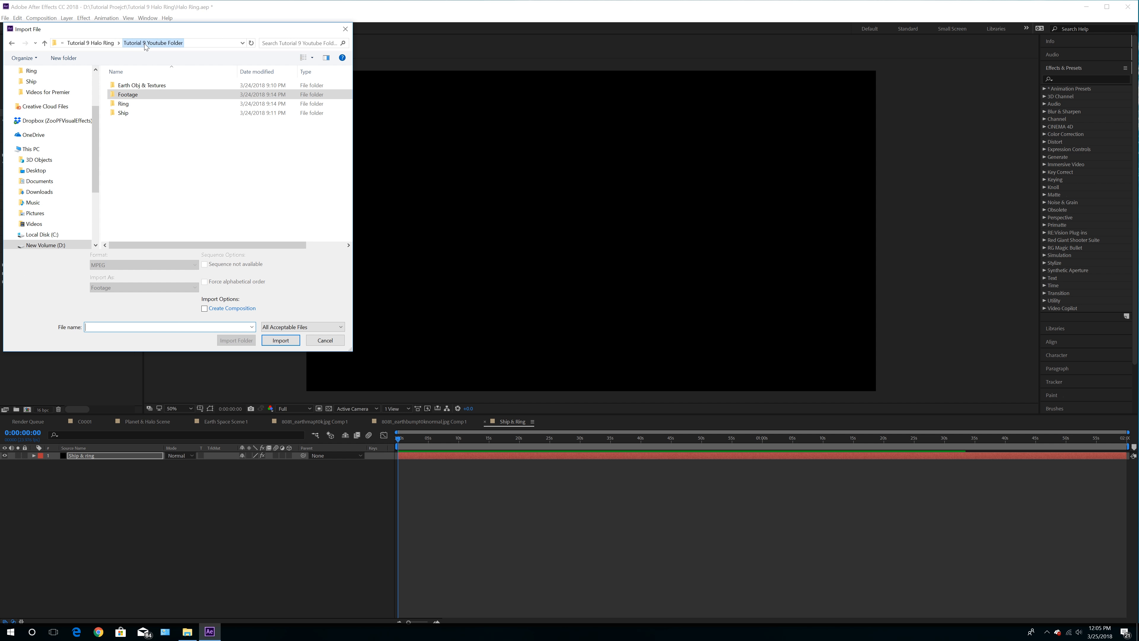
pyautogui.doubleClick(132, 99)
pyautogui.doubleClick(133, 98)
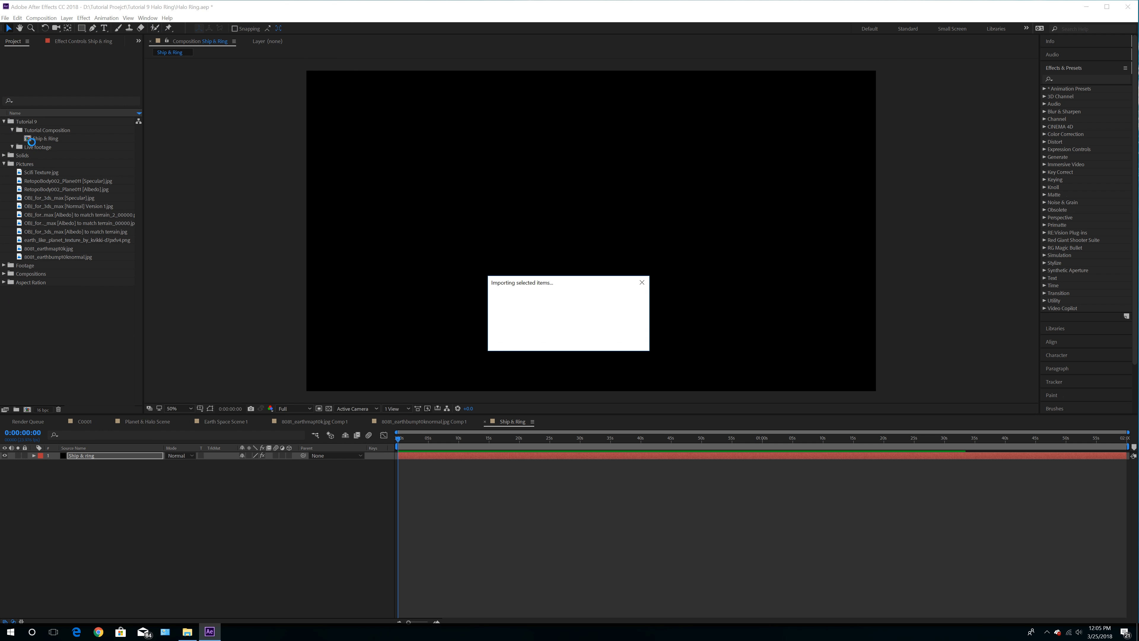
pyautogui.moveTo(29, 157); pyautogui.dragTo(52, 483)
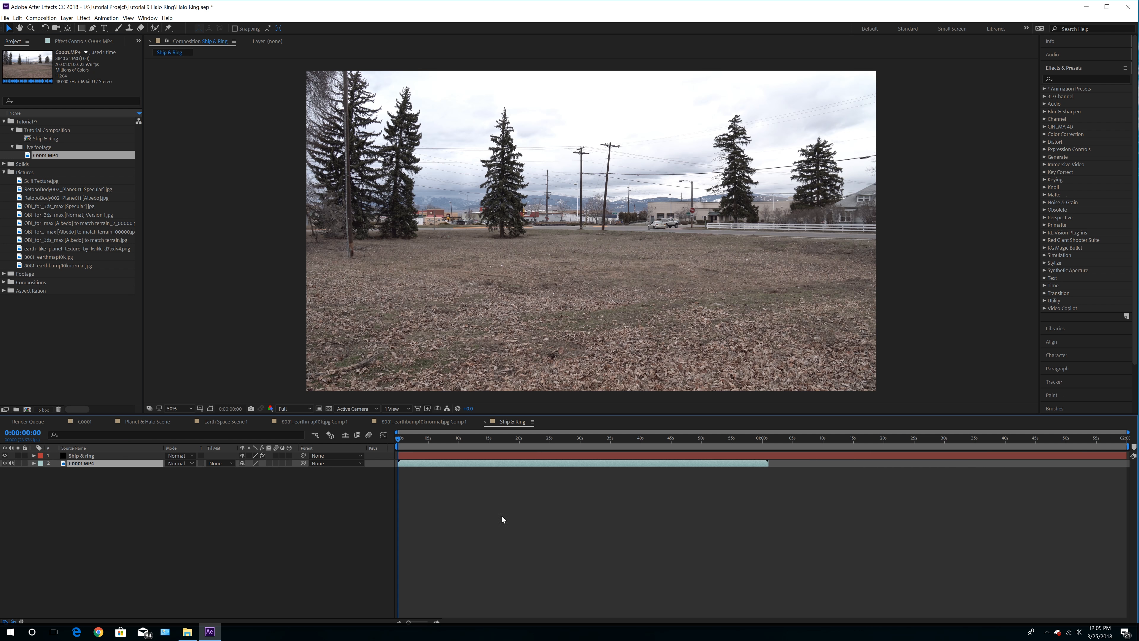
# Trim the ends of the C0001.MP4 and Ship & ring layers to 0:00:17:12
pyautogui.click(504, 437)
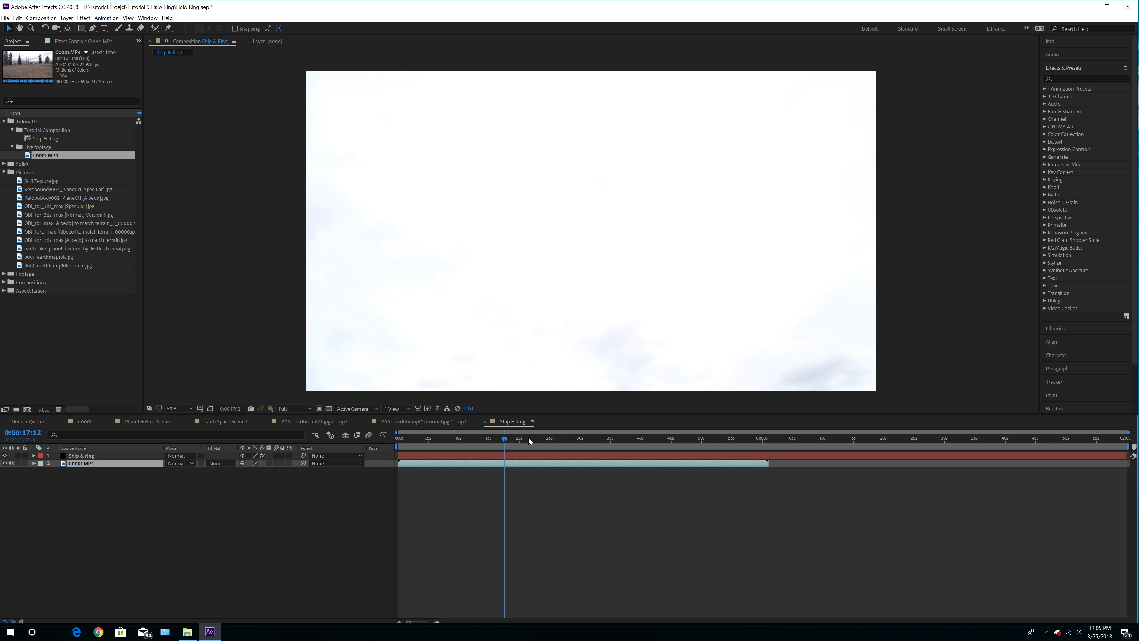
pyautogui.moveTo(768, 463); pyautogui.dragTo(498, 465)
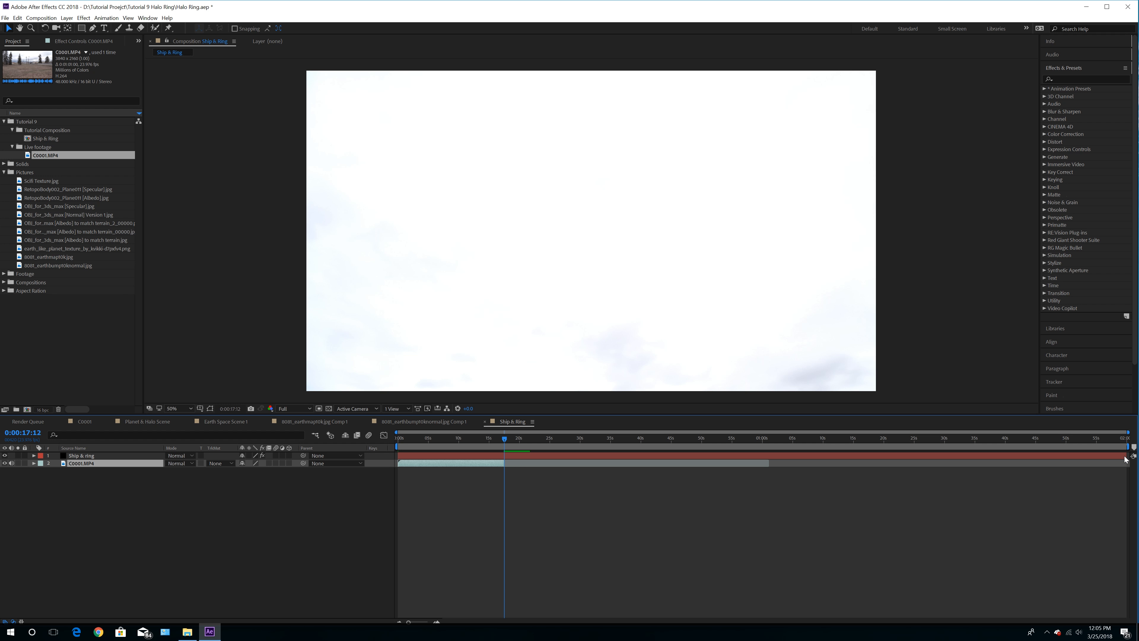
pyautogui.moveTo(1127, 456); pyautogui.dragTo(842, 455)
pyautogui.hotkey('alt', ']')
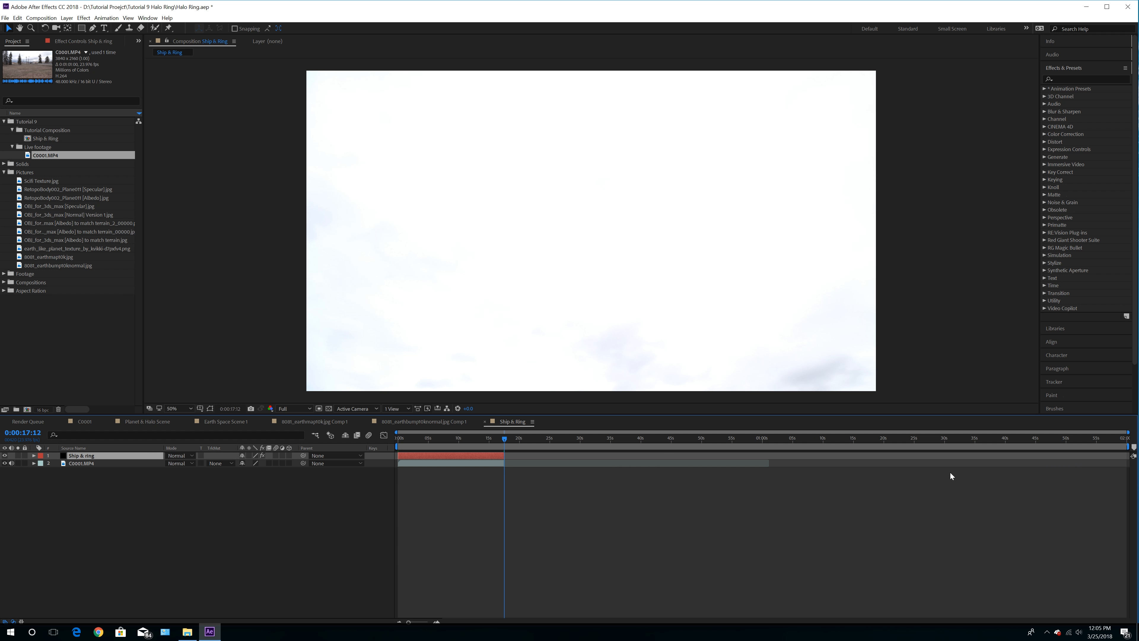
# End the work area at 0:00:17:12, fit the visible time range to it, and return to the first frame
pyautogui.moveTo(1121, 446); pyautogui.dragTo(501, 469)
pyautogui.moveTo(1128, 432); pyautogui.dragTo(513, 468)
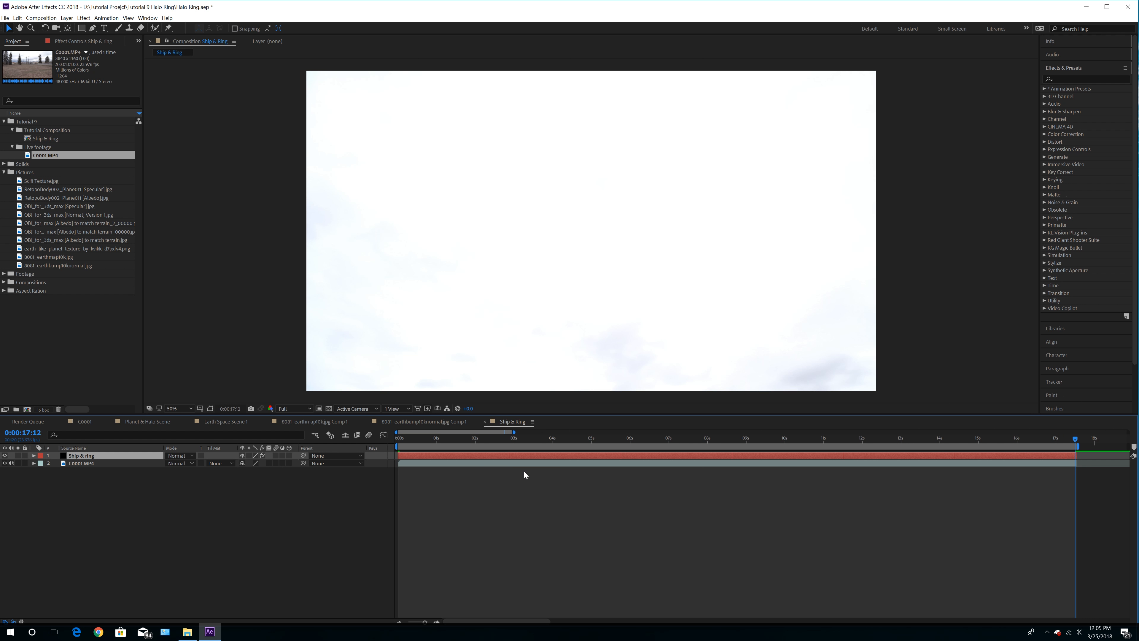
pyautogui.press('Home')
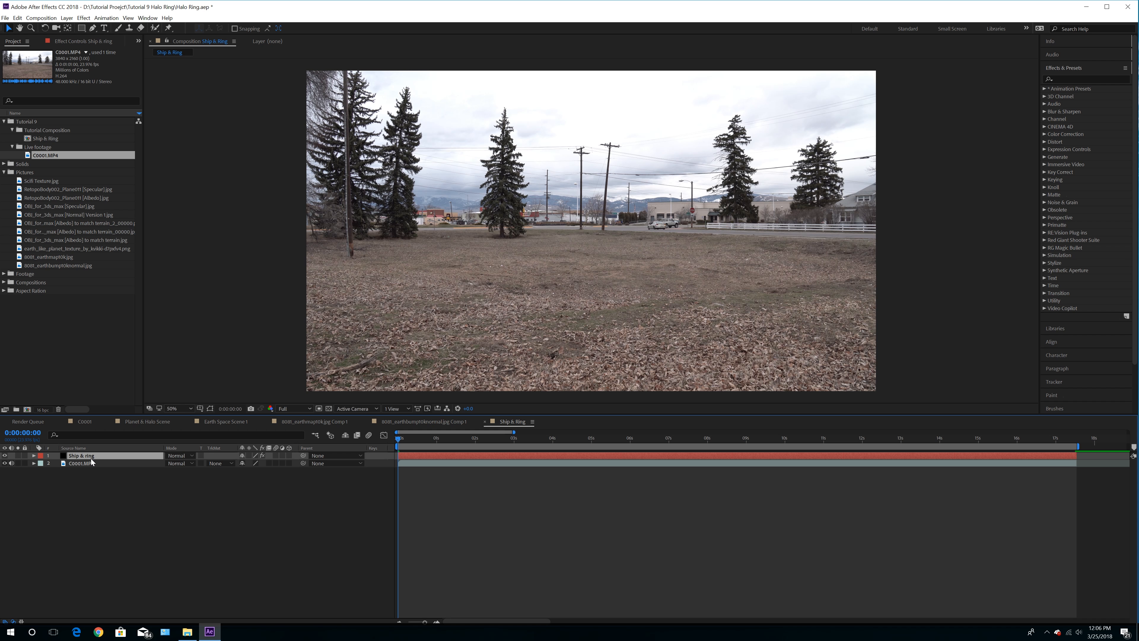
# Open Element's Scene Setup and import Ship2.obj from the tutorial's Ship folder with the default import preferences
pyautogui.click(63, 42)
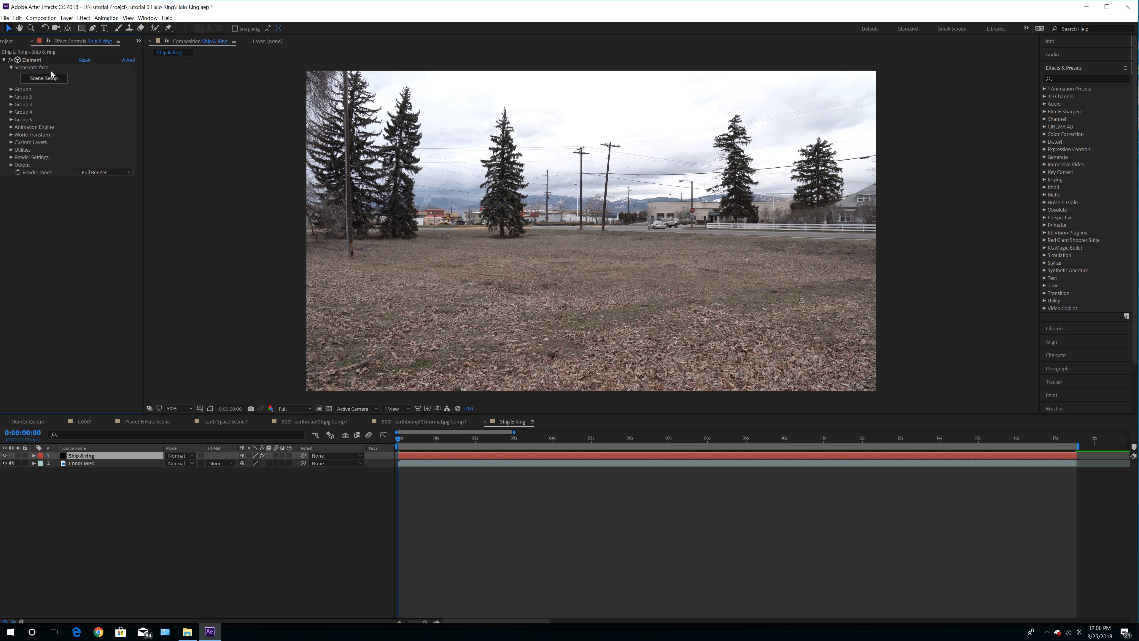
pyautogui.click(43, 81)
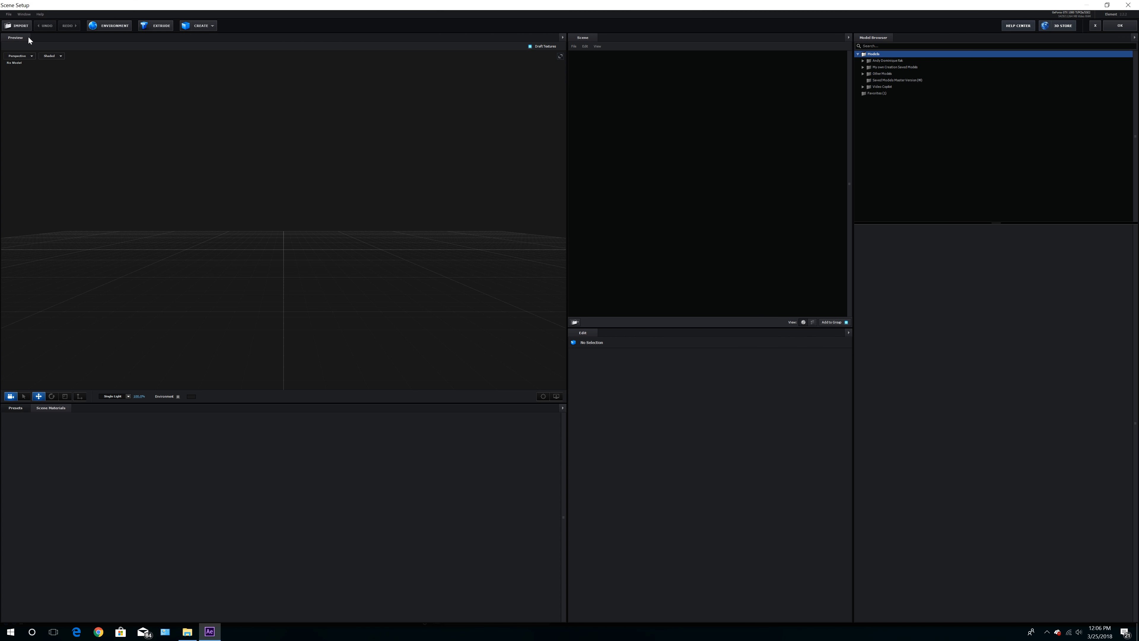
pyautogui.click(20, 25)
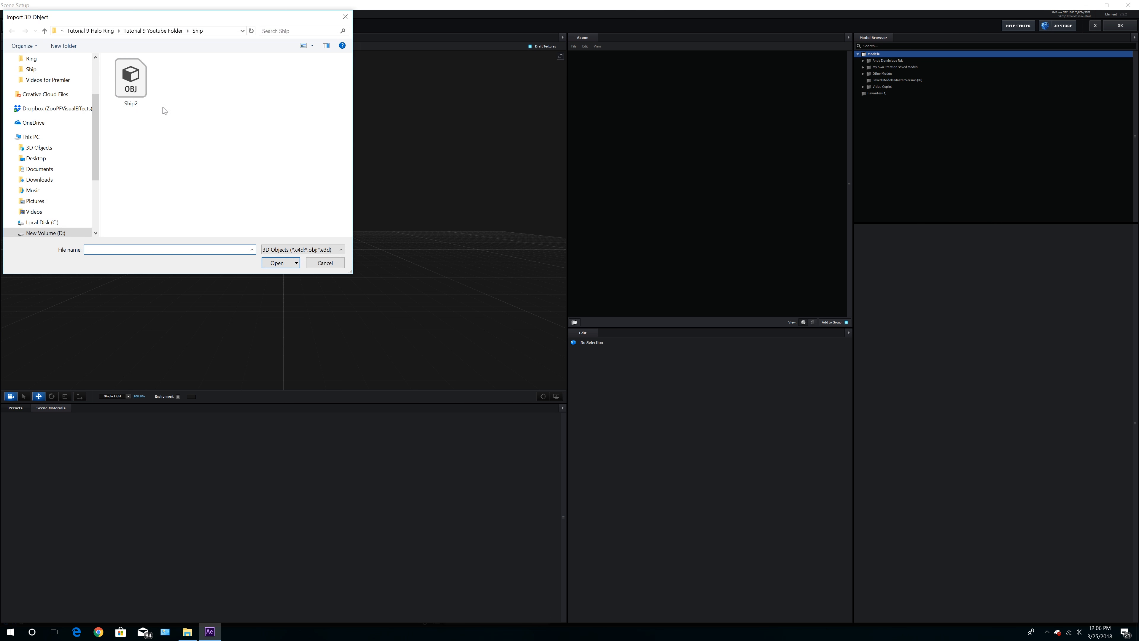
pyautogui.click(148, 31)
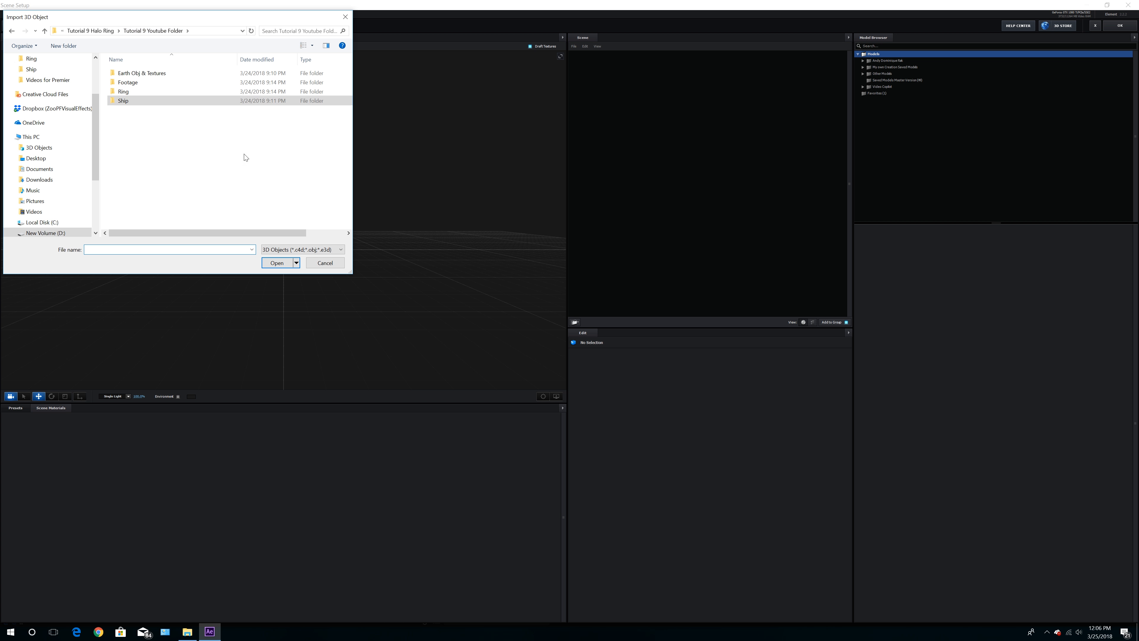
pyautogui.doubleClick(137, 102)
pyautogui.doubleClick(128, 87)
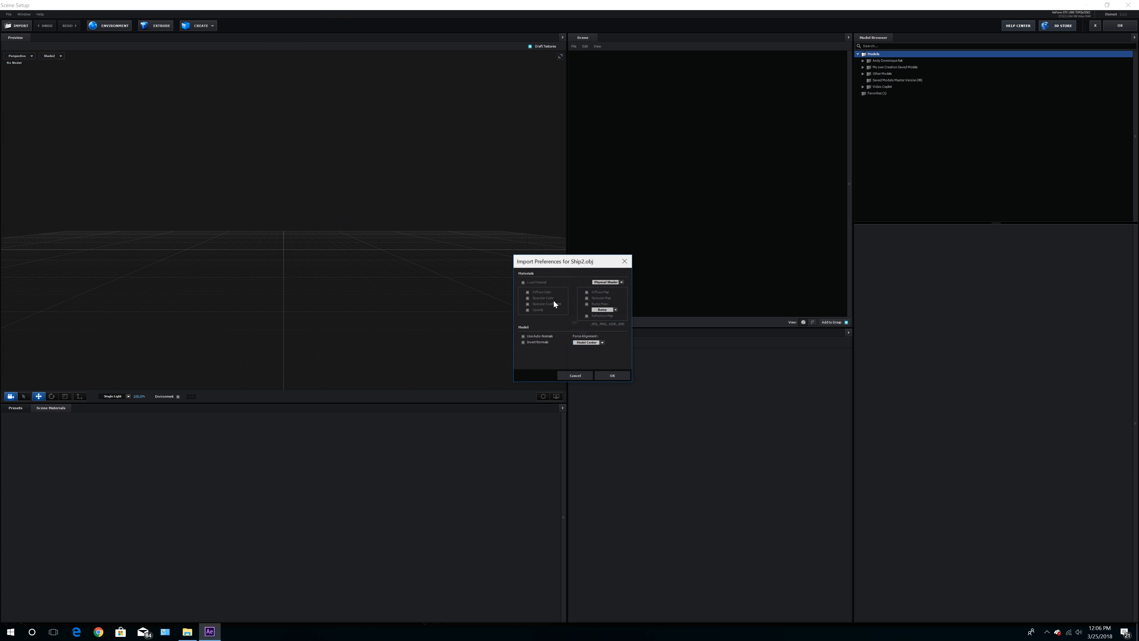
pyautogui.click(602, 375)
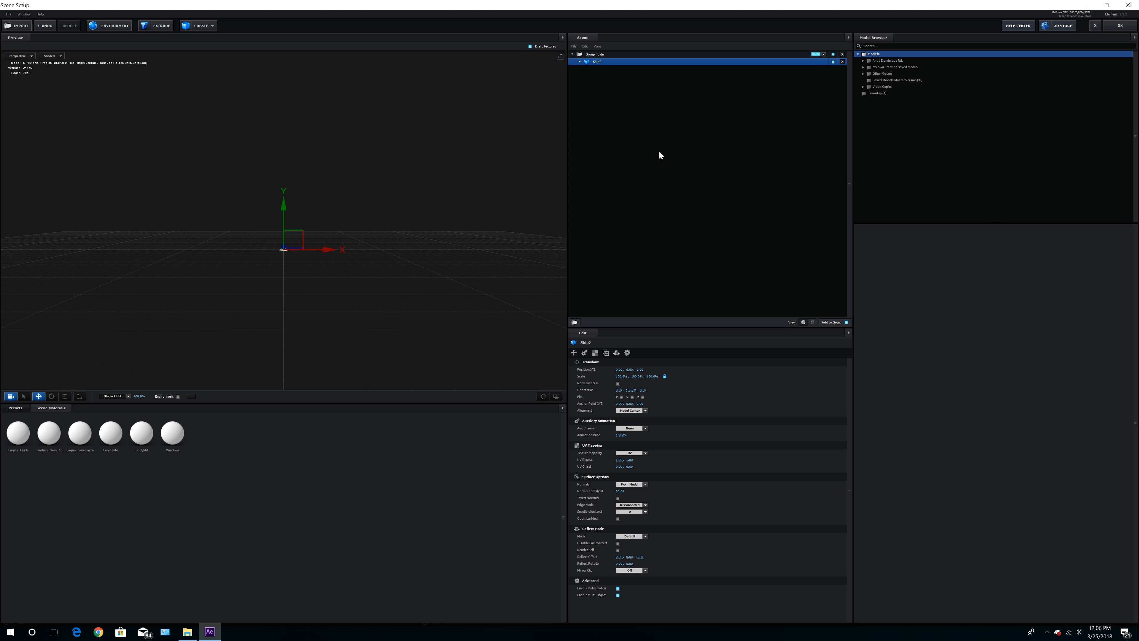
# Turn on Normalize Size for the Ship2 model and expand its material list in the scene
pyautogui.click(617, 383)
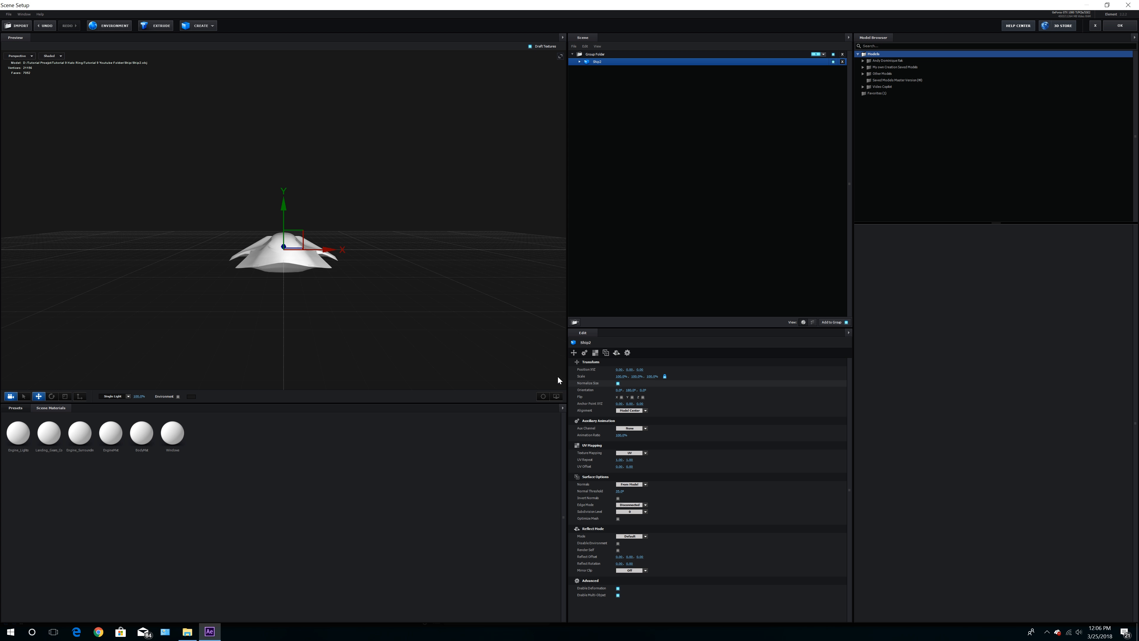
pyautogui.moveTo(430, 285); pyautogui.dragTo(425, 283)
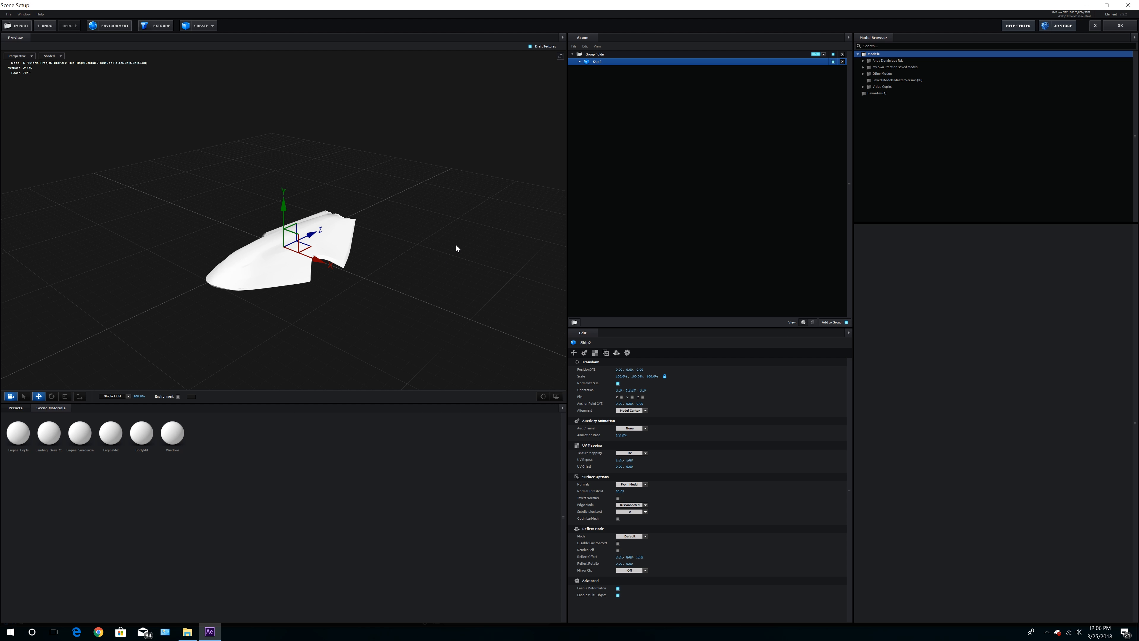
pyautogui.moveTo(456, 246); pyautogui.dragTo(381, 302)
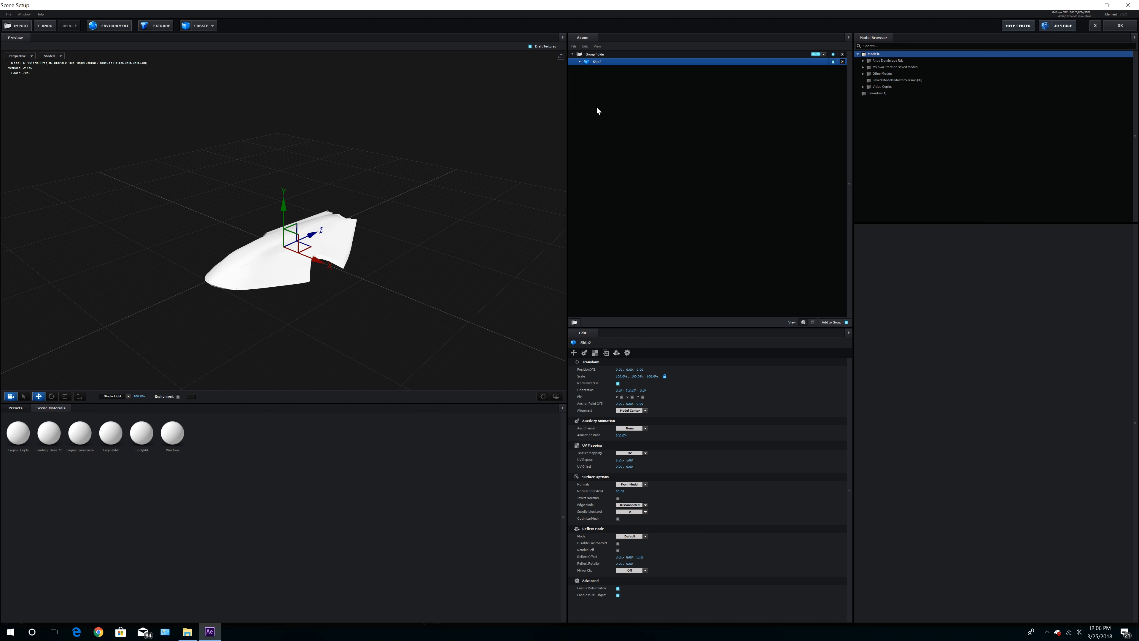
pyautogui.click(578, 62)
pyautogui.moveTo(410, 253)
pyautogui.mouseDown()
pyautogui.moveTo(394, 255)
pyautogui.moveTo(404, 253)
pyautogui.mouseUp()
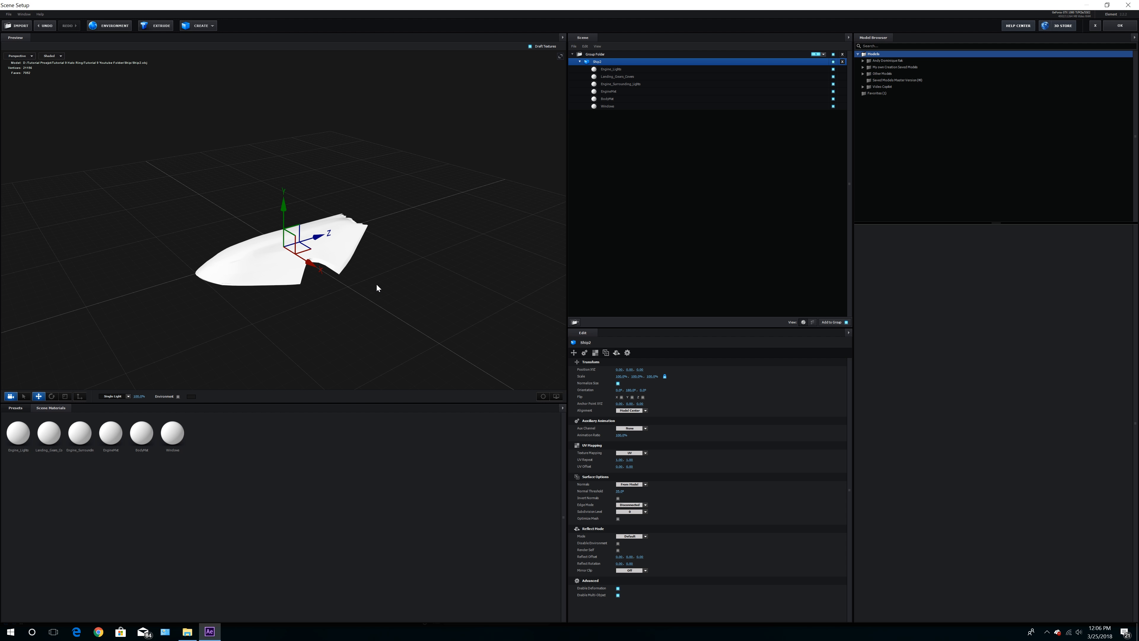
pyautogui.moveTo(376, 285); pyautogui.dragTo(382, 285)
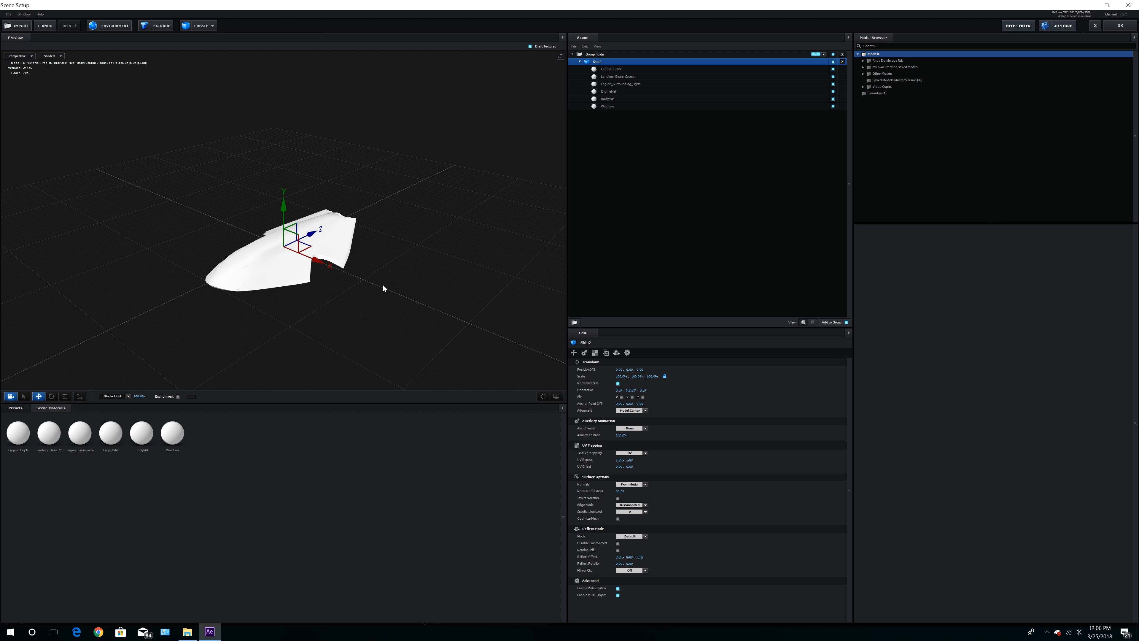
pyautogui.moveTo(382, 284)
pyautogui.mouseDown()
pyautogui.moveTo(349, 294)
pyautogui.moveTo(373, 273)
pyautogui.mouseUp()
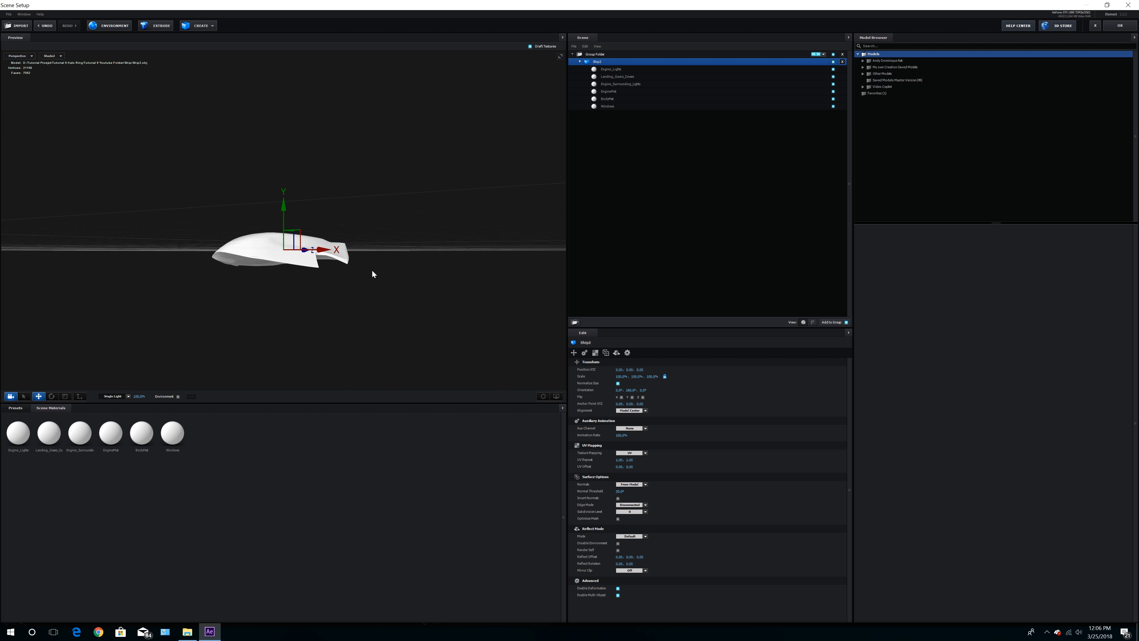
# Load RetopoBody002_Plane011 [Specular]_& Albedo_00000 from the Tutorial 9 Youtube Folder's Ship folder as BodyMat's diffuse texture
pyautogui.click(610, 99)
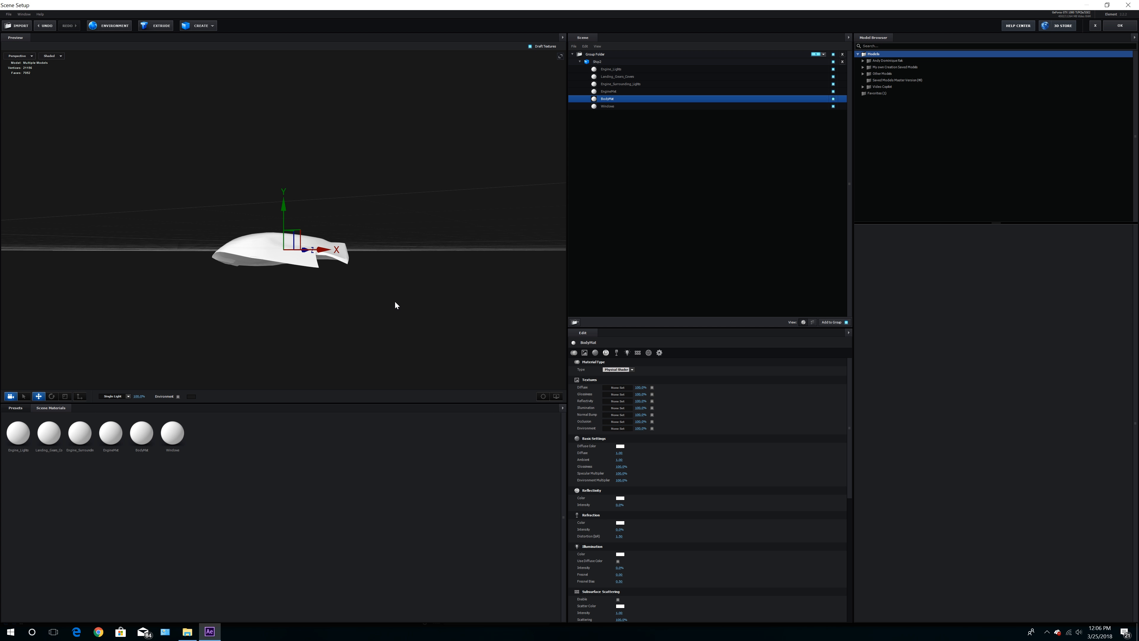
pyautogui.moveTo(360, 309); pyautogui.dragTo(379, 300)
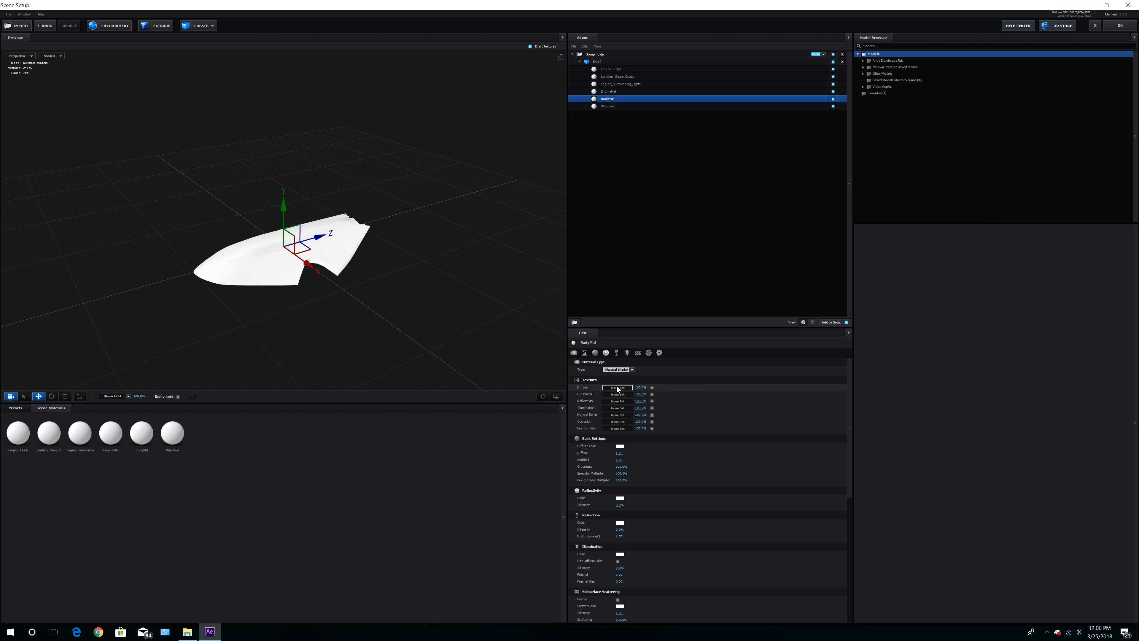
pyautogui.click(682, 387)
pyautogui.click(657, 356)
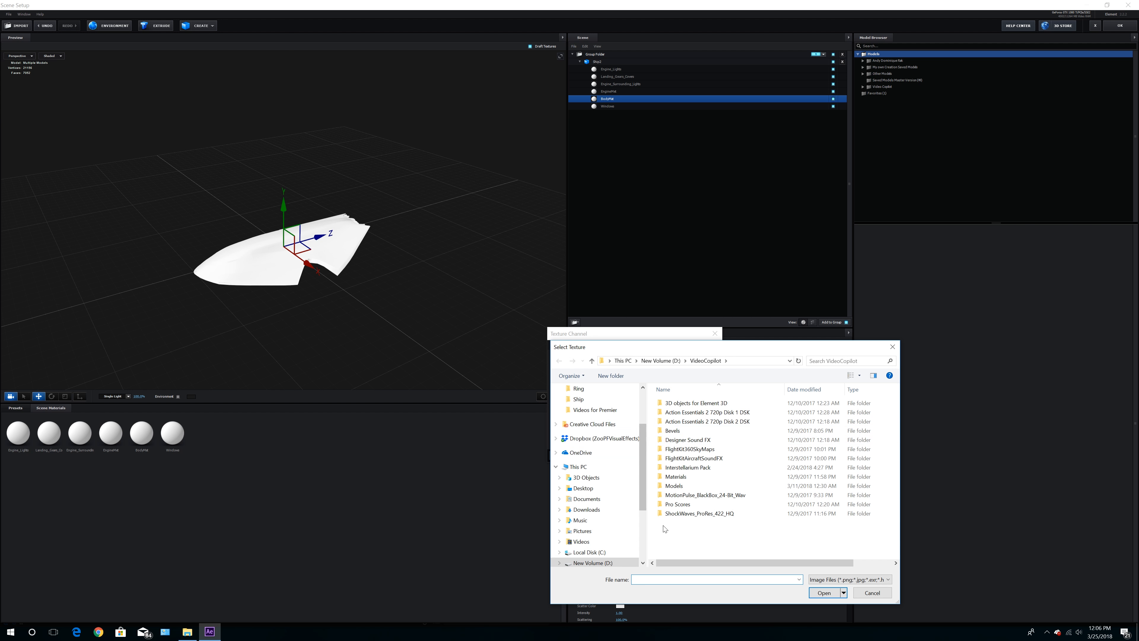
pyautogui.click(604, 563)
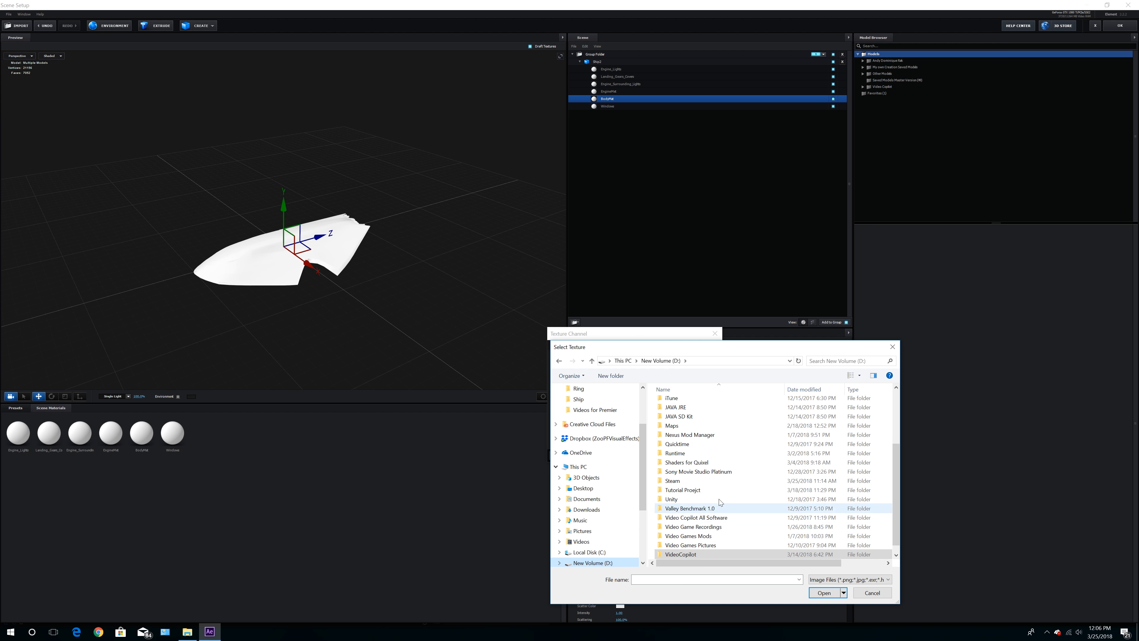
pyautogui.doubleClick(690, 489)
pyautogui.click(679, 413)
pyautogui.doubleClick(679, 413)
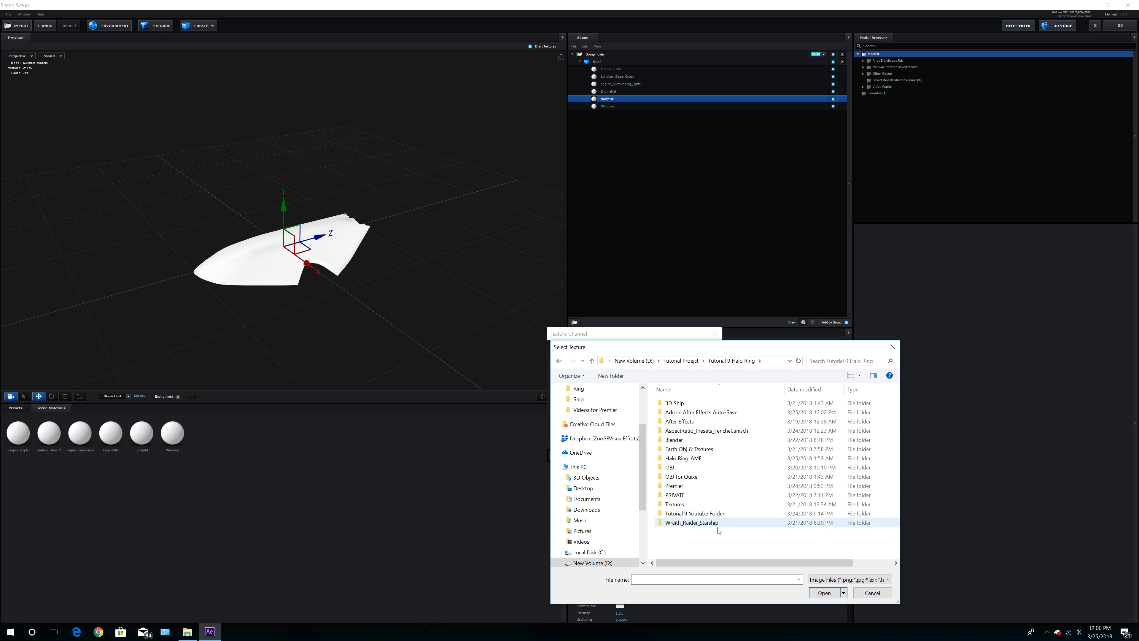
pyautogui.doubleClick(679, 513)
pyautogui.doubleClick(671, 431)
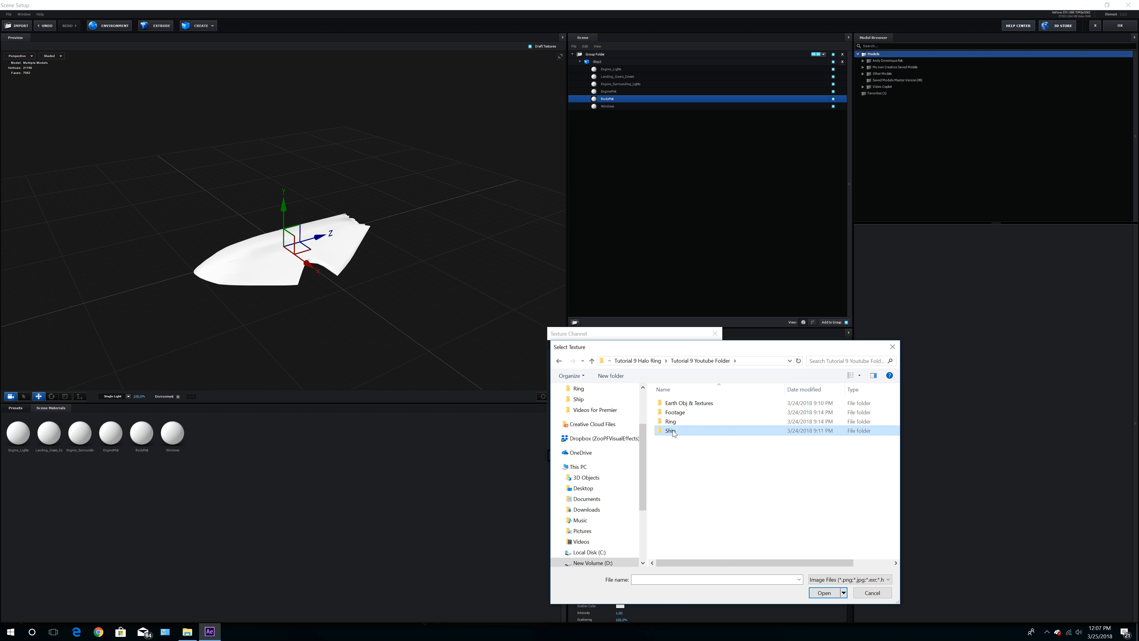
pyautogui.doubleClick(871, 419)
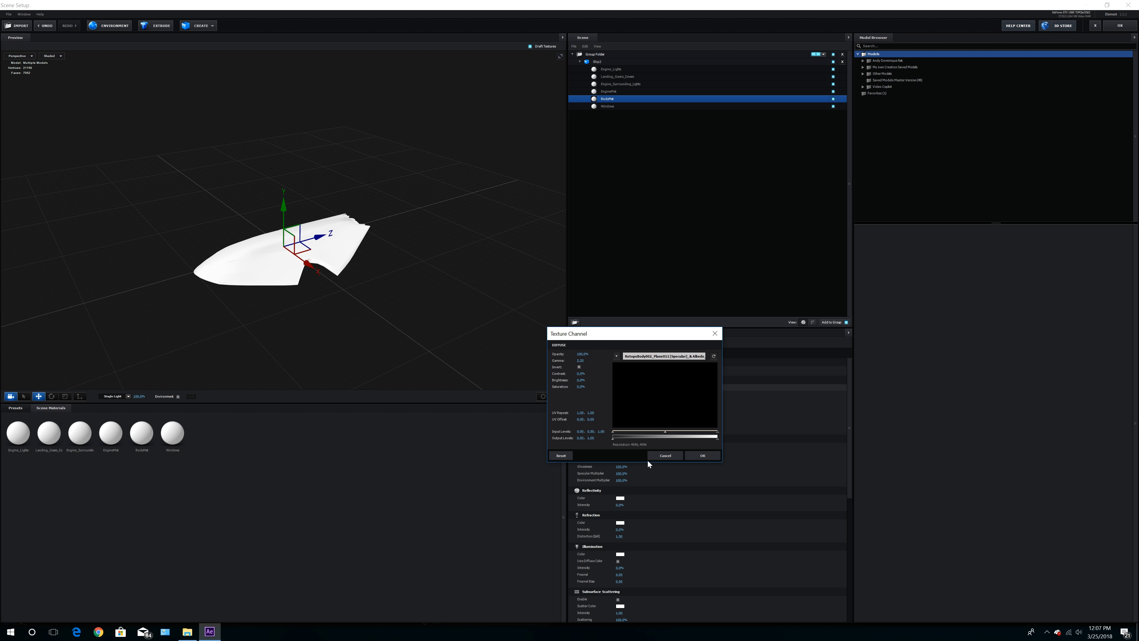
pyautogui.click(701, 456)
# Turn off Draft Textures for the preview and set BodyMat's glossiness to 50%
pyautogui.click(530, 46)
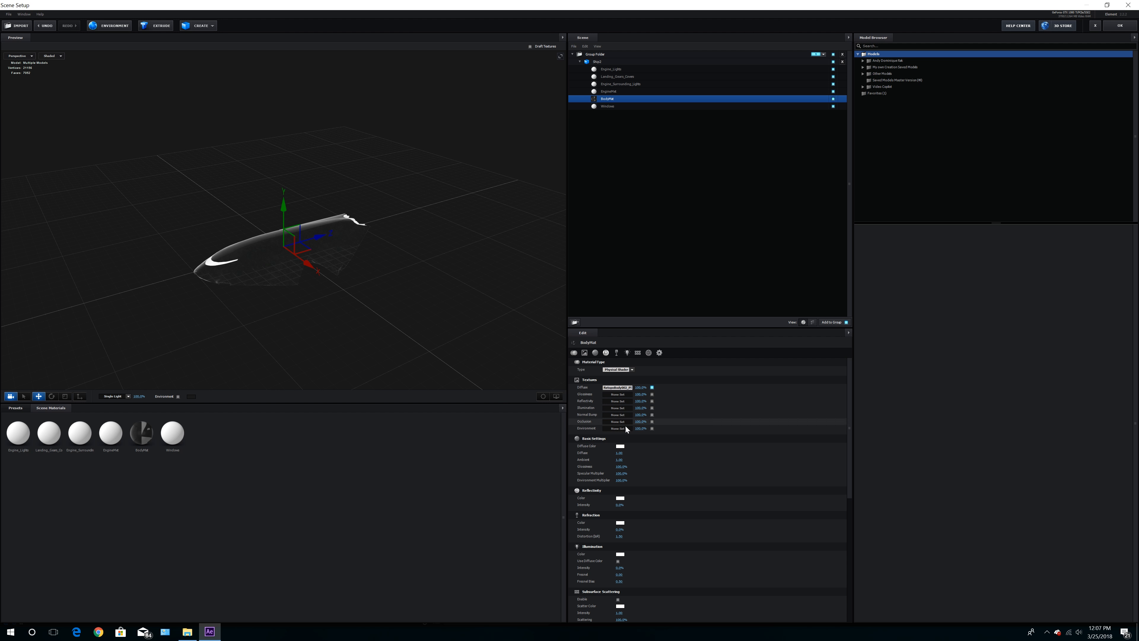
pyautogui.click(622, 466)
pyautogui.write('50')
pyautogui.press('Return')
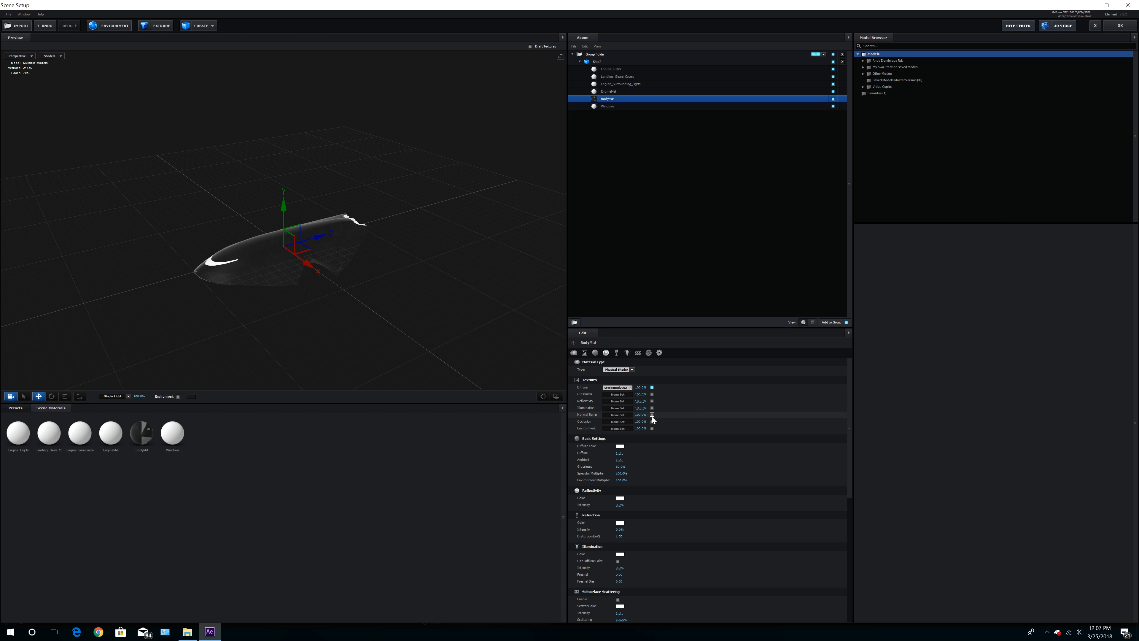
# Load the RetopoBody002_Plane011 [Gloss] and [Normal] images into BodyMat's glossiness and normal bump channels respectively
pyautogui.click(651, 394)
pyautogui.click(651, 365)
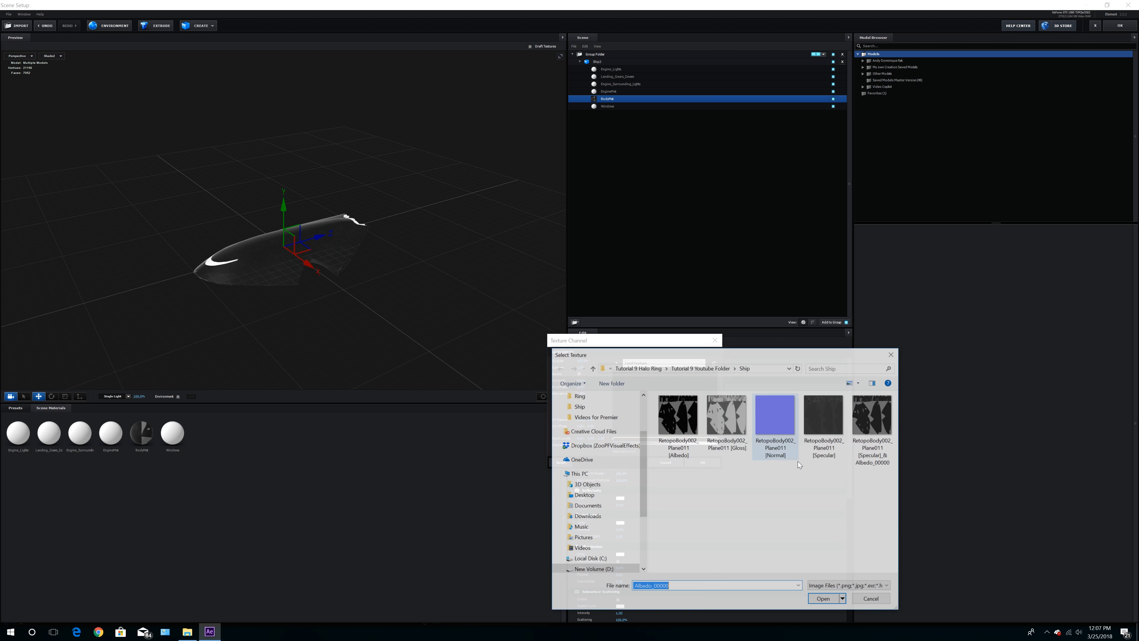
pyautogui.doubleClick(727, 420)
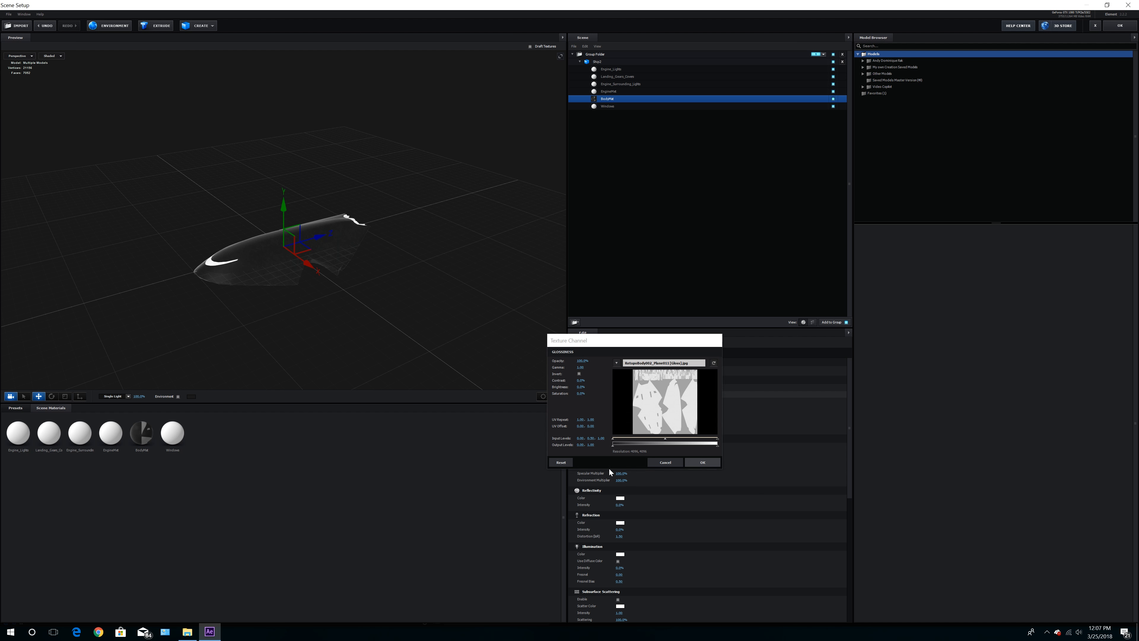
pyautogui.click(693, 462)
pyautogui.click(617, 415)
pyautogui.click(645, 383)
pyautogui.doubleClick(758, 426)
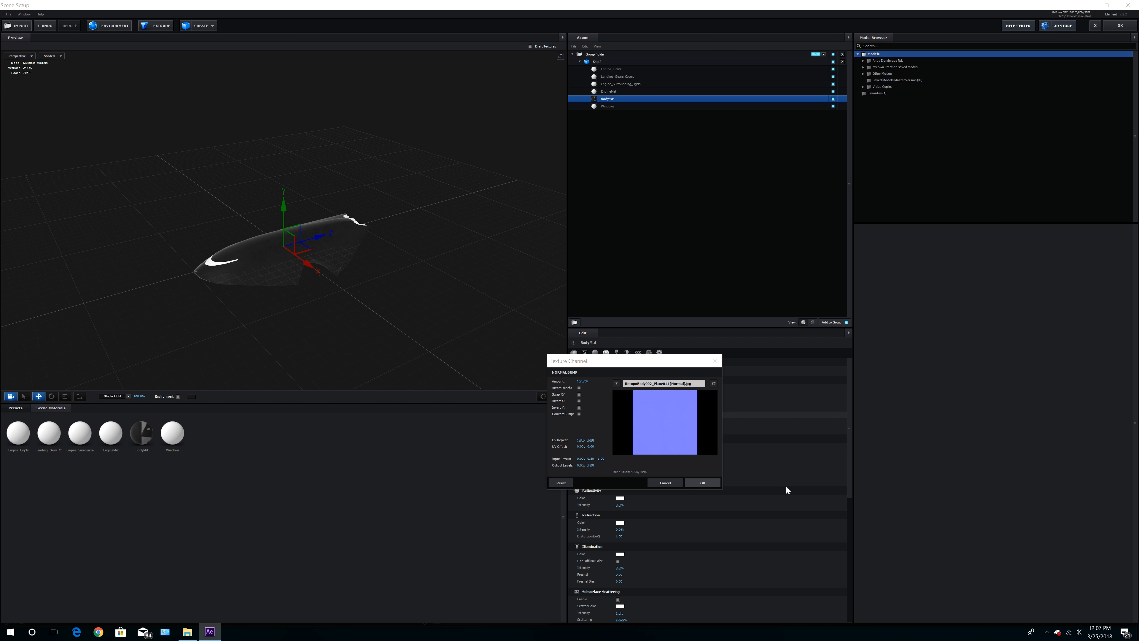
pyautogui.click(702, 482)
# Load the RetopoBody002_Plane011 [Specular]_& Albedo_00000 image as the diffuse texture of EngineMat at the ship's rear
pyautogui.moveTo(368, 311); pyautogui.dragTo(374, 266)
pyautogui.scroll(5, 400, 289)
pyautogui.moveTo(442, 274); pyautogui.dragTo(292, 279)
pyautogui.moveTo(352, 257)
pyautogui.mouseDown()
pyautogui.moveTo(383, 262)
pyautogui.moveTo(313, 257)
pyautogui.moveTo(332, 251)
pyautogui.mouseUp()
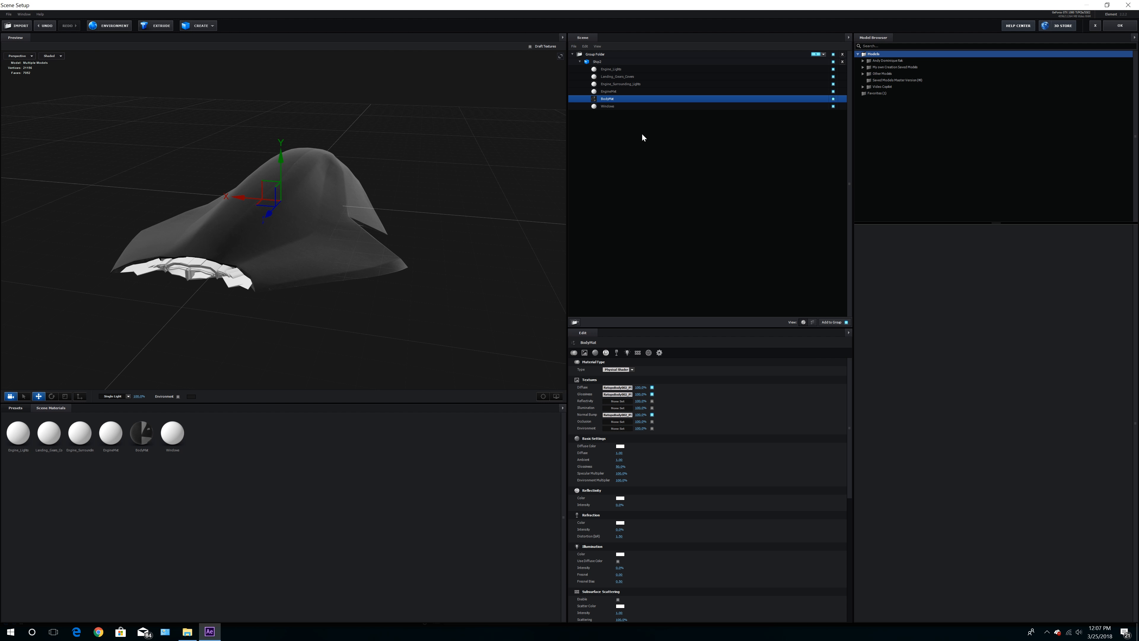
pyautogui.click(609, 91)
pyautogui.click(617, 387)
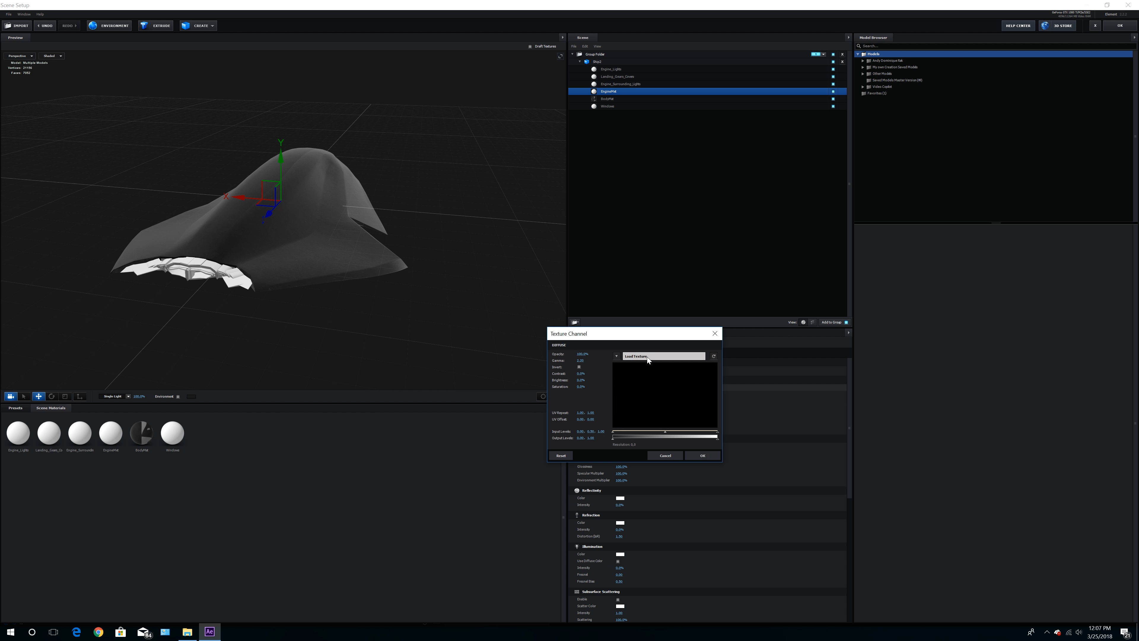
pyautogui.click(650, 356)
pyautogui.doubleClick(870, 433)
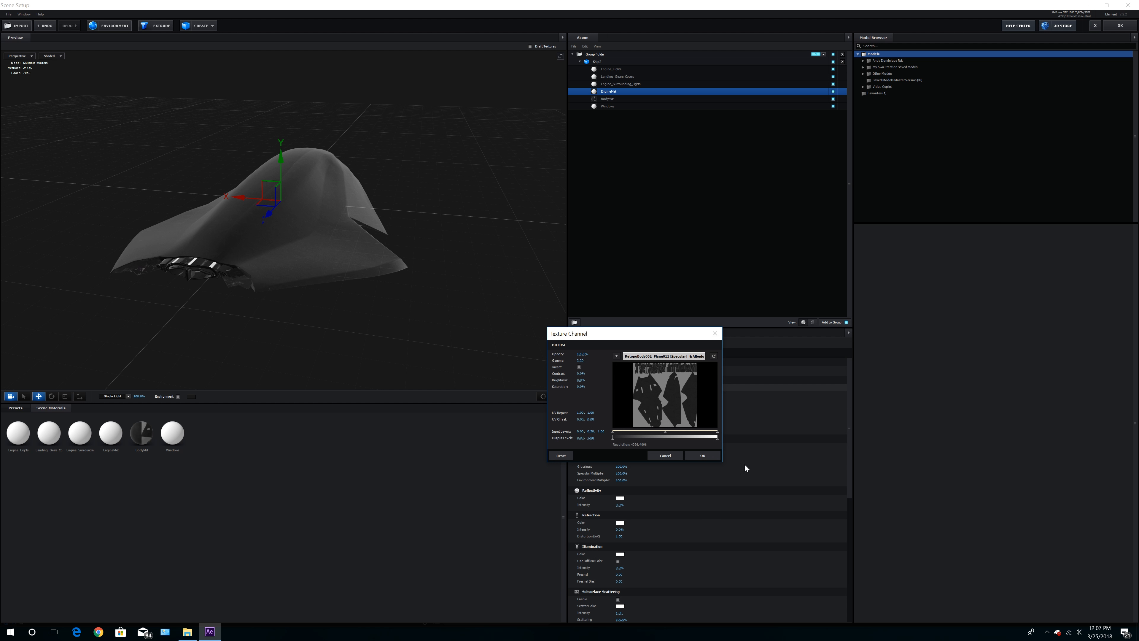
pyautogui.click(702, 455)
# Load the RetopoBody002_Plane011 [Gloss] and [Normal] images into EngineMat's glossiness and normal bump channels respectively
pyautogui.click(618, 394)
pyautogui.click(672, 363)
pyautogui.doubleClick(727, 414)
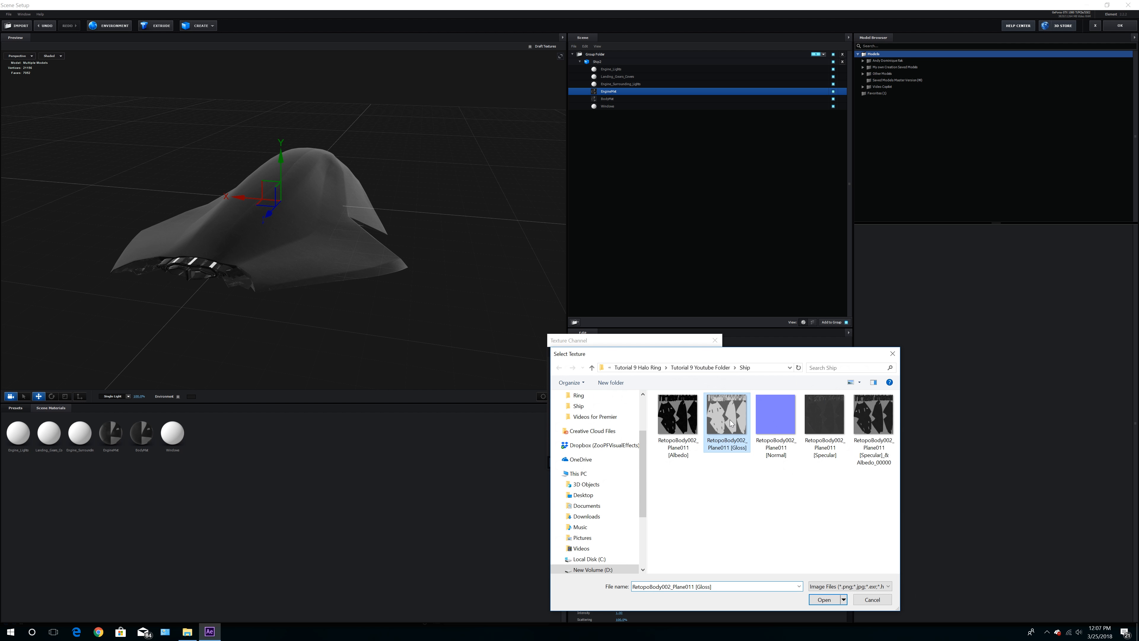
pyautogui.click(702, 462)
pyautogui.click(623, 425)
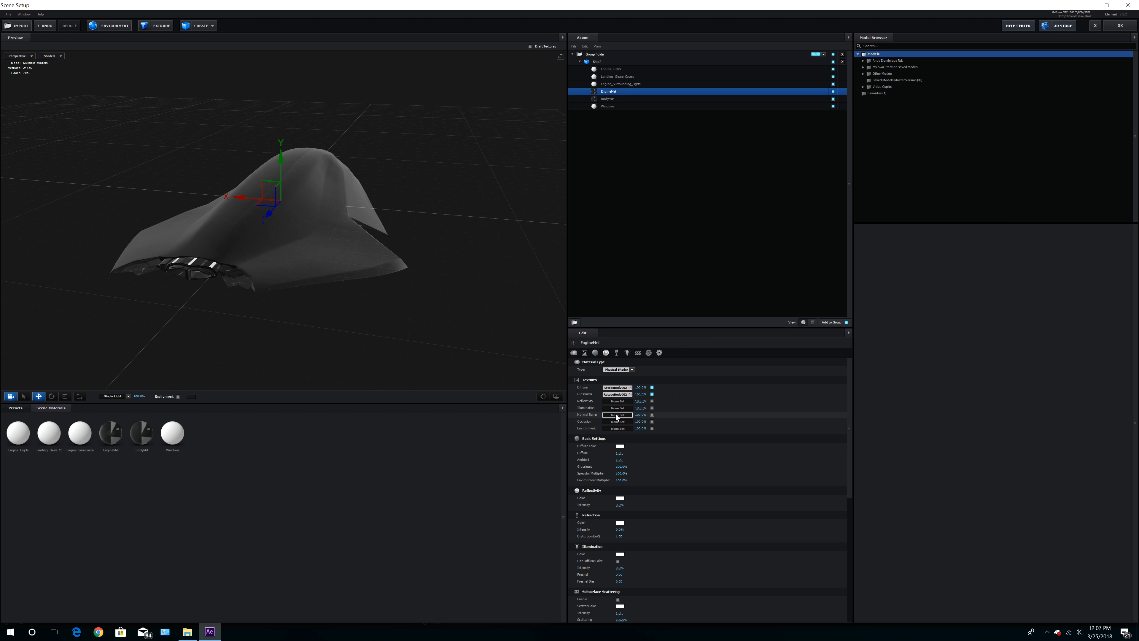
pyautogui.click(672, 386)
pyautogui.doubleClick(775, 424)
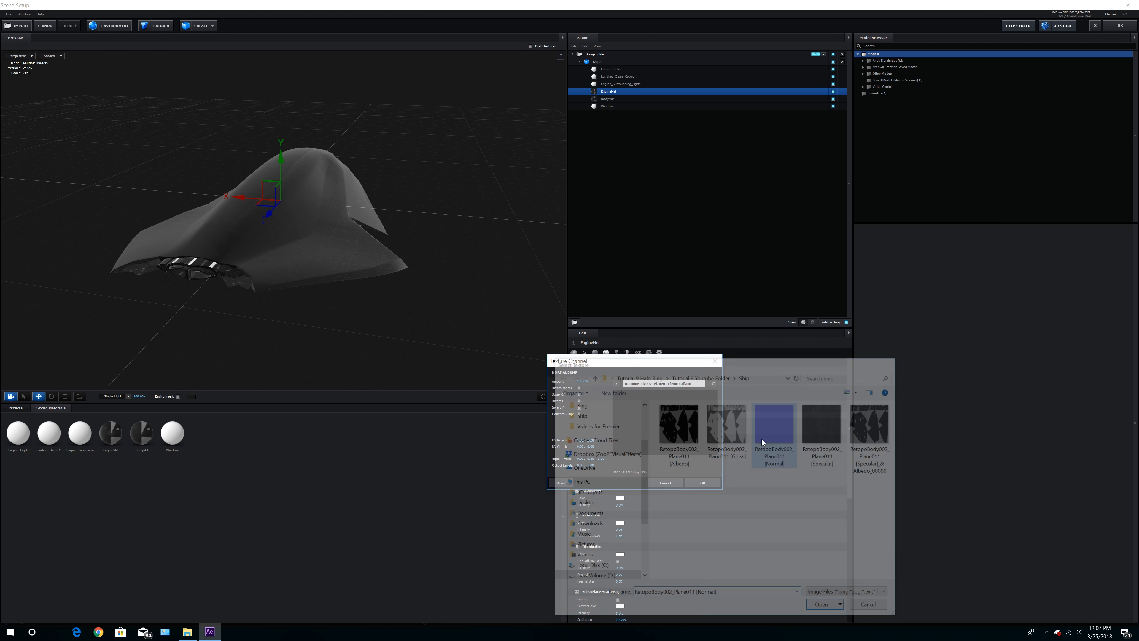
pyautogui.click(703, 488)
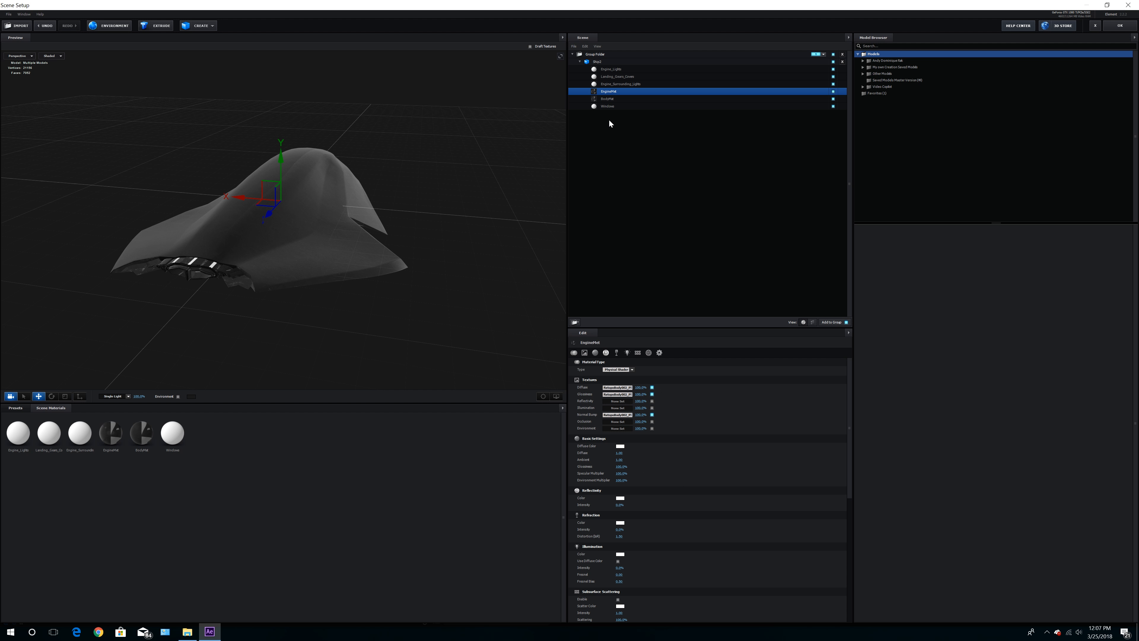
# Set EngineMat's glossiness to 50%
pyautogui.click(621, 467)
pyautogui.write('50')
pyautogui.press('Return')
# Apply the Bright_Light preset from the Physical materials to the ship's Engine_Surrounding_Lights material
pyautogui.moveTo(381, 356); pyautogui.dragTo(371, 342)
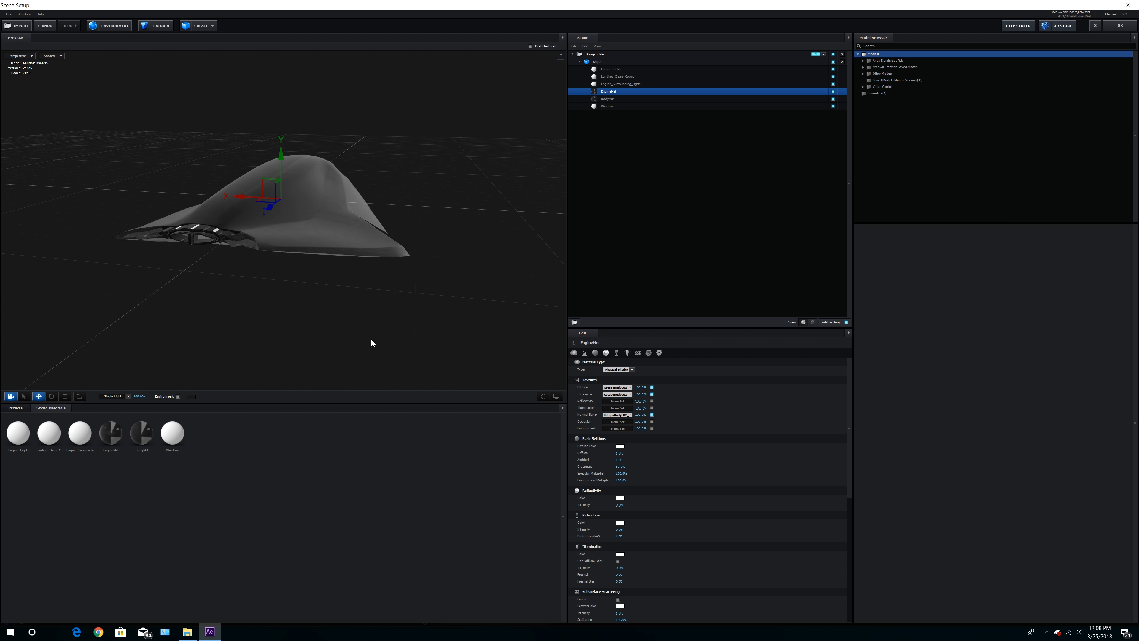
pyautogui.click(616, 84)
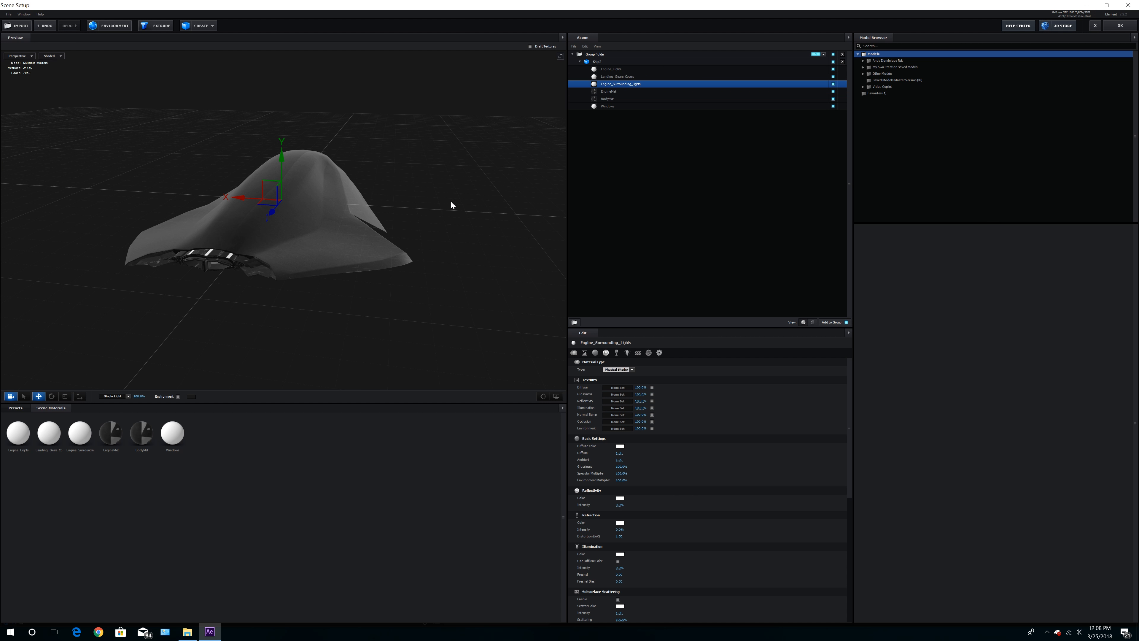
pyautogui.click(16, 408)
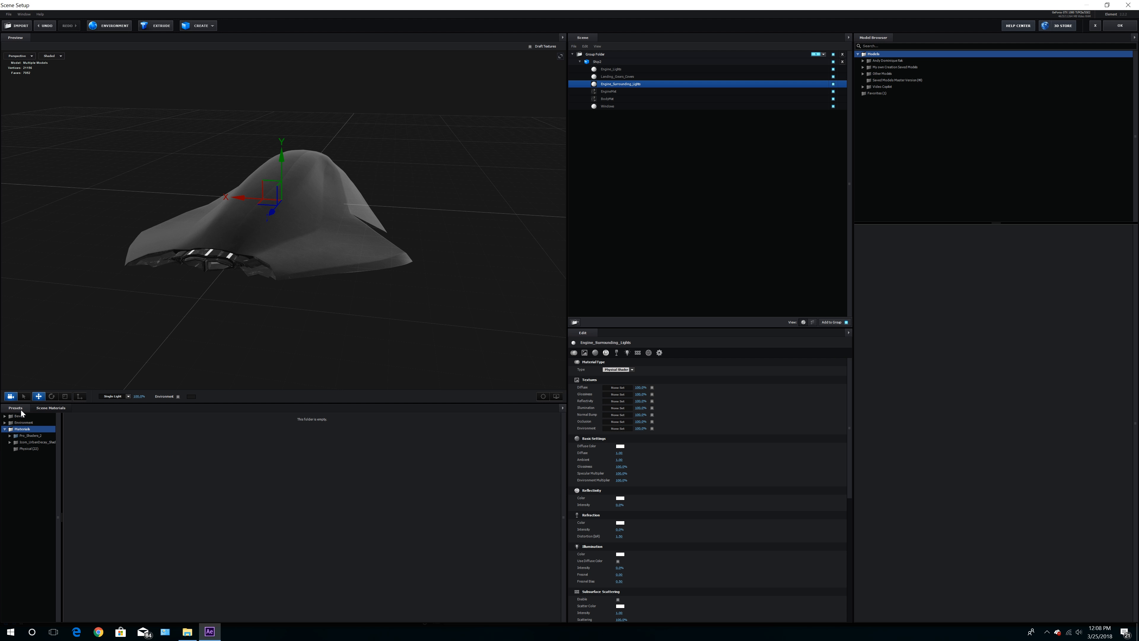
pyautogui.click(29, 448)
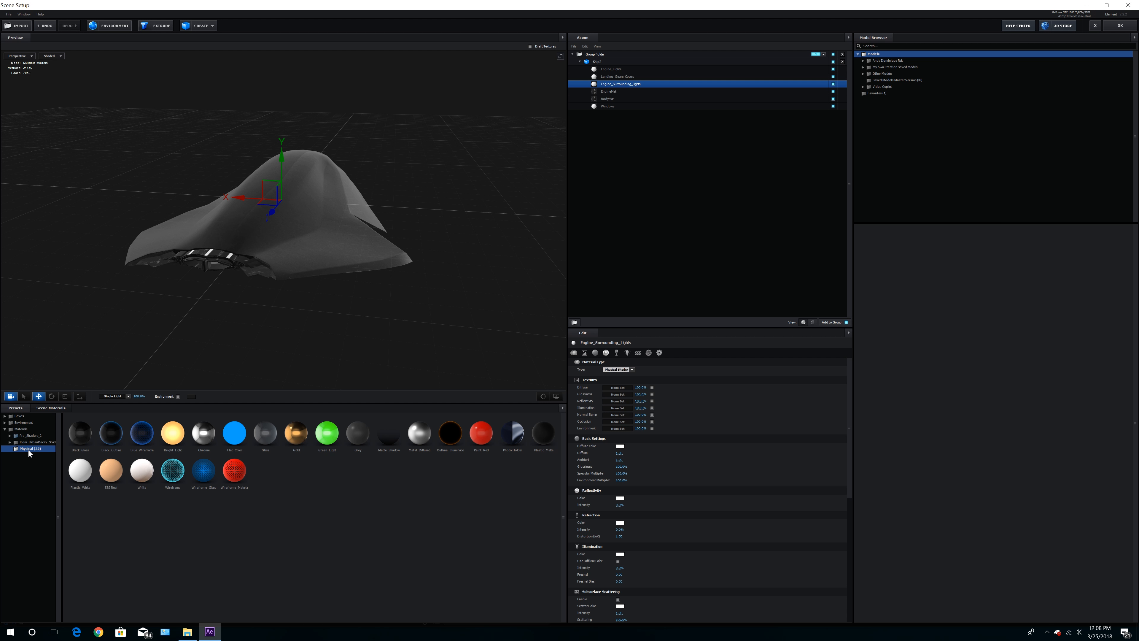
pyautogui.moveTo(172, 433); pyautogui.dragTo(211, 256)
# Change the illumination color of the lights surrounding the engine to a dark red
pyautogui.click(620, 554)
pyautogui.moveTo(650, 549); pyautogui.dragTo(649, 501)
pyautogui.moveTo(627, 565); pyautogui.dragTo(626, 558)
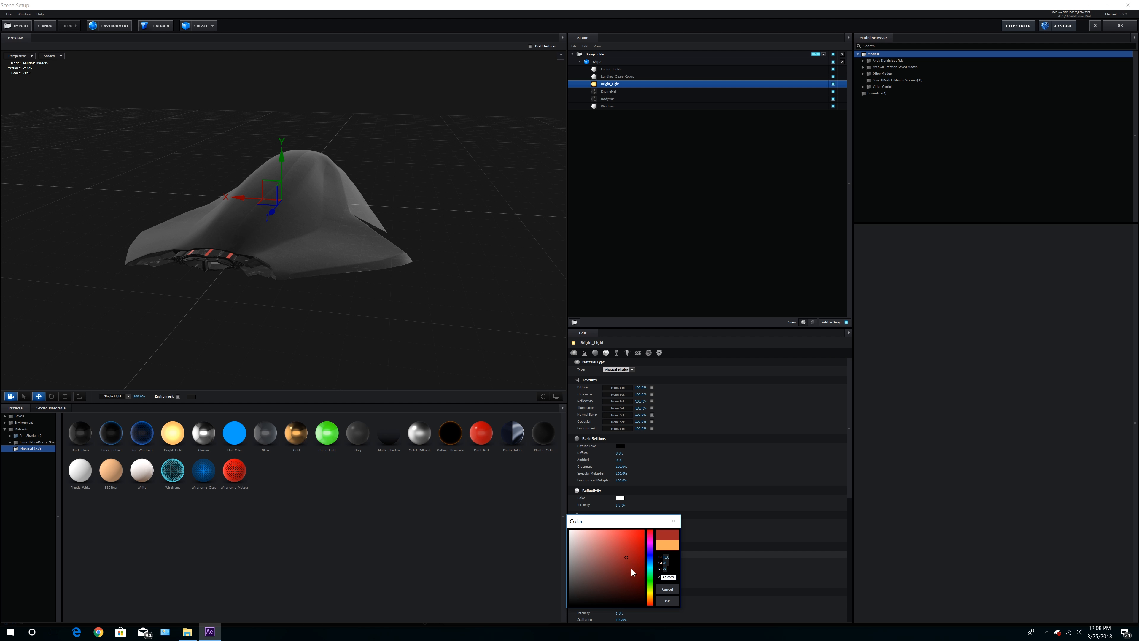
pyautogui.click(668, 601)
# Apply the Bright_Light preset to the ship's Engine_Lights material
pyautogui.moveTo(376, 313); pyautogui.dragTo(353, 240)
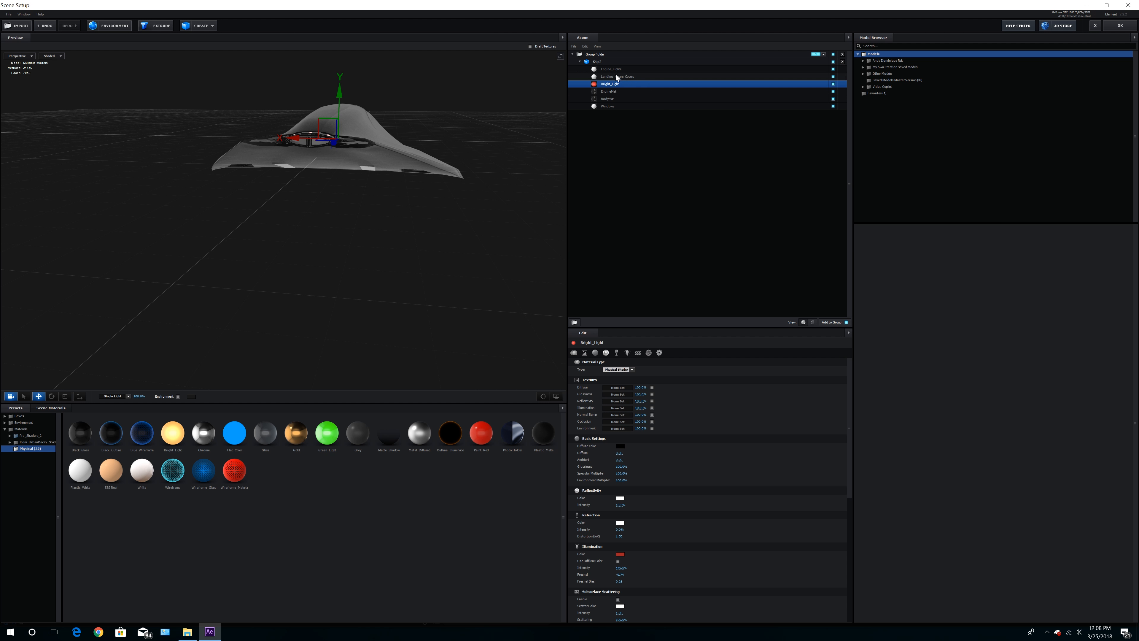
pyautogui.click(614, 71)
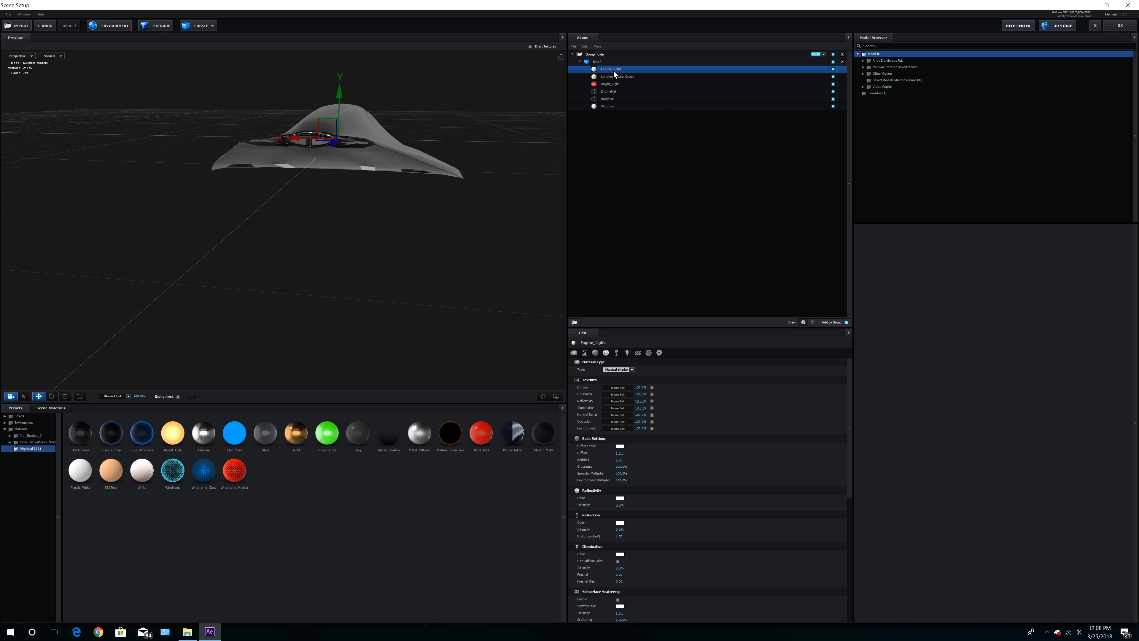
pyautogui.click(174, 432)
# Load the RetopoBody002_Plane011 [Specular]_& Albedo_00000 image as the diffuse texture of the Landing_Gears_Covers material on the ship's underside
pyautogui.moveTo(464, 190); pyautogui.dragTo(402, 280)
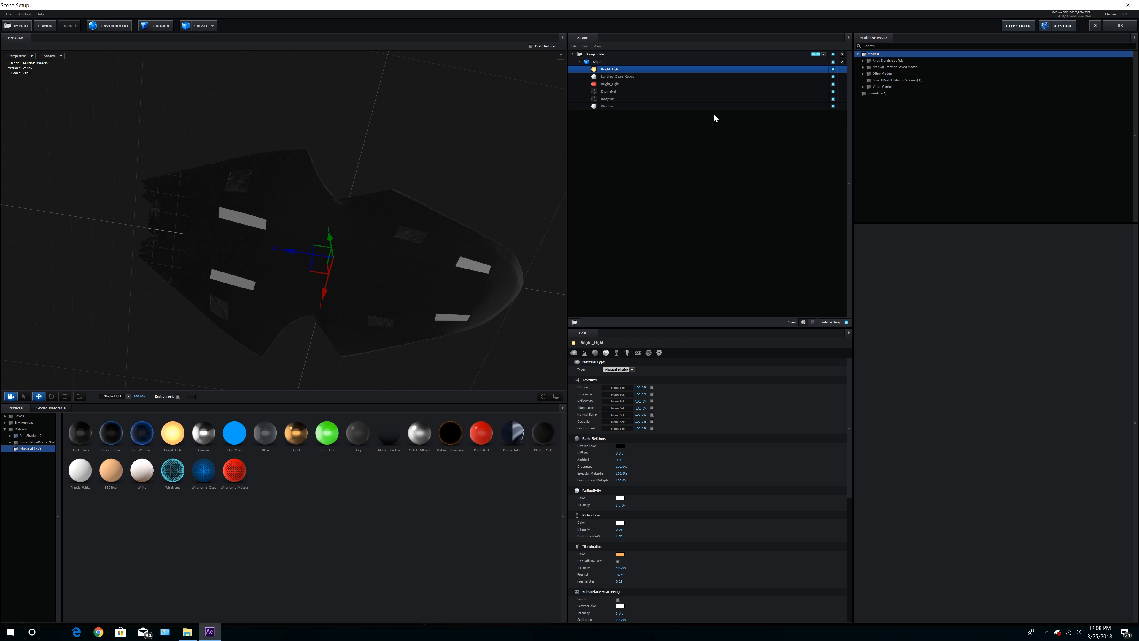
pyautogui.click(614, 77)
pyautogui.click(617, 387)
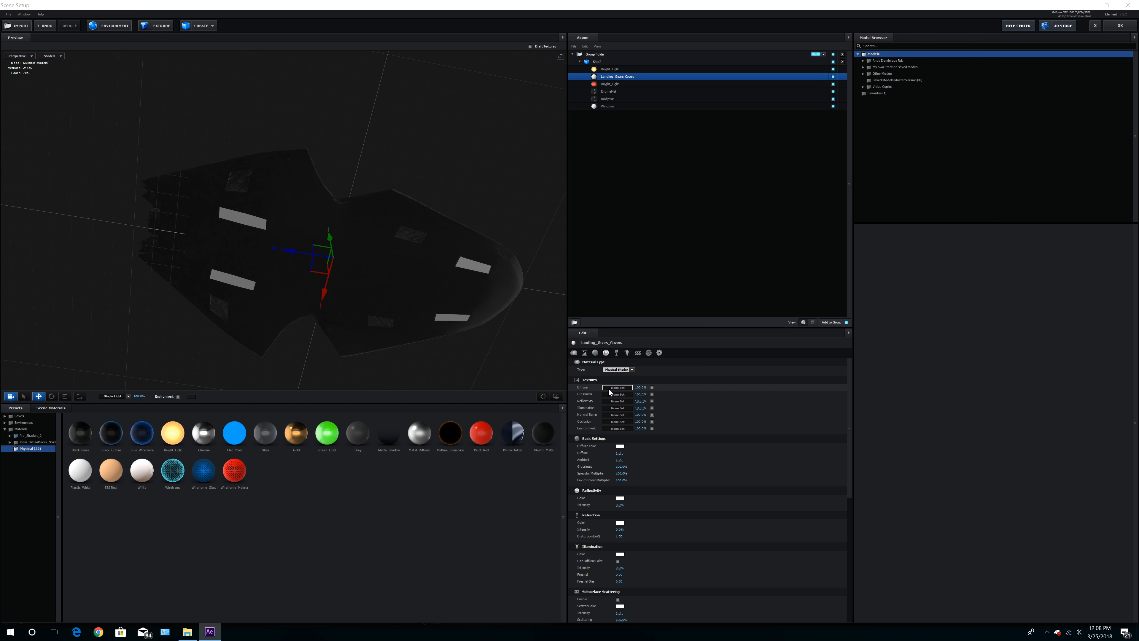
pyautogui.click(645, 385)
pyautogui.doubleClick(874, 410)
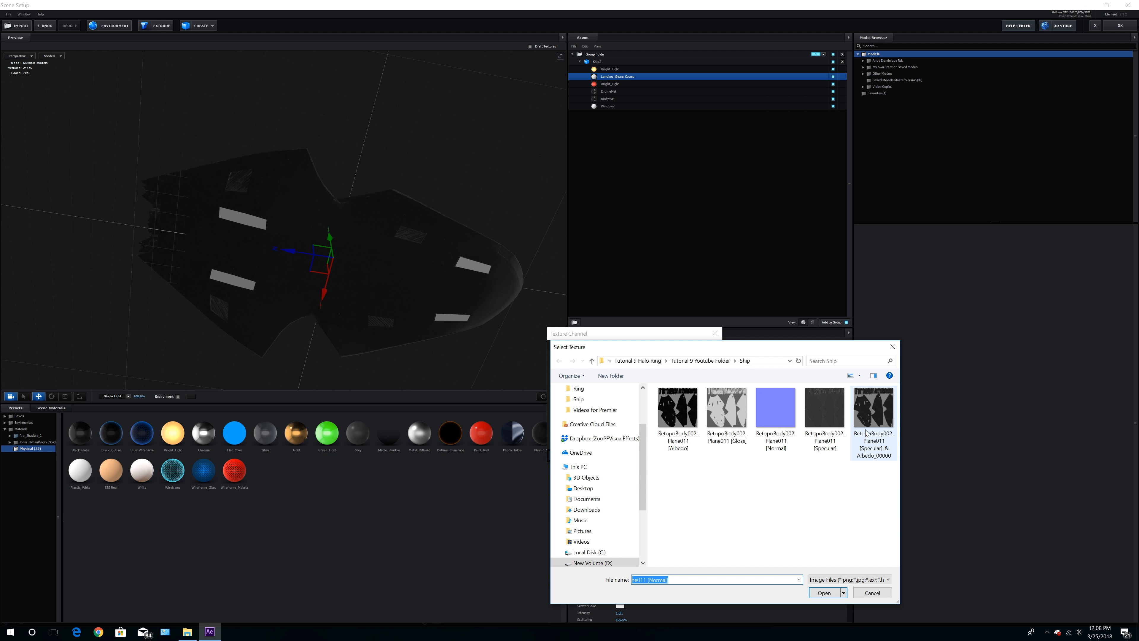
pyautogui.click(697, 454)
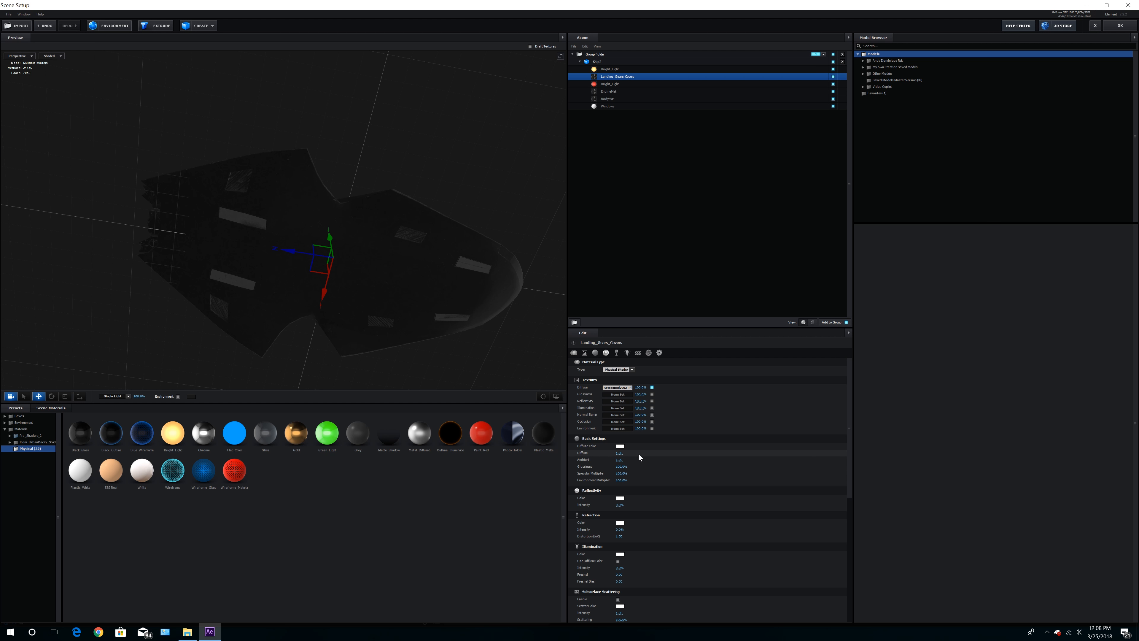
# Load the RetopoBody002_Plane011 [Gloss] and [Normal] images into the Landing_Gears_Covers glossiness and normal bump channels respectively
pyautogui.click(619, 395)
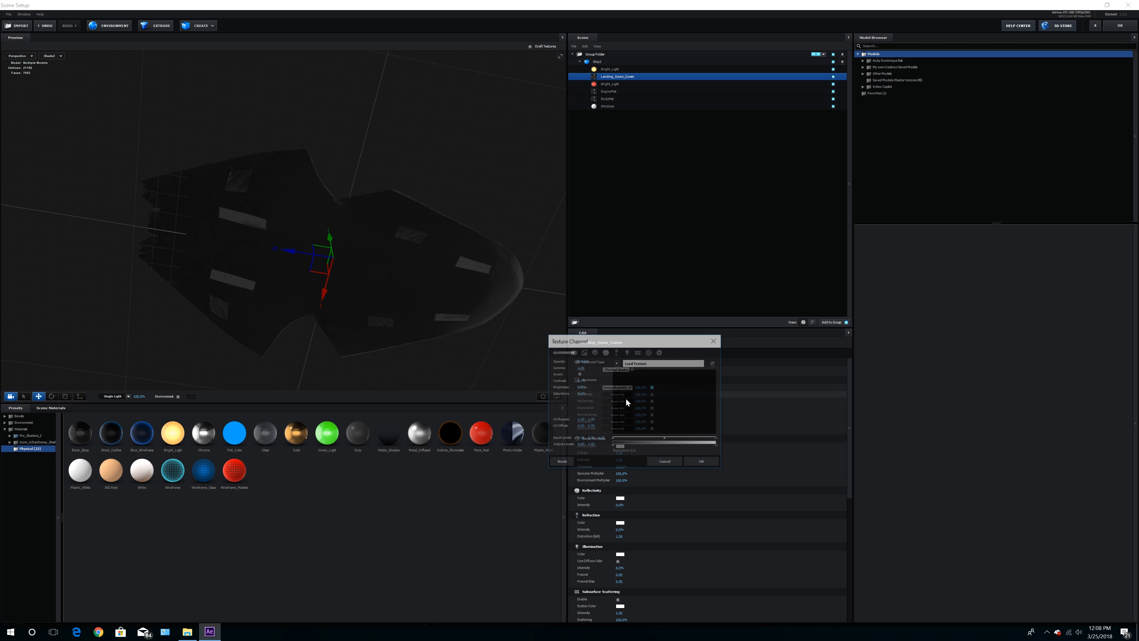
pyautogui.click(654, 362)
pyautogui.doubleClick(726, 420)
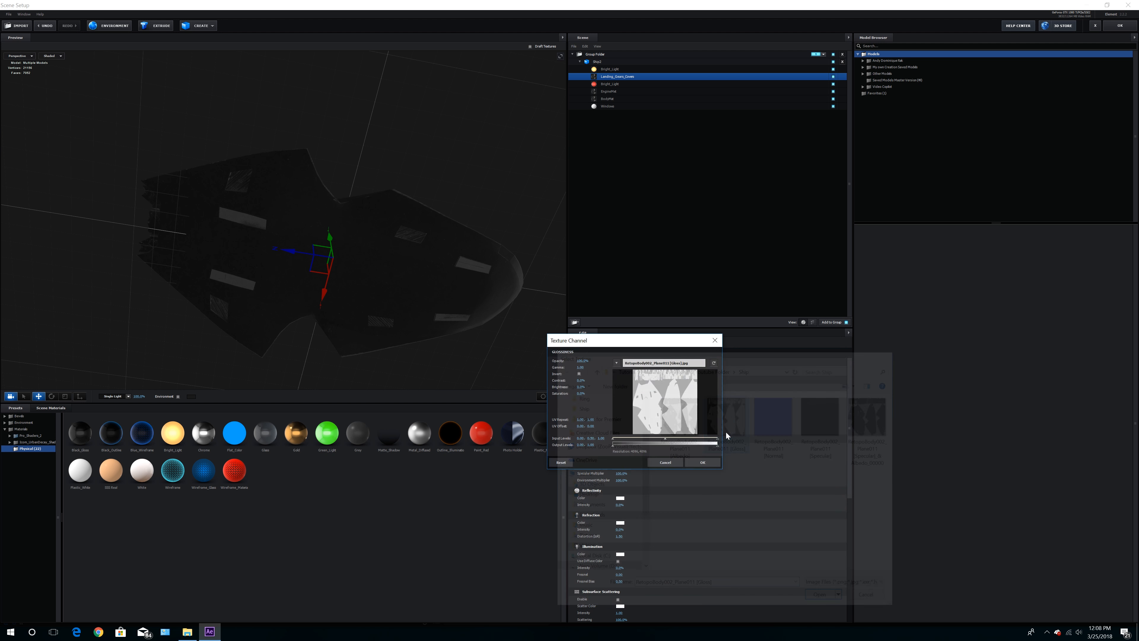
pyautogui.click(696, 463)
pyautogui.click(635, 418)
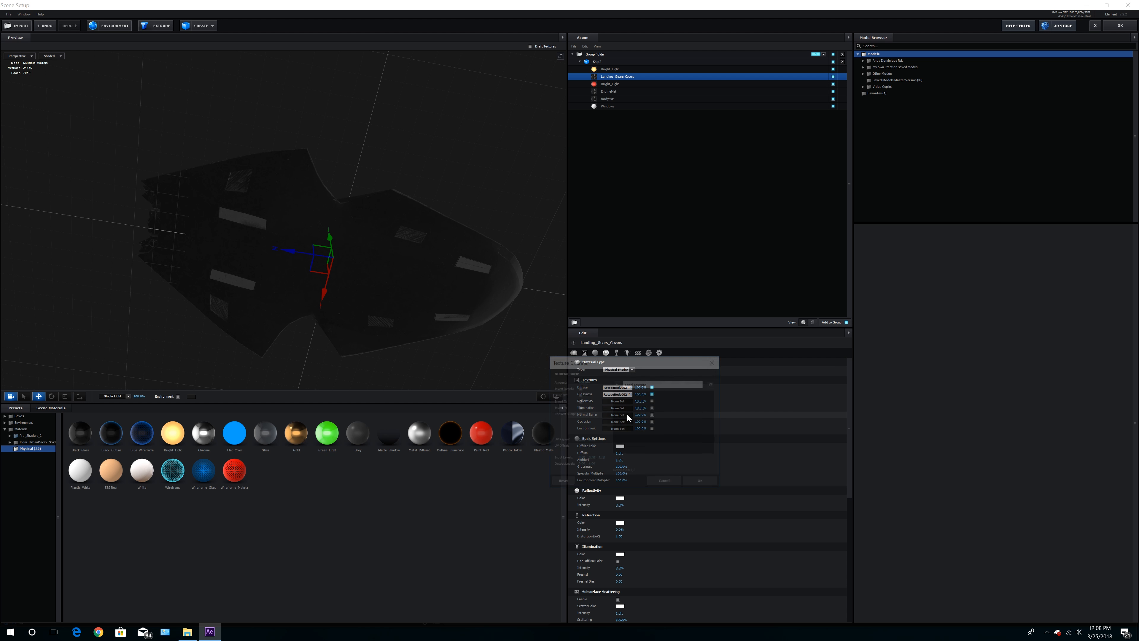
pyautogui.click(665, 384)
pyautogui.doubleClick(775, 430)
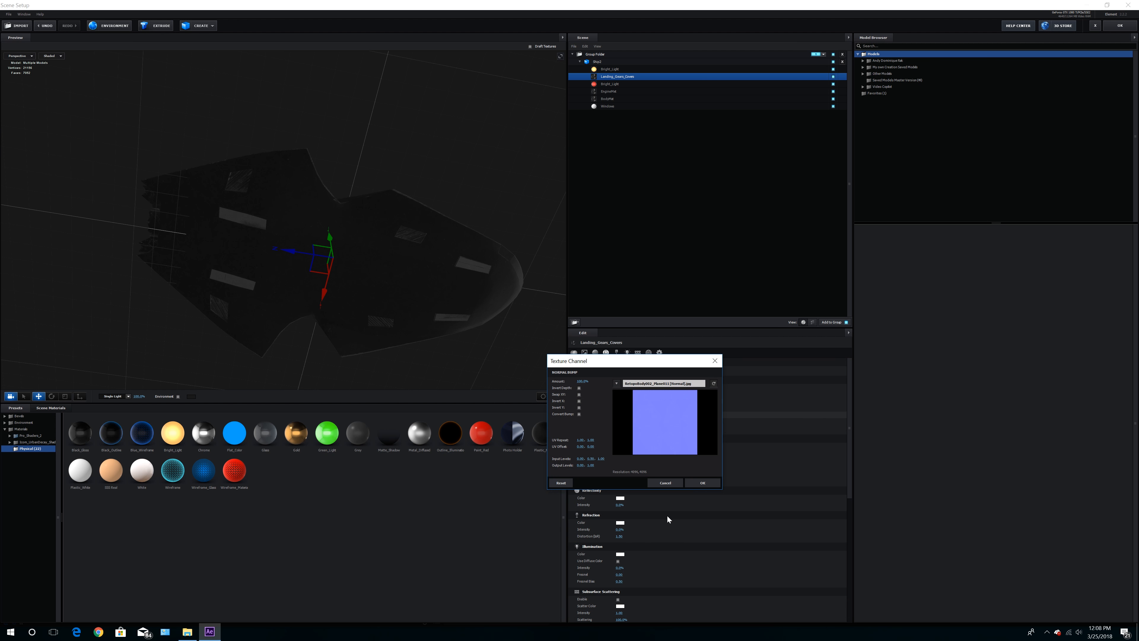
pyautogui.click(697, 484)
# Set the glossiness of the Landing_Gears_Covers material to 50% in its basic settings
pyautogui.click(621, 466)
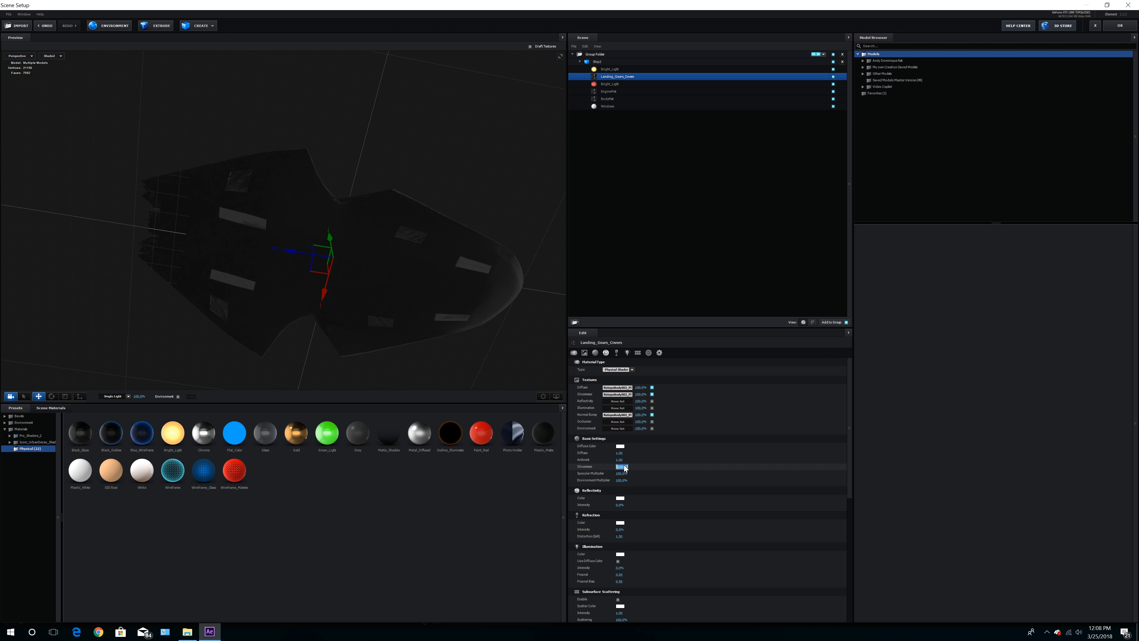
pyautogui.write('50')
pyautogui.press('Return')
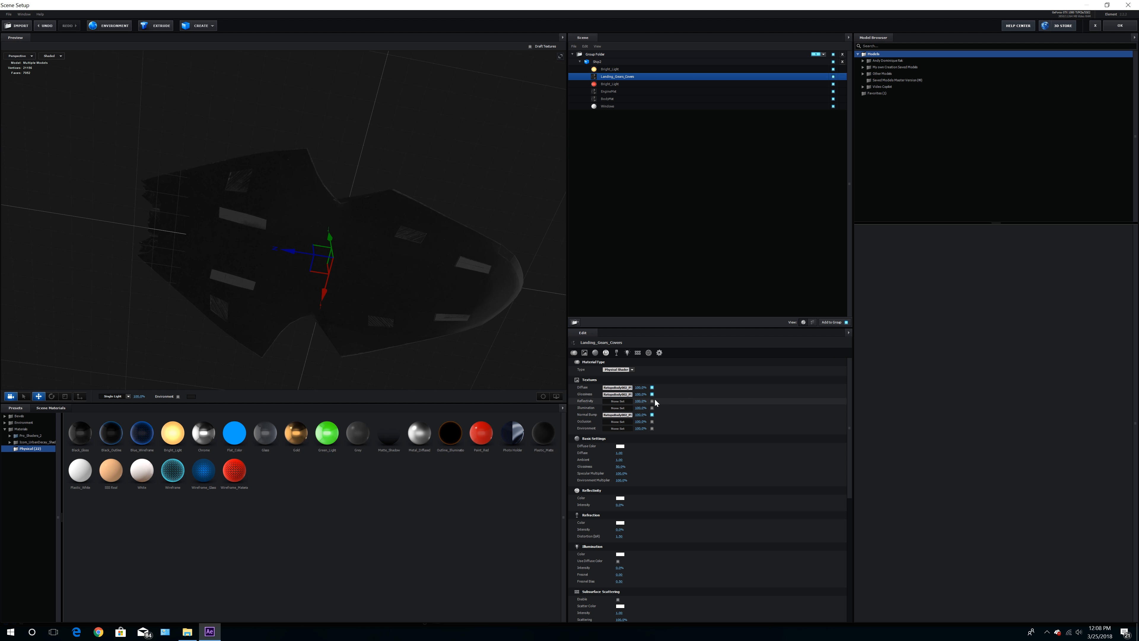
# Darken the Landing_Gears_Covers diffuse texture by lowering the upper limit of its output levels
pyautogui.click(627, 387)
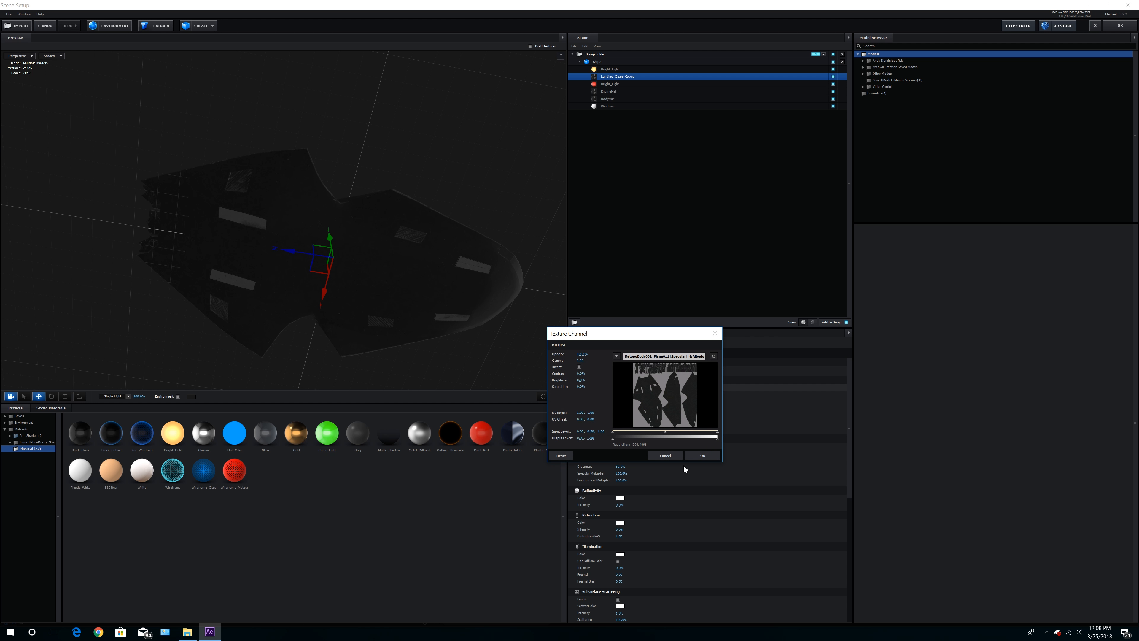
pyautogui.click(664, 455)
pyautogui.click(611, 388)
pyautogui.moveTo(716, 439); pyautogui.dragTo(684, 439)
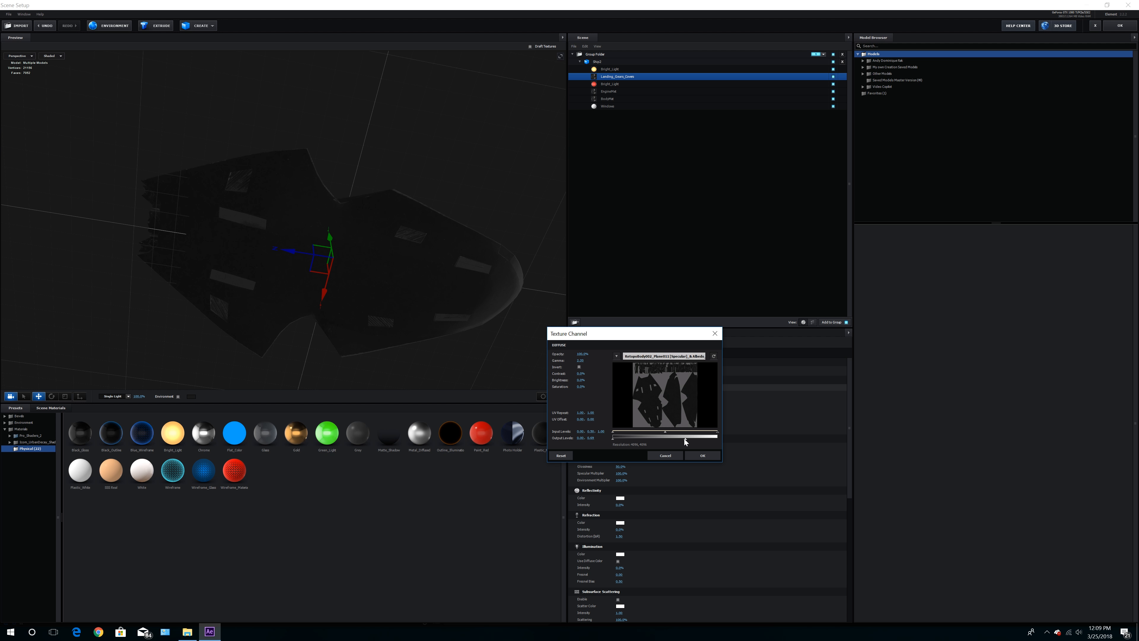
pyautogui.click(702, 455)
# Change the diffuse color of the ship's Windows material to a medium blue
pyautogui.moveTo(455, 282); pyautogui.dragTo(414, 328)
pyautogui.click(606, 106)
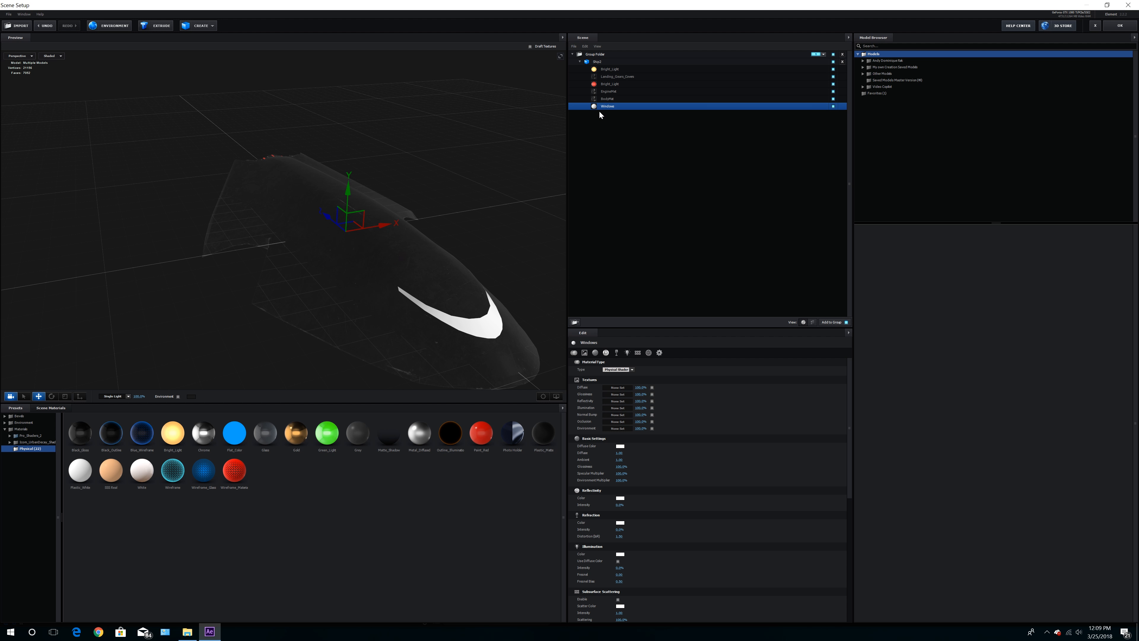
pyautogui.click(620, 446)
pyautogui.moveTo(651, 458); pyautogui.dragTo(650, 456)
pyautogui.click(607, 447)
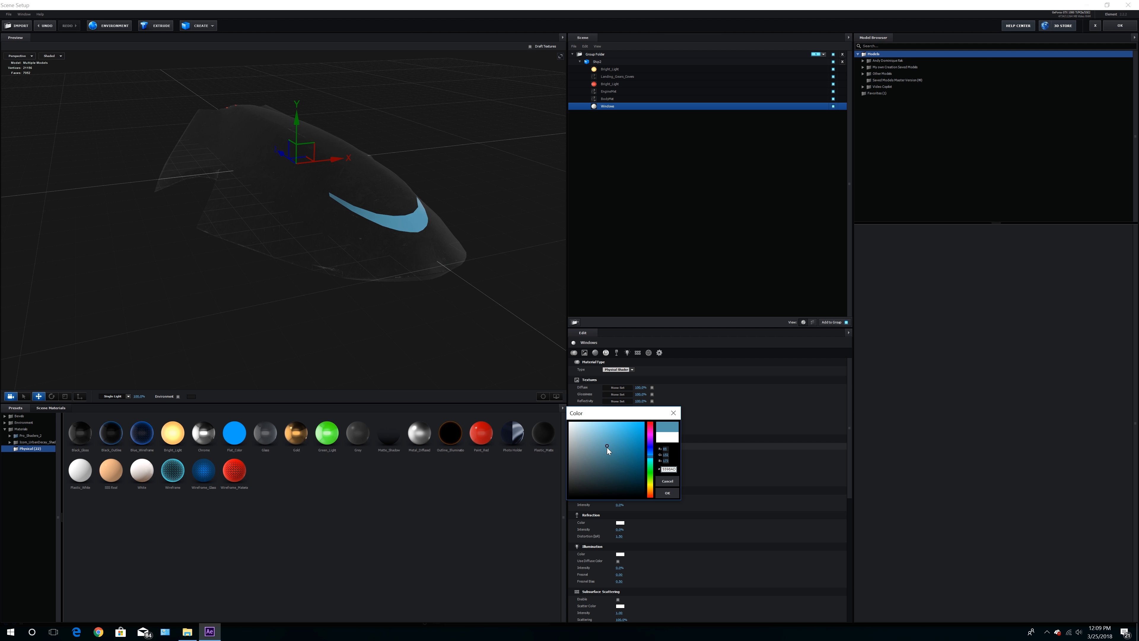
pyautogui.click(665, 492)
# Set the Windows material's force opacity to 50% and apply the scene setup to the composition
pyautogui.scroll(-5, 665, 499)
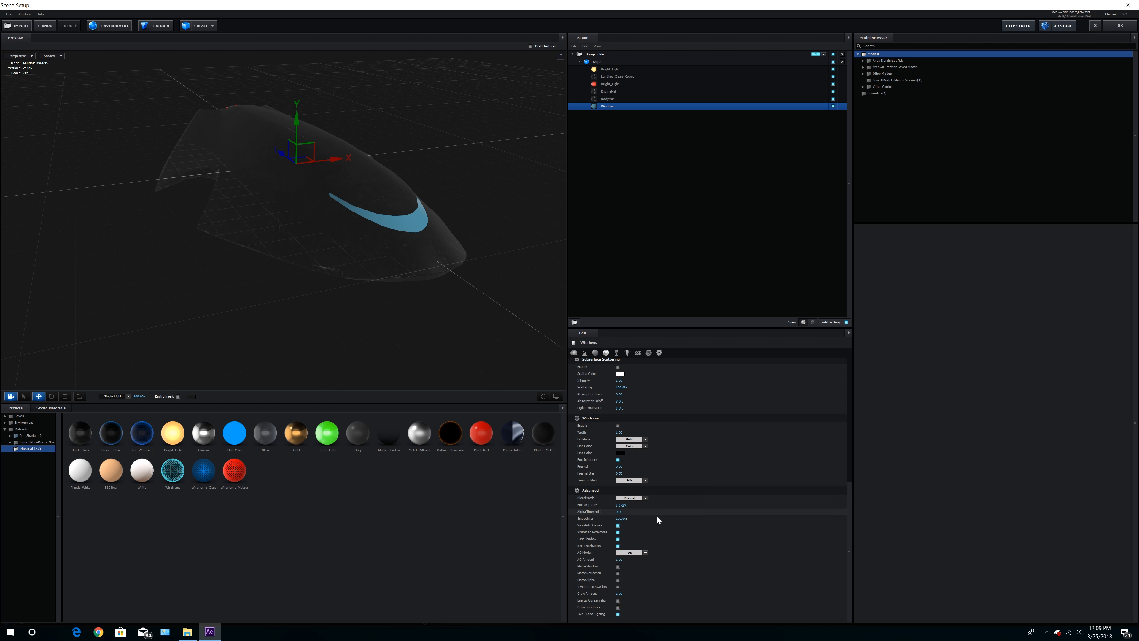
pyautogui.click(621, 505)
pyautogui.write('50')
pyautogui.press('Return')
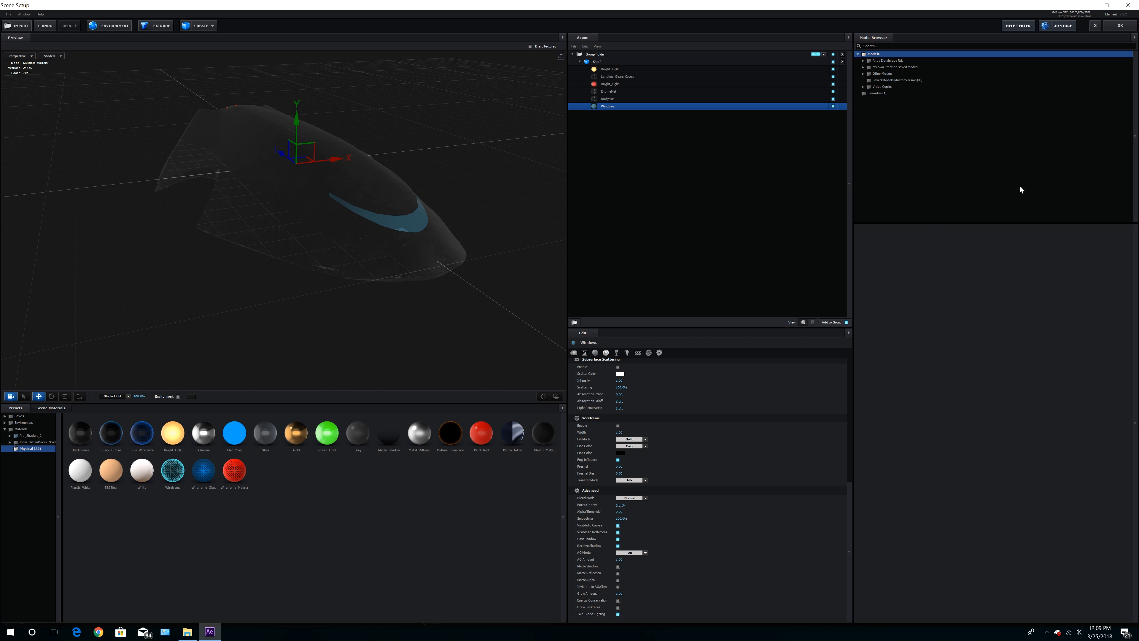
pyautogui.click(1119, 26)
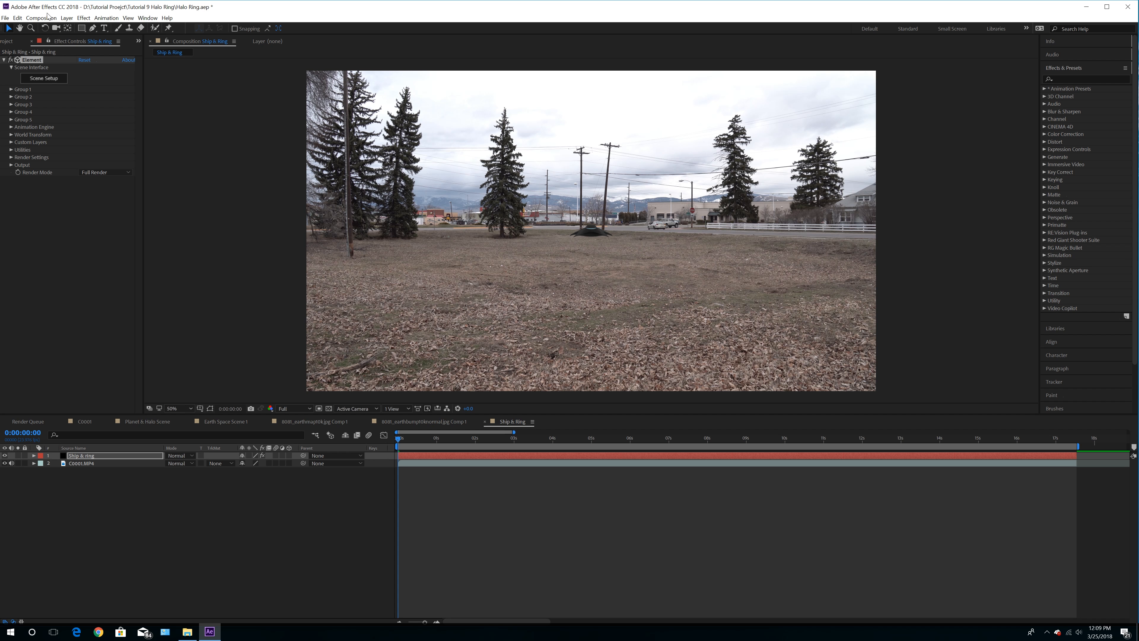
# Add a two-node 50mm camera, then move it closer and orbit it to frame the ship from the side
pyautogui.click(55, 29)
pyautogui.click(66, 18)
pyautogui.moveTo(121, 30)
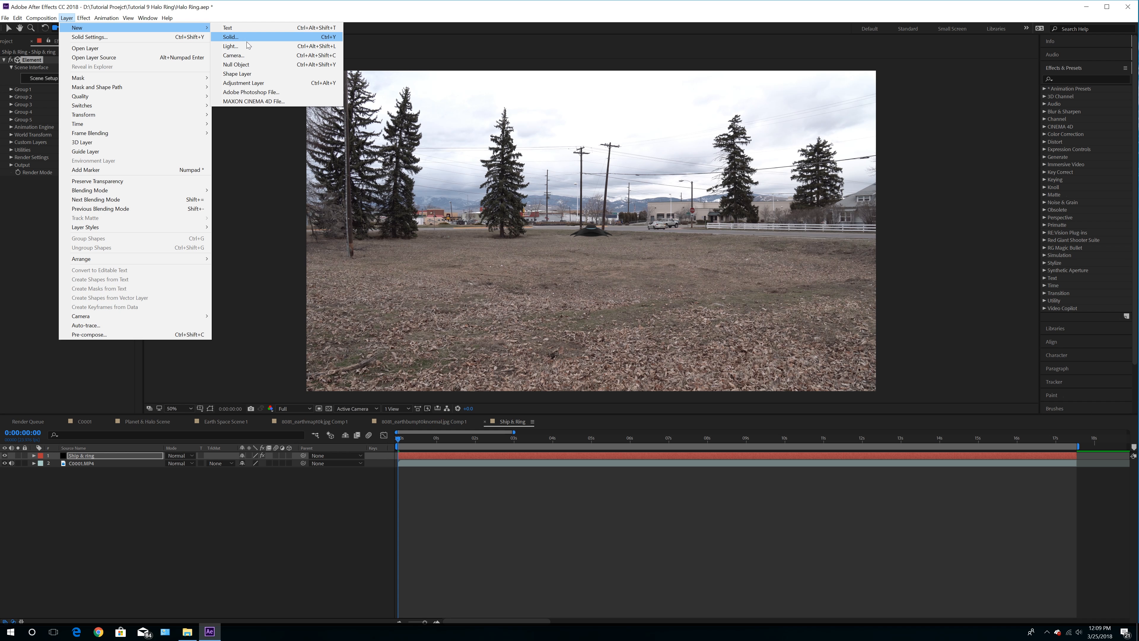
pyautogui.click(234, 55)
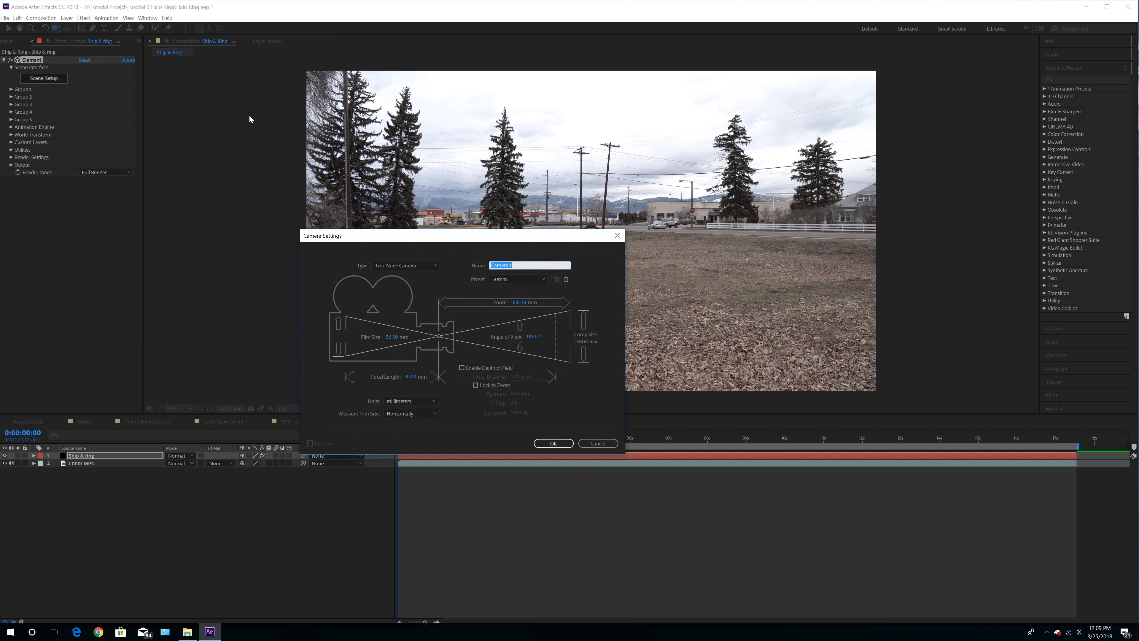
pyautogui.click(554, 443)
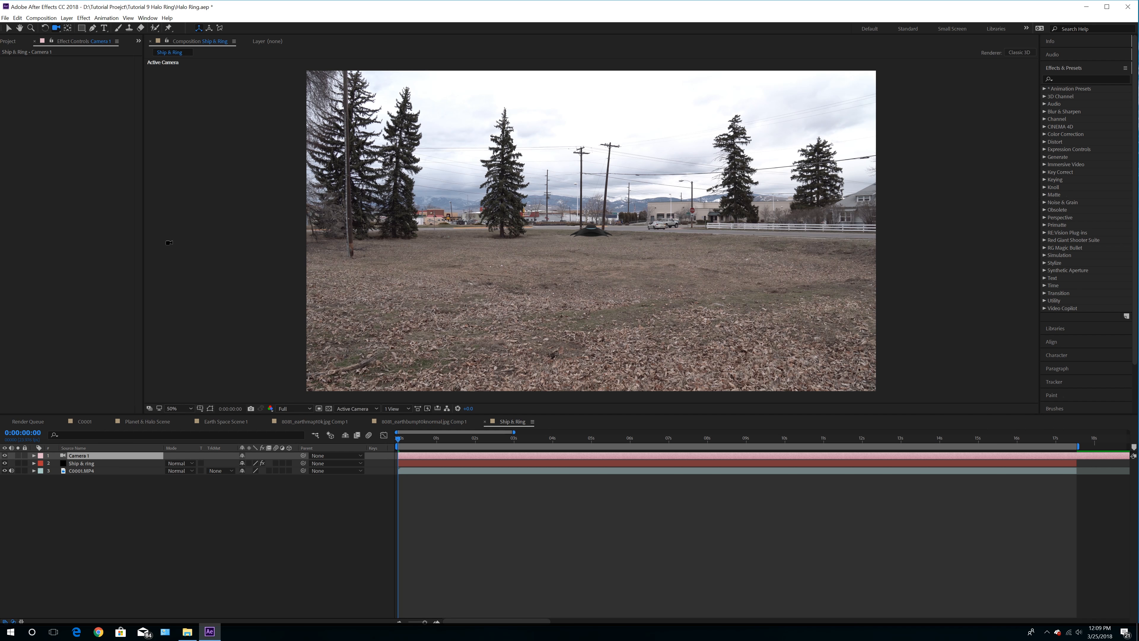
pyautogui.moveTo(574, 268); pyautogui.dragTo(557, 92)
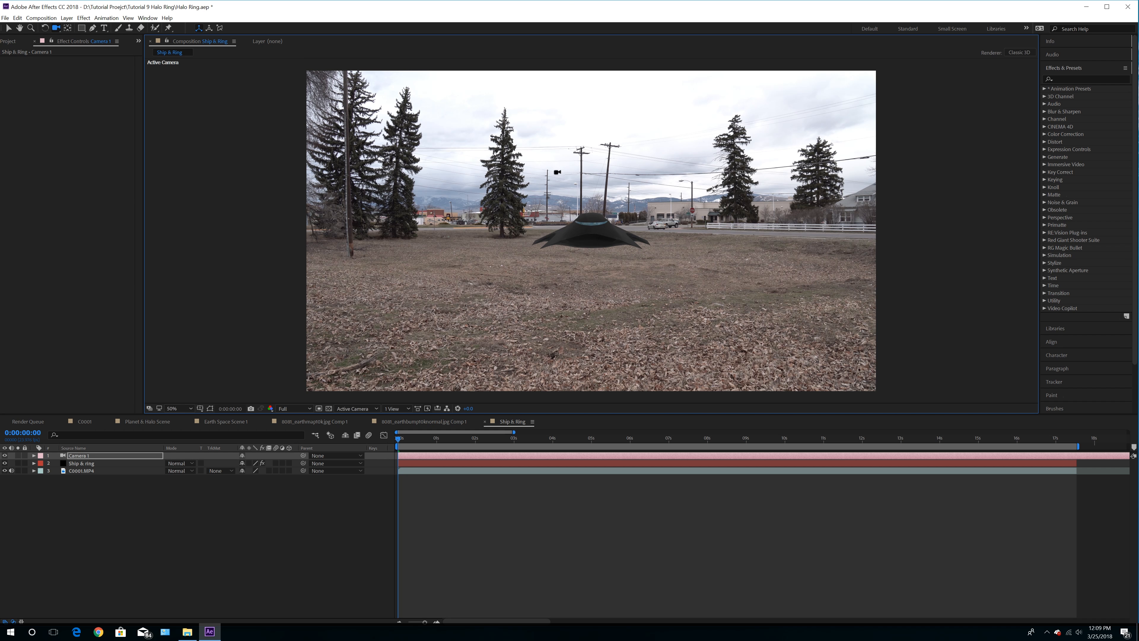
pyautogui.moveTo(568, 224); pyautogui.dragTo(618, 225)
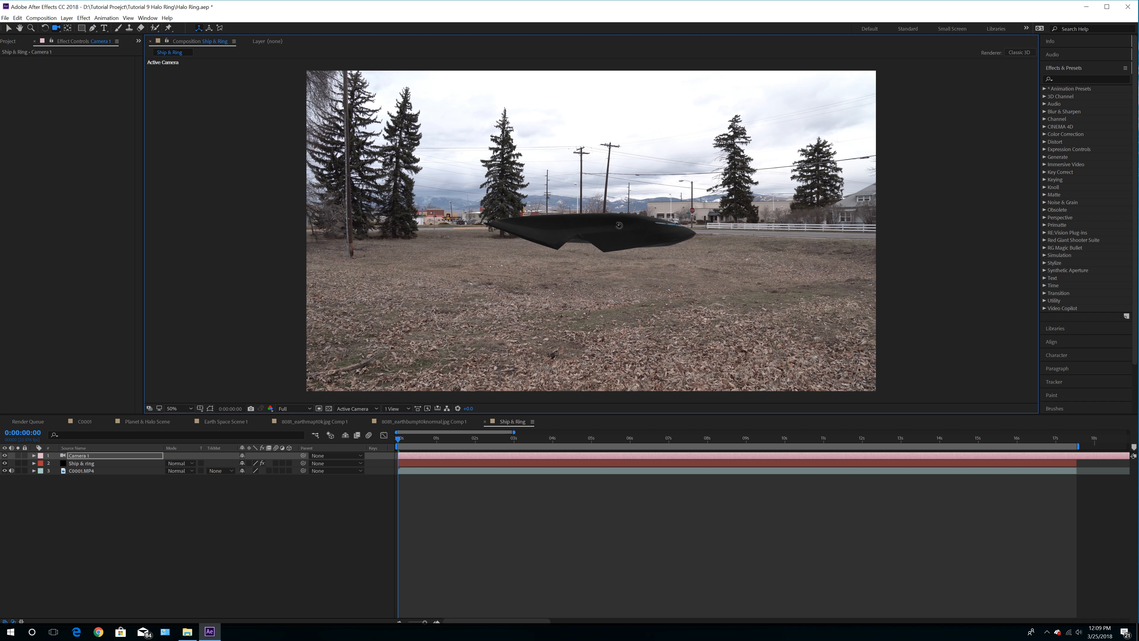
# Scale the ship model to 200% in the Element scene and adjust the camera so the ship hovers above the field
pyautogui.click(82, 465)
pyautogui.click(43, 80)
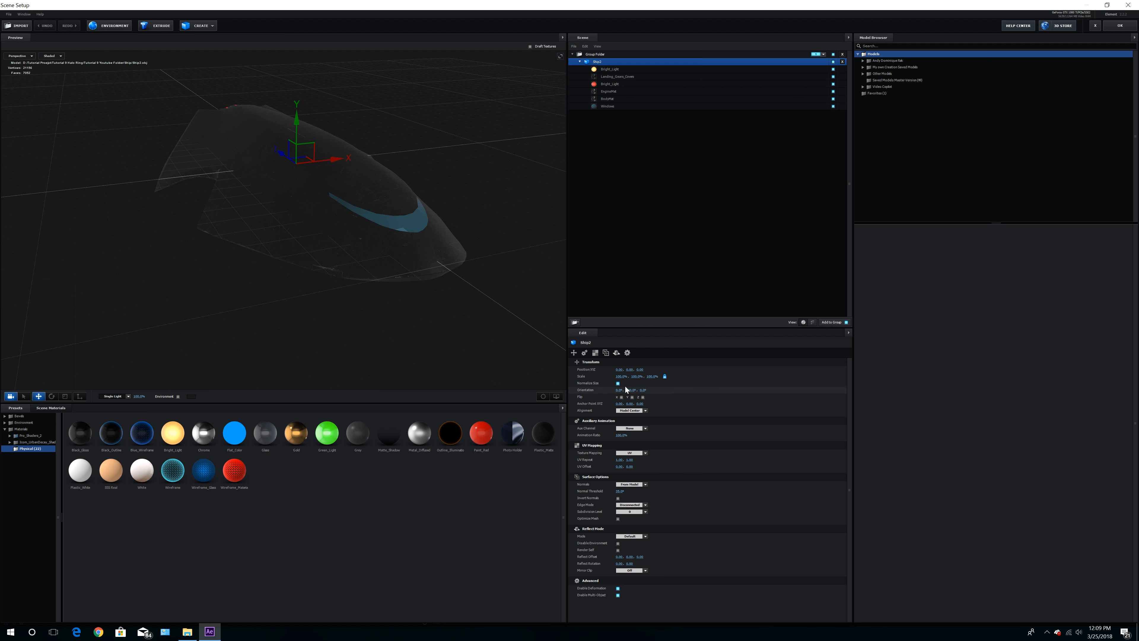
pyautogui.click(622, 377)
pyautogui.write('200')
pyautogui.press('Return')
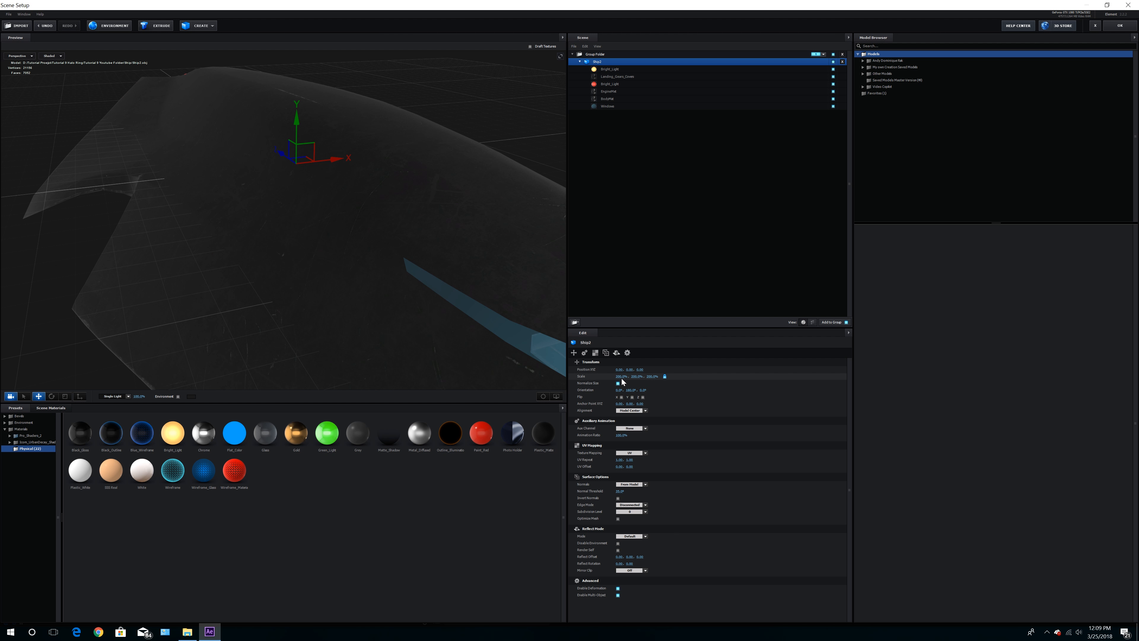
pyautogui.click(1119, 25)
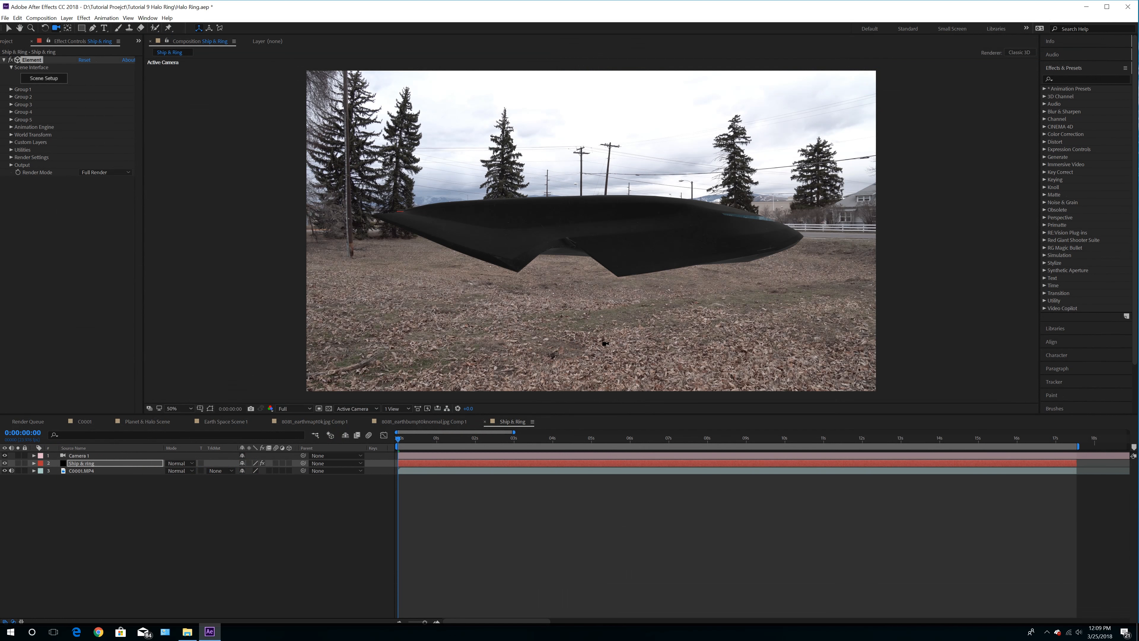
pyautogui.moveTo(593, 239); pyautogui.dragTo(581, 168)
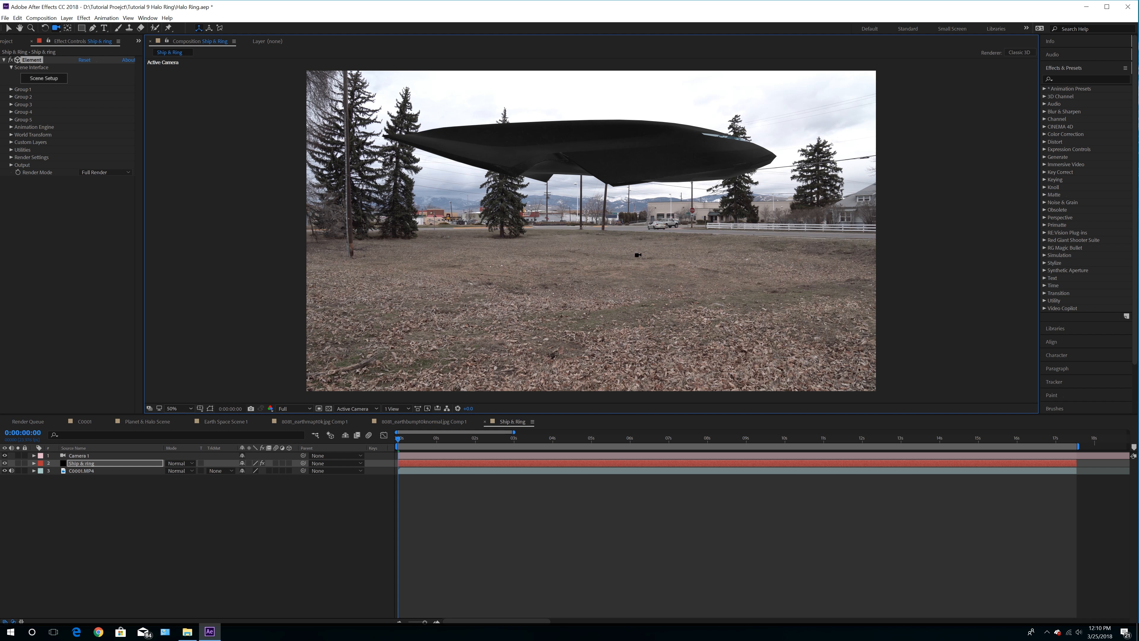
# Add a white parallel light that casts shadows, with its shadow darkness set to 100%
pyautogui.click(114, 466)
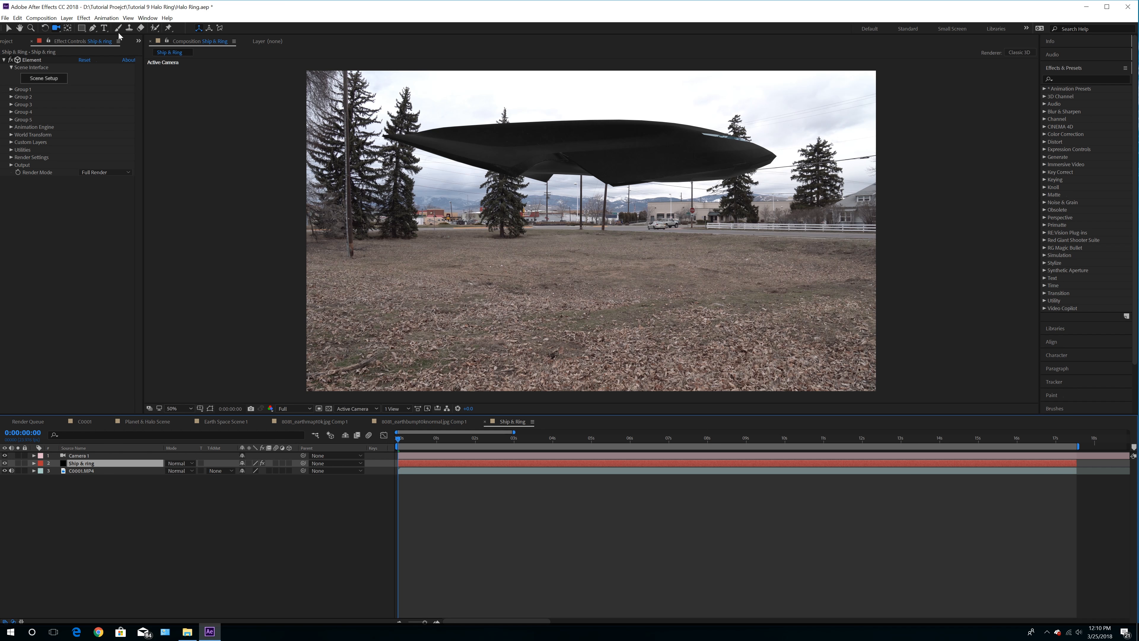
pyautogui.click(66, 18)
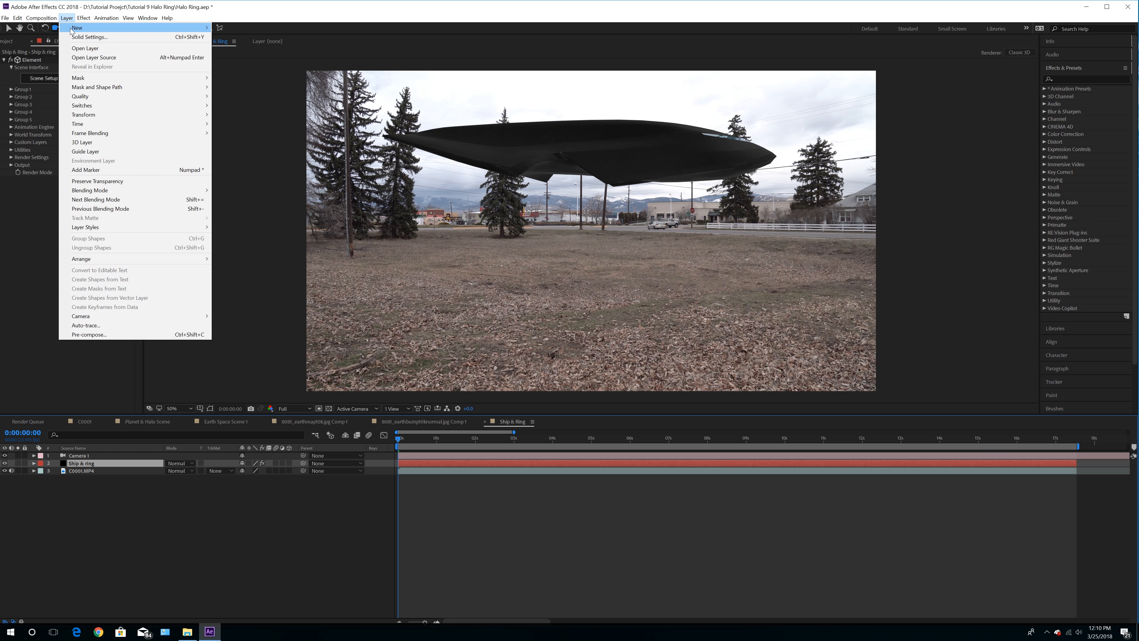
pyautogui.moveTo(125, 28)
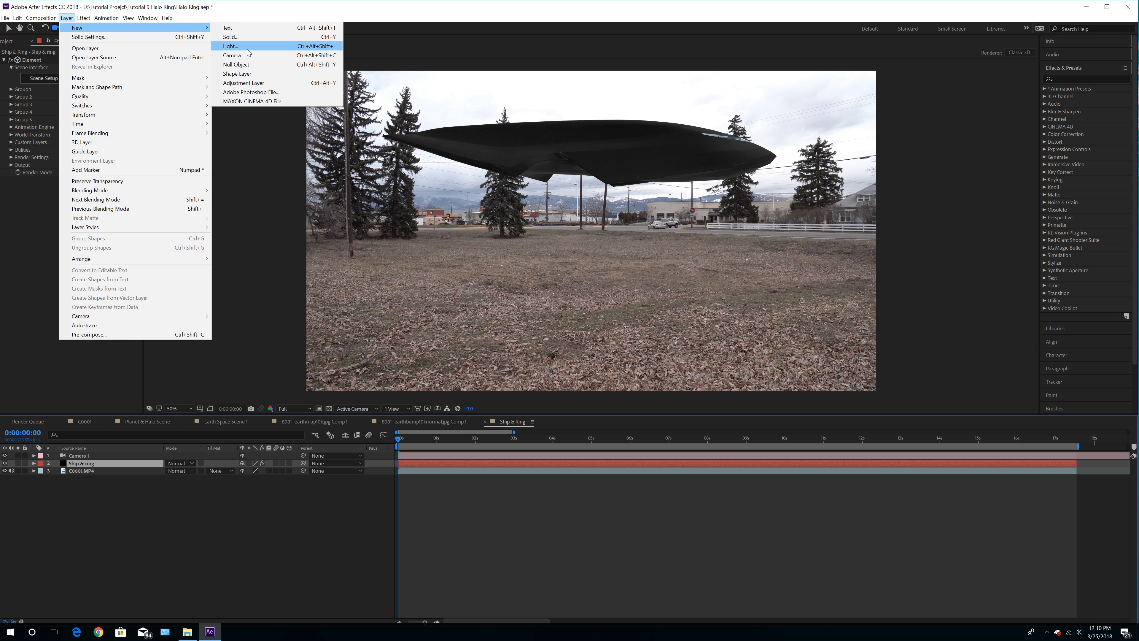
pyautogui.click(237, 46)
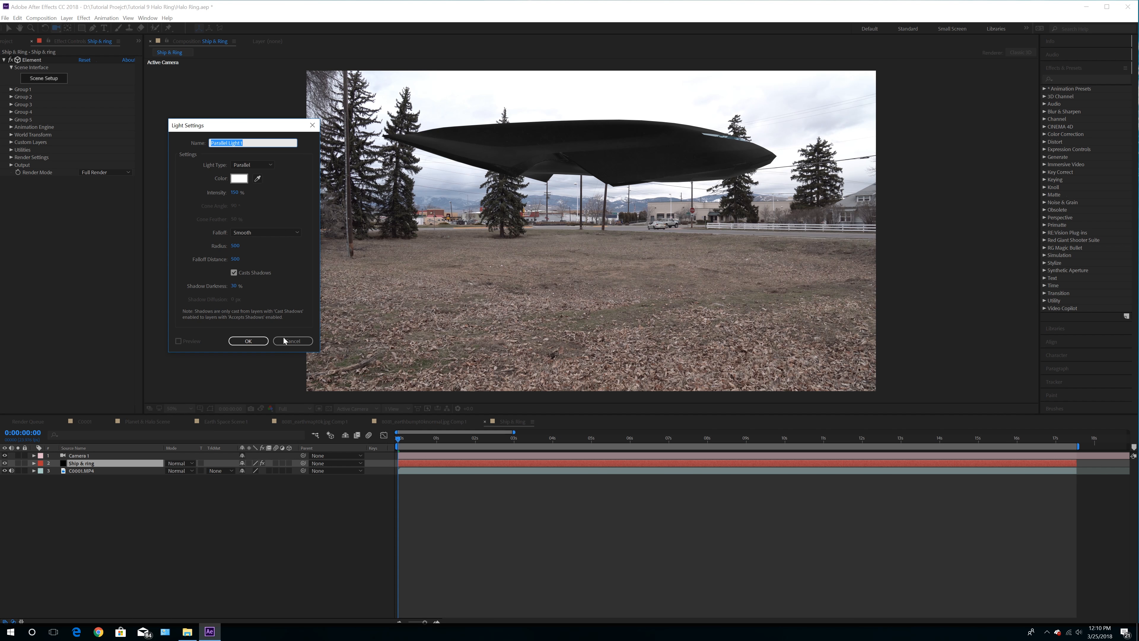
pyautogui.click(233, 287)
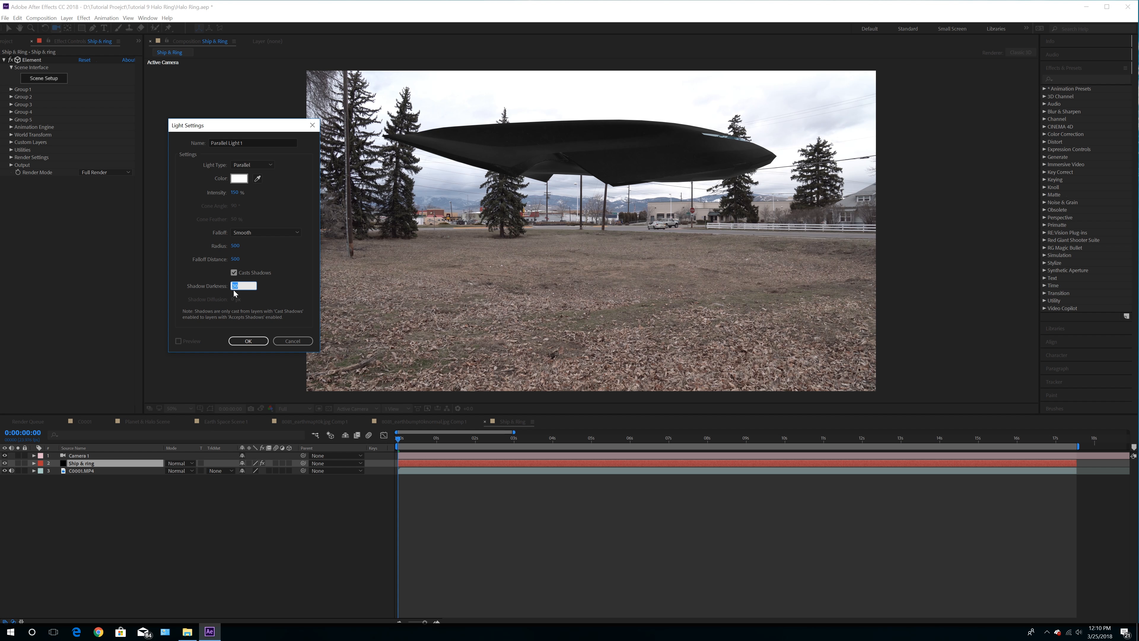
pyautogui.write('100')
pyautogui.press('Return')
pyautogui.click(248, 340)
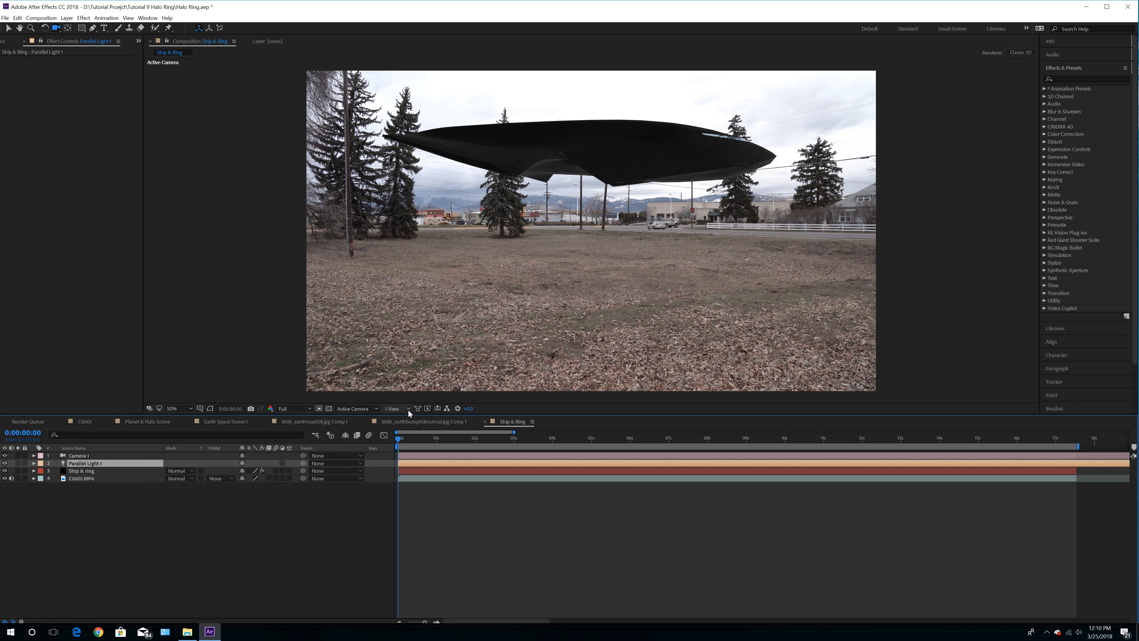
# Switch to a two-view layout and move the parallel light directly over the ship's center in the Top view
pyautogui.click(398, 409)
pyautogui.click(401, 432)
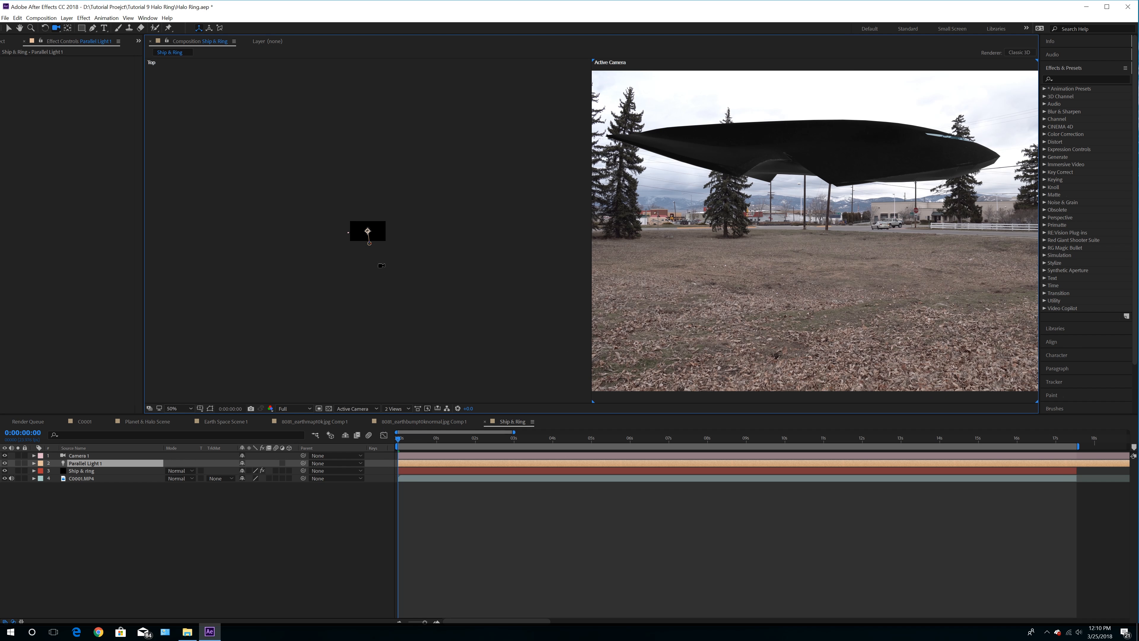
pyautogui.scroll(10, 384, 259)
pyautogui.scroll(-4, 373, 281)
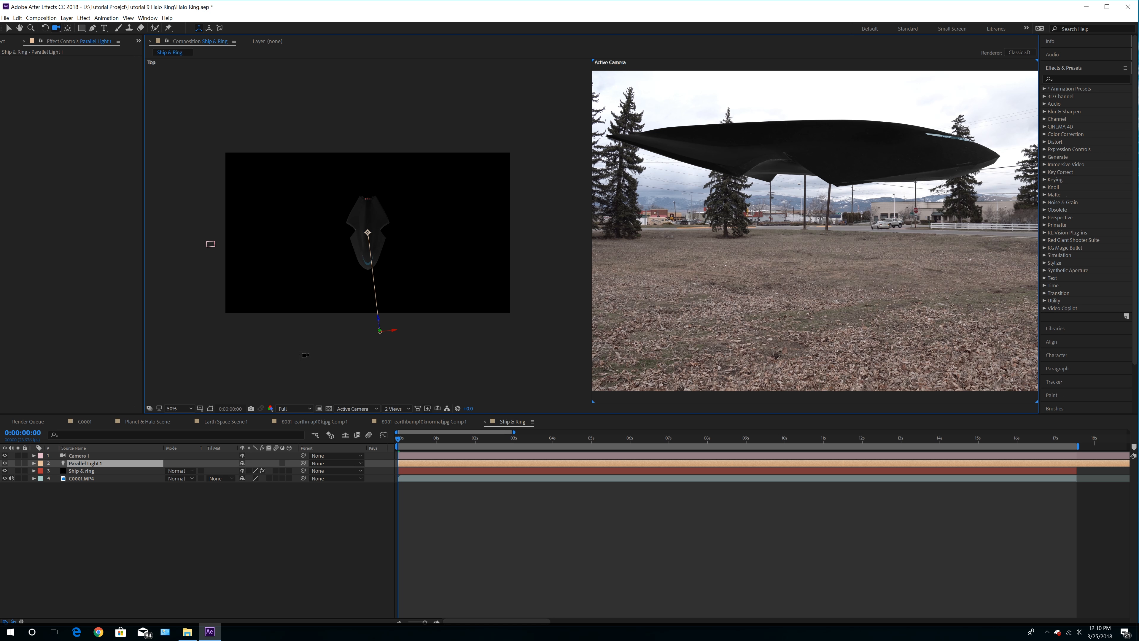
pyautogui.click(8, 28)
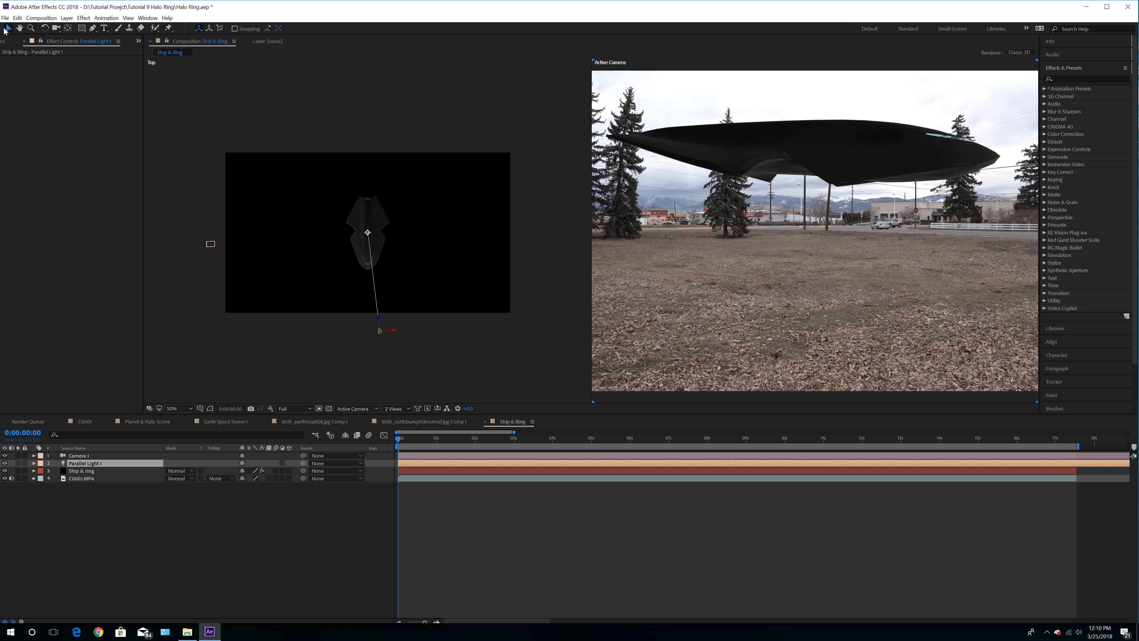
pyautogui.click(84, 456)
pyautogui.click(86, 463)
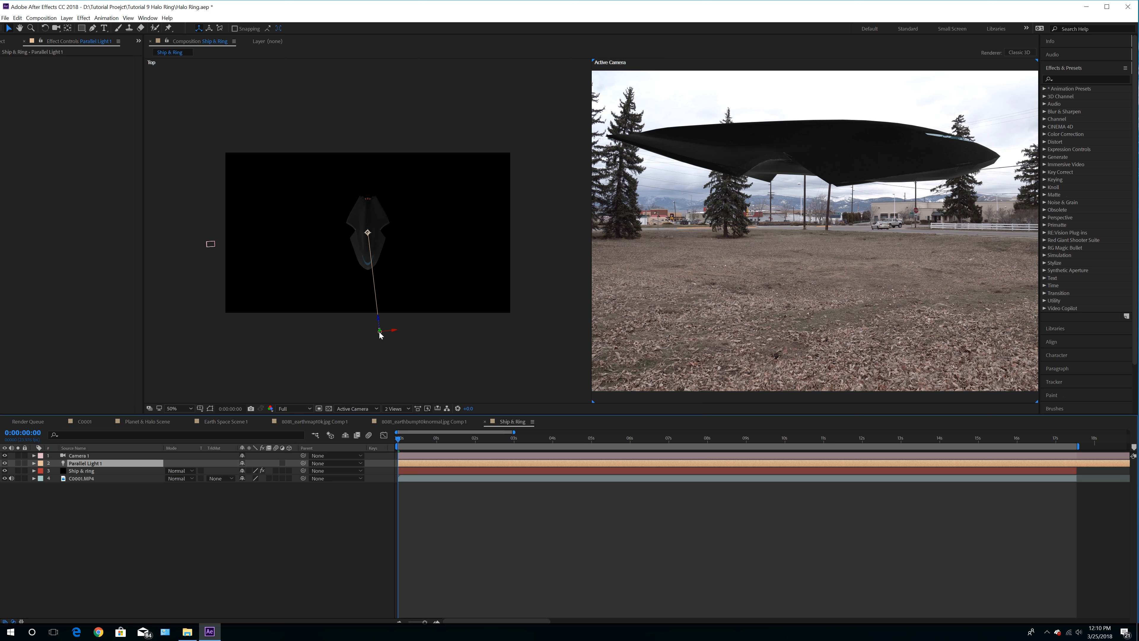
pyautogui.moveTo(379, 333); pyautogui.dragTo(367, 236)
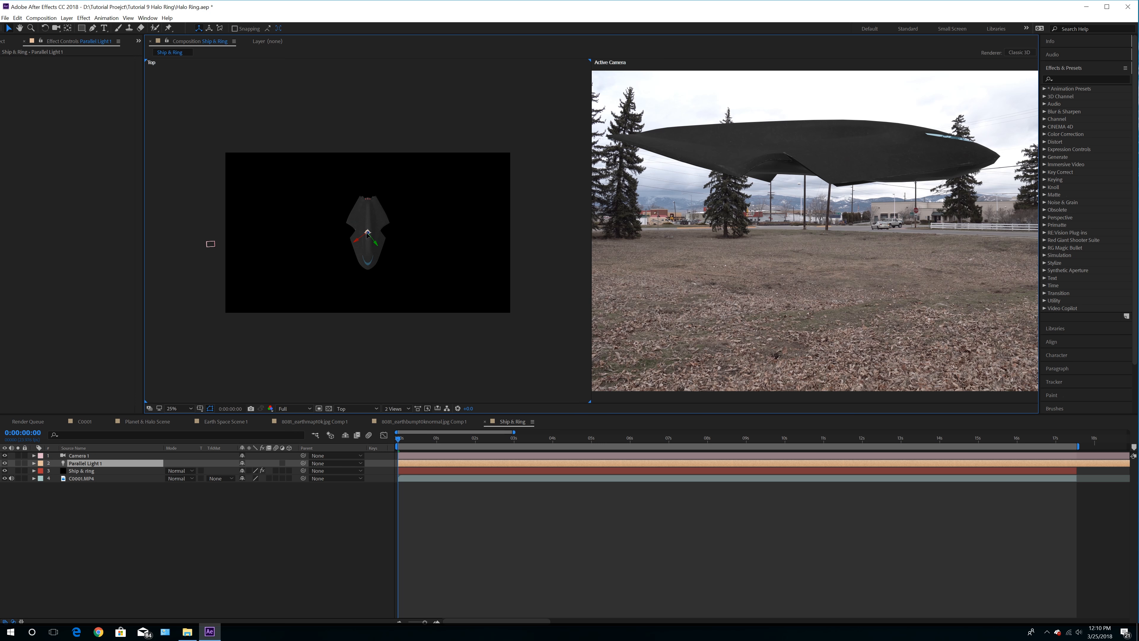
pyautogui.click(366, 234)
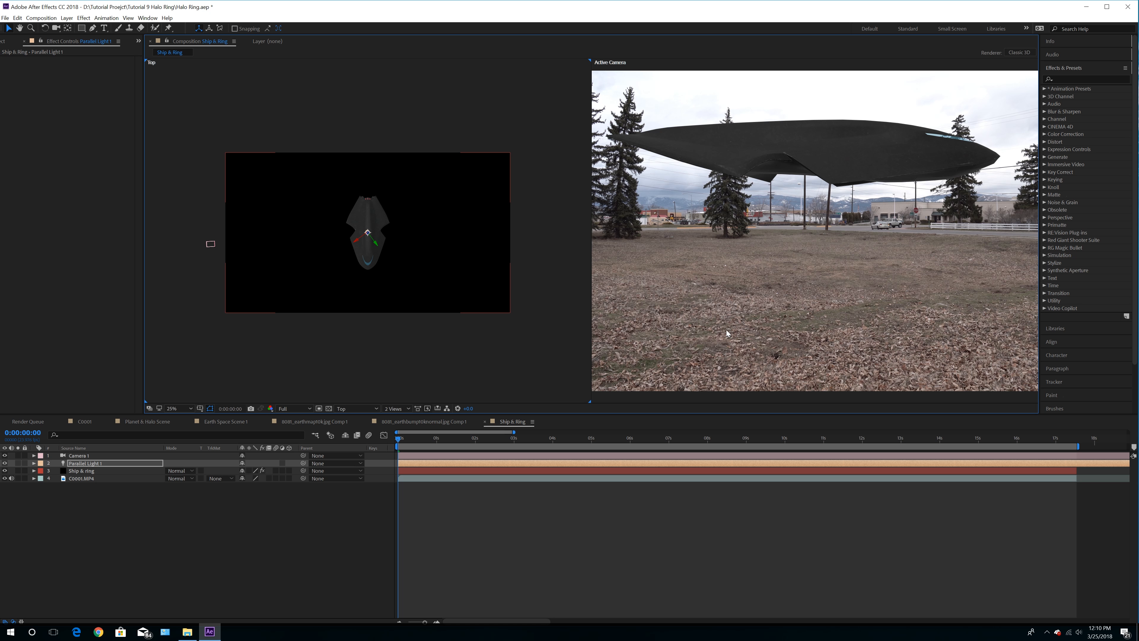
pyautogui.scroll(-2, 736, 317)
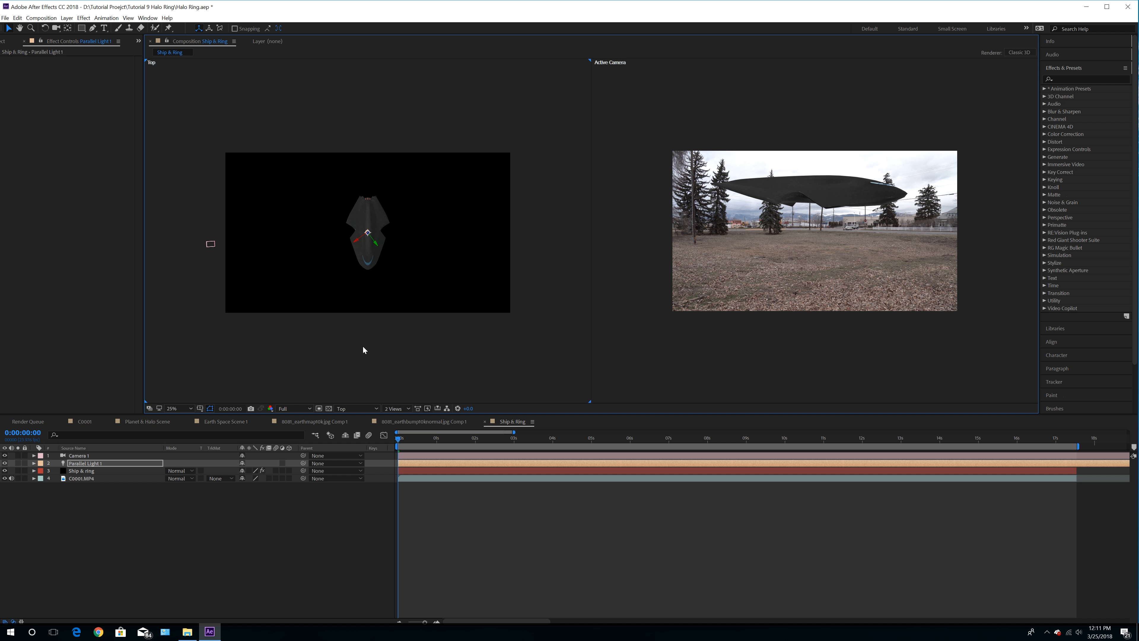
# Open the Element scene of the Ship & ring layer and add a box primitive to the ship's group folder
pyautogui.click(89, 470)
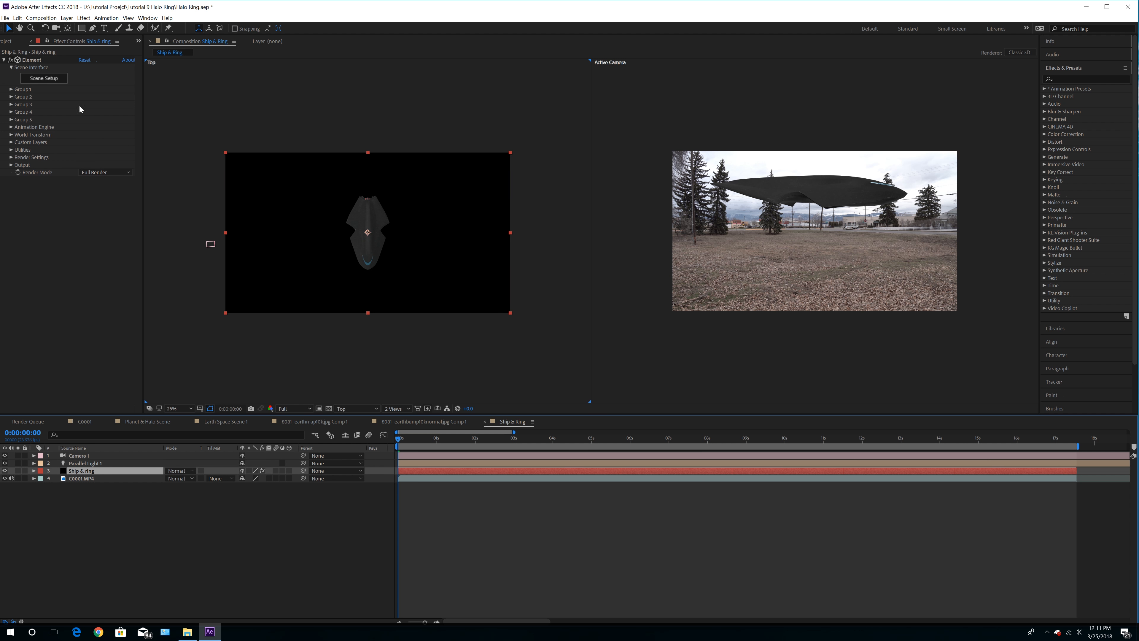
pyautogui.click(43, 79)
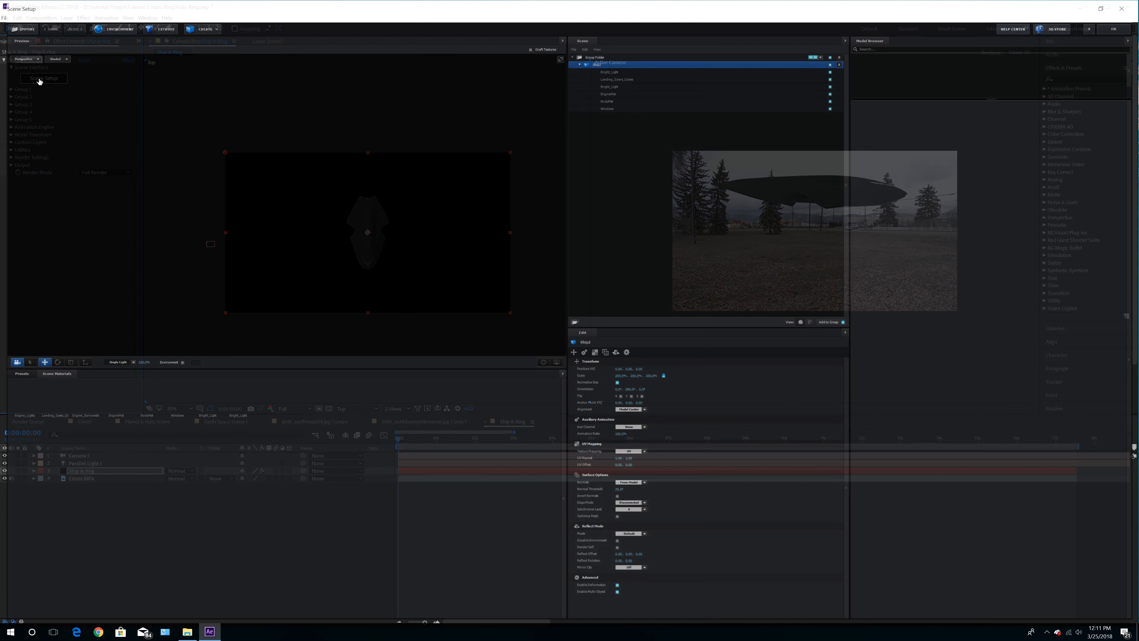
pyautogui.click(579, 61)
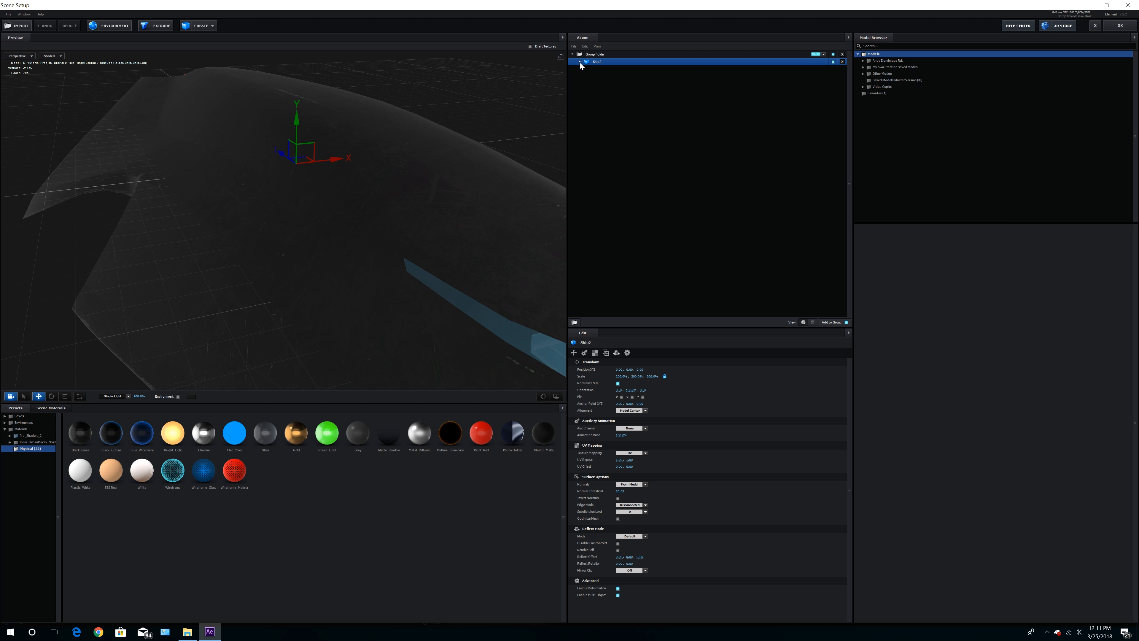
pyautogui.click(596, 54)
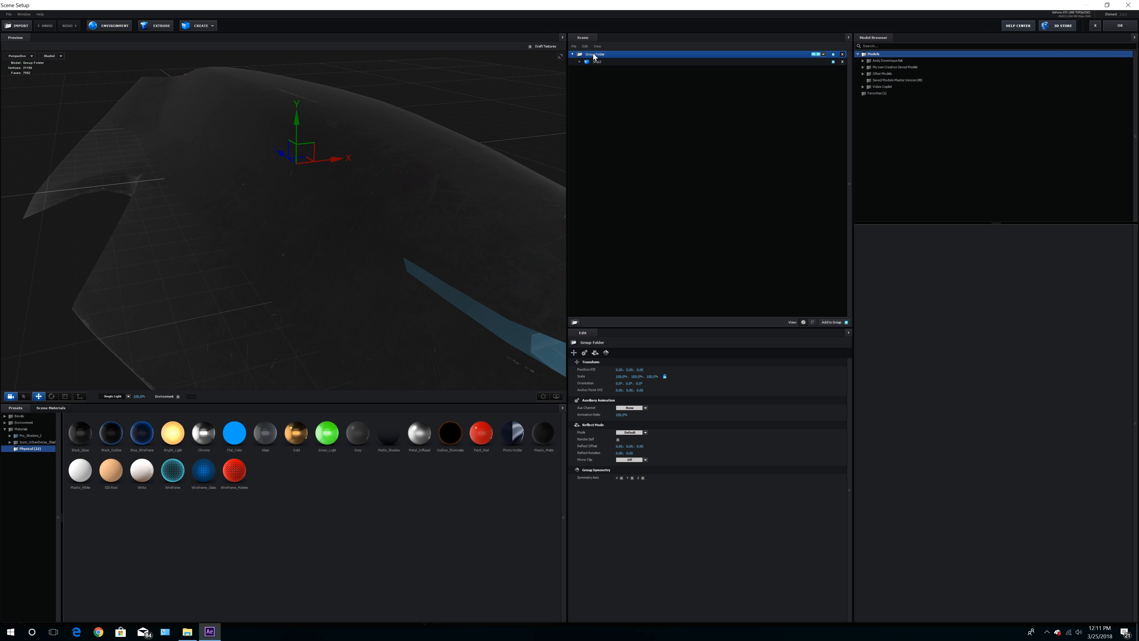
pyautogui.click(197, 25)
pyautogui.click(192, 41)
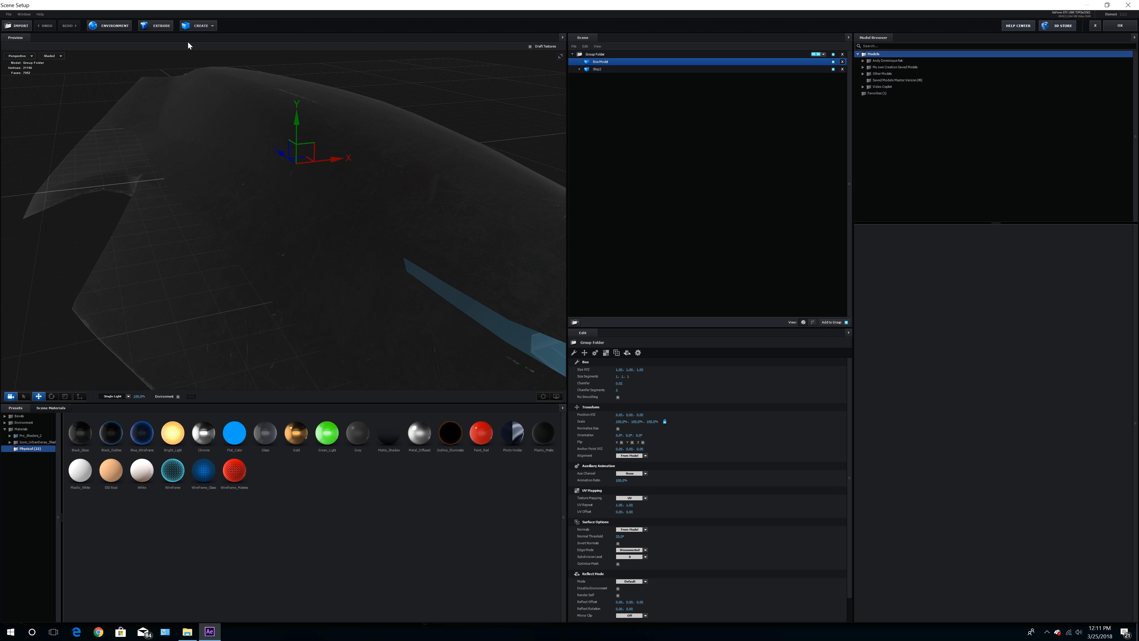
pyautogui.scroll(-3, 344, 259)
pyautogui.moveTo(343, 258); pyautogui.dragTo(396, 218)
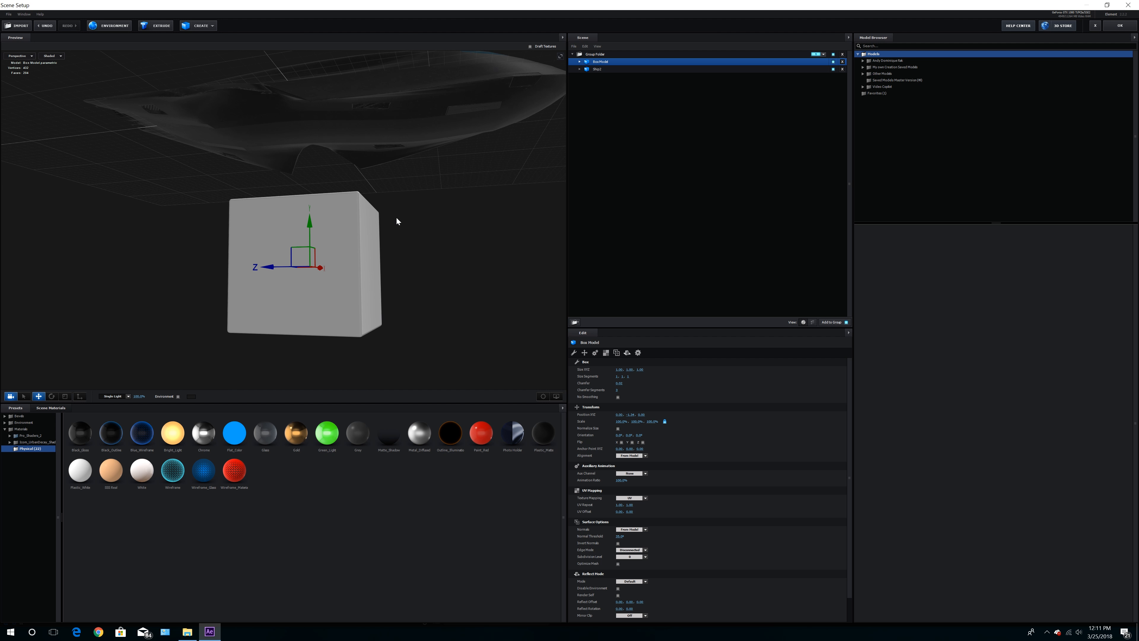
# Scale the box into a thin, very wide slab that acts as the ground beneath the ship
pyautogui.click(65, 397)
pyautogui.moveTo(309, 221); pyautogui.dragTo(316, 322)
pyautogui.moveTo(328, 272); pyautogui.dragTo(516, 268)
pyautogui.moveTo(224, 338); pyautogui.dragTo(260, 318)
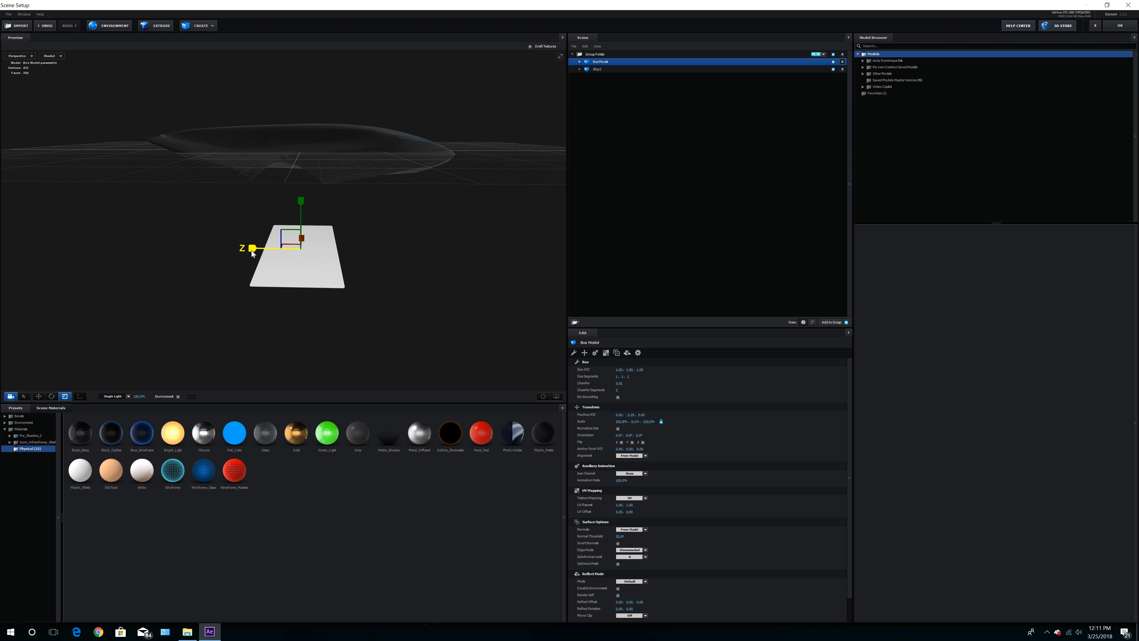
pyautogui.moveTo(250, 248); pyautogui.dragTo(30, 254)
pyautogui.moveTo(83, 319); pyautogui.dragTo(122, 322)
pyautogui.moveTo(239, 237); pyautogui.dragTo(388, 261)
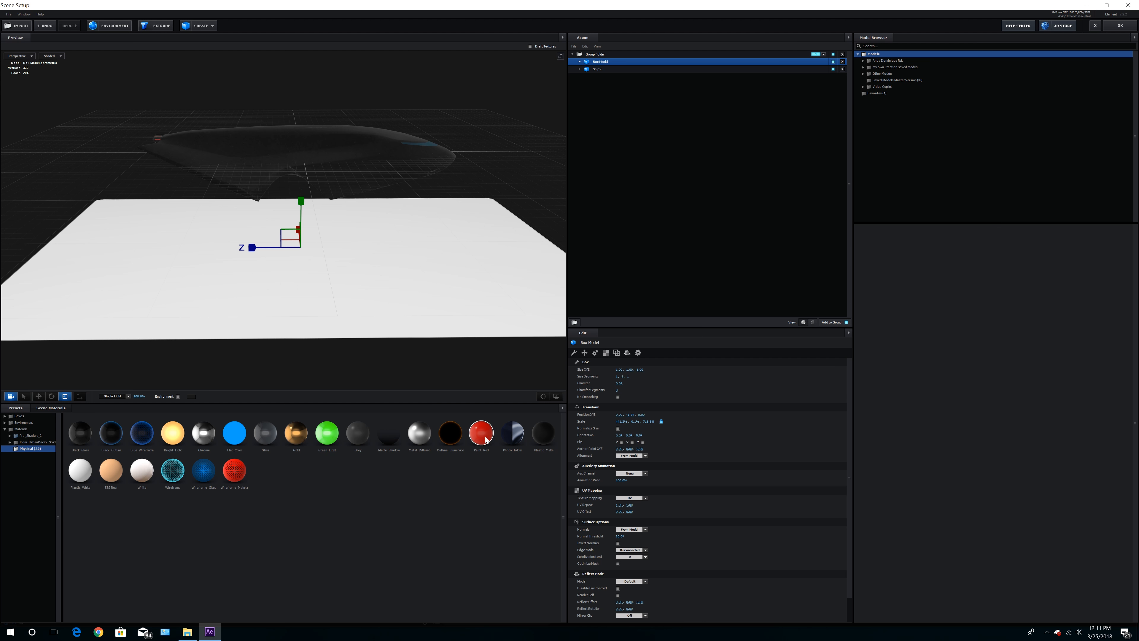
pyautogui.scroll(-1, 669, 481)
pyautogui.moveTo(442, 315); pyautogui.dragTo(520, 343)
# Enable Matte Shadow on the box's Default material and accept the scene changes
pyautogui.click(579, 61)
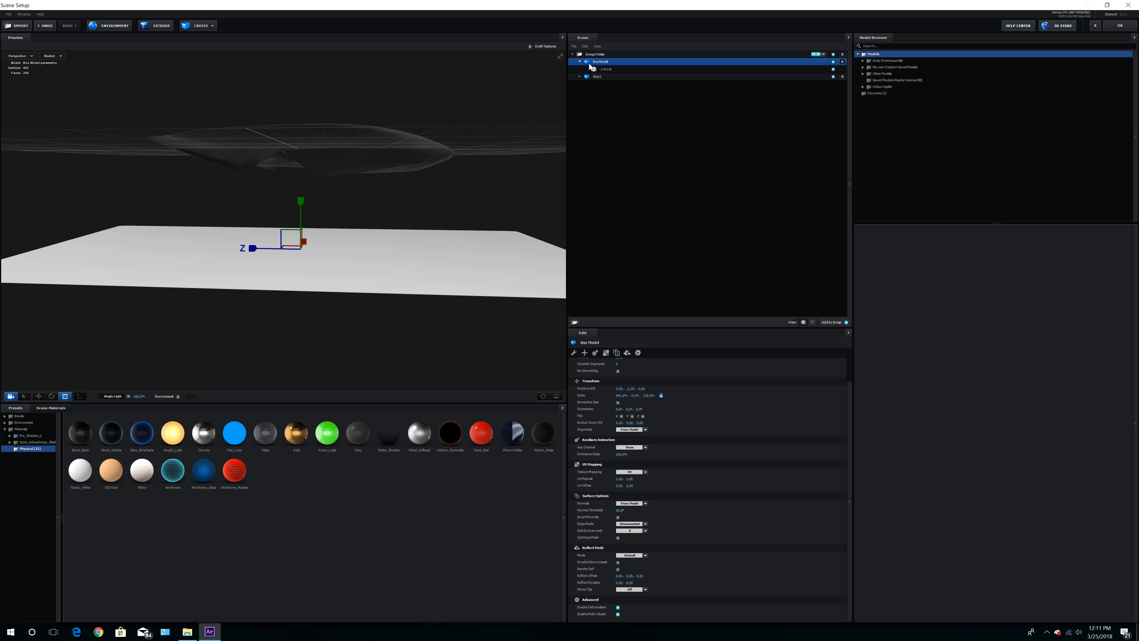
pyautogui.click(595, 70)
pyautogui.scroll(-7, 677, 603)
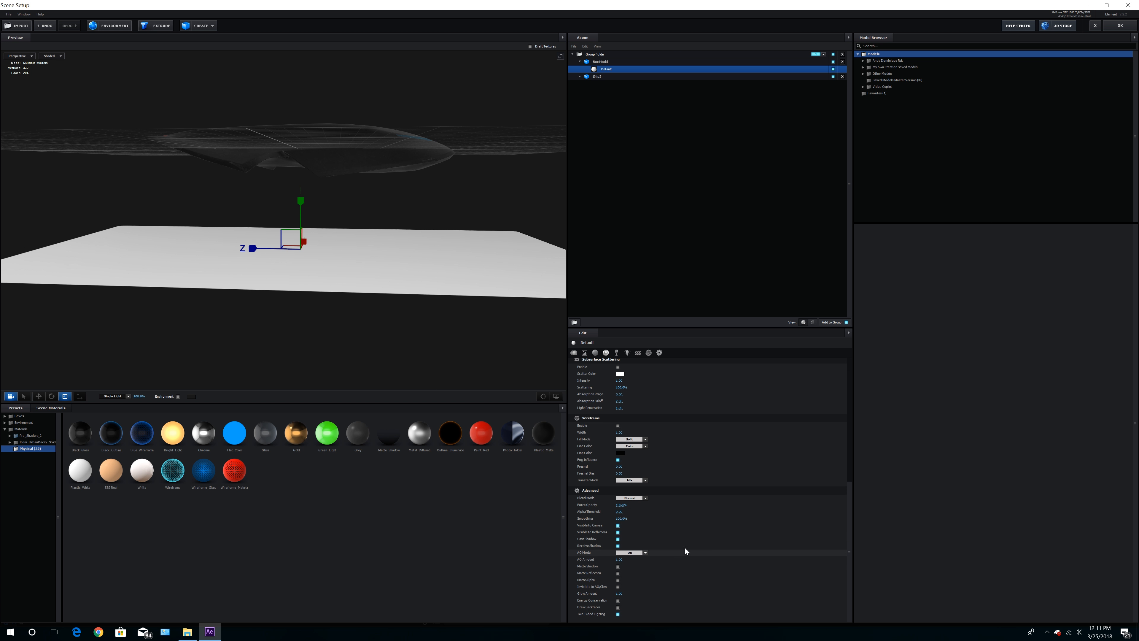
pyautogui.click(618, 565)
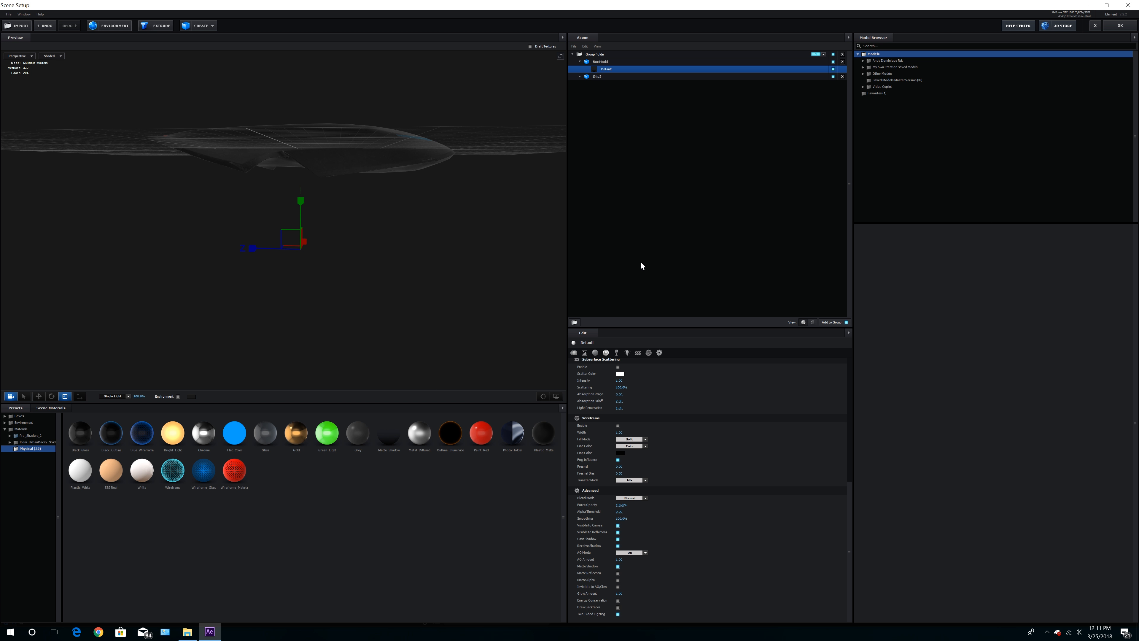
pyautogui.click(1119, 26)
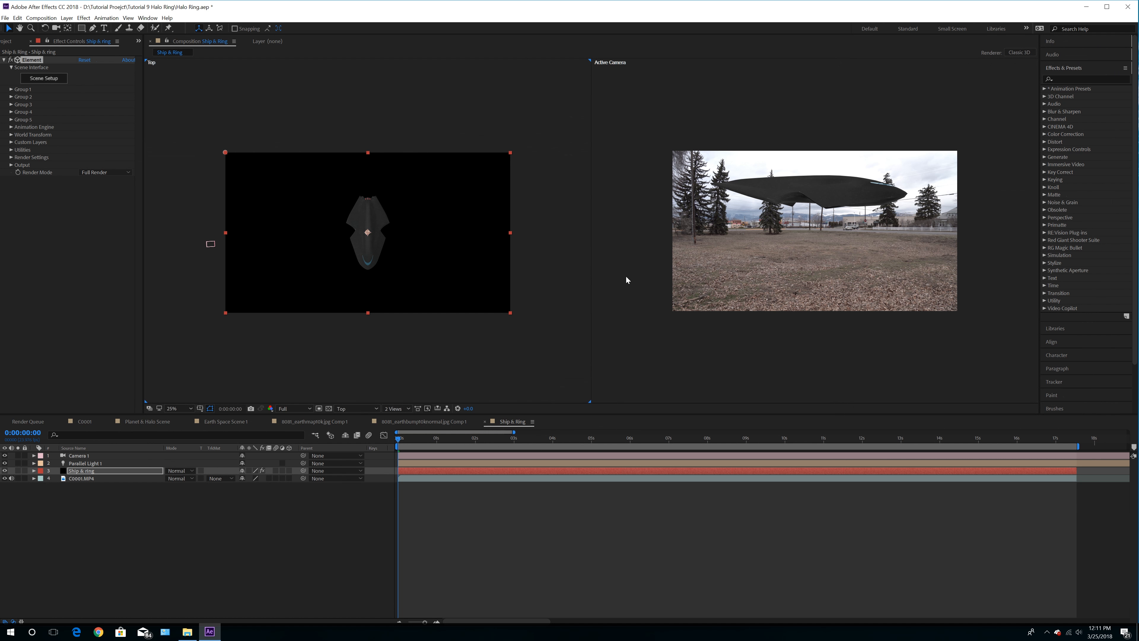
# Enable shadows in the Element render settings and set the shadow map size to 4096
pyautogui.click(12, 157)
pyautogui.click(19, 180)
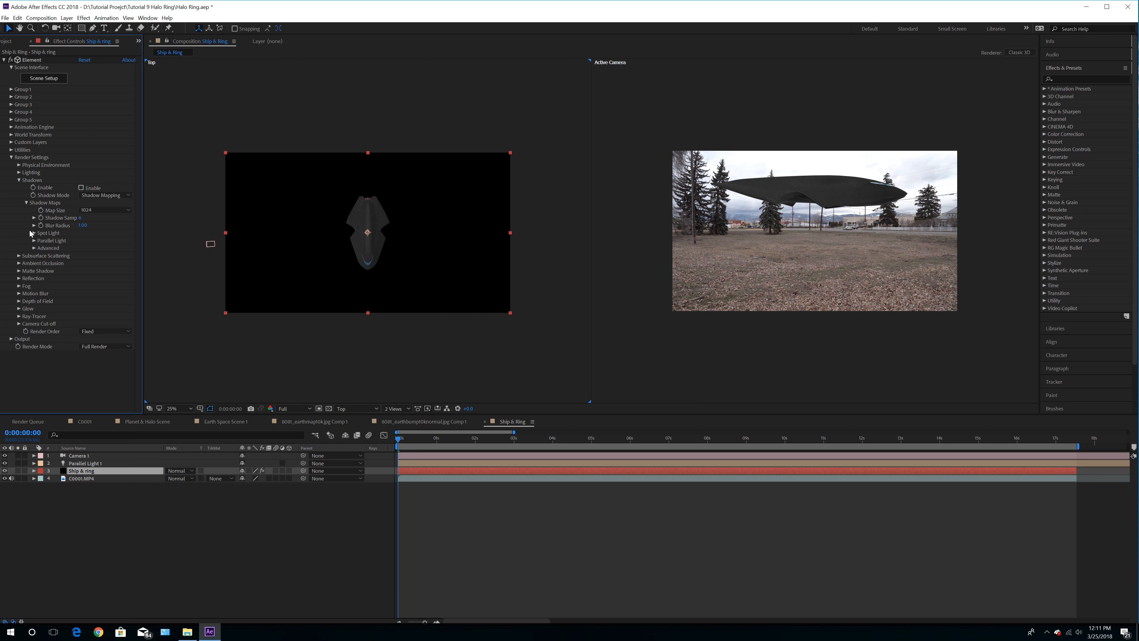
pyautogui.click(81, 188)
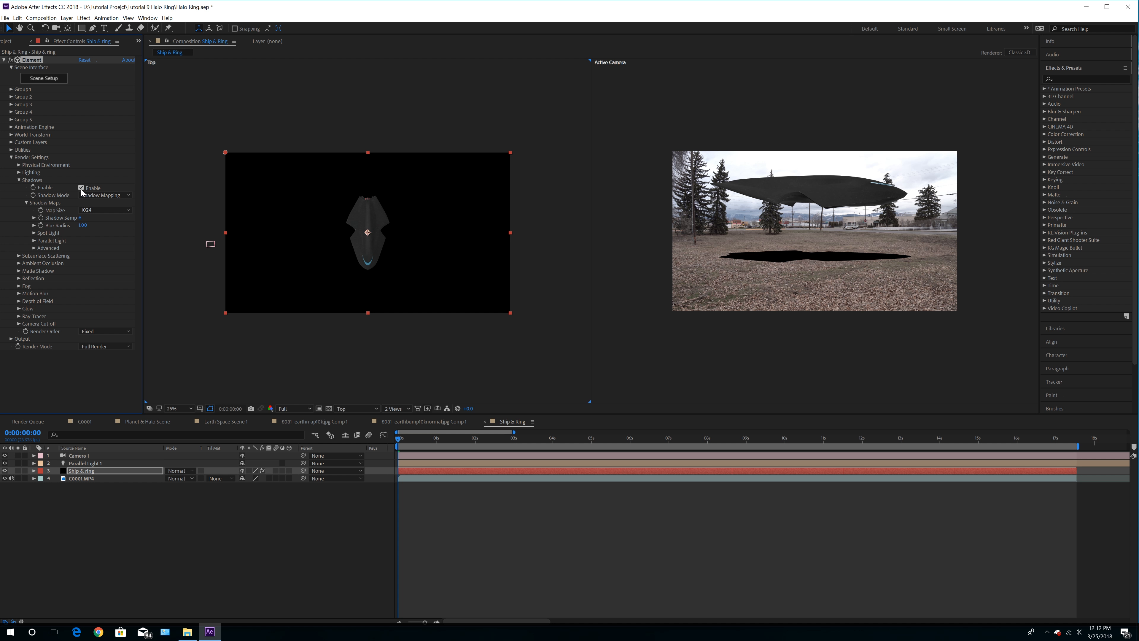
pyautogui.click(106, 210)
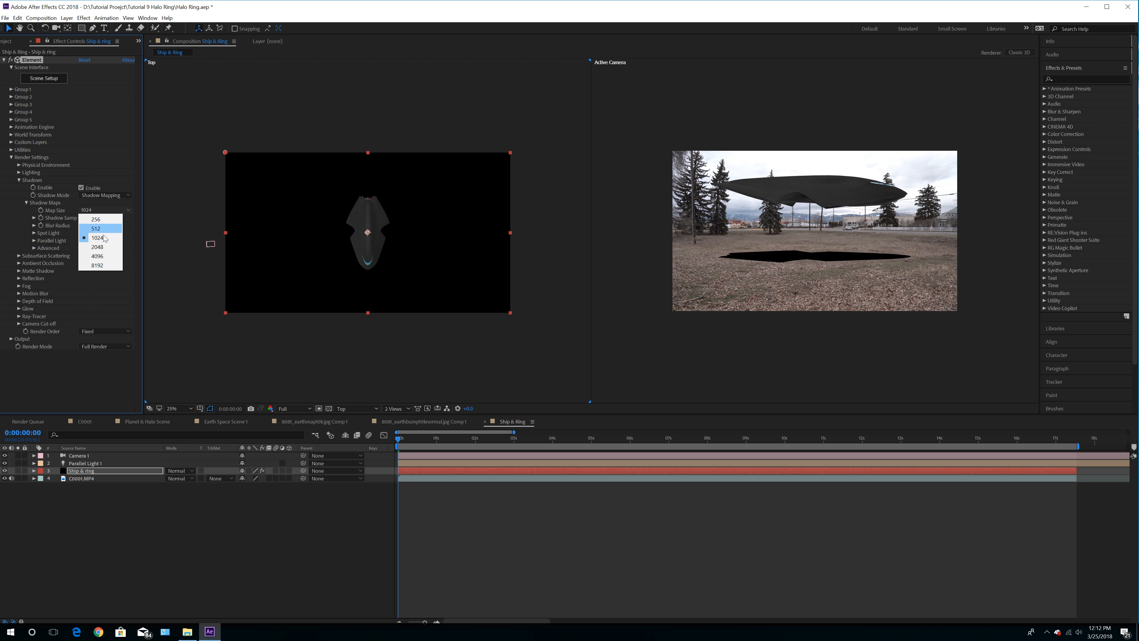
pyautogui.click(99, 256)
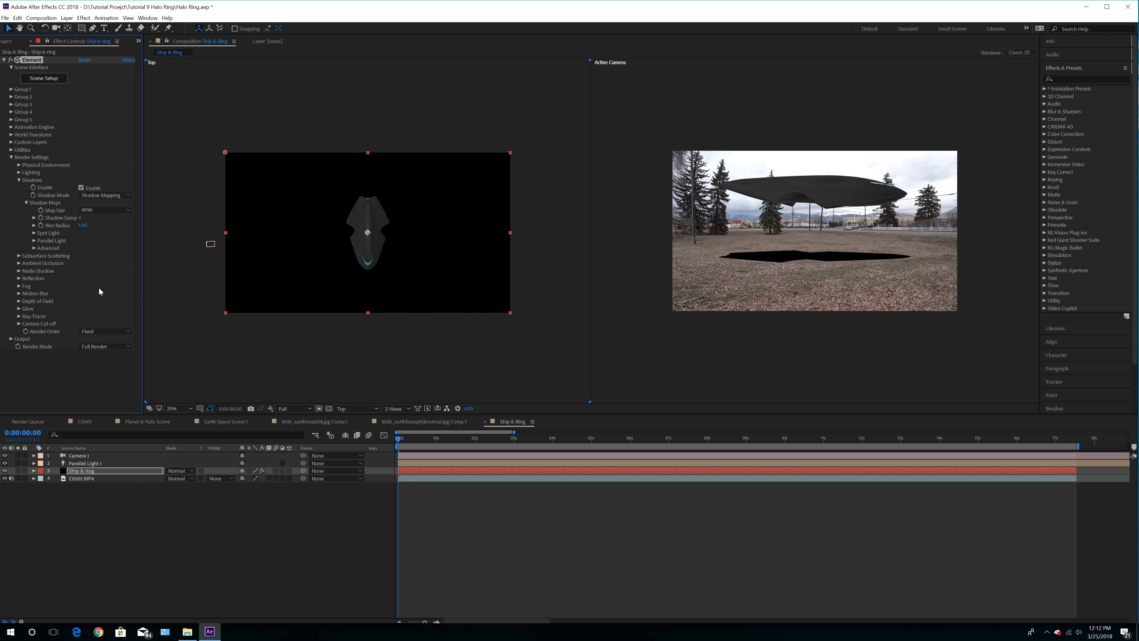
# Set the parallel light's shadow darkness to 50%
pyautogui.click(89, 463)
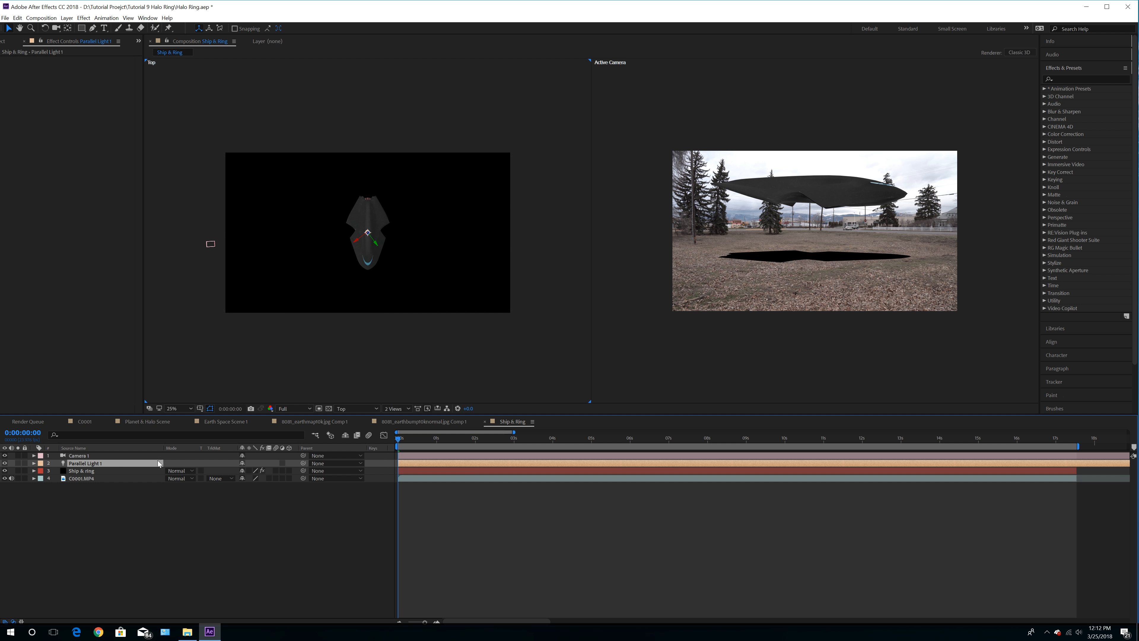
pyautogui.click(66, 18)
pyautogui.click(85, 37)
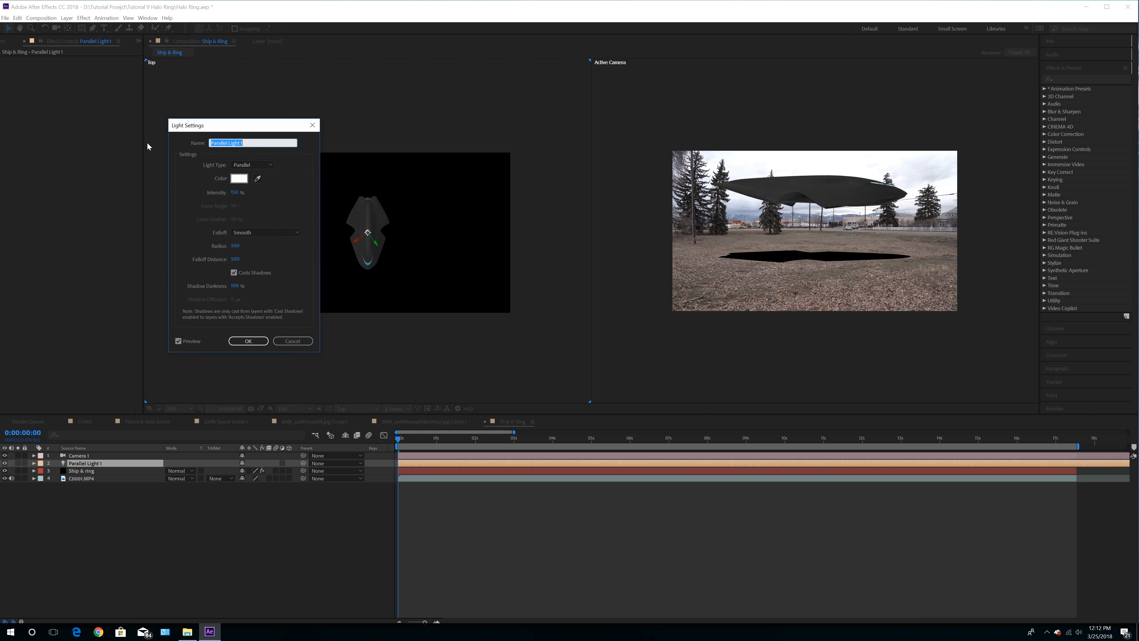
pyautogui.click(233, 286)
pyautogui.write('50')
pyautogui.press('Return')
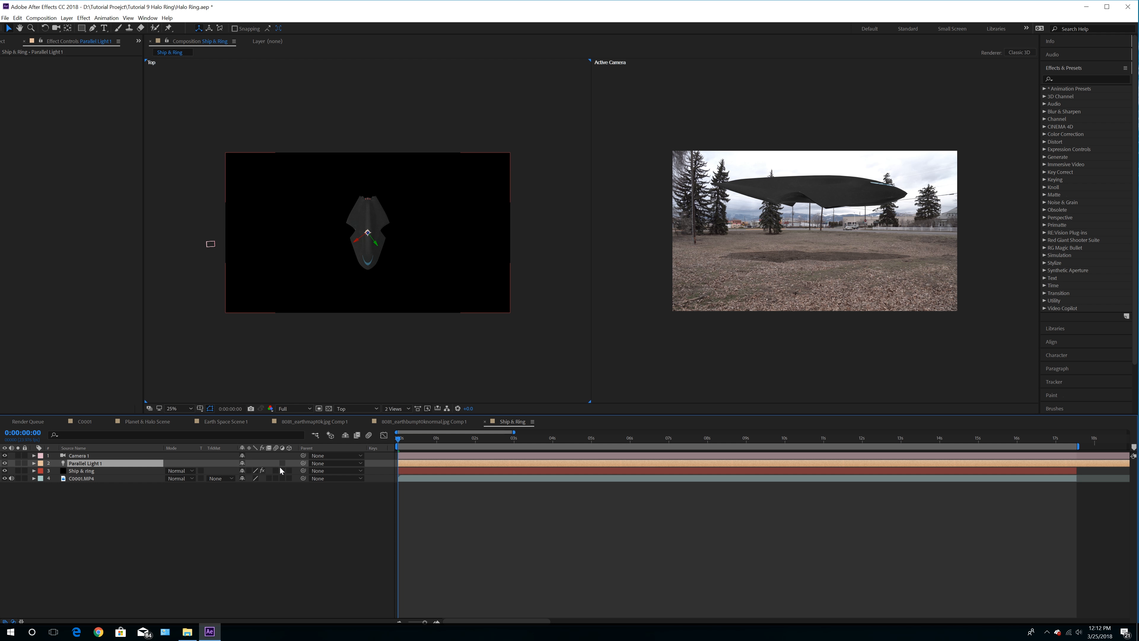
# Set the Element shadow map blur radius to 50 on the Ship & ring layer and return to a single-view layout
pyautogui.click(96, 473)
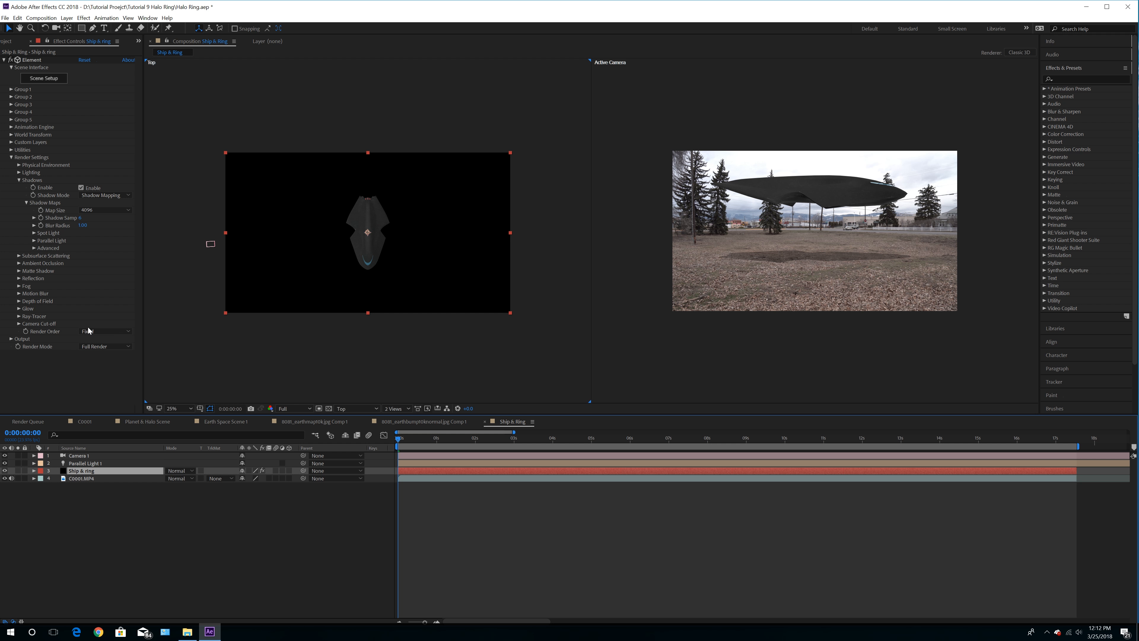
pyautogui.click(82, 226)
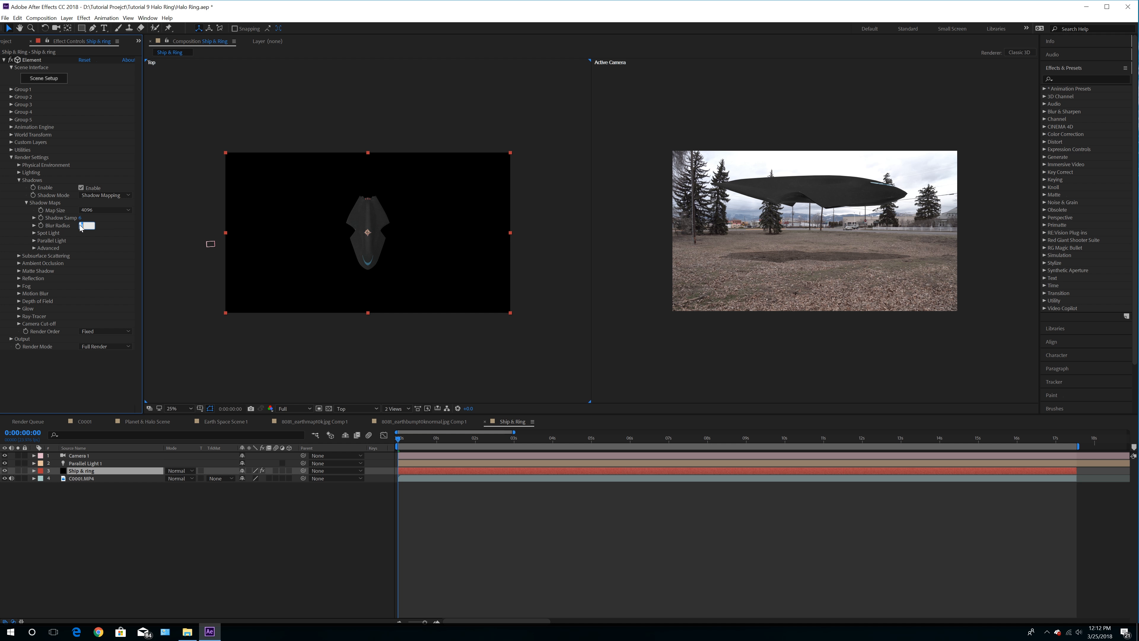
pyautogui.write('50')
pyautogui.press('Return')
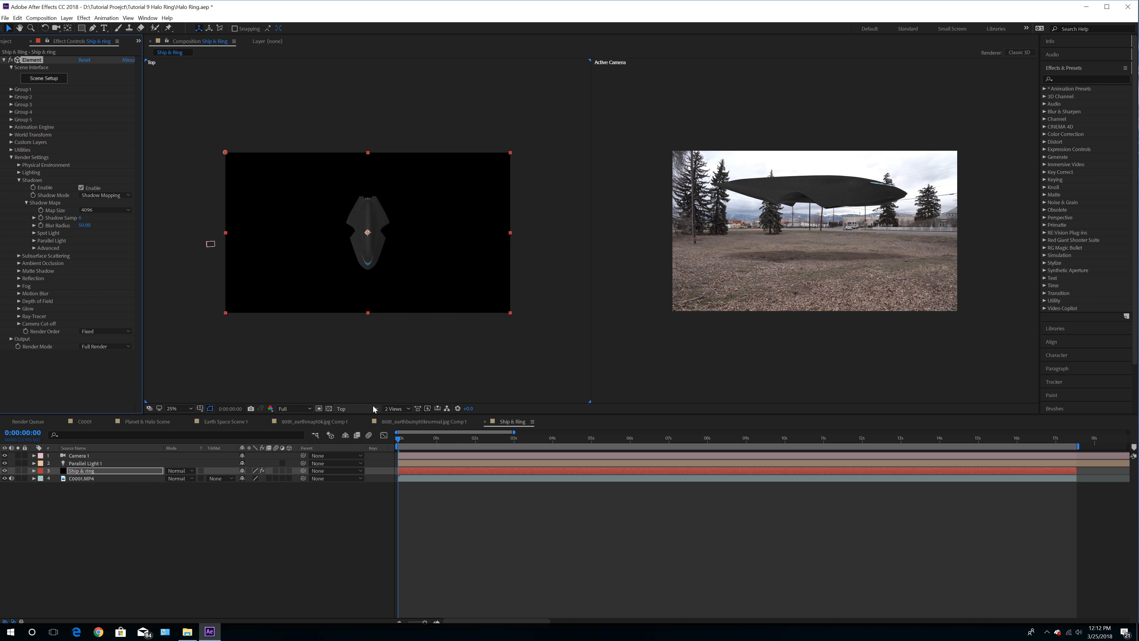
pyautogui.click(396, 408)
pyautogui.click(401, 419)
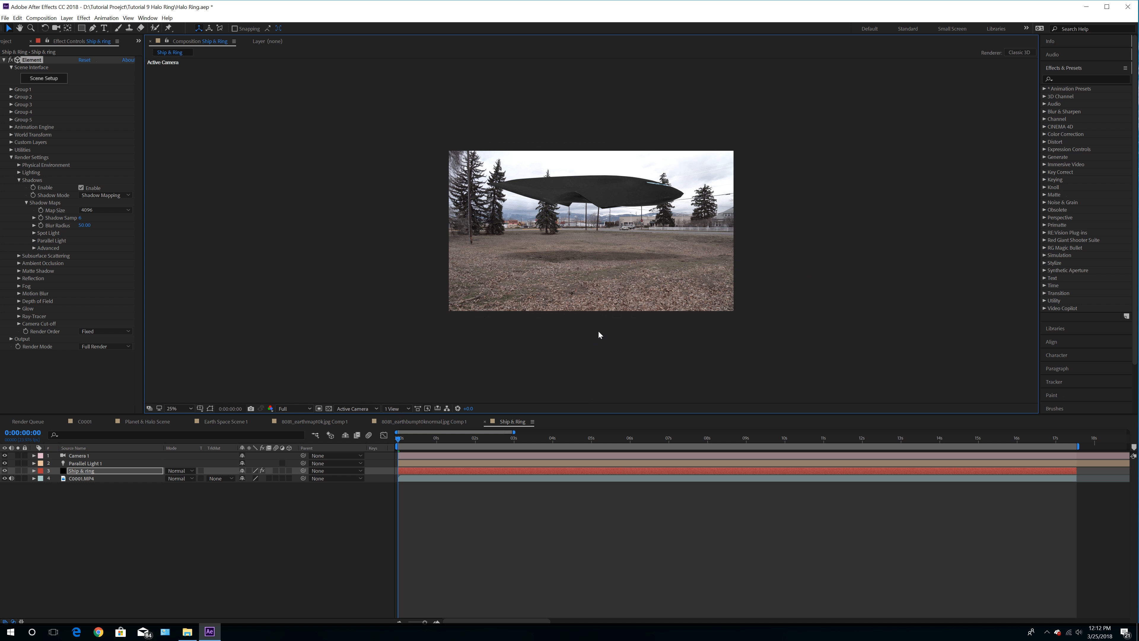
pyautogui.press('.')
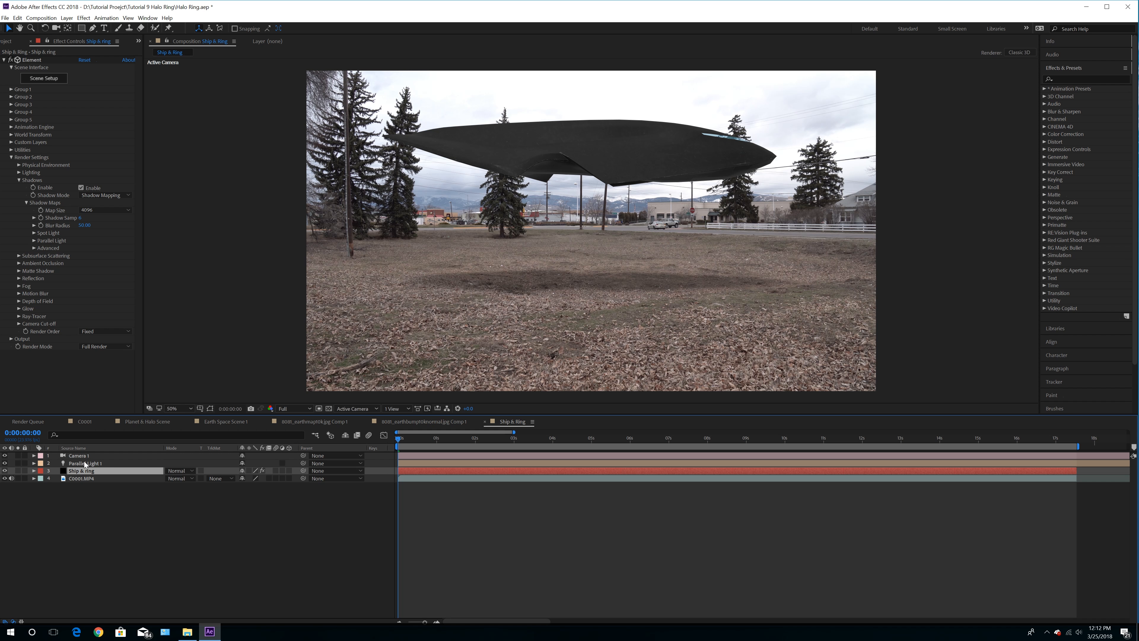
# Set the parallel light's shadow darkness to 20%
pyautogui.click(98, 464)
pyautogui.click(67, 18)
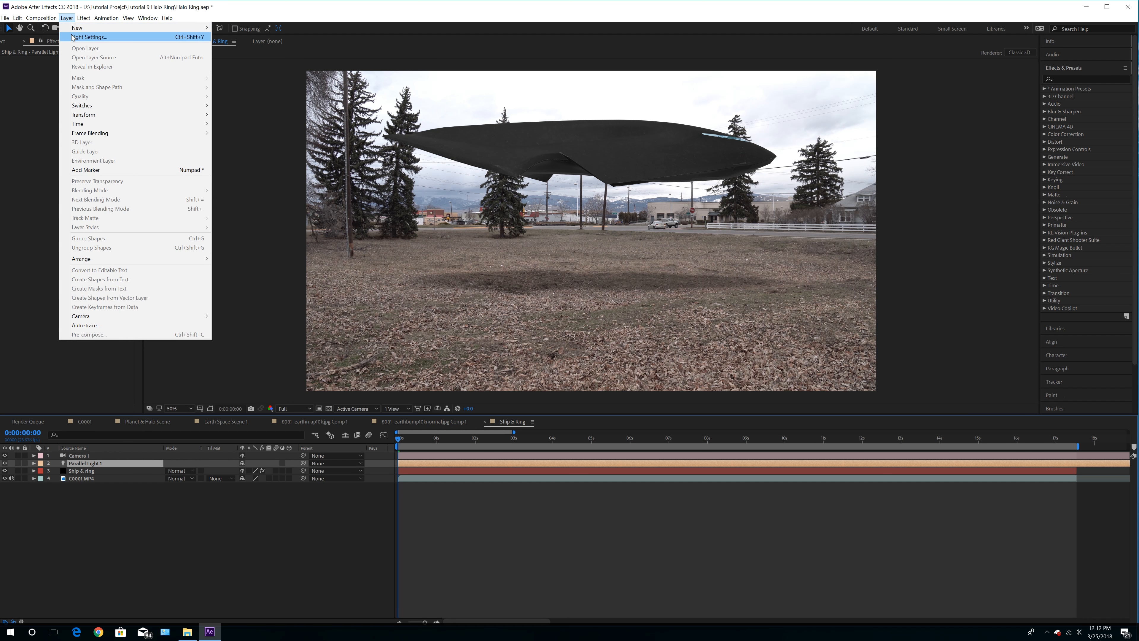
pyautogui.click(90, 37)
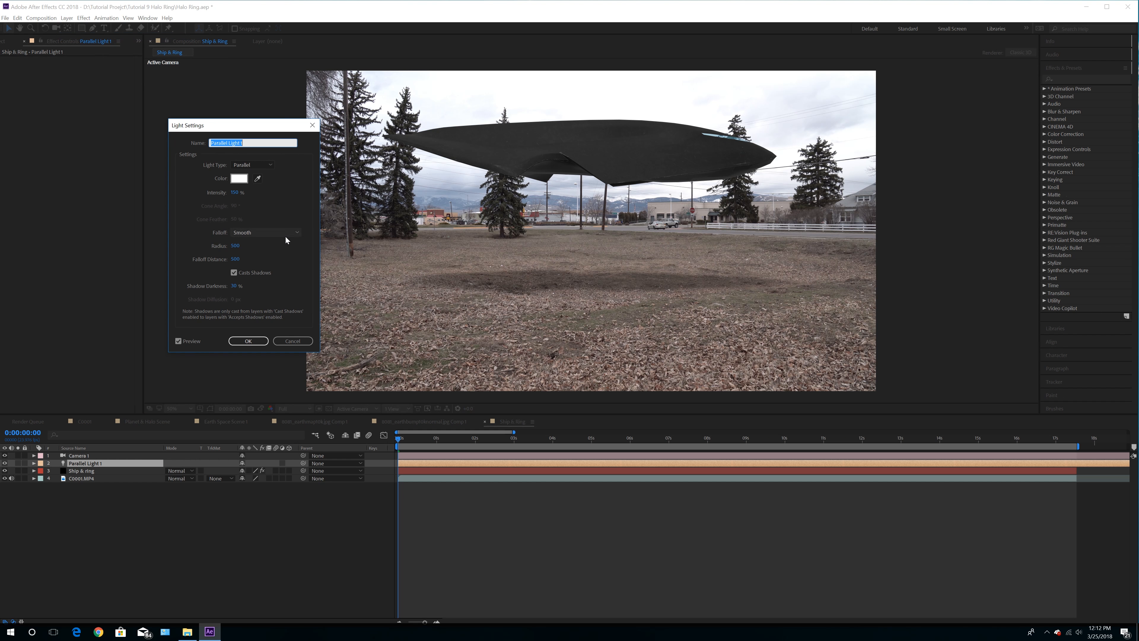
pyautogui.click(233, 286)
pyautogui.write('20')
pyautogui.press('Return')
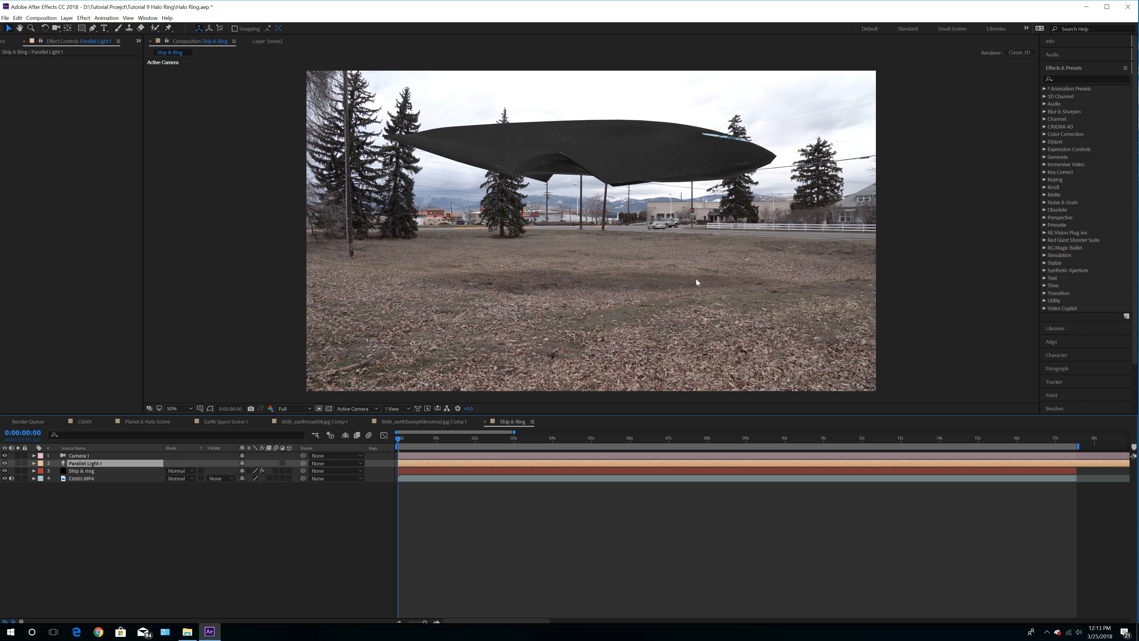
# Check the graded C0001 composition, then return to Ship & Ring and reorder it directly after C0001
pyautogui.click(86, 421)
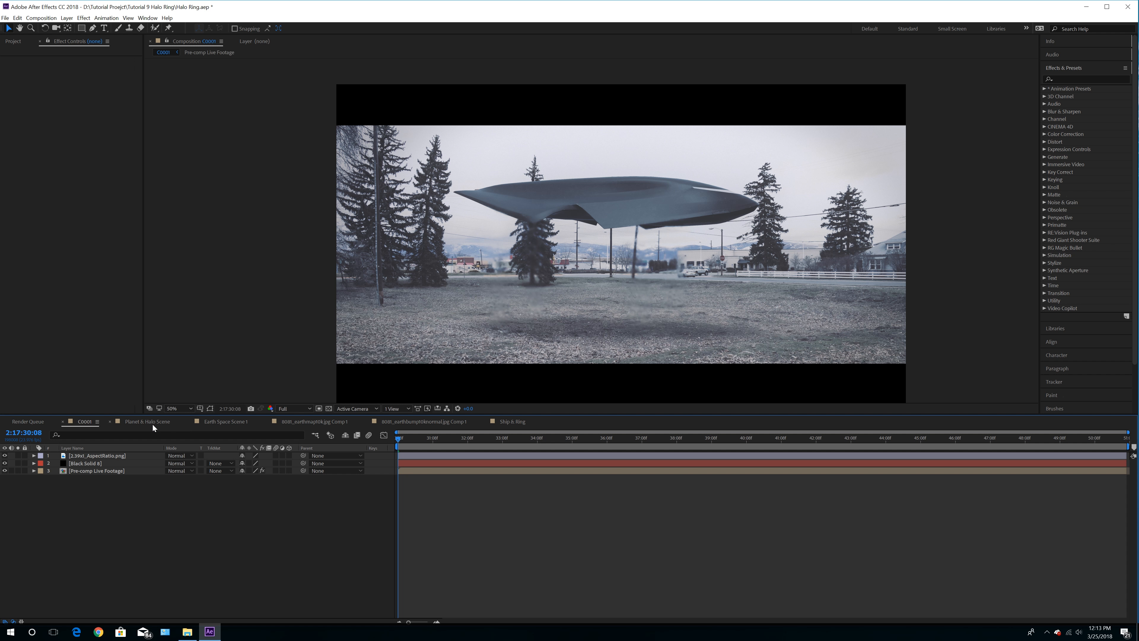
pyautogui.moveTo(510, 421); pyautogui.dragTo(137, 427)
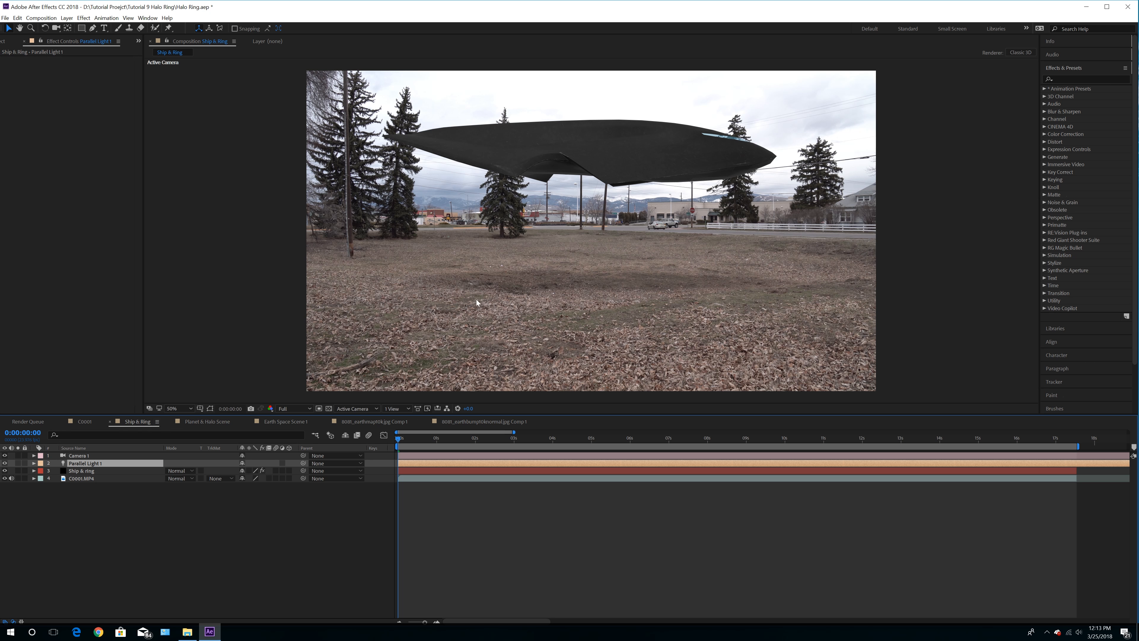
# Try the Turbulent Displace effect on the Ship & ring layer and remove it
pyautogui.click(1063, 79)
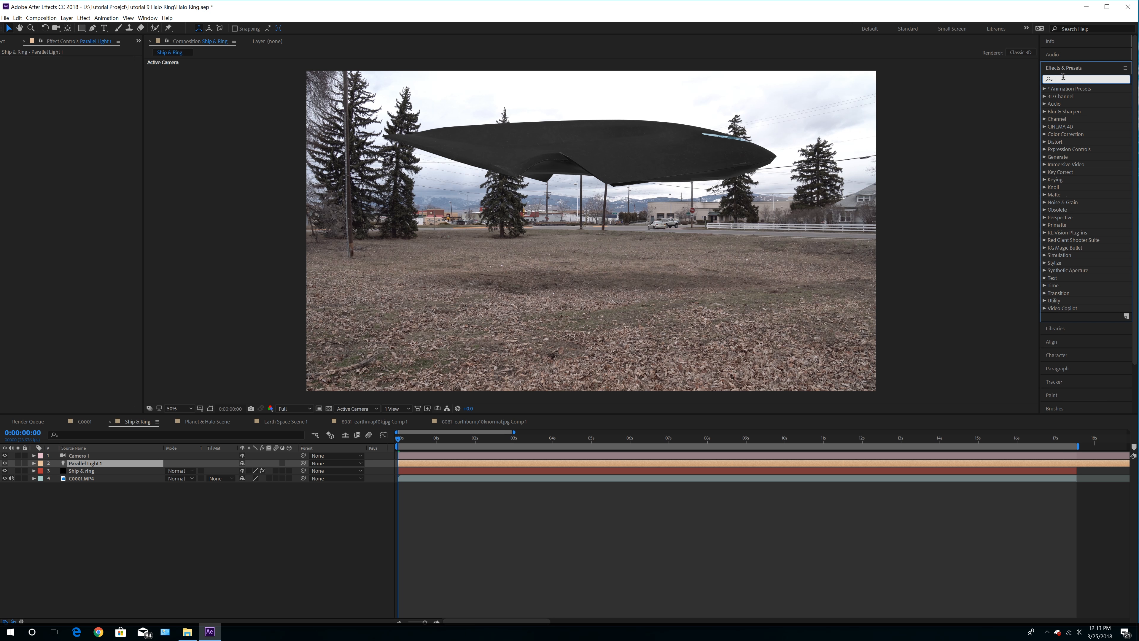
pyautogui.write('dis')
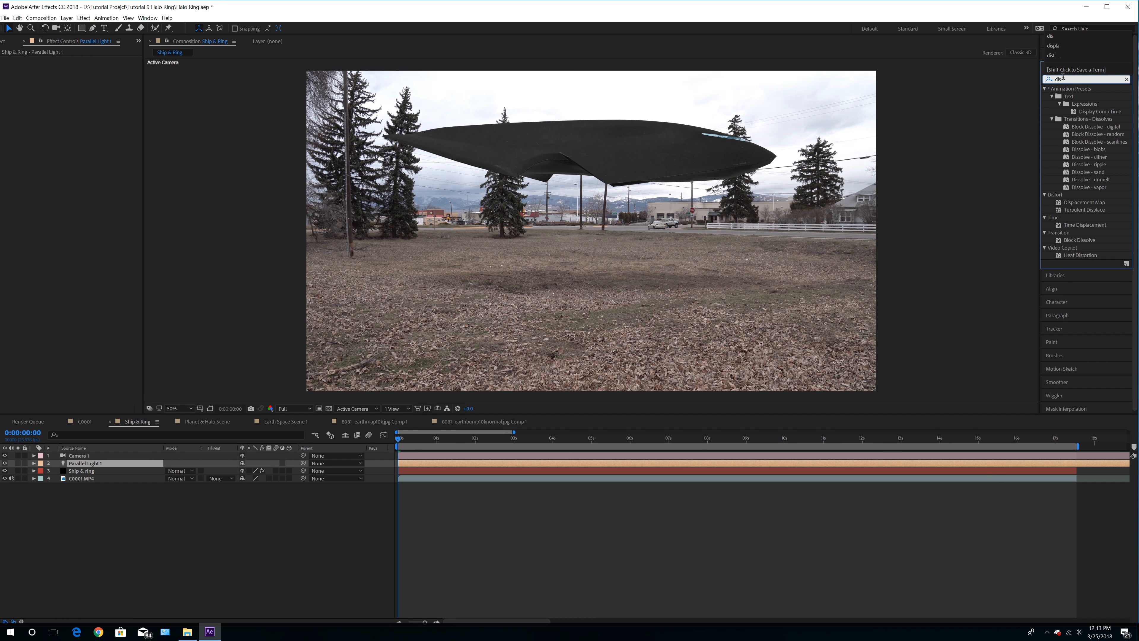
pyautogui.click(1082, 210)
pyautogui.moveTo(1090, 211); pyautogui.dragTo(110, 471)
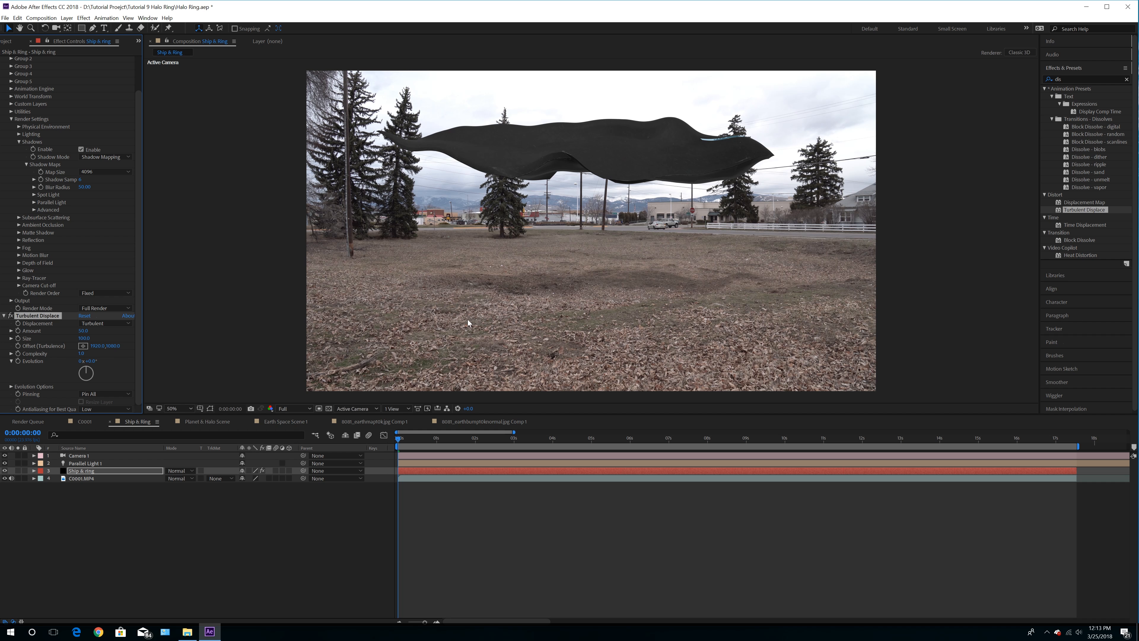
pyautogui.click(17, 17)
pyautogui.click(57, 112)
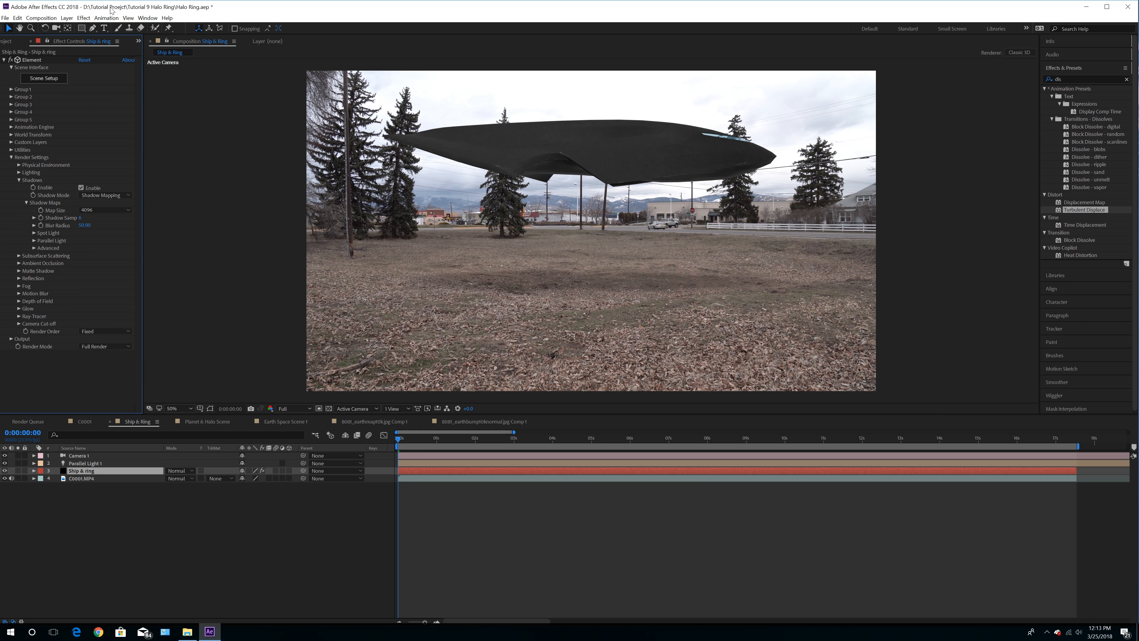
# Try the Heat Distortion effect directly on the Ship & ring layer
pyautogui.click(83, 17)
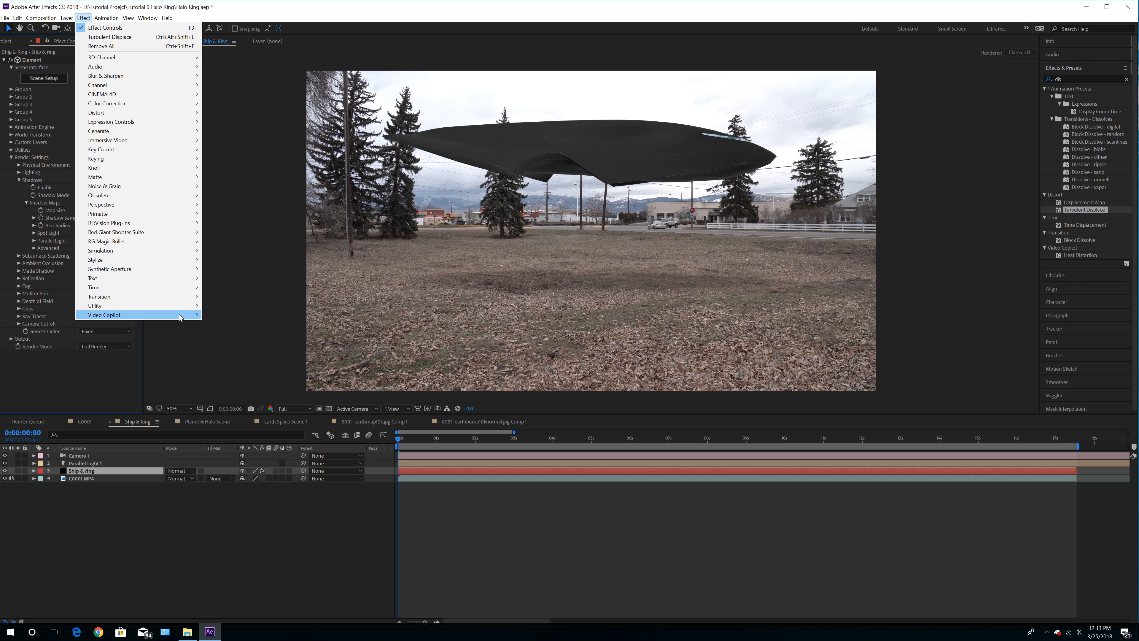
pyautogui.moveTo(189, 314)
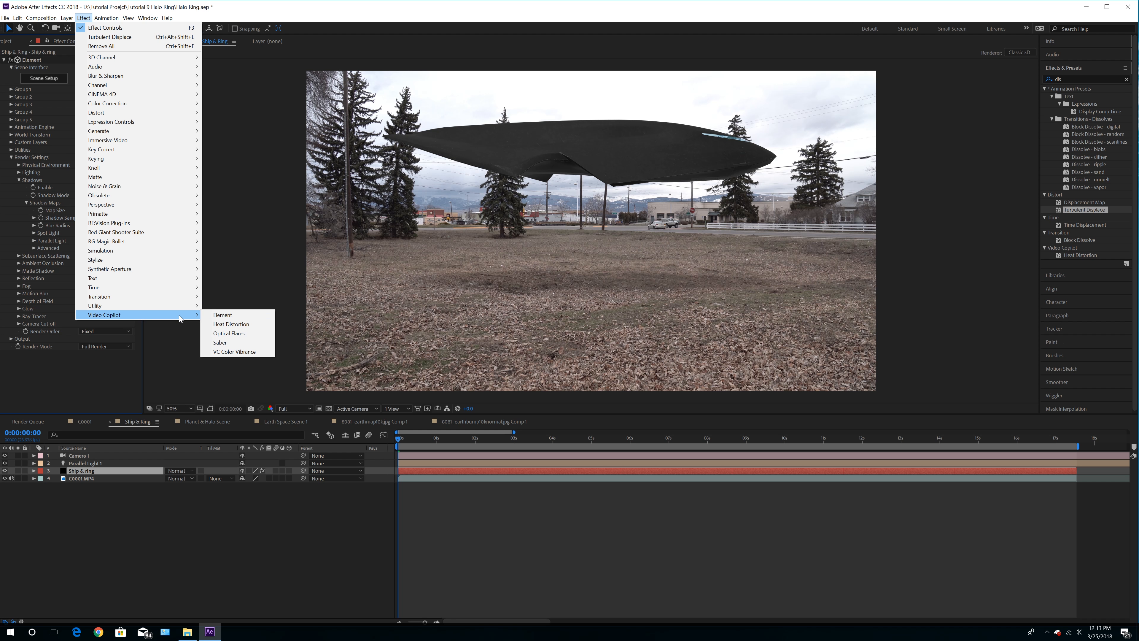
pyautogui.click(231, 325)
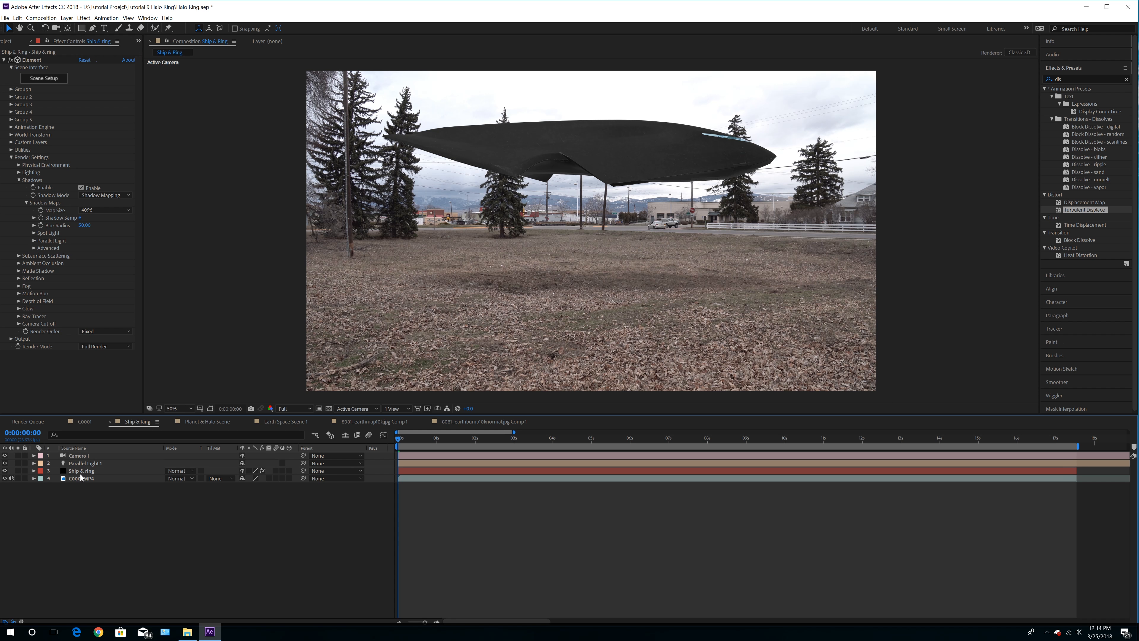
# Add an adjustment layer directly above the Ship & ring layer and apply the Heat Distortion effect to it
pyautogui.click(67, 18)
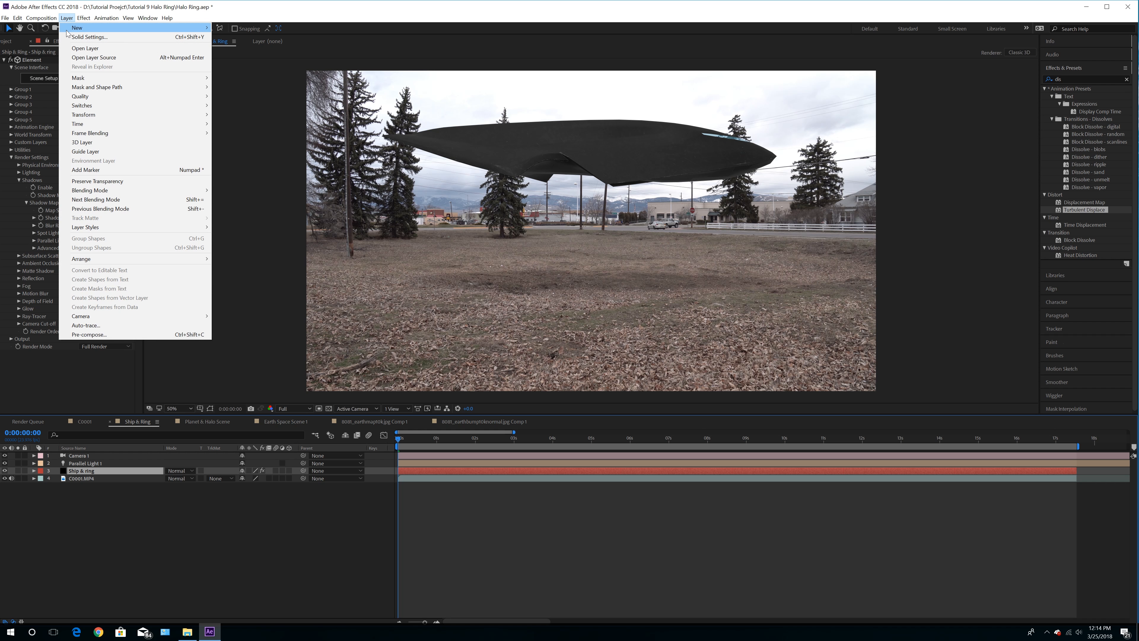
pyautogui.moveTo(188, 27)
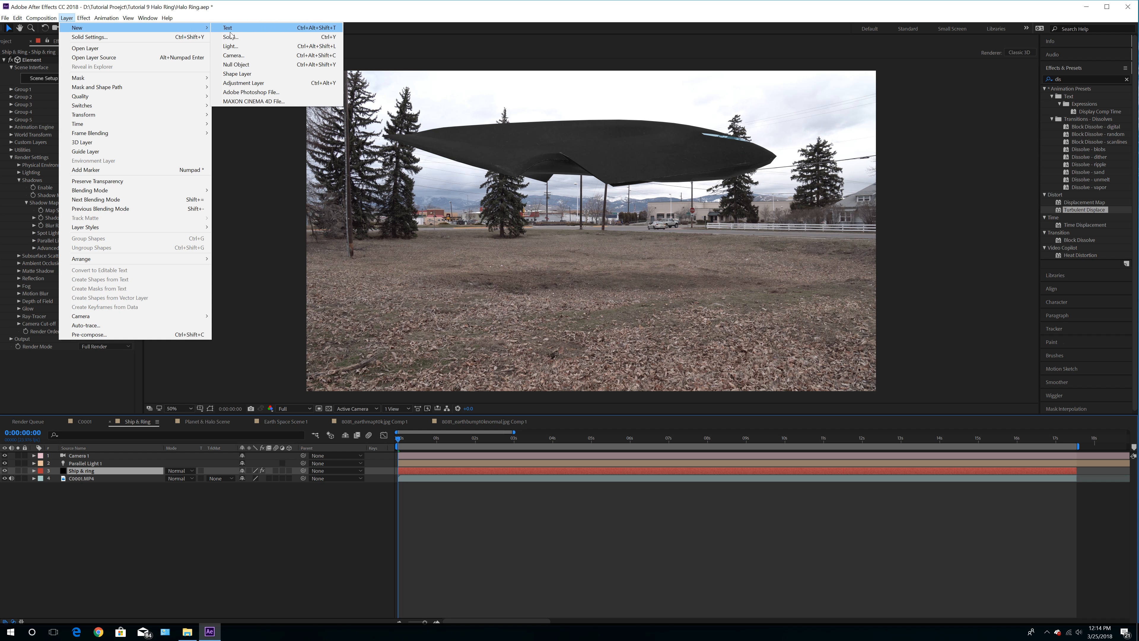
pyautogui.click(258, 83)
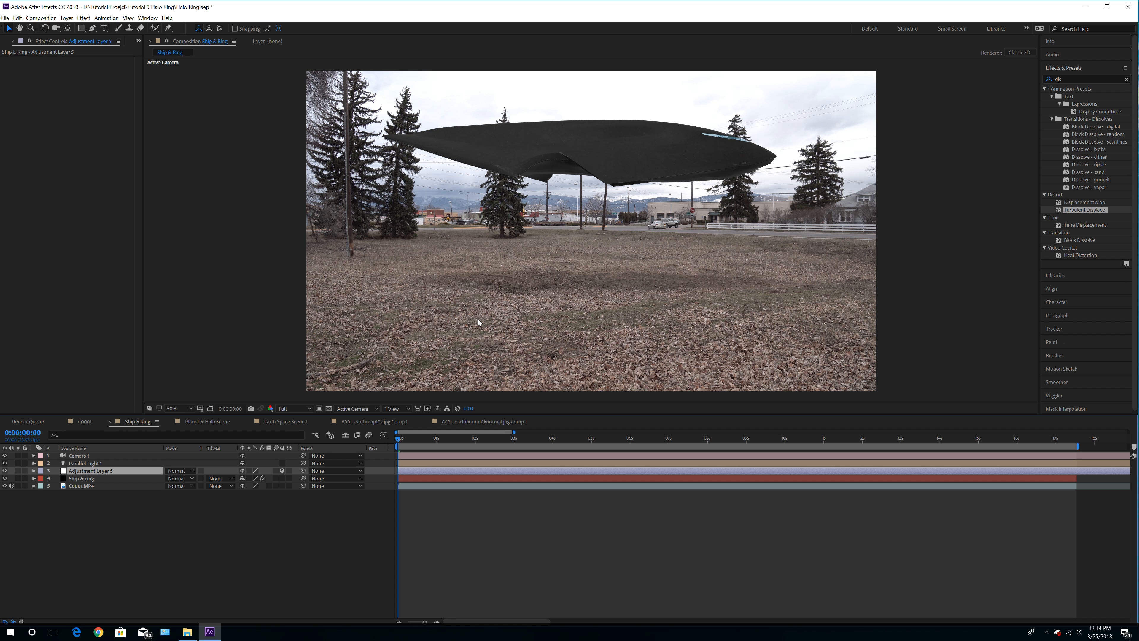
pyautogui.moveTo(1079, 255); pyautogui.dragTo(109, 473)
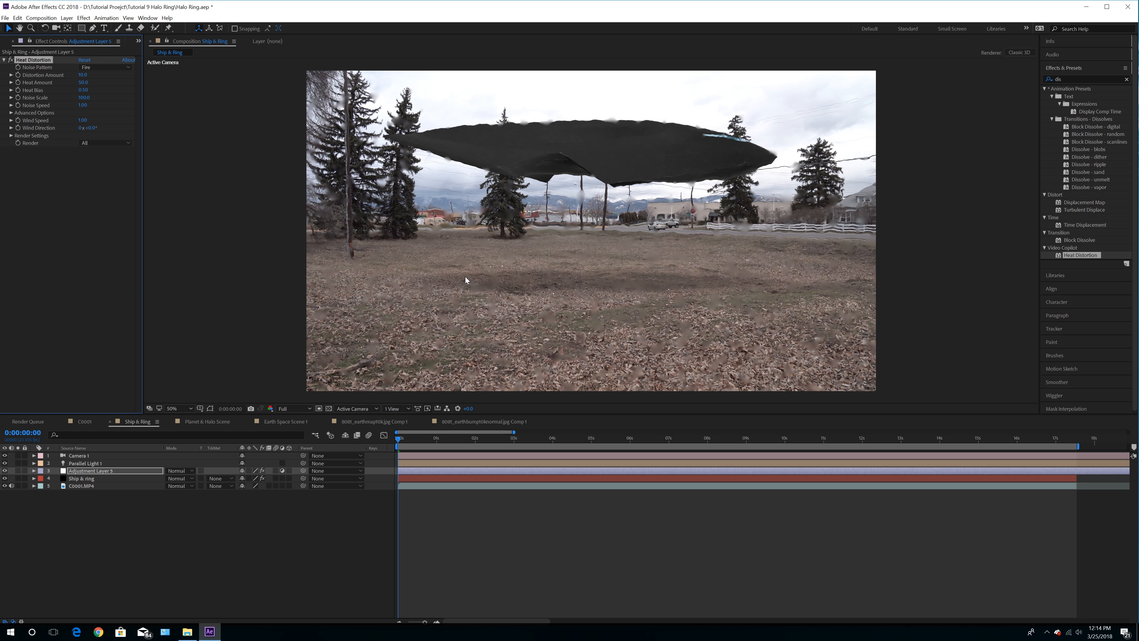
# Draw a tall, narrow rectangular mask on the adjustment layer, running from the ship's left wing down to the ground
pyautogui.click(82, 28)
pyautogui.click(121, 31)
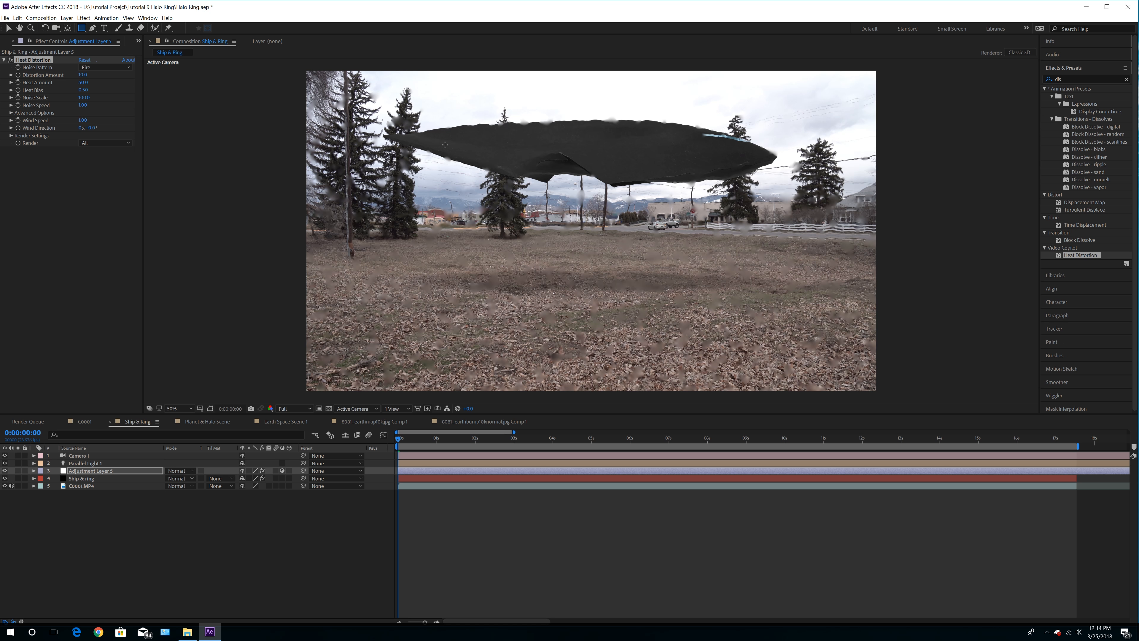
pyautogui.moveTo(444, 144)
pyautogui.mouseDown()
pyautogui.moveTo(419, 330)
pyautogui.moveTo(479, 358)
pyautogui.moveTo(499, 352)
pyautogui.mouseUp()
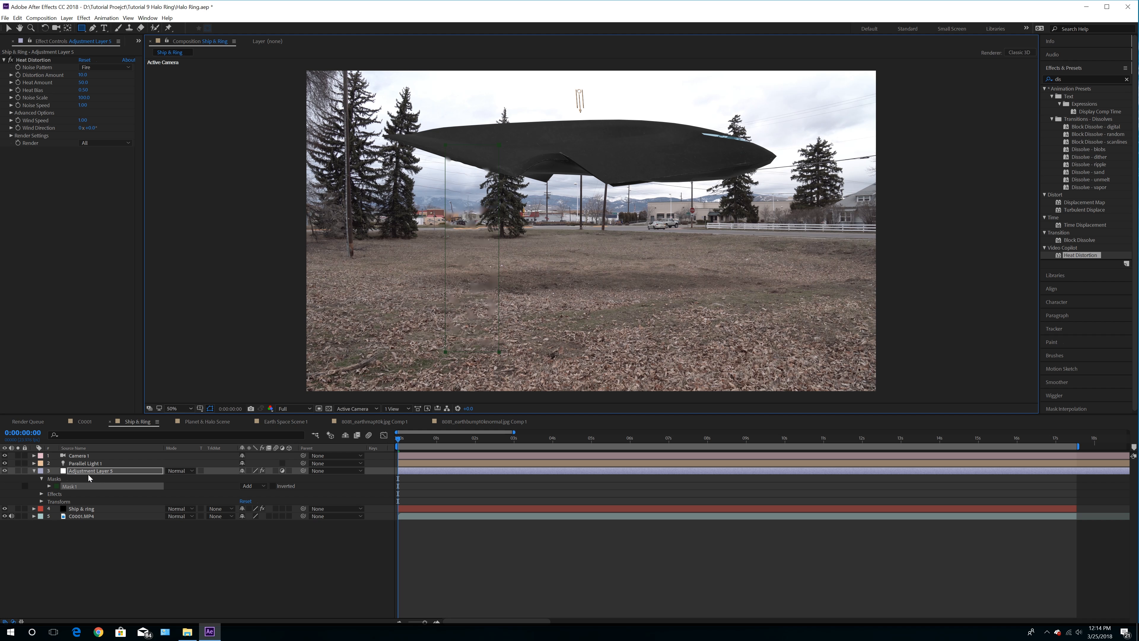
# Feather the adjustment layer's mask and shrink it slightly with a negative mask expansion, using the layer view to judge the matte
pyautogui.click(120, 470)
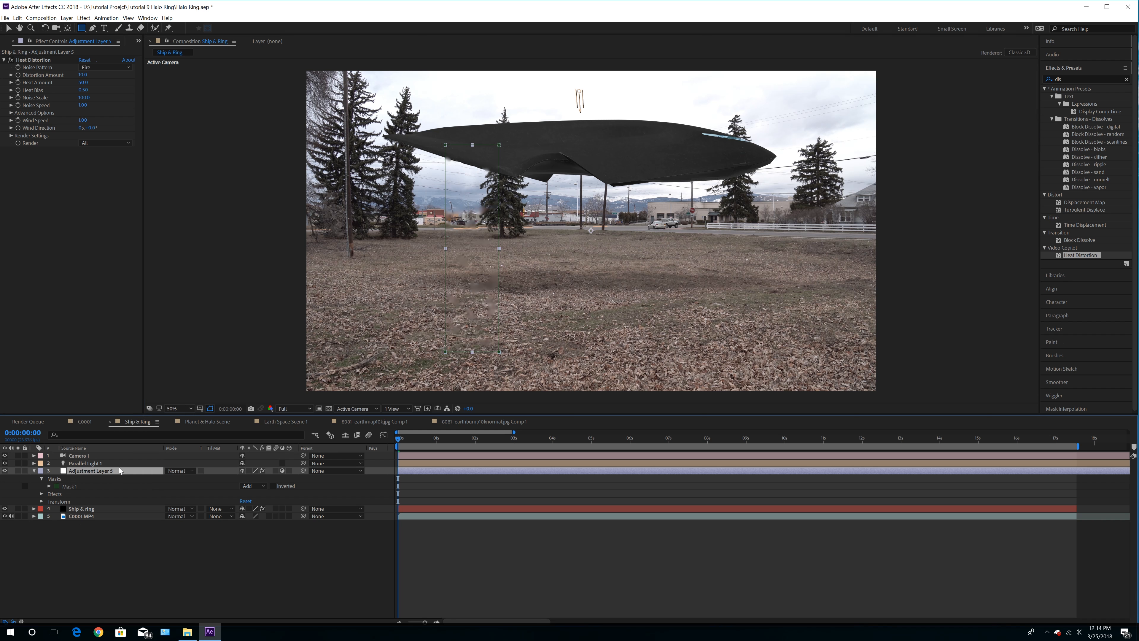
pyautogui.click(50, 487)
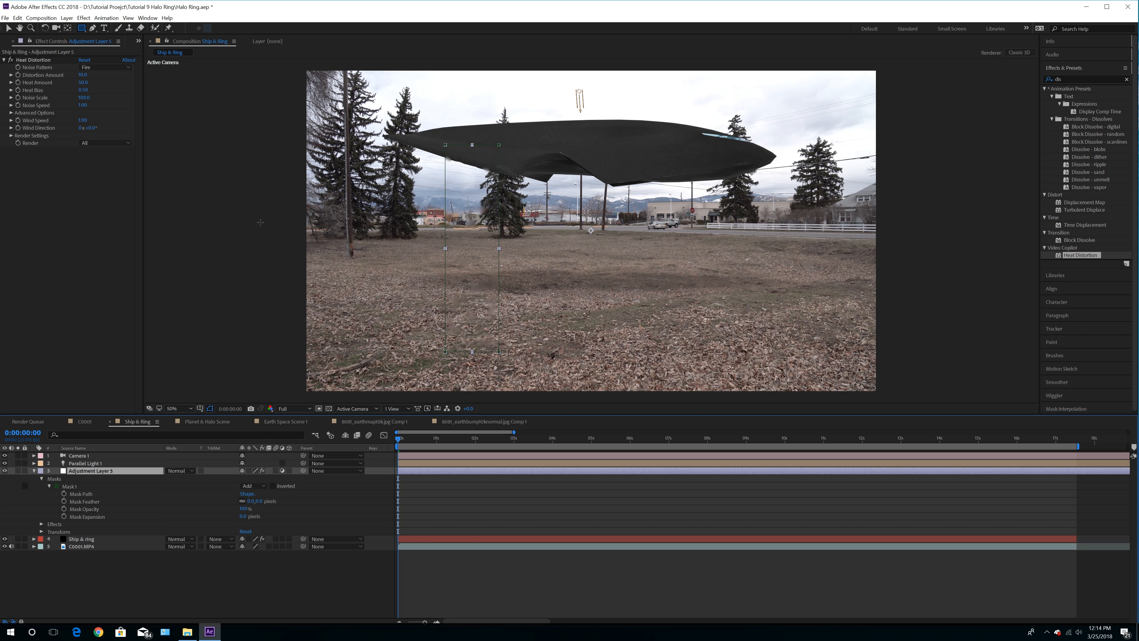
pyautogui.click(70, 486)
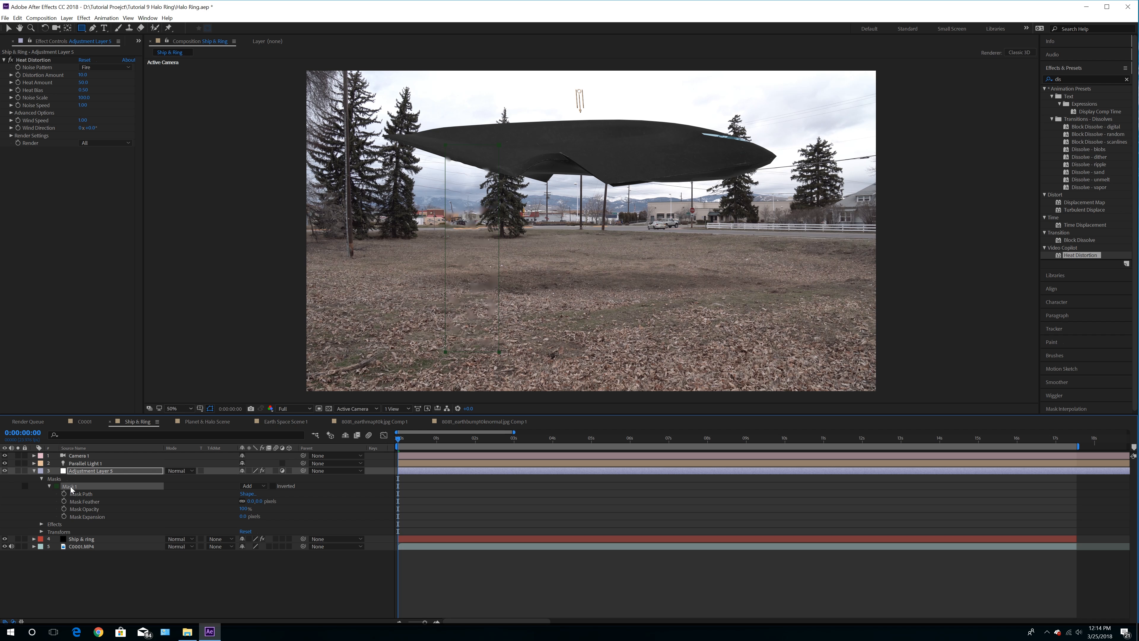
pyautogui.doubleClick(70, 488)
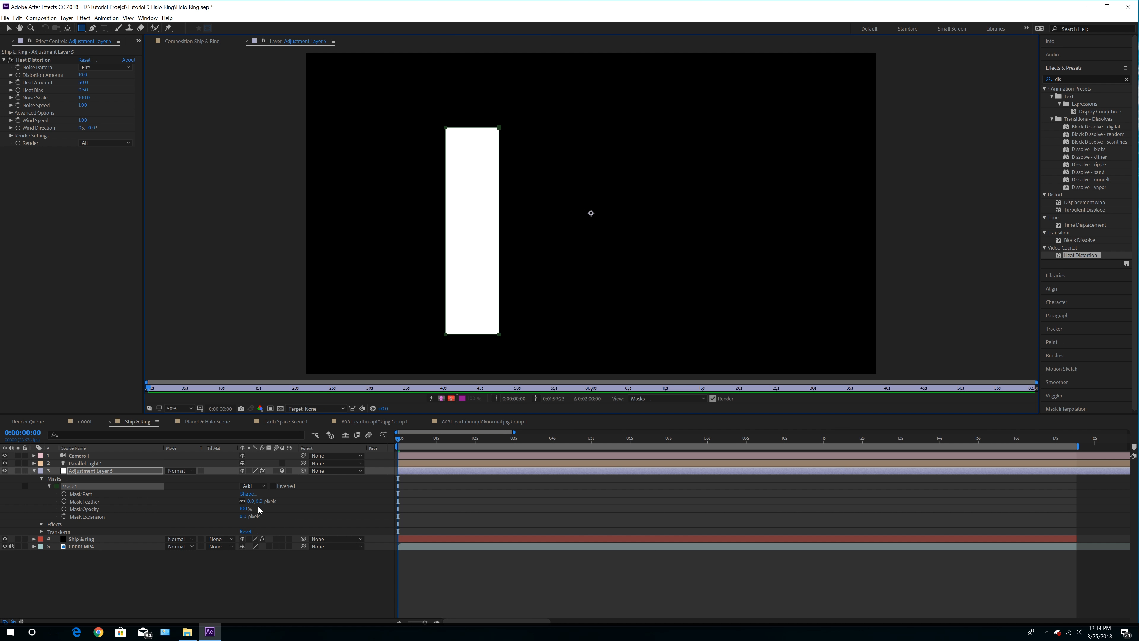
pyautogui.moveTo(252, 501)
pyautogui.mouseDown()
pyautogui.moveTo(281, 502)
pyautogui.moveTo(229, 518)
pyautogui.moveTo(273, 502)
pyautogui.mouseUp()
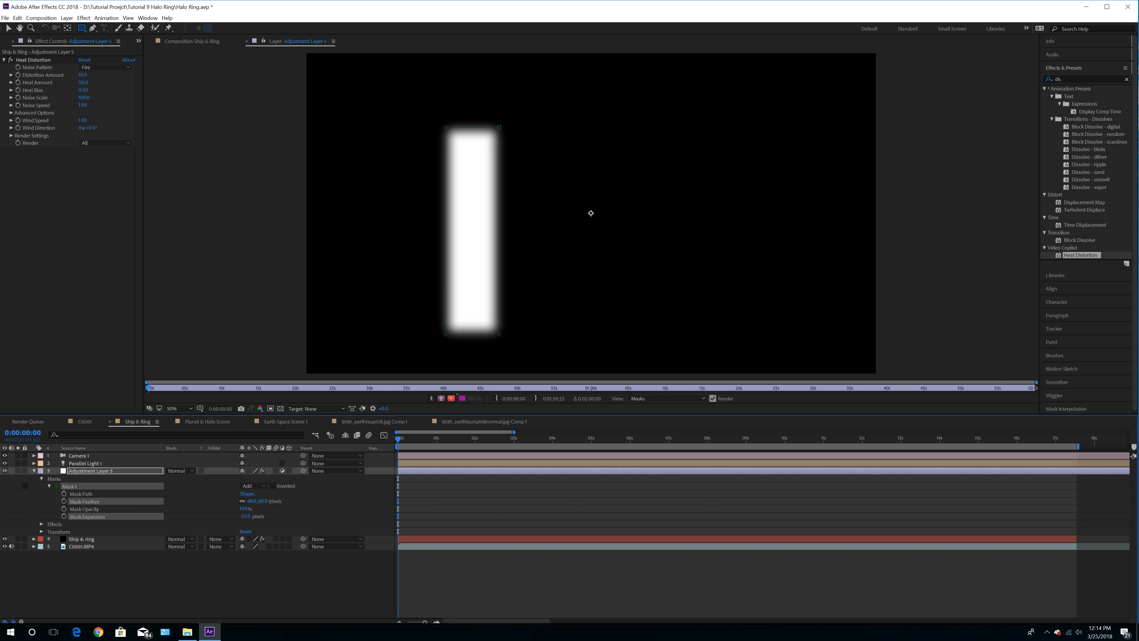
pyautogui.click(188, 41)
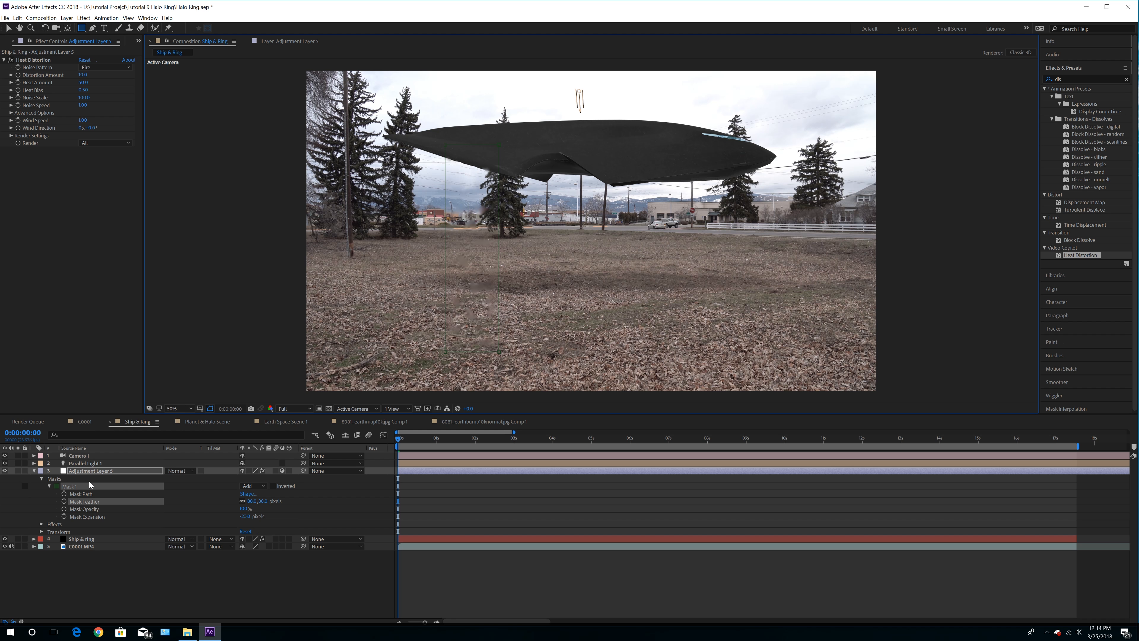
# Set Heat Distortion's Distortion Amount to 30 and its Heat Amount to 30 on the adjustment layer
pyautogui.click(79, 471)
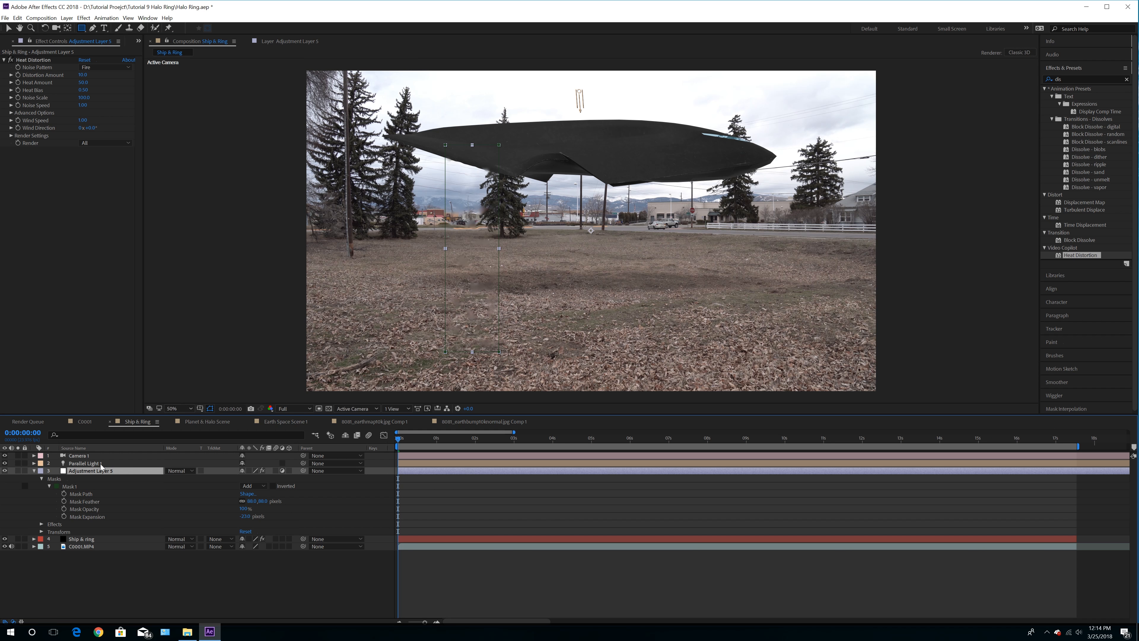
pyautogui.click(82, 75)
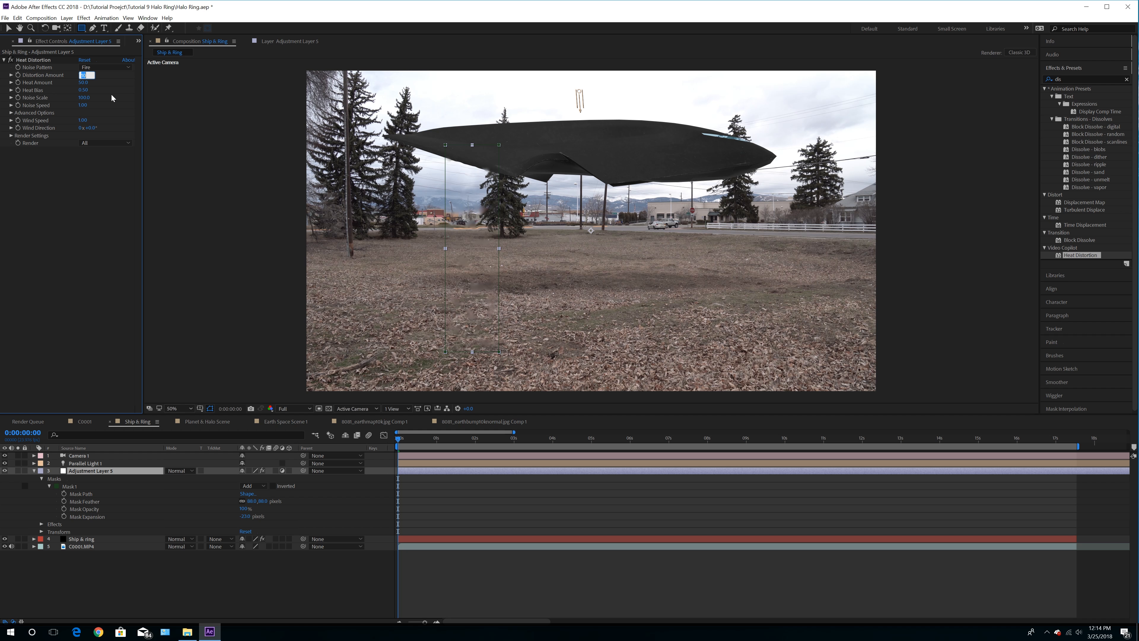
pyautogui.write('30')
pyautogui.press('Return')
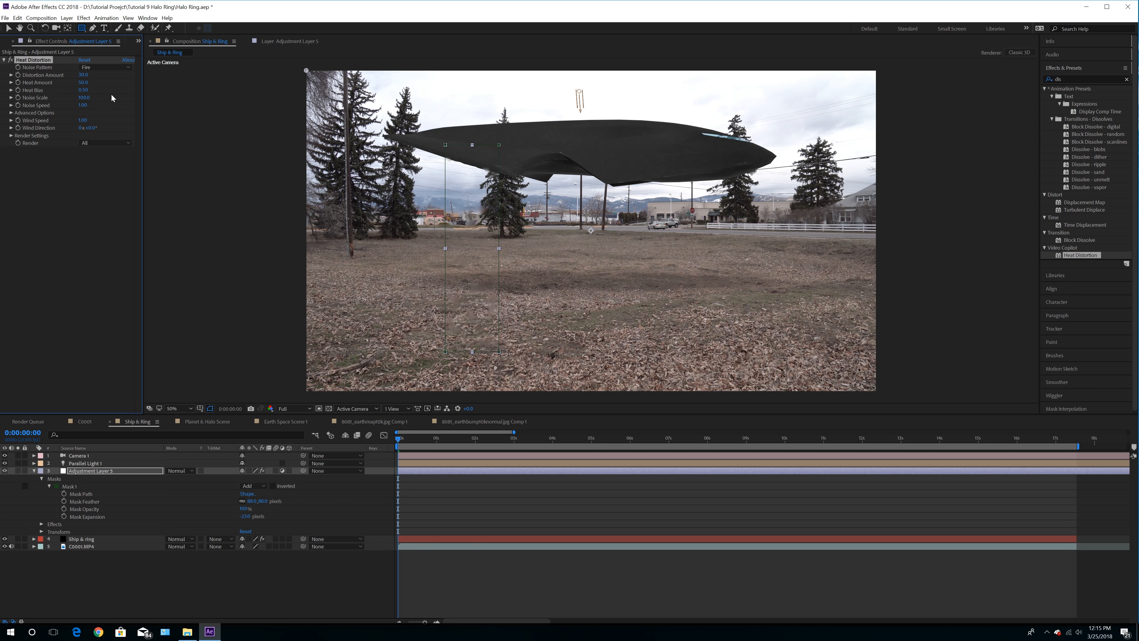
pyautogui.moveTo(83, 82); pyautogui.dragTo(140, 92)
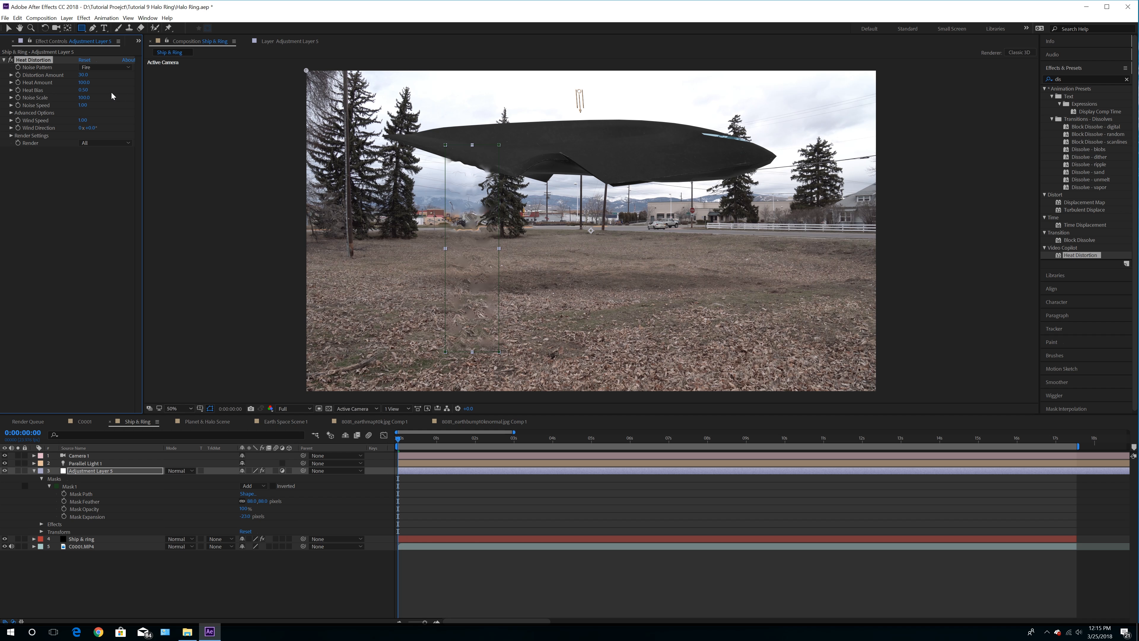
pyautogui.click(82, 83)
pyautogui.write('30')
pyautogui.press('Return')
pyautogui.click(34, 471)
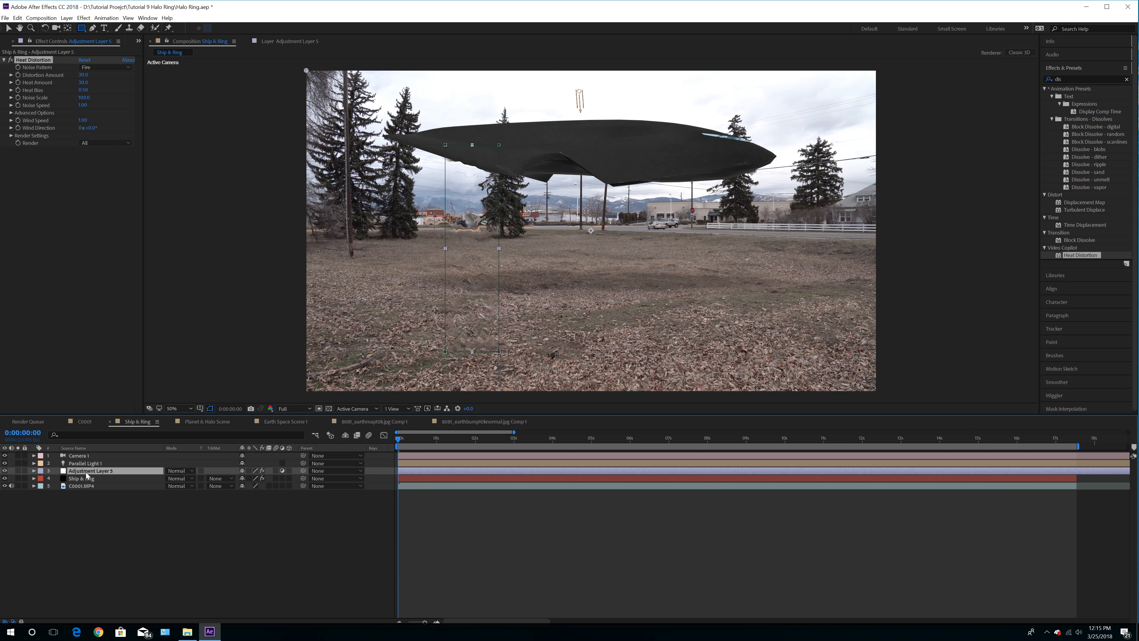
# Check the masked heat distortion at 0:00:01:03 in Ship & Ring and compare it with the graded C0001 composition
pyautogui.click(441, 439)
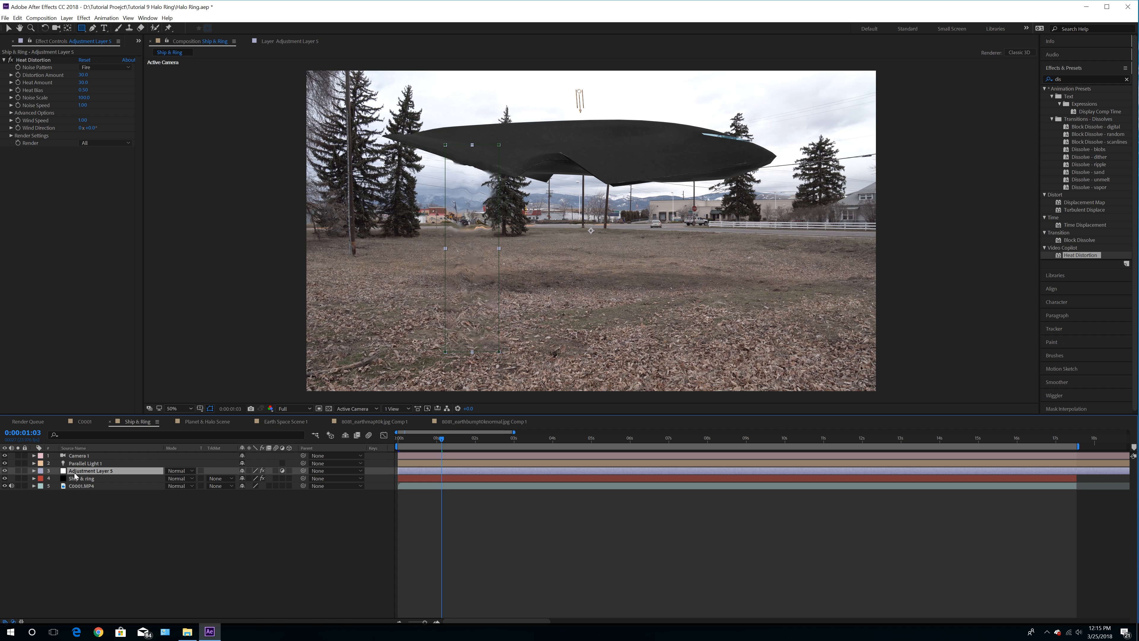
pyautogui.press('p')
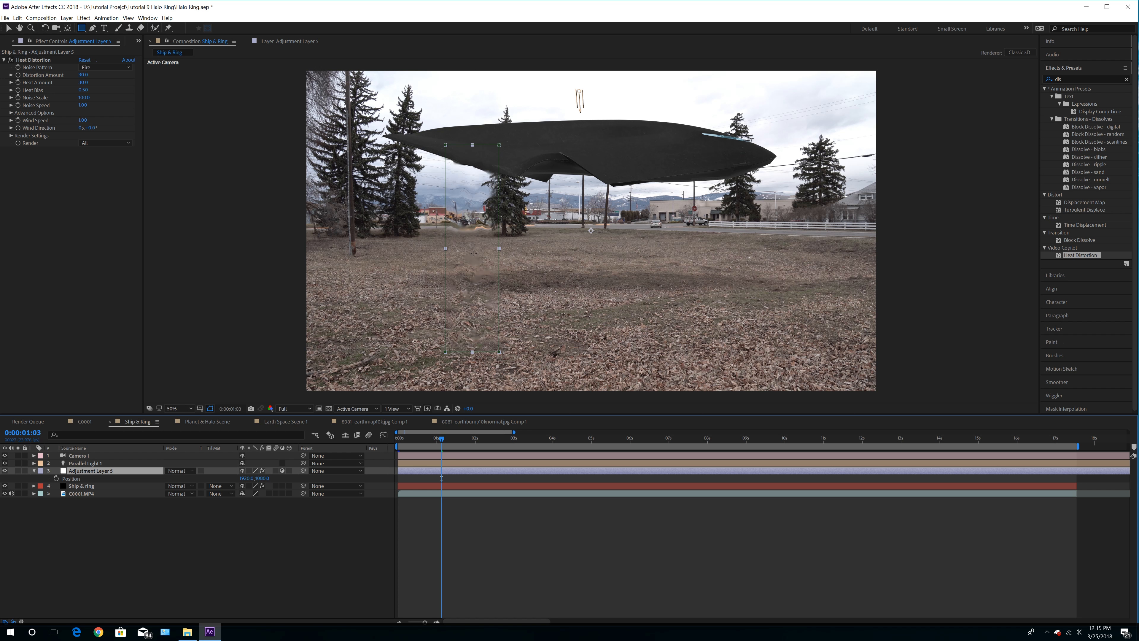
pyautogui.click(79, 423)
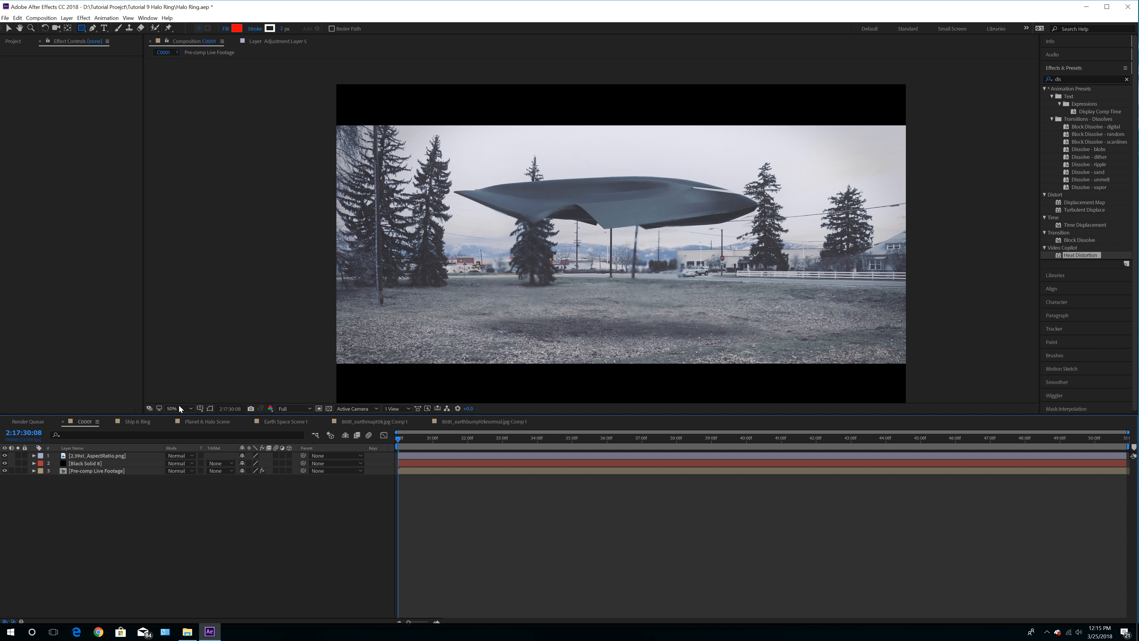
pyautogui.click(142, 422)
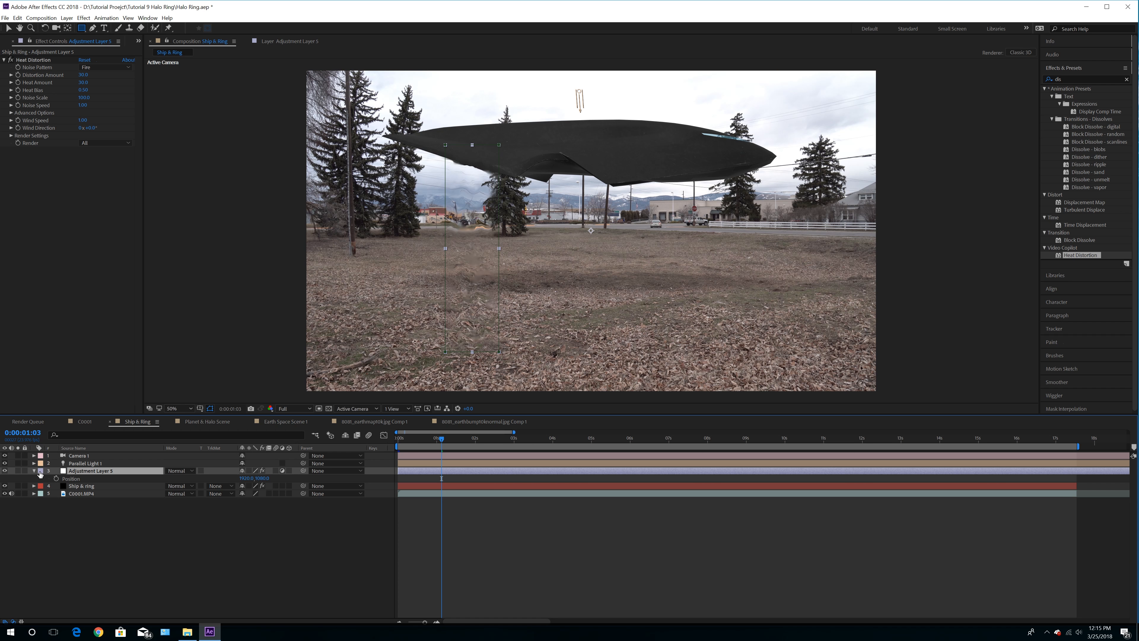
pyautogui.press('p')
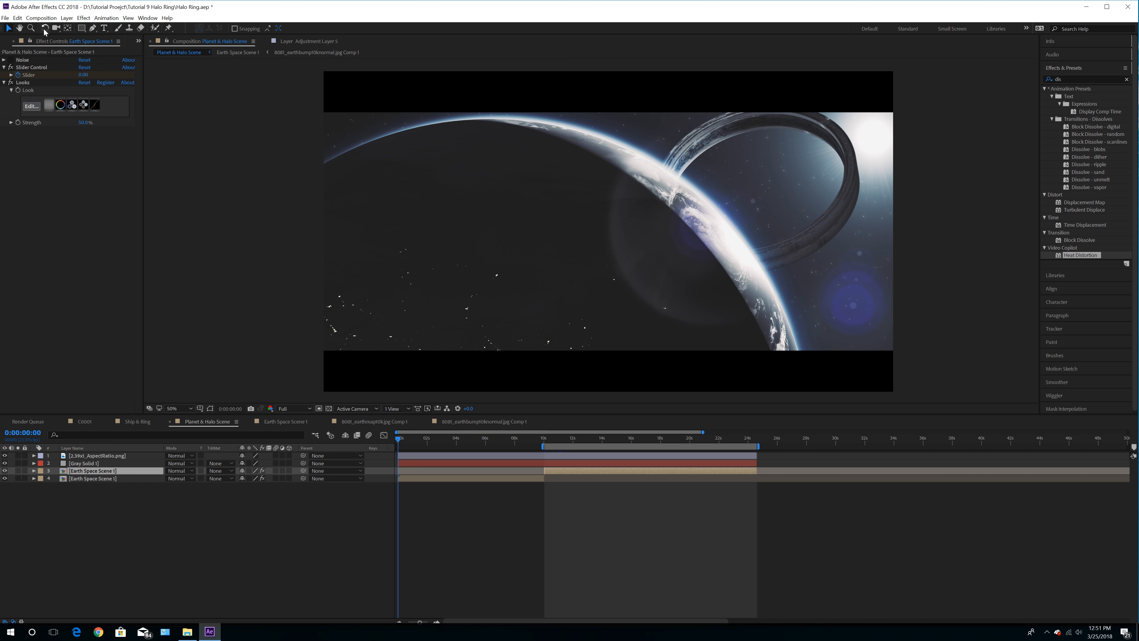
# Create a UHD 4K 23.976 composition named "Earth & Halo Ring" in the Tutorial Composition folder
pyautogui.click(7, 43)
pyautogui.click(47, 130)
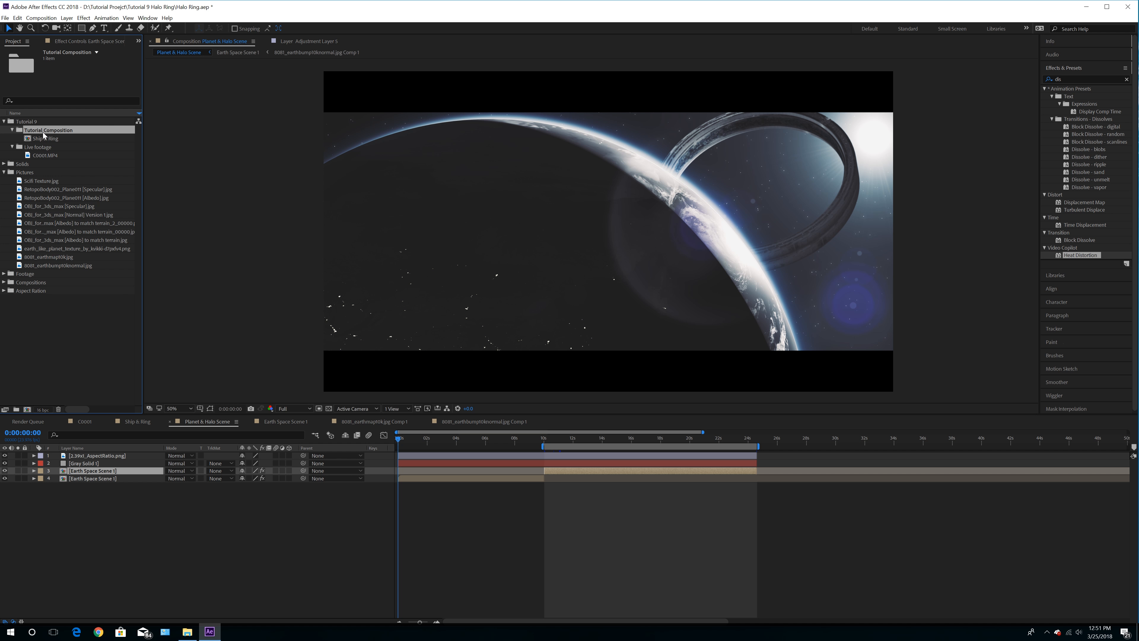
pyautogui.click(41, 18)
pyautogui.click(55, 28)
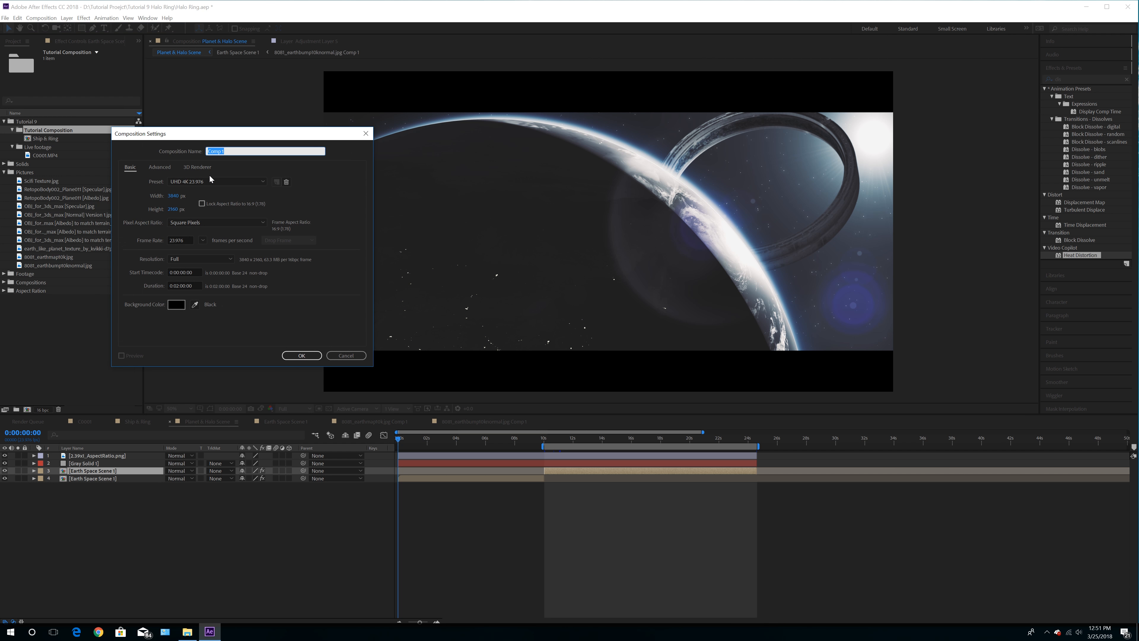
pyautogui.write('Earth & Halo Ring')
pyautogui.press('Return')
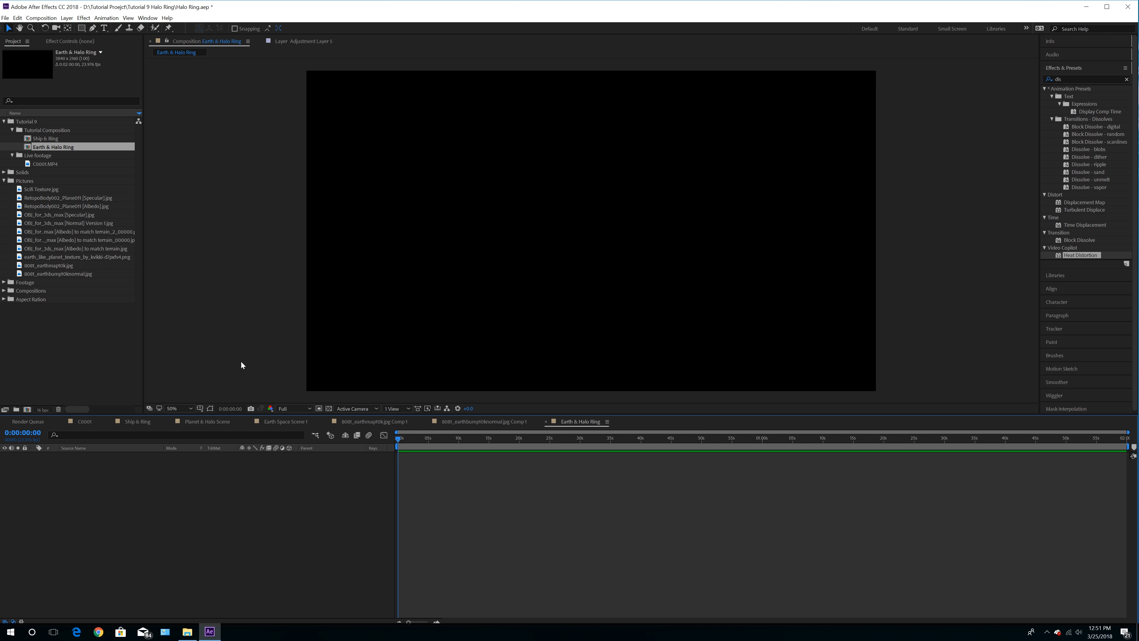
# Add a solid layer named "Earth & Halo Ring" to the empty composition
pyautogui.click(67, 18)
pyautogui.moveTo(70, 30)
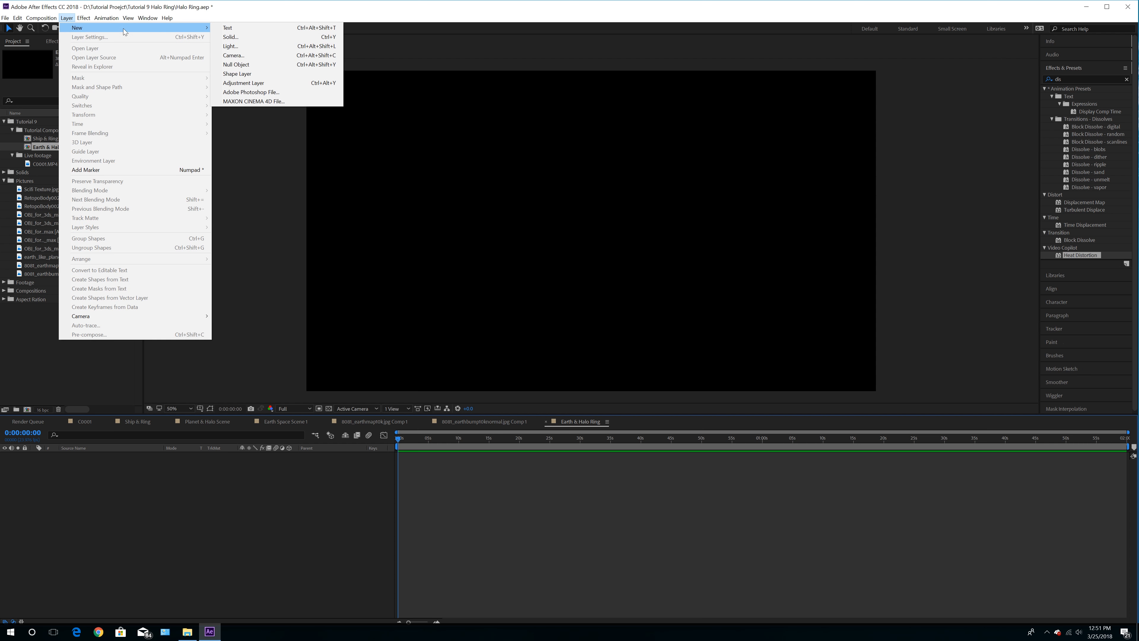
pyautogui.click(234, 39)
pyautogui.write('Earth & Halo Ring')
pyautogui.press('Return')
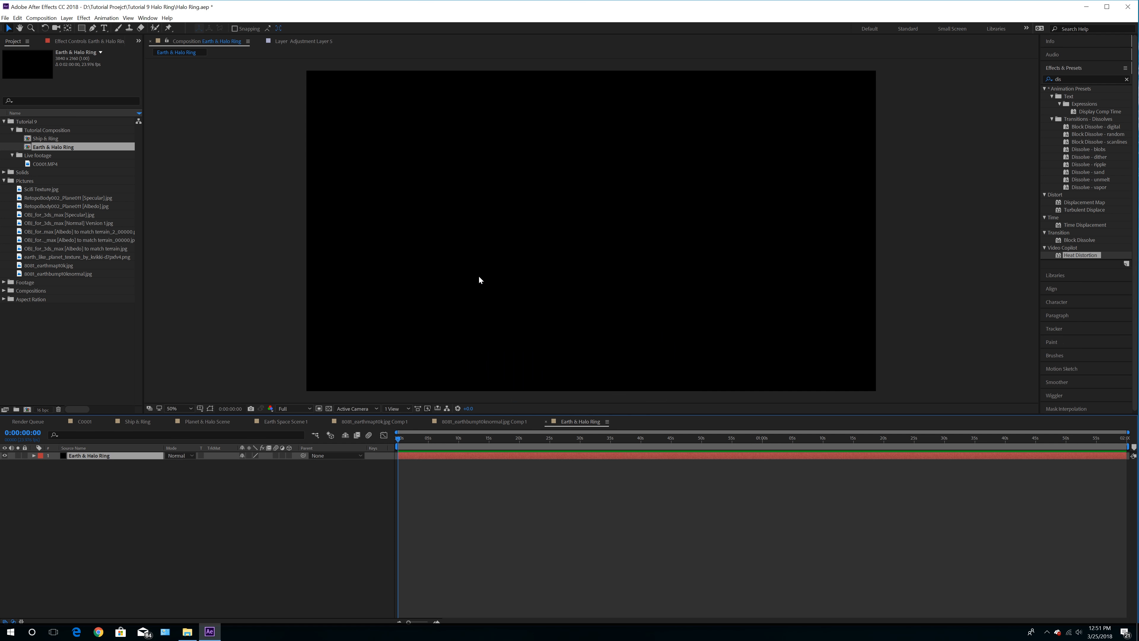
# Apply the Video Copilot Element effect to the Earth & Halo Ring solid and open its Scene Setup
pyautogui.click(84, 18)
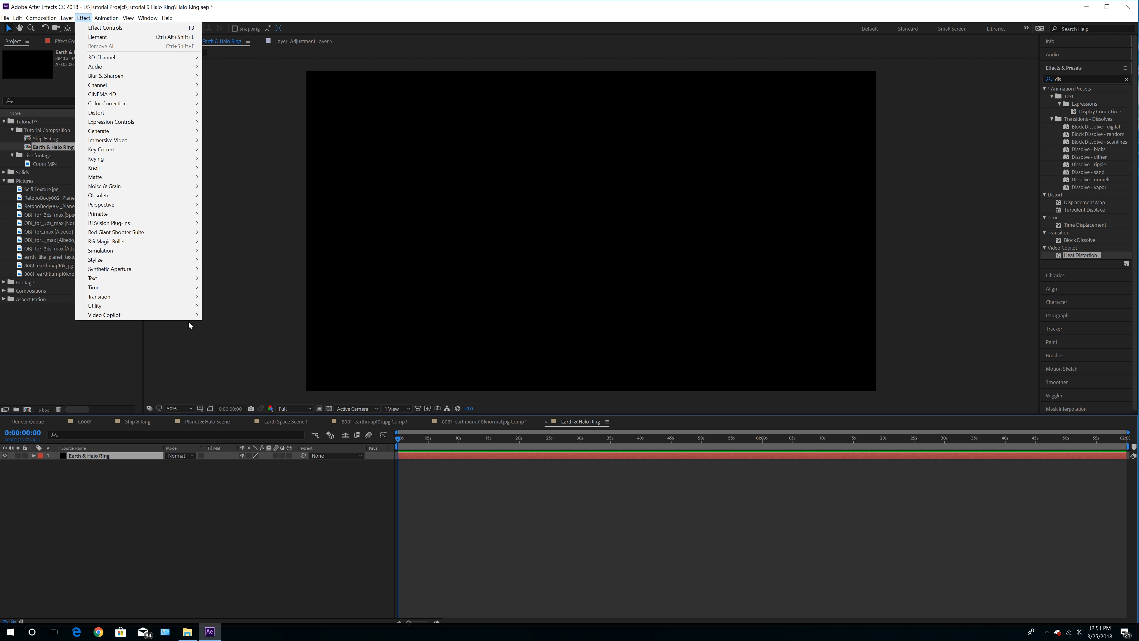
pyautogui.moveTo(187, 316)
pyautogui.click(226, 317)
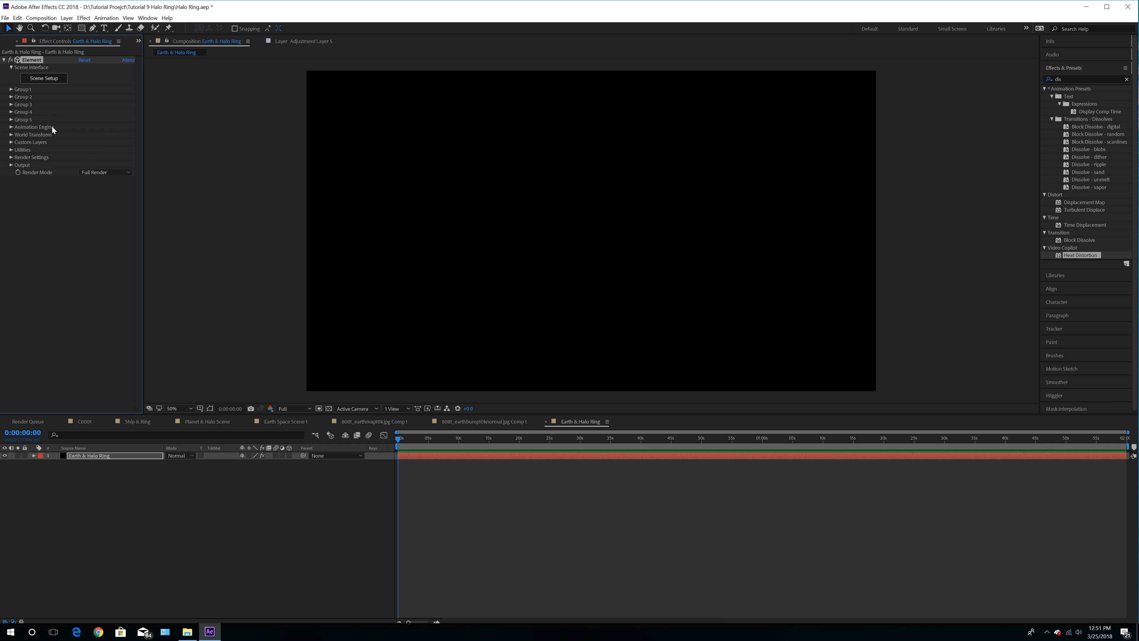
pyautogui.click(46, 79)
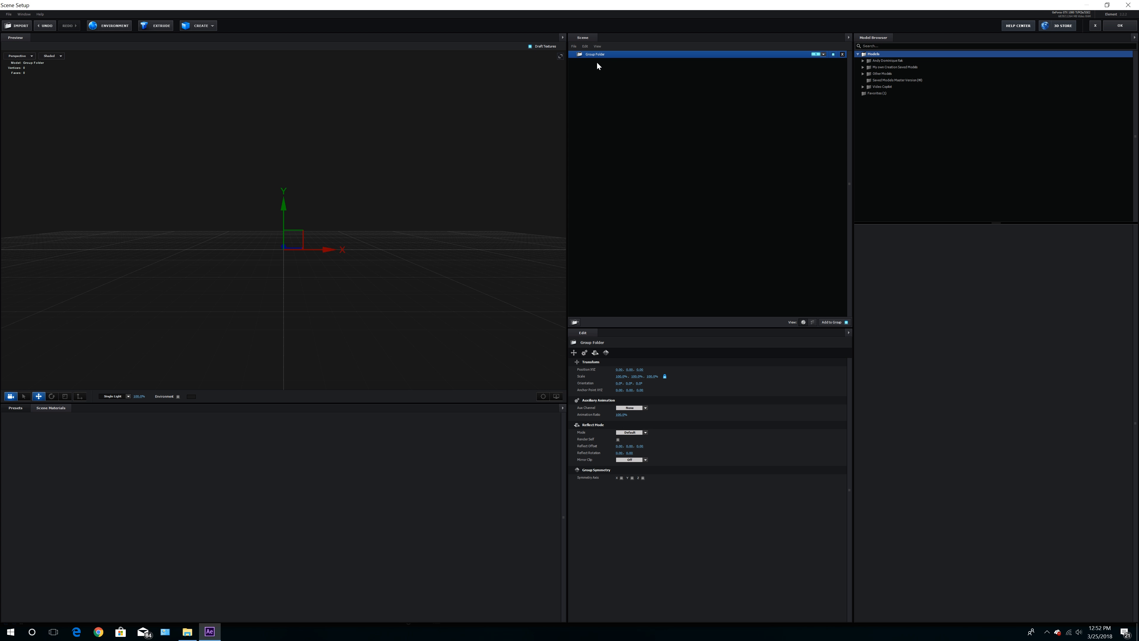
# Rename the scene's existing group folder to "Master Folder"
pyautogui.doubleClick(598, 54)
pyautogui.write('Mas')
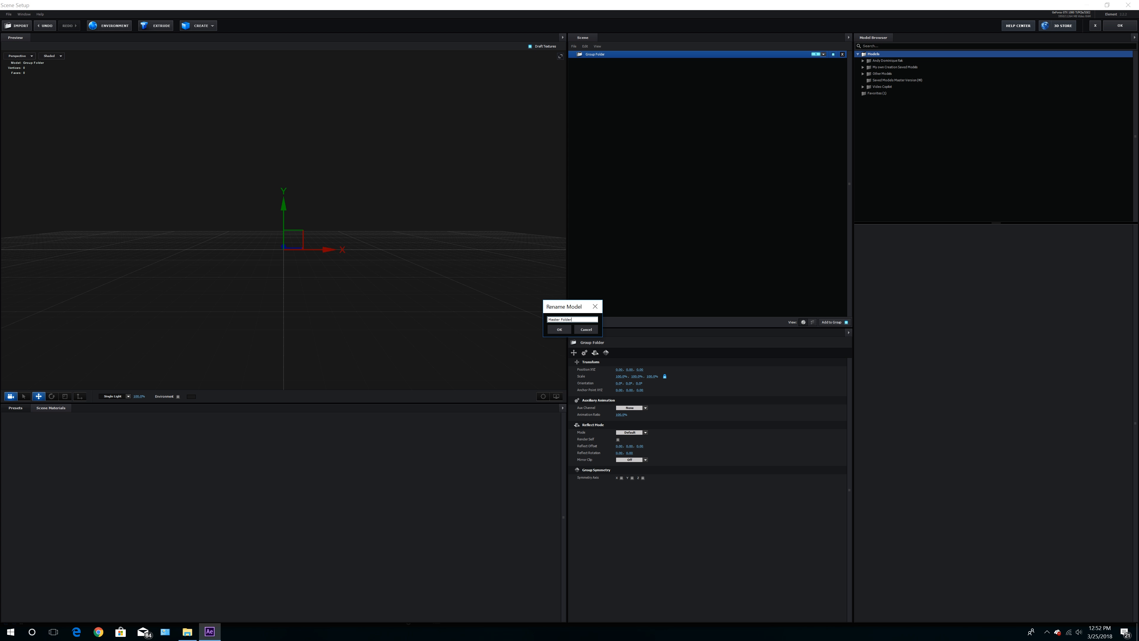
pyautogui.write('ter Folder')
pyautogui.press('Return')
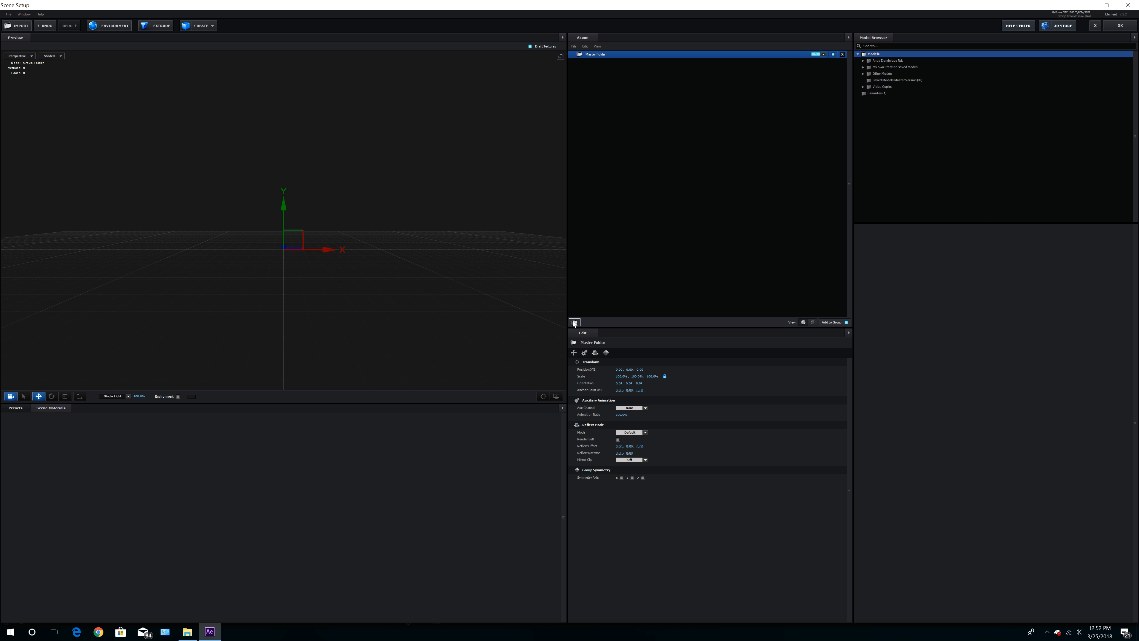
# Add a group folder named "Earth" inside the Master Folder
pyautogui.click(574, 321)
pyautogui.doubleClick(602, 62)
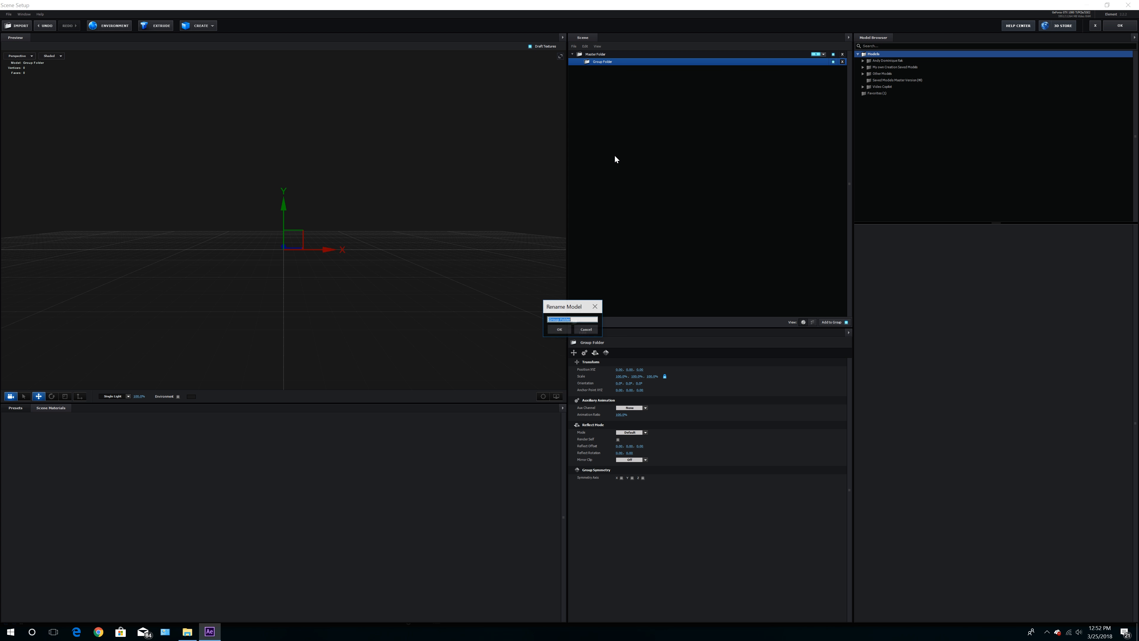
pyautogui.write('Earth')
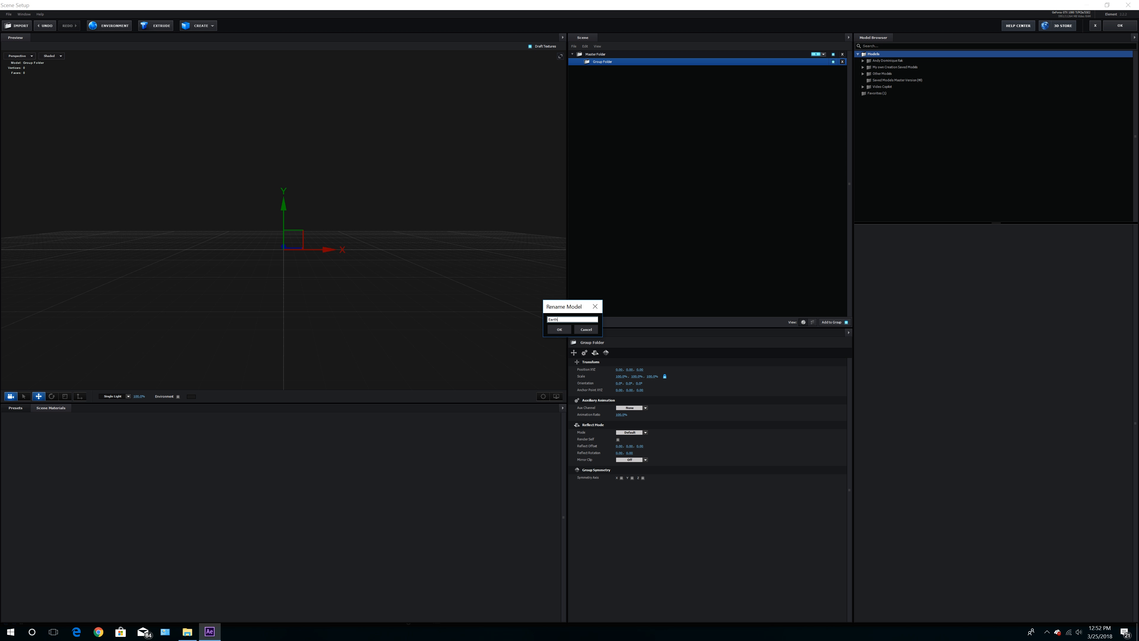
pyautogui.press('Return')
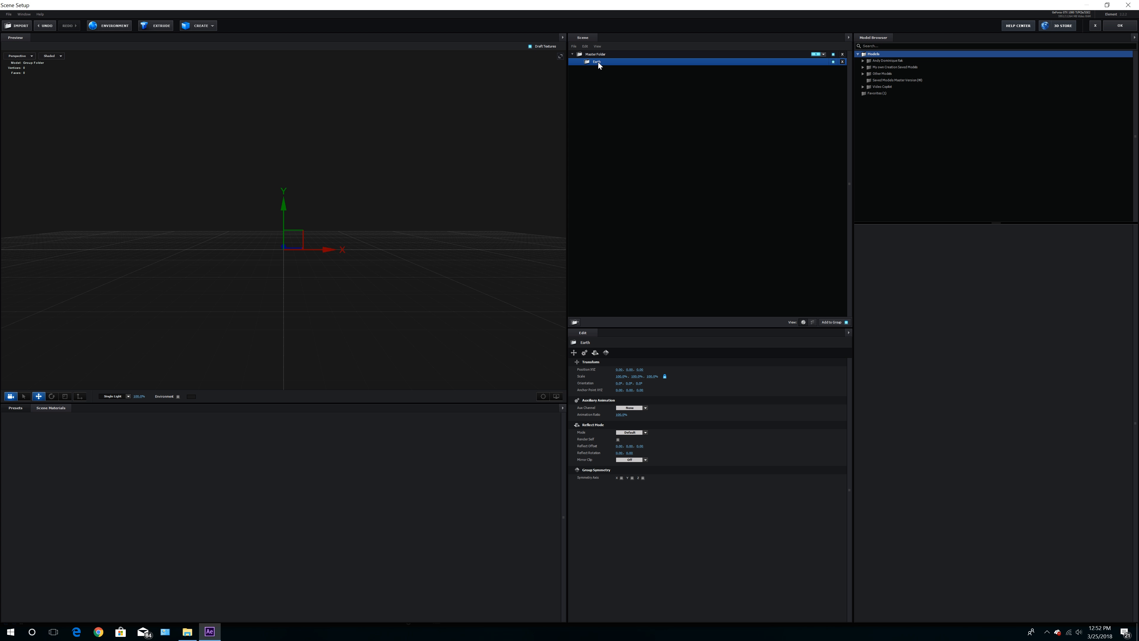
# Add another group folder directly under the Master Folder, beside Earth, and name it "Halo Ring"
pyautogui.click(575, 322)
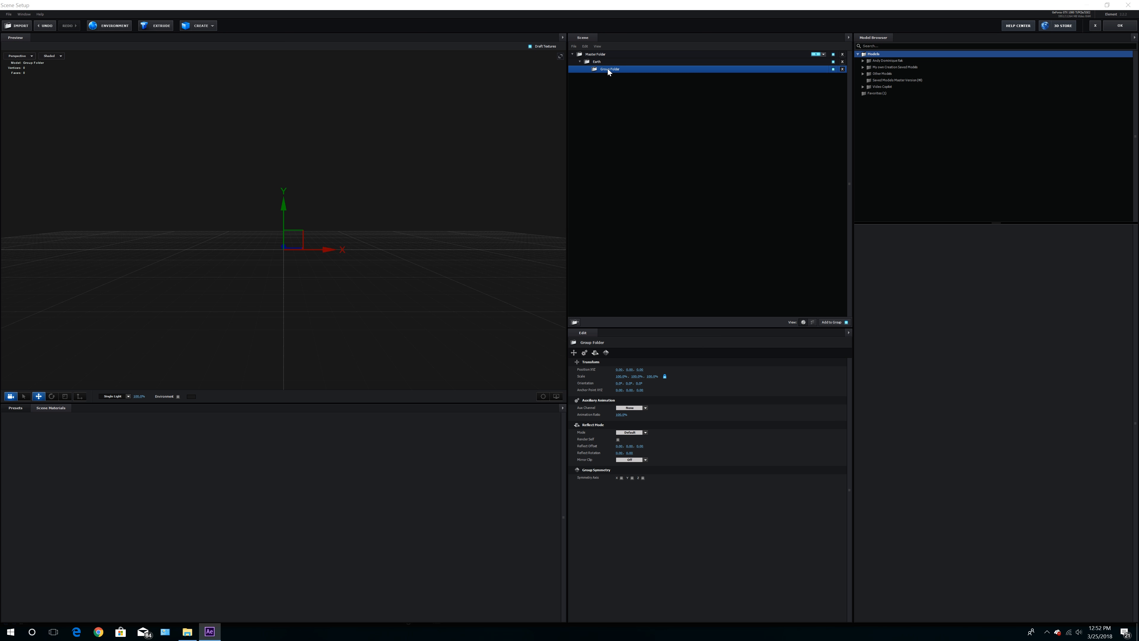
pyautogui.moveTo(601, 70); pyautogui.dragTo(592, 55)
pyautogui.doubleClick(600, 64)
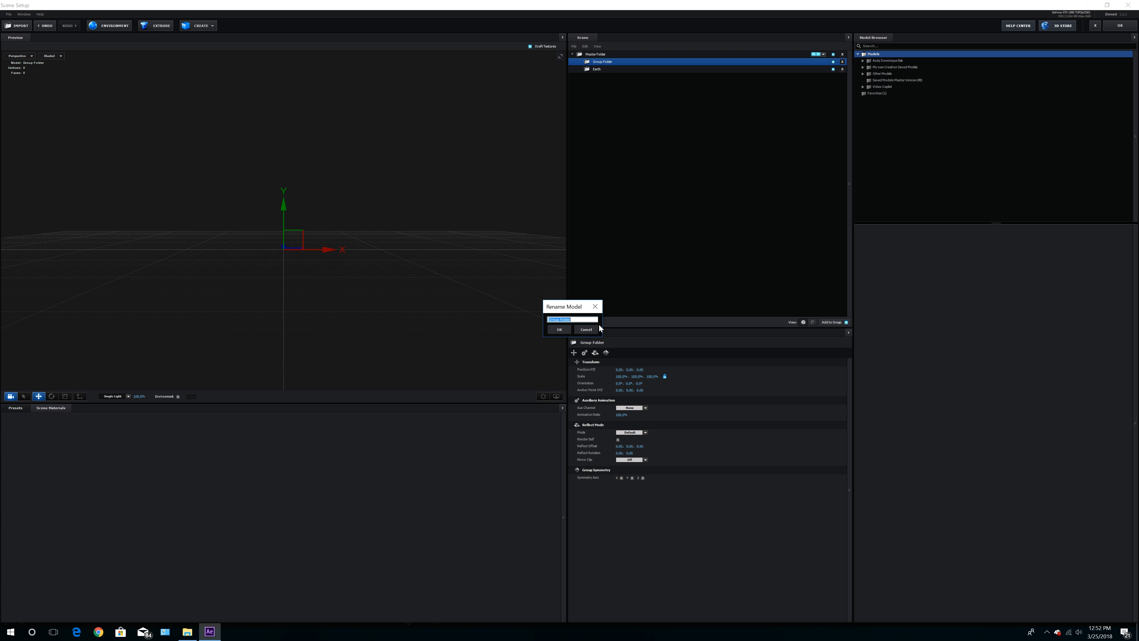
pyautogui.write('Halo Ring\\')
pyautogui.press('Return')
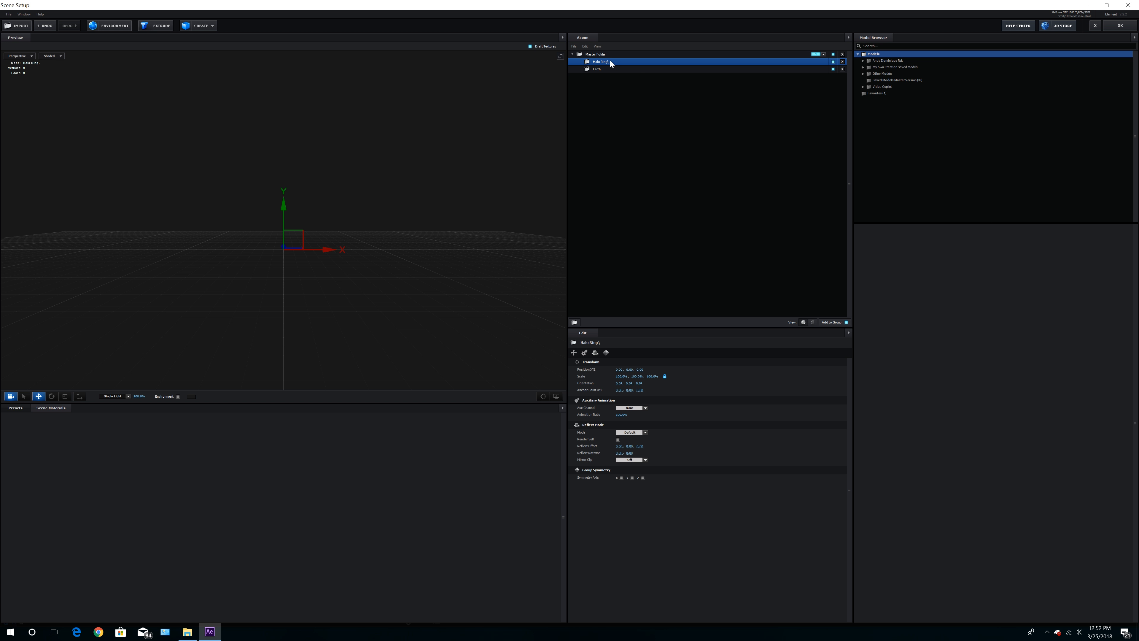
pyautogui.doubleClick(609, 61)
pyautogui.press('End')
pyautogui.press('BackSpace')
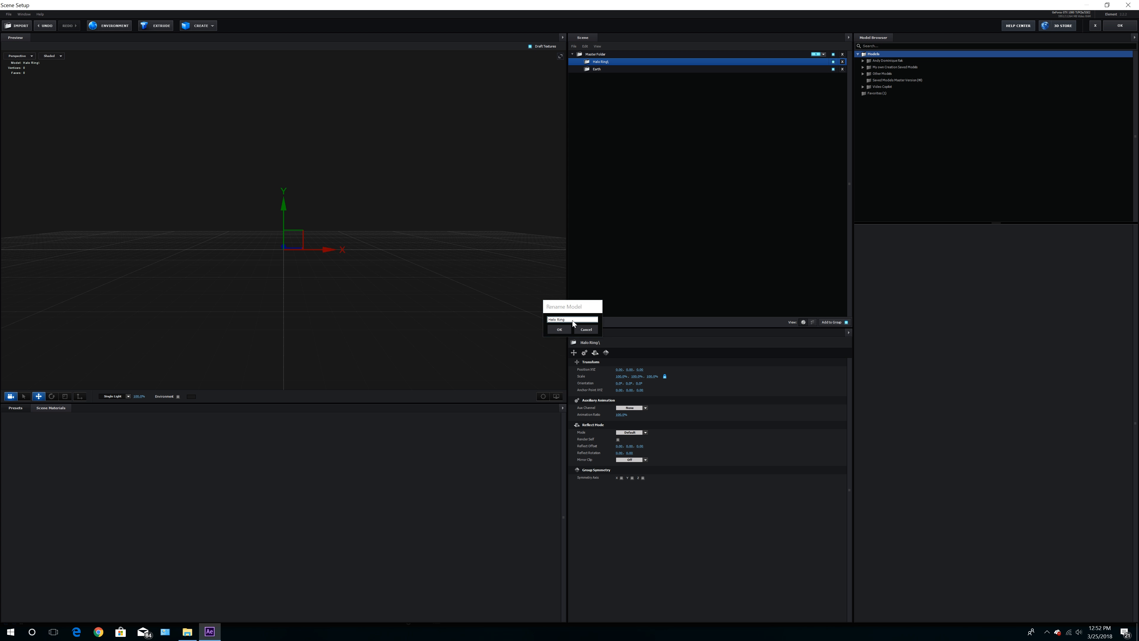
pyautogui.press('Return')
# Create a sphere model in the Earth folder and scale it to 300%
pyautogui.click(594, 68)
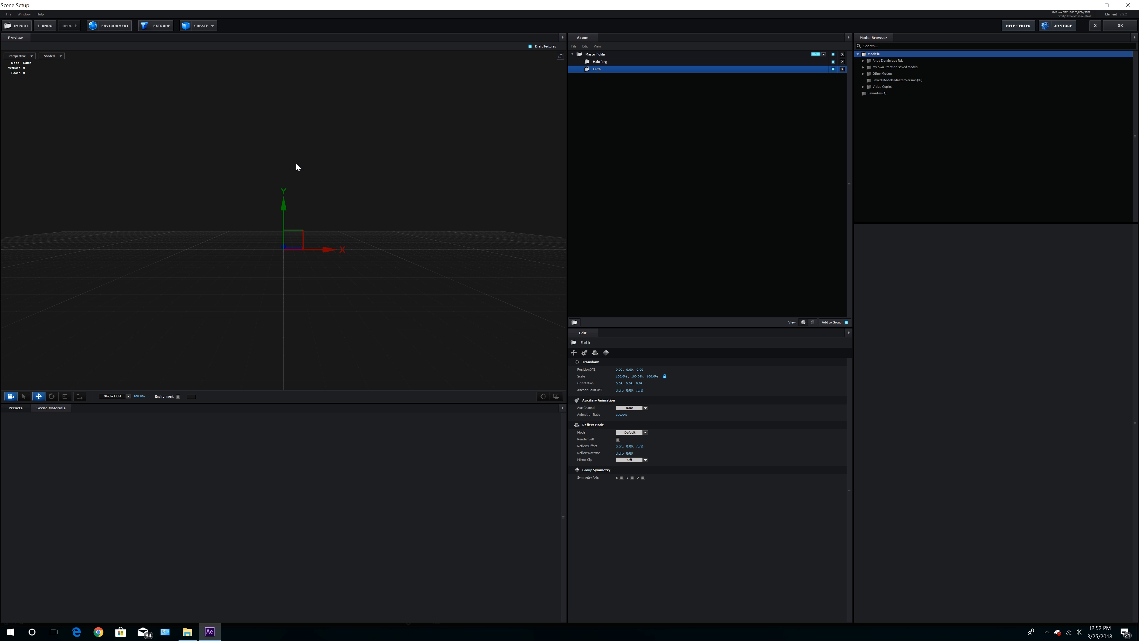
pyautogui.click(194, 29)
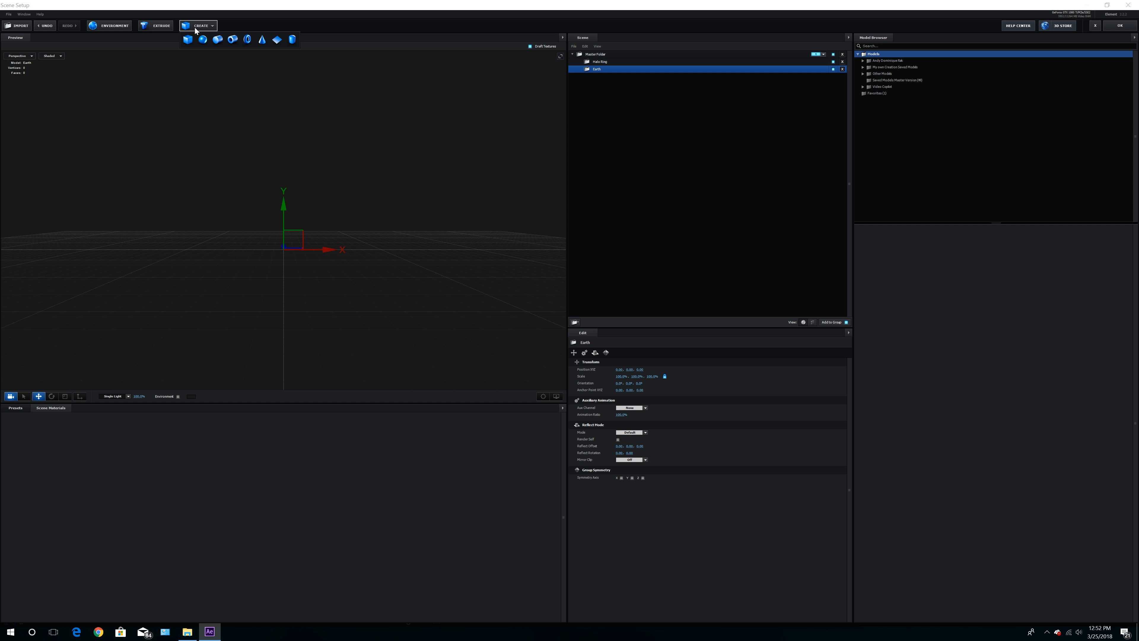
pyautogui.click(200, 43)
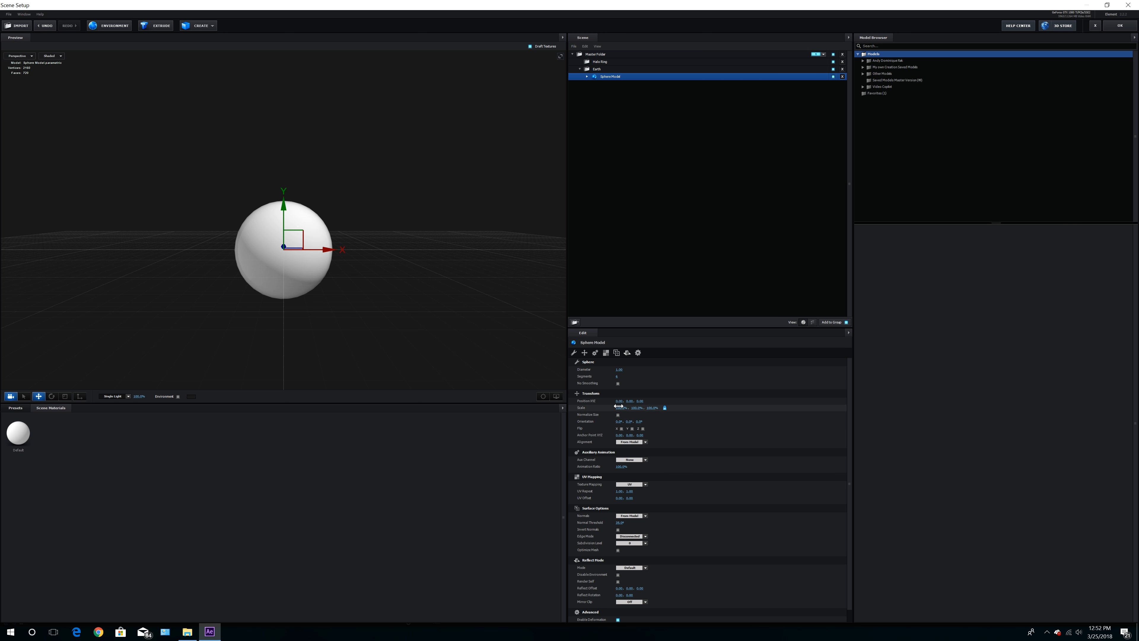
pyautogui.press('Return')
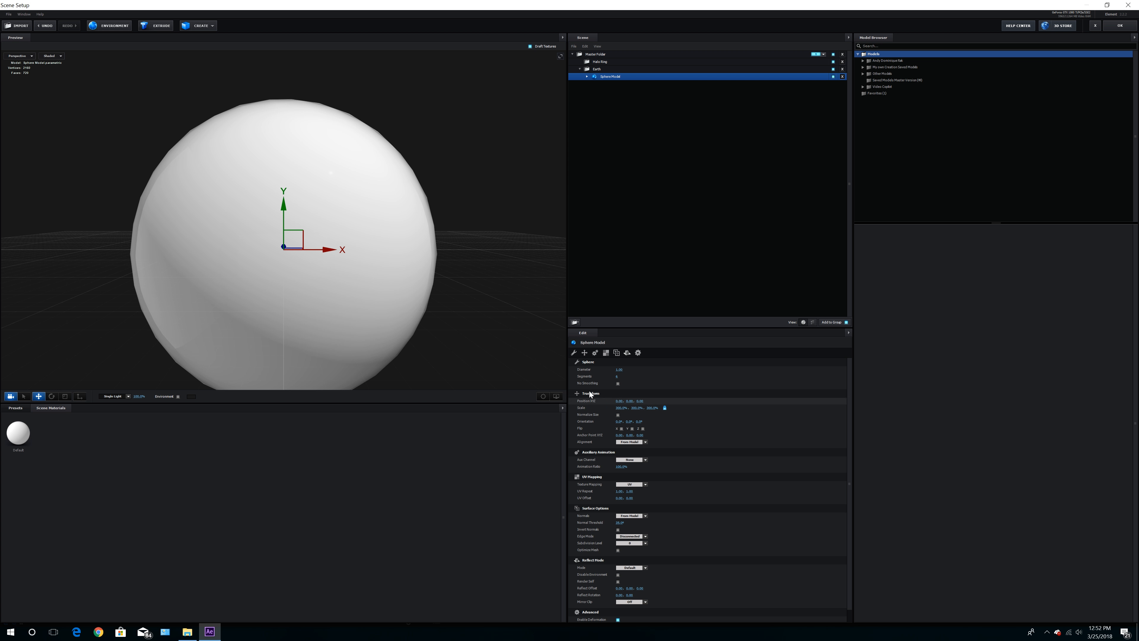
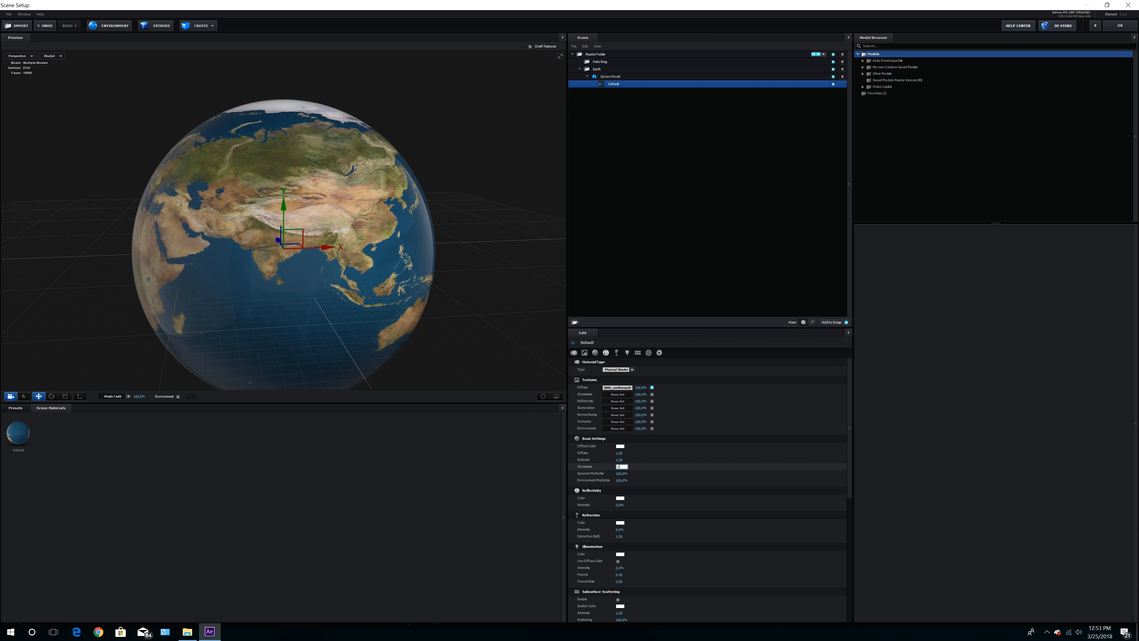
# Set the Earth sphere material's Environment Multiplier to 0%
pyautogui.click(618, 481)
pyautogui.write('3')
pyautogui.press('Return')
pyautogui.moveTo(437, 220); pyautogui.dragTo(443, 246)
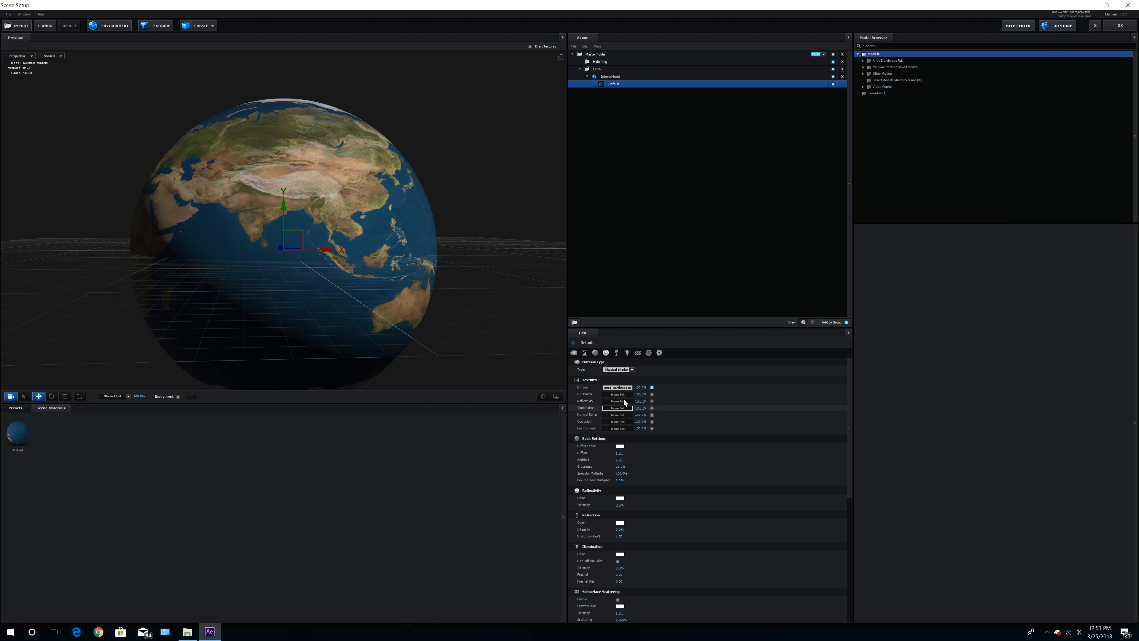
# Load the 8081_earthbump10knormal image into the Normal Bump texture channel of the Earth material
pyautogui.click(619, 408)
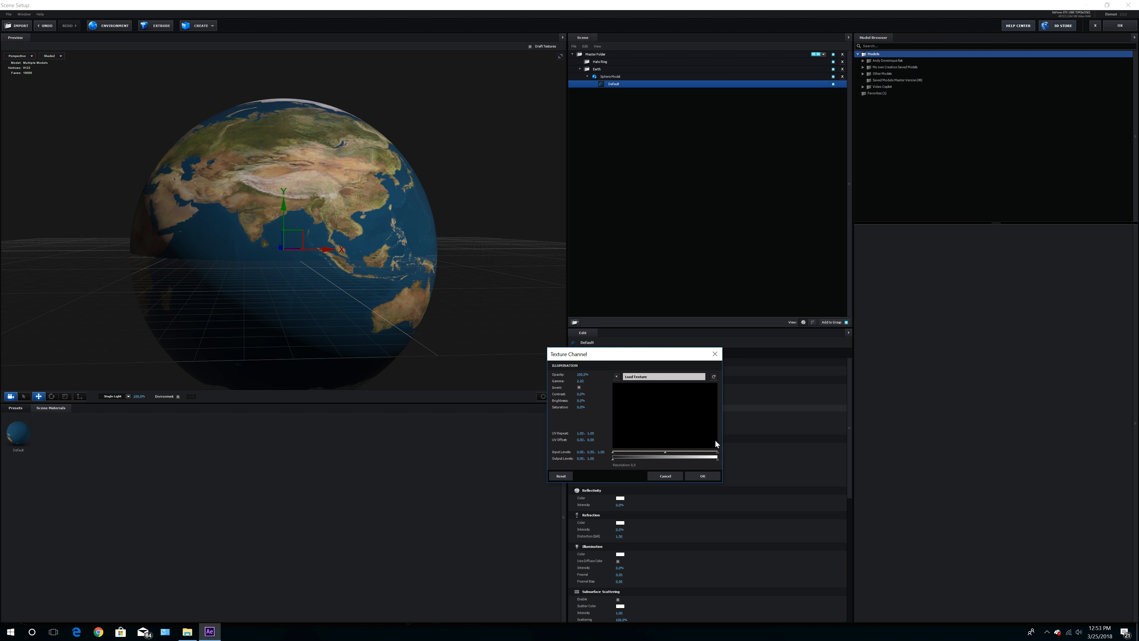
pyautogui.click(669, 475)
pyautogui.click(634, 384)
pyautogui.click(633, 384)
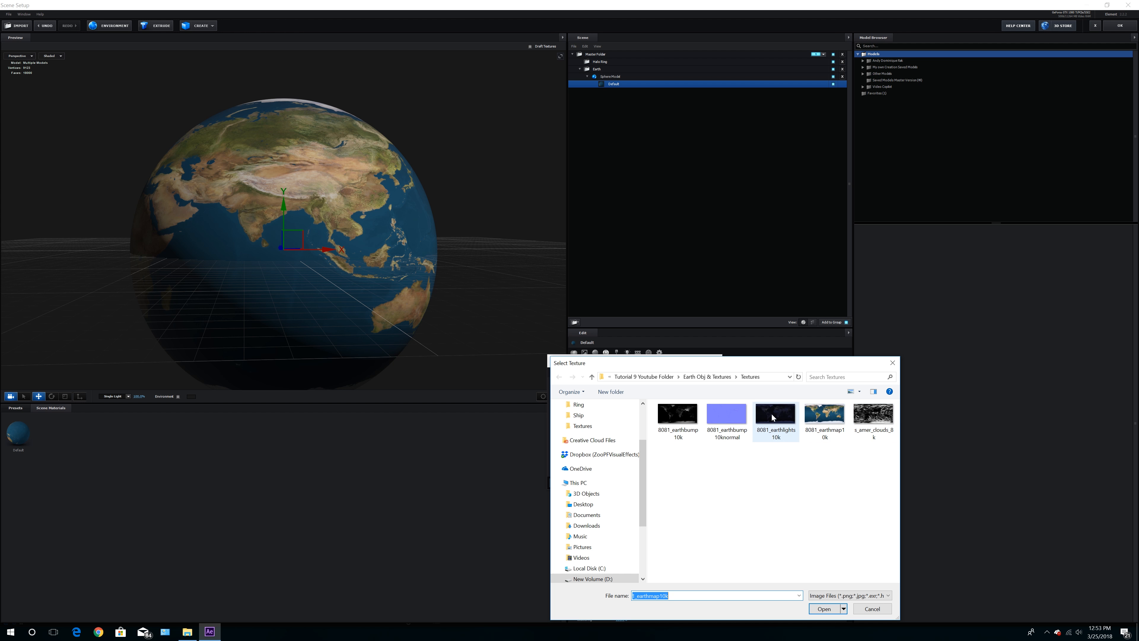
pyautogui.doubleClick(713, 407)
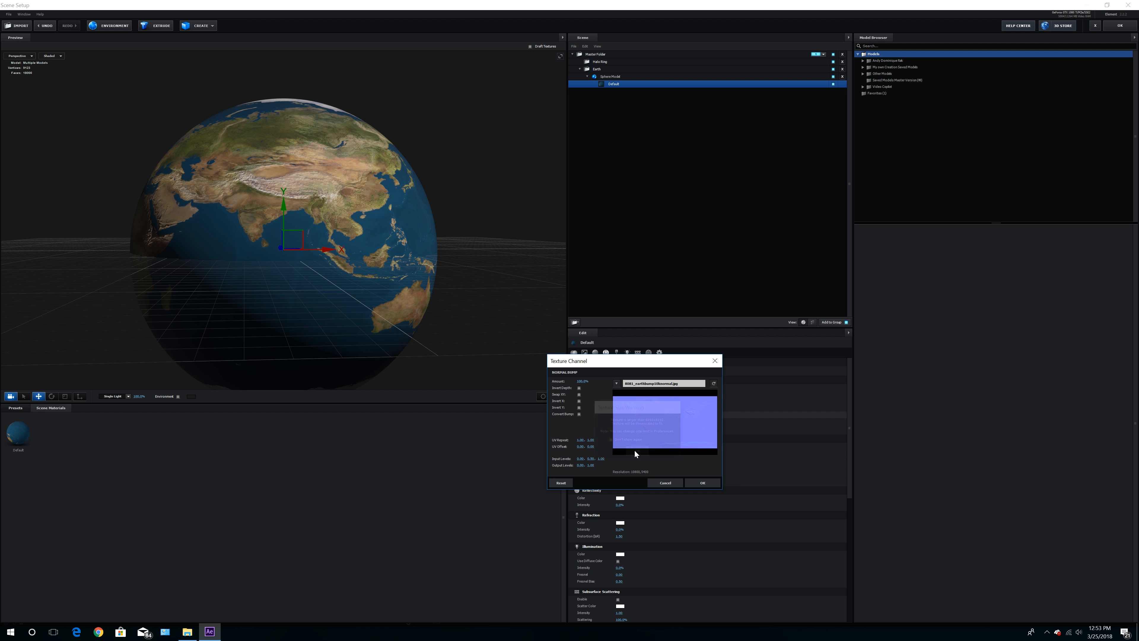
pyautogui.click(698, 483)
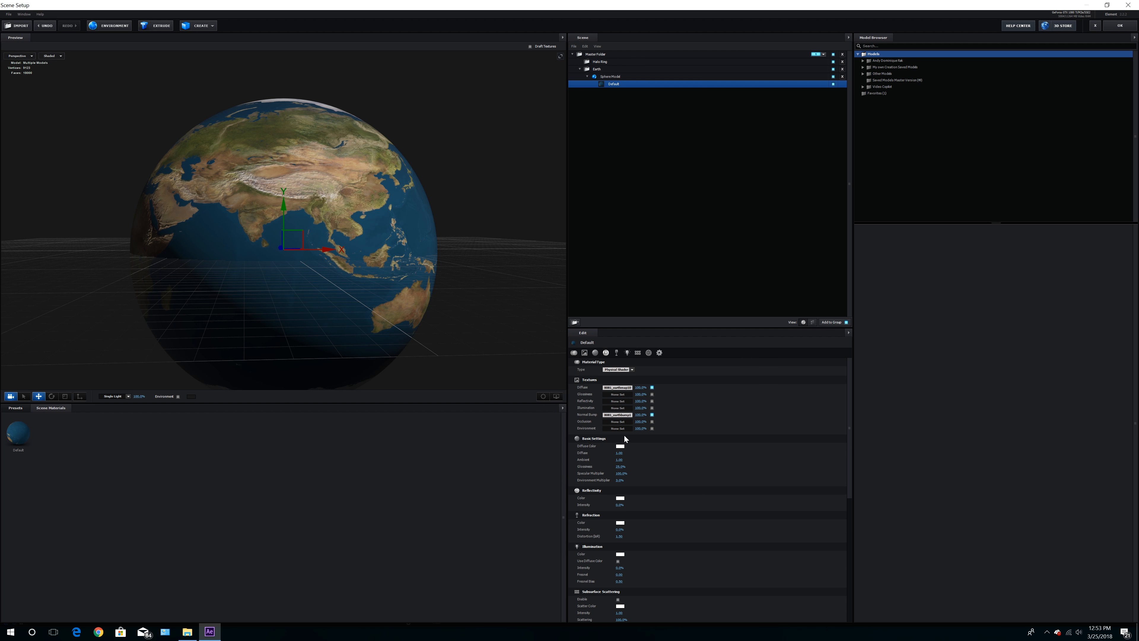
pyautogui.click(744, 459)
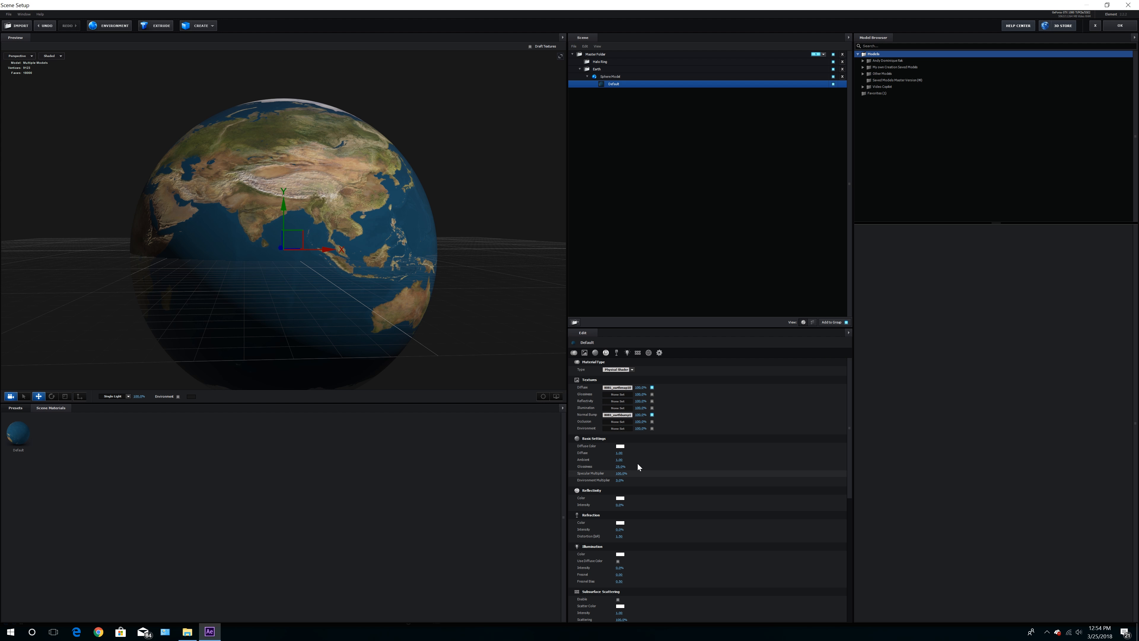
# Load 8081_earthlights10k as the Earth material's Illumination texture and set the illumination intensity to 25%
pyautogui.click(623, 407)
pyautogui.doubleClick(775, 413)
pyautogui.click(639, 443)
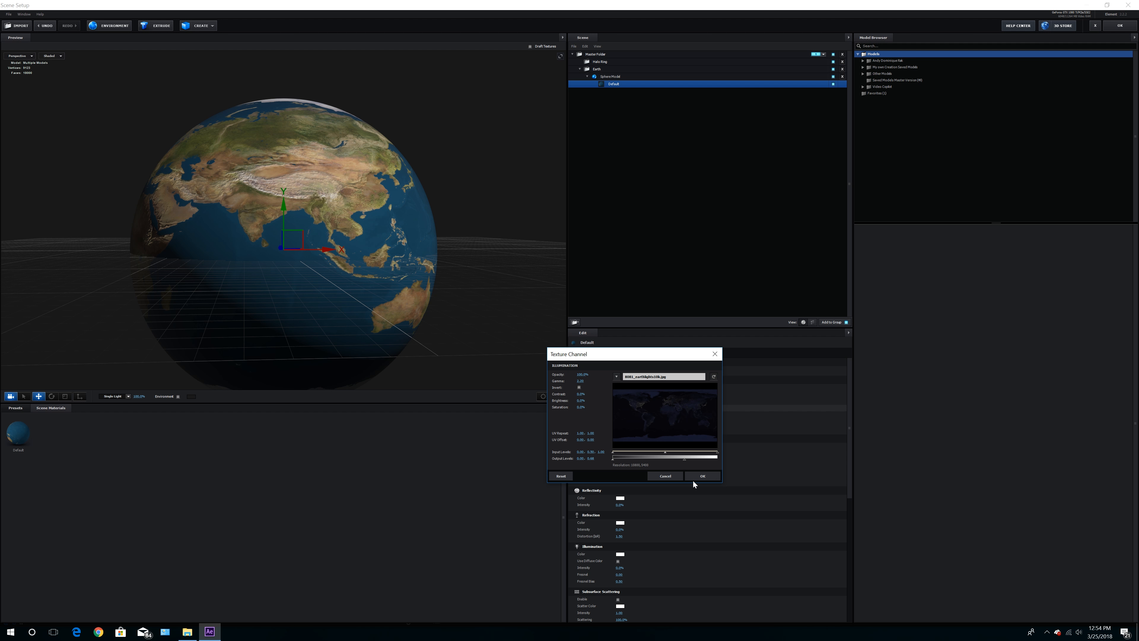
pyautogui.click(707, 478)
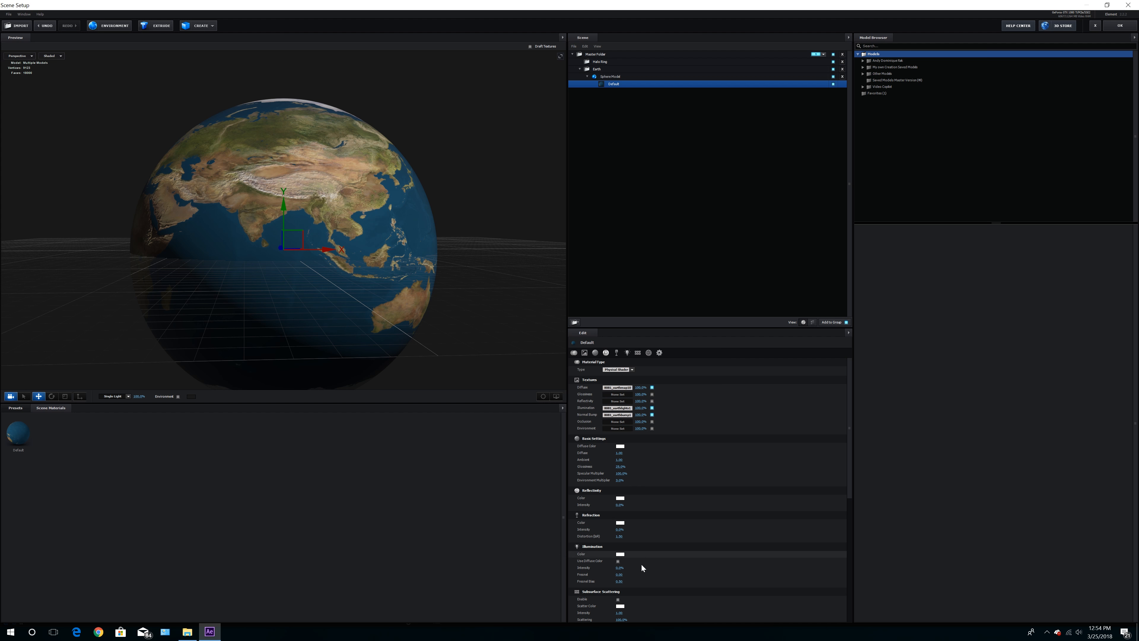
pyautogui.click(621, 568)
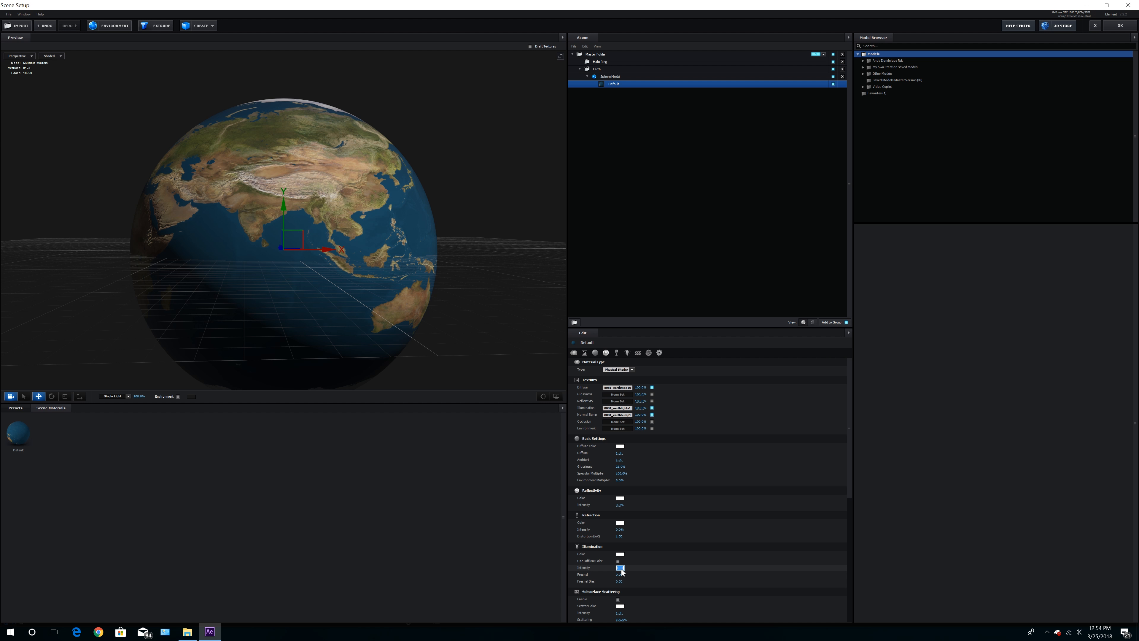
pyautogui.write('25')
pyautogui.press('Return')
pyautogui.moveTo(320, 316); pyautogui.dragTo(407, 318)
pyautogui.scroll(3, 394, 292)
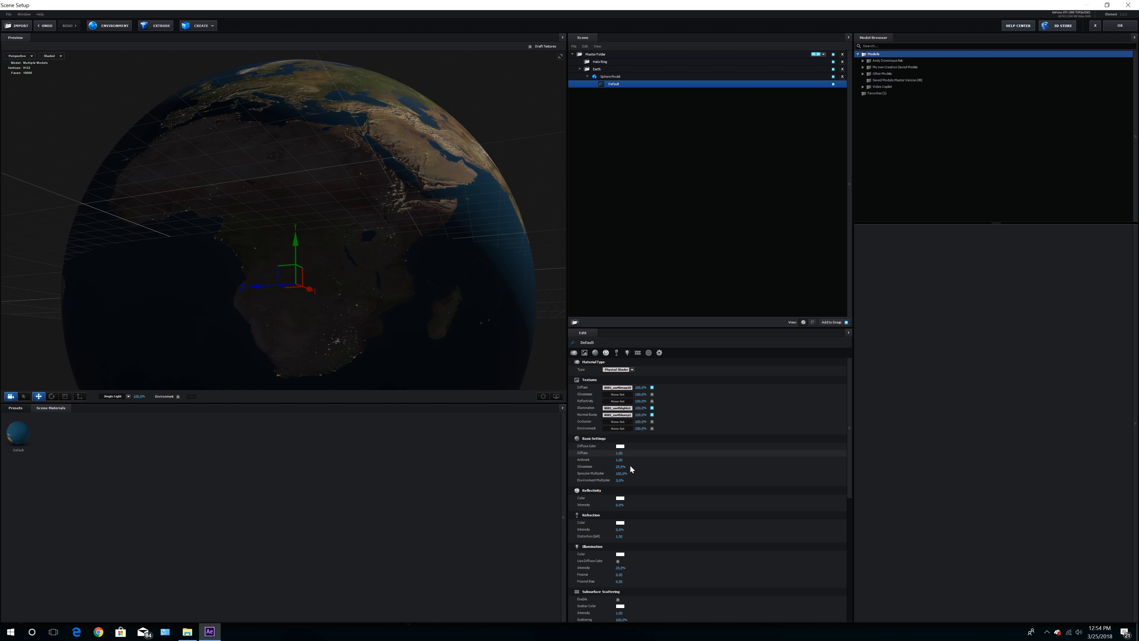
# Set the Earth material's Glossiness to 50% and check the shading around the globe
pyautogui.click(620, 467)
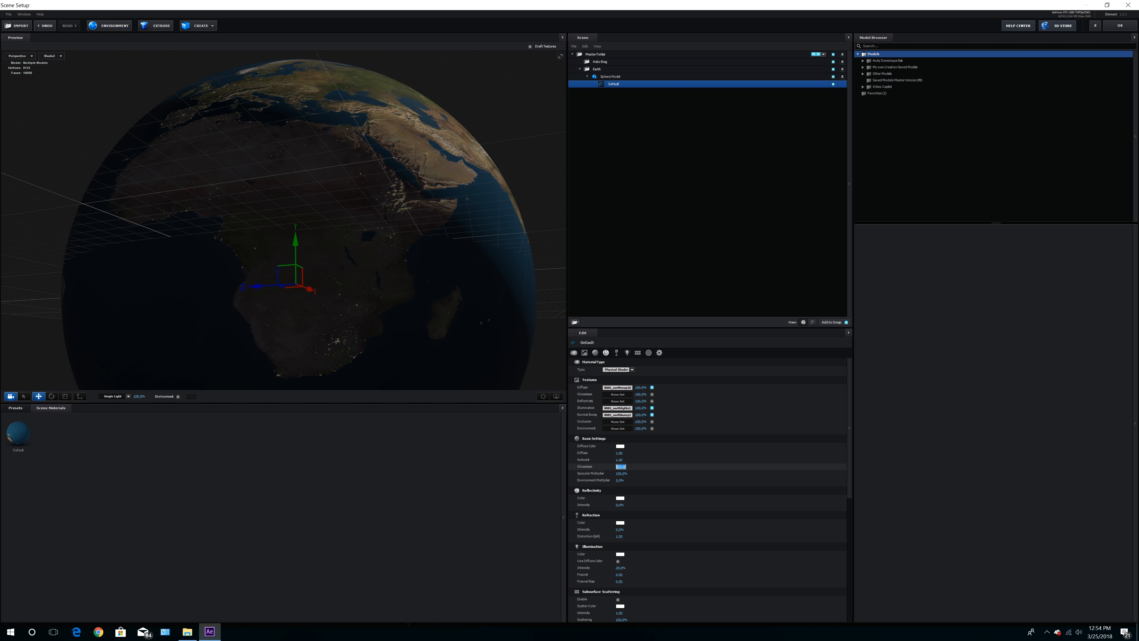
pyautogui.write('50')
pyautogui.press('Return')
pyautogui.moveTo(496, 240); pyautogui.dragTo(378, 188)
pyautogui.moveTo(270, 134); pyautogui.dragTo(156, 192)
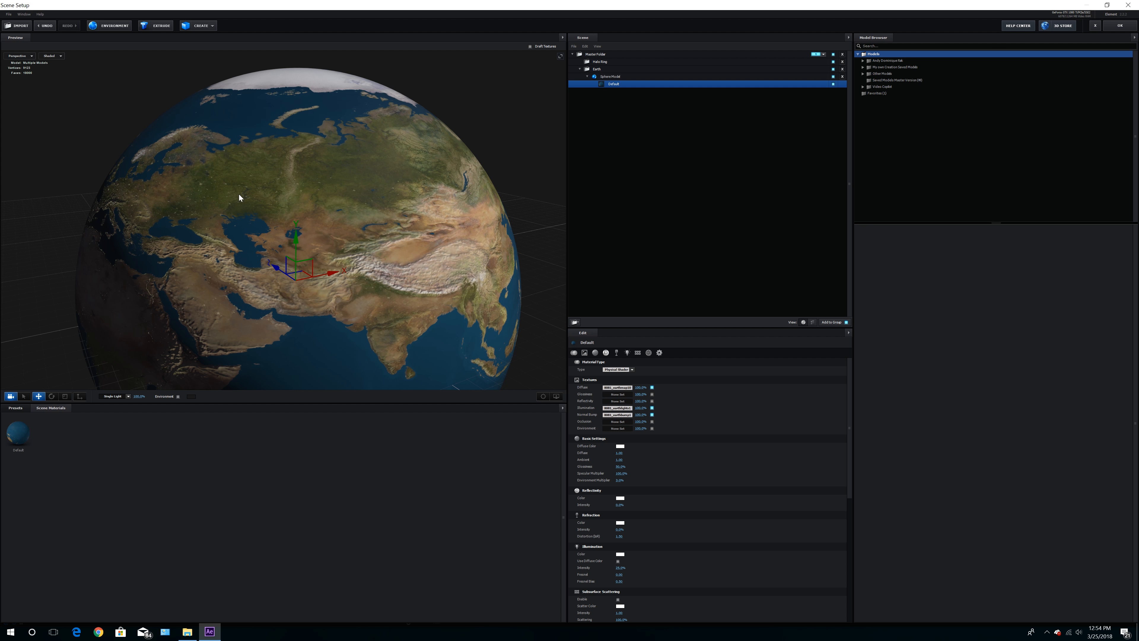
pyautogui.moveTo(493, 259); pyautogui.dragTo(408, 270)
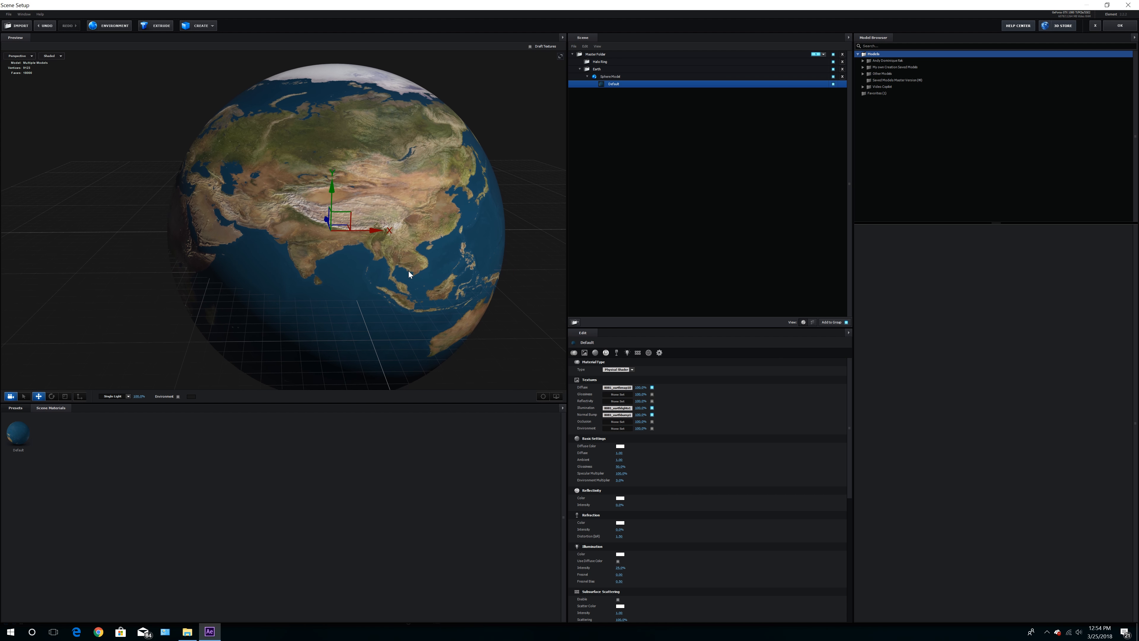
# Create a second sphere in the Earth folder with 30 segments and a scale of 301%
pyautogui.click(587, 77)
pyautogui.click(595, 69)
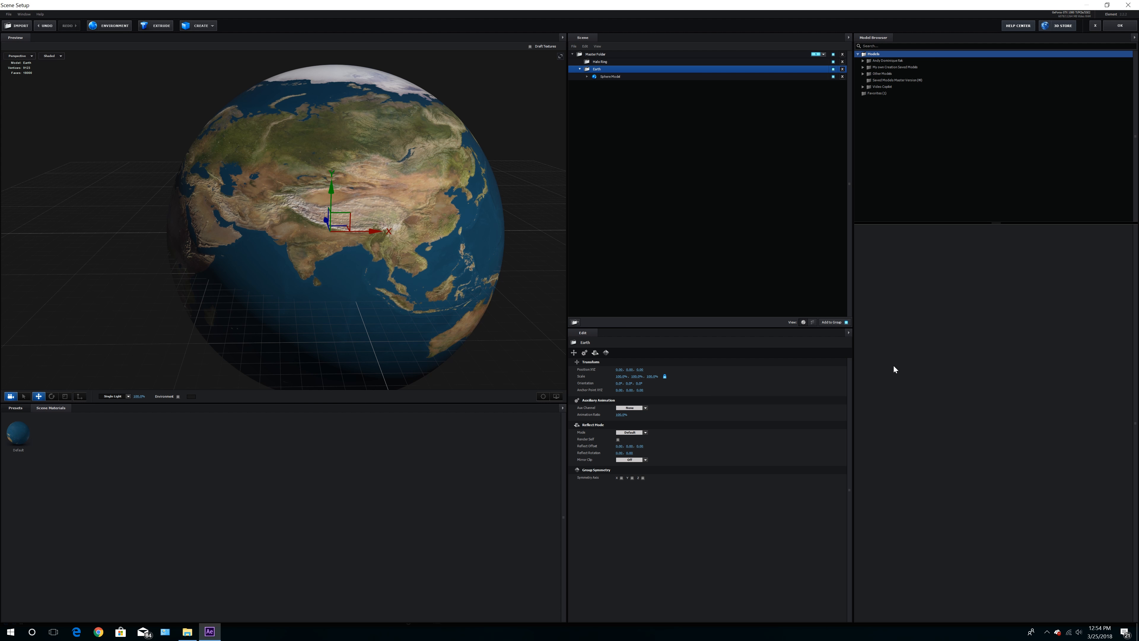
pyautogui.click(200, 26)
pyautogui.click(204, 43)
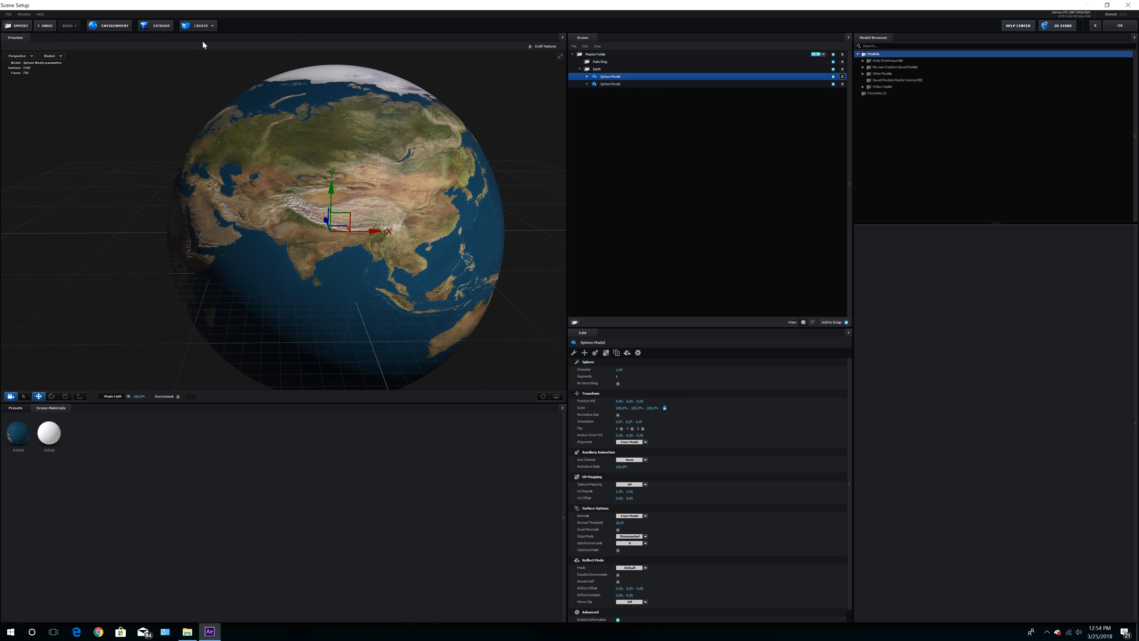
pyautogui.click(617, 377)
pyautogui.write('30')
pyautogui.press('Return')
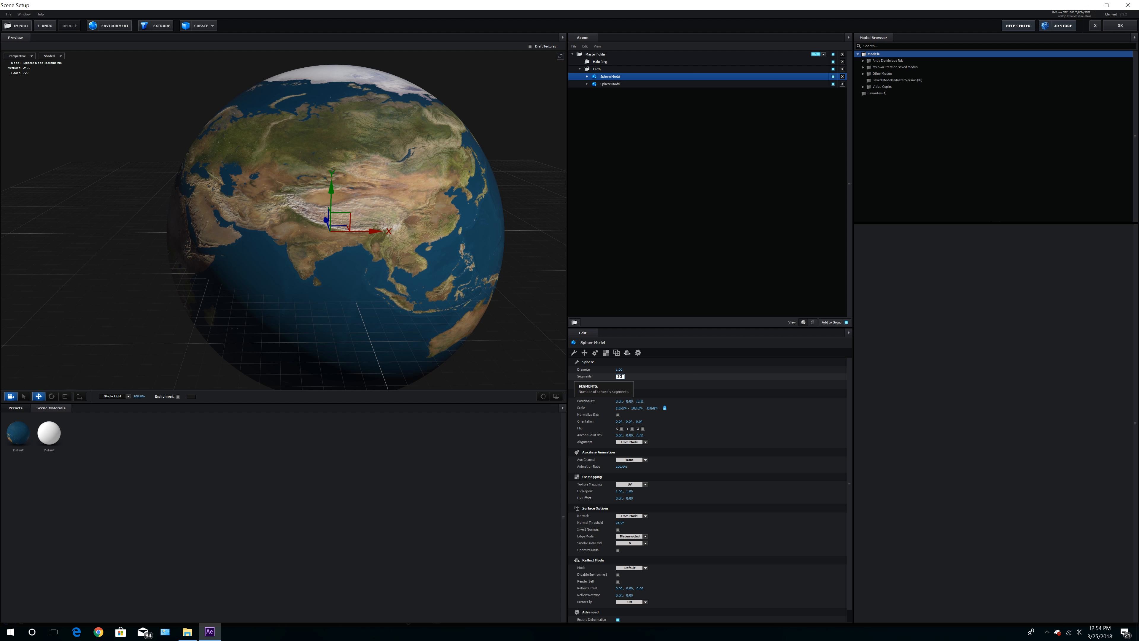
pyautogui.click(621, 408)
pyautogui.write('301')
pyautogui.press('Return')
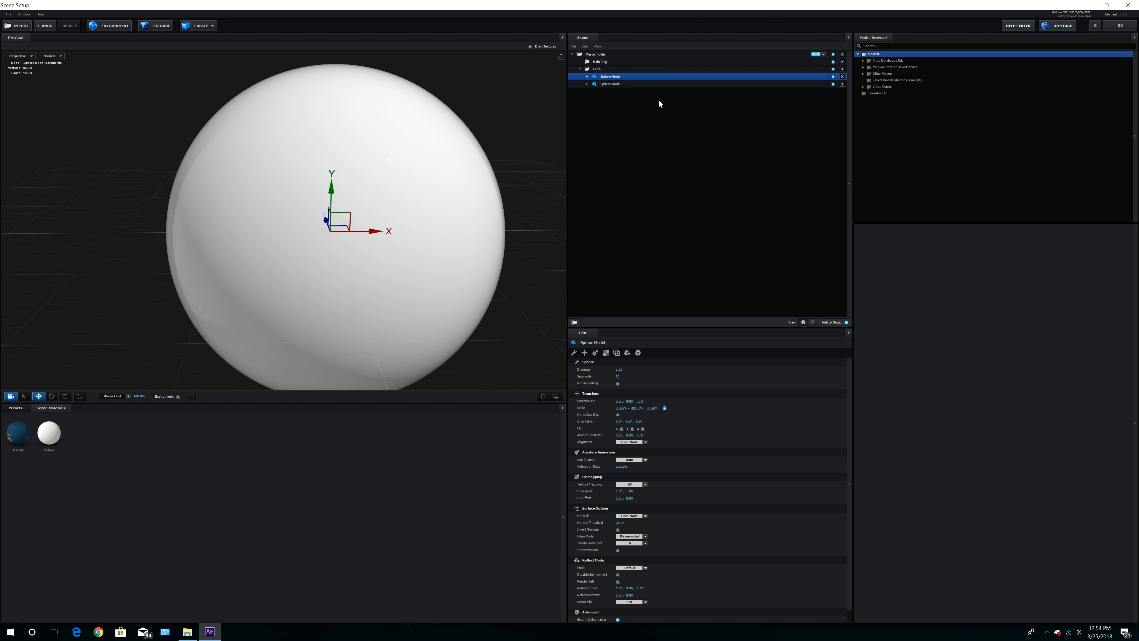
# Load the s_amer_clouds_8k image as the Diffuse texture of the new sphere's material
pyautogui.click(587, 76)
pyautogui.click(612, 84)
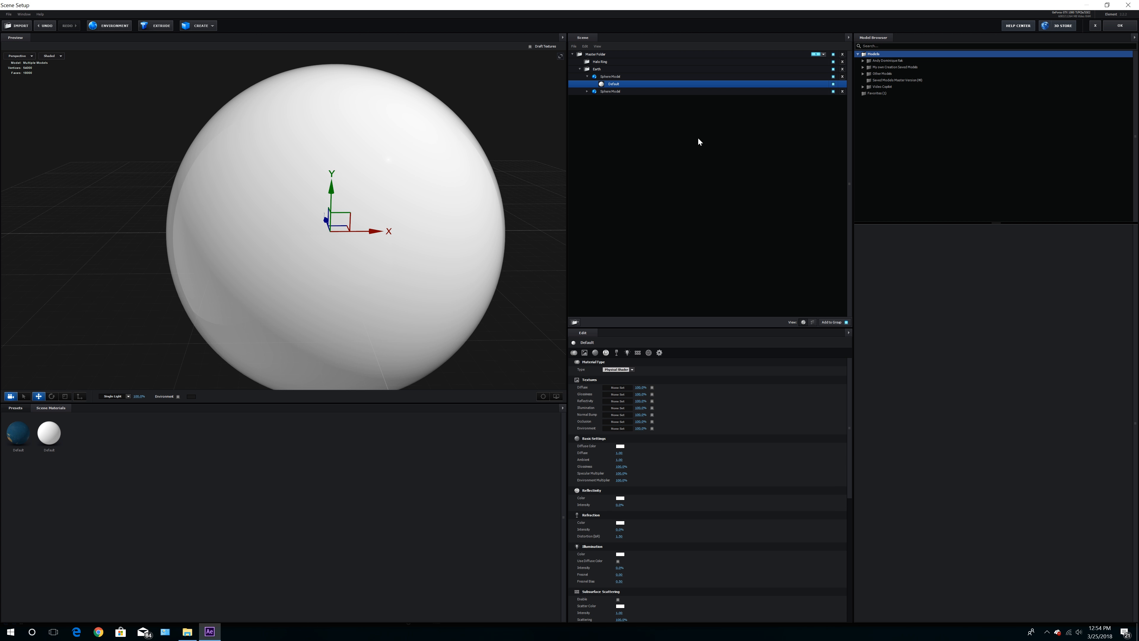
pyautogui.click(628, 387)
pyautogui.click(666, 355)
pyautogui.doubleClick(874, 401)
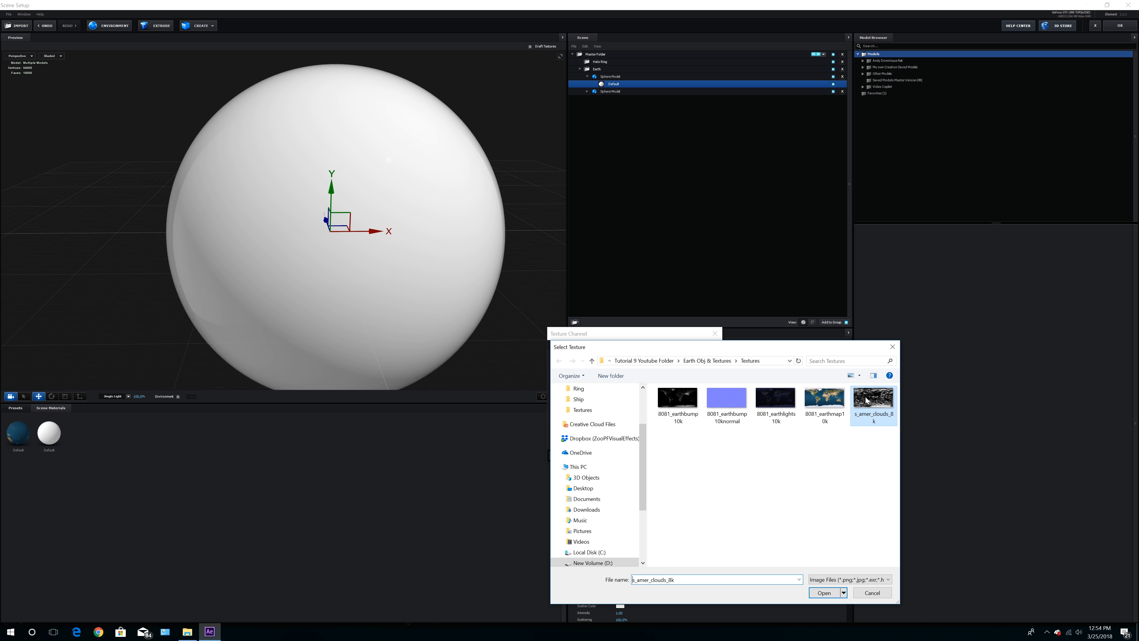
pyautogui.click(697, 455)
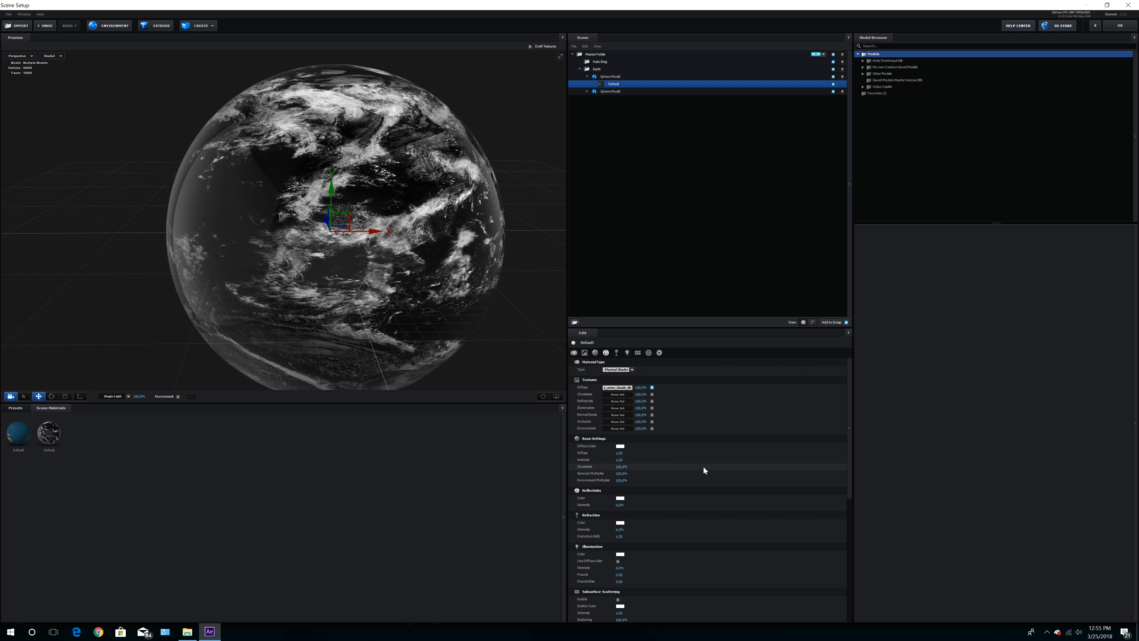
# Set the cloud material's Glossiness to 10% and its Environment Multiplier to 0%
pyautogui.scroll(-1, 677, 453)
pyautogui.scroll(-1, 646, 437)
pyautogui.click(622, 425)
pyautogui.write('10')
pyautogui.press('Return')
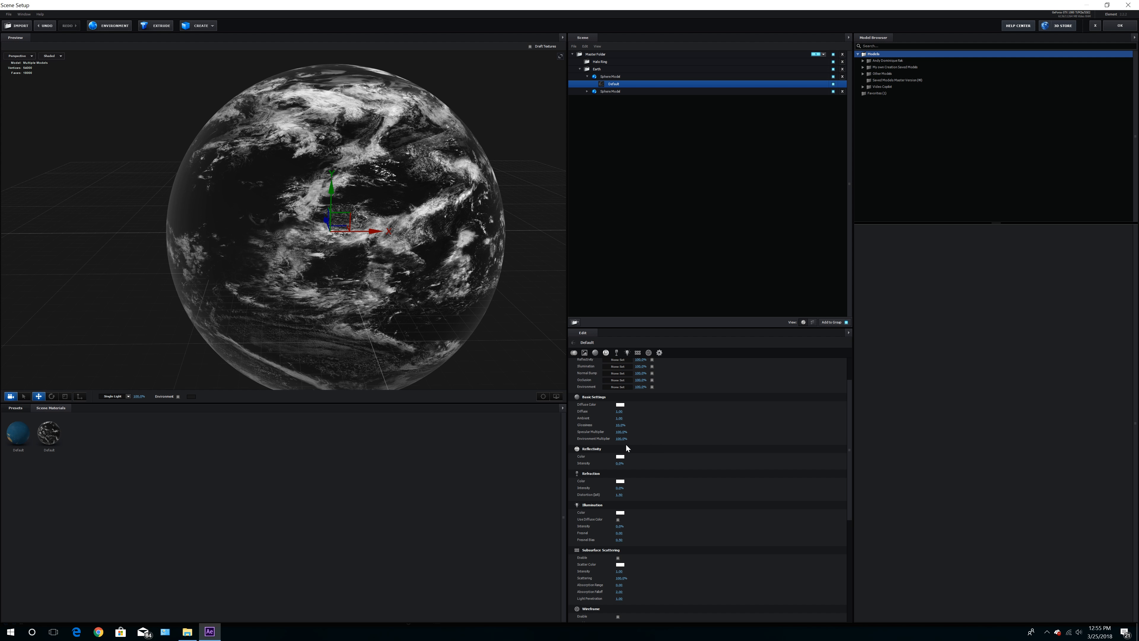
pyautogui.moveTo(617, 439); pyautogui.dragTo(356, 437)
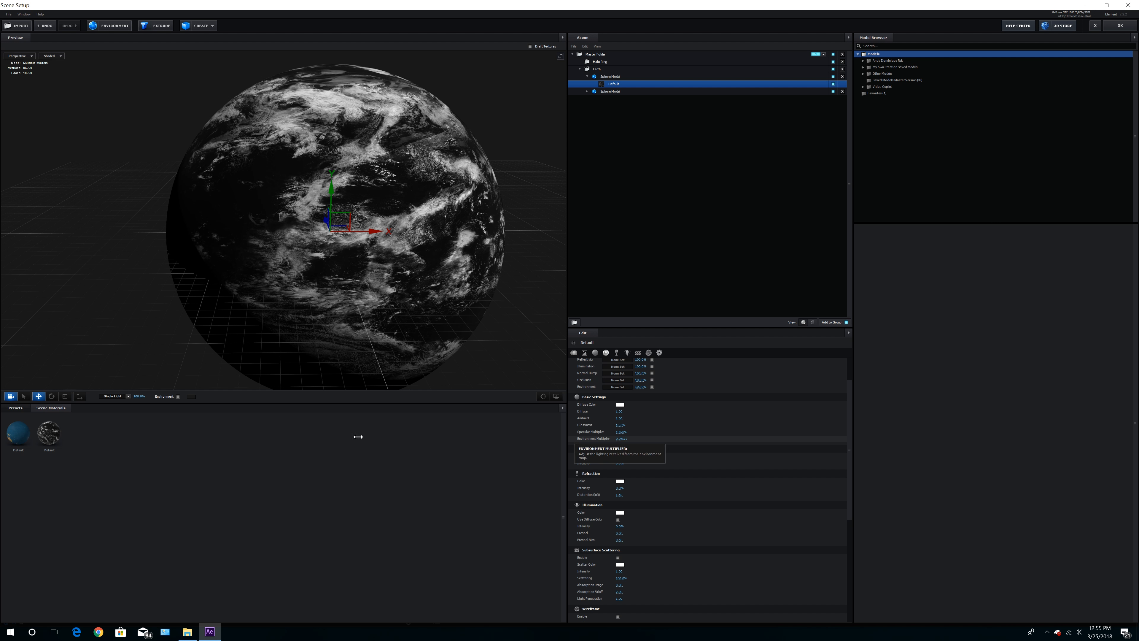
# Set the cloud material's Blend Mode to Screen so the Earth texture shows through the cloud sphere
pyautogui.scroll(-10, 650, 499)
pyautogui.click(641, 498)
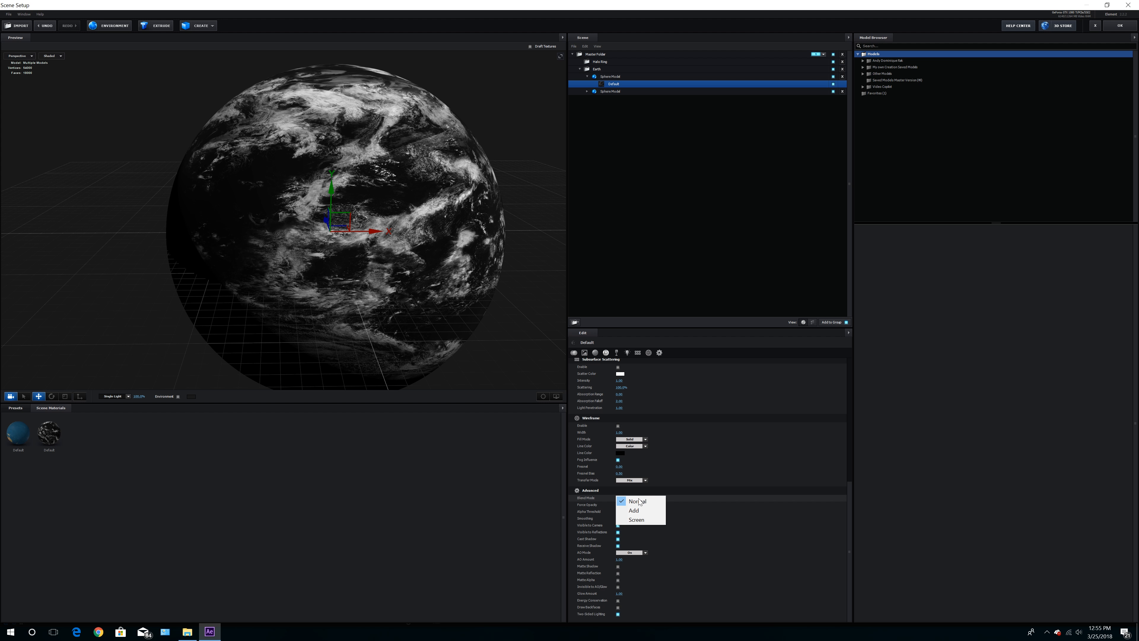
pyautogui.click(636, 519)
pyautogui.moveTo(454, 288); pyautogui.dragTo(443, 311)
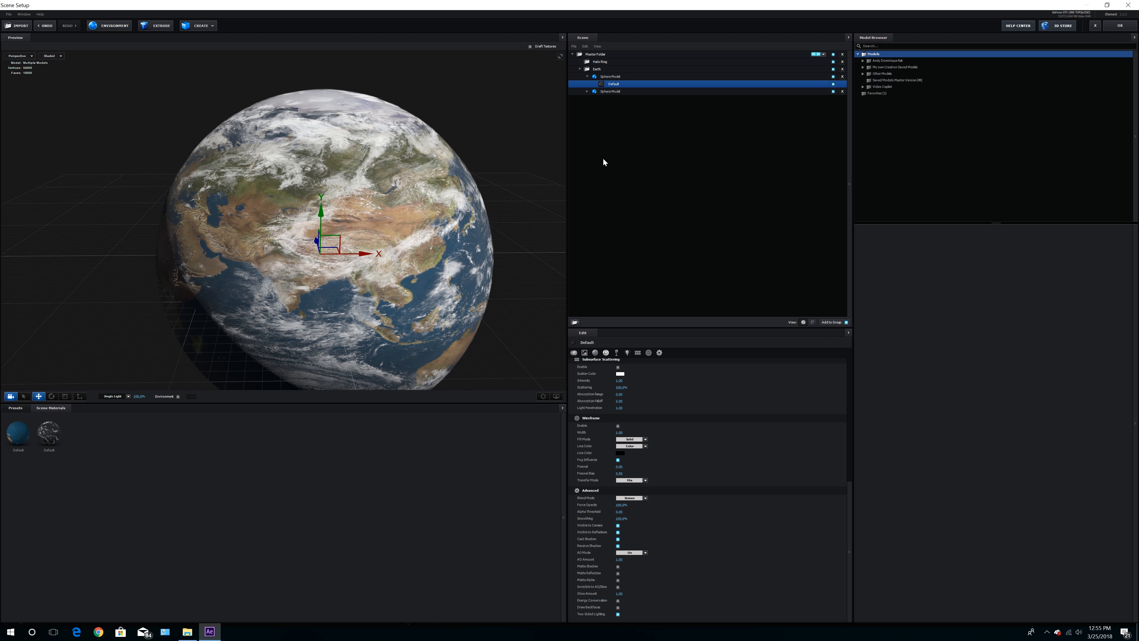
# Duplicate the cloud sphere three times inside the Earth folder
pyautogui.click(605, 78)
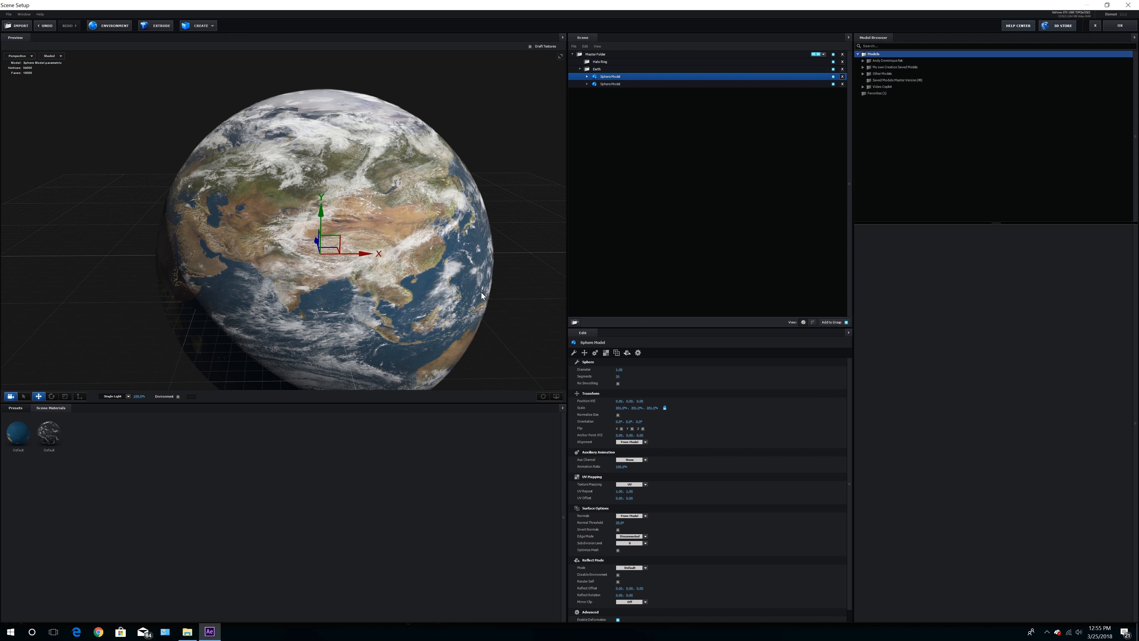
pyautogui.moveTo(491, 280); pyautogui.dragTo(480, 295)
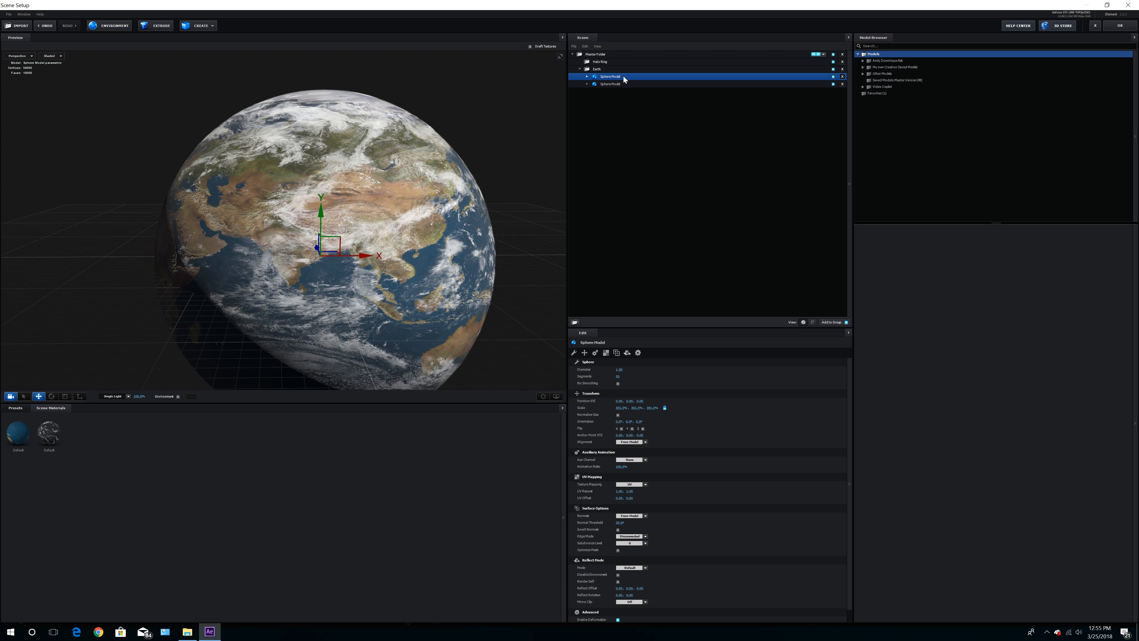
pyautogui.hotkey('ctrl', 'd')
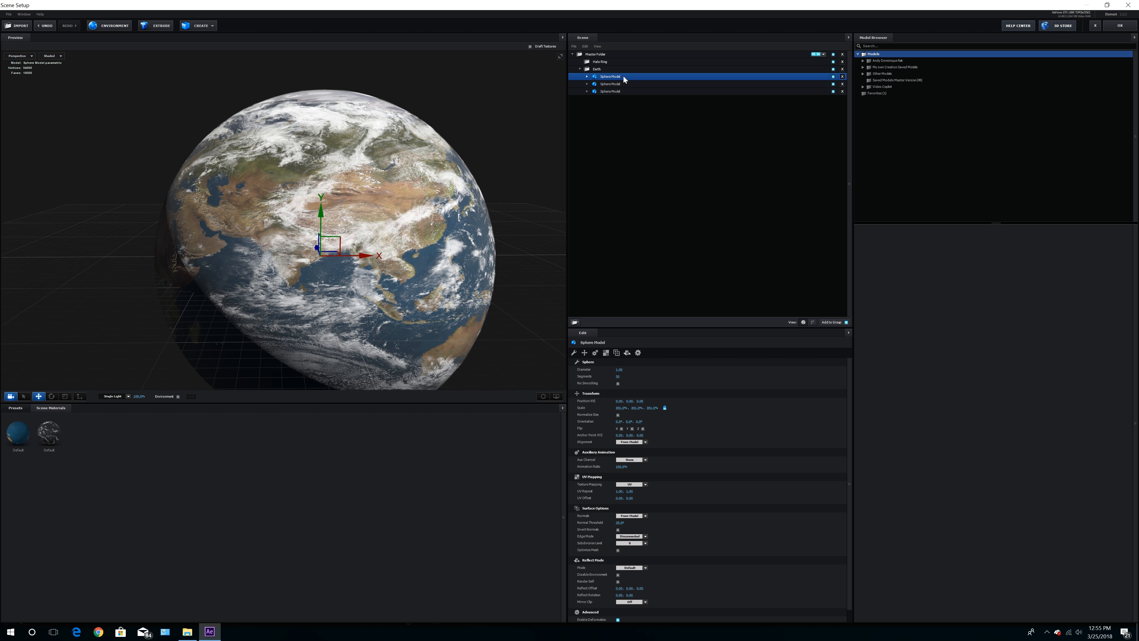
pyautogui.hotkey('ctrl', 'd')
pyautogui.hotkey('ctrl', 'd')
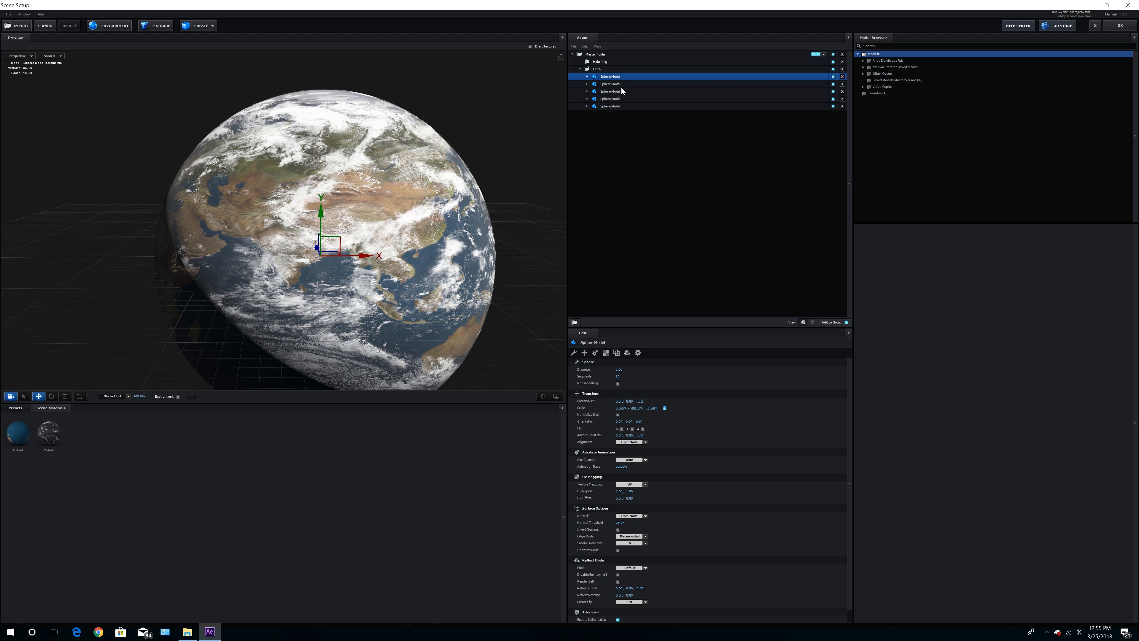
# Assign the third and fourth spheres in the Earth folder, both cloud layers, to auxiliary Channel 2
pyautogui.click(613, 92)
pyautogui.click(612, 99)
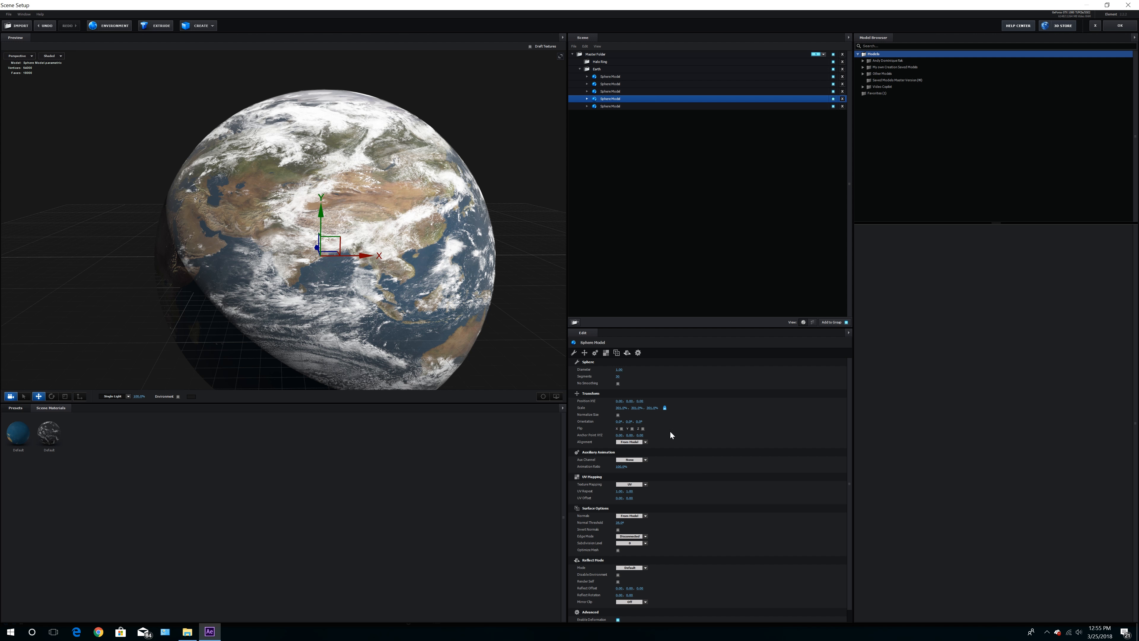
pyautogui.click(639, 460)
pyautogui.click(644, 481)
pyautogui.click(612, 91)
pyautogui.click(638, 460)
pyautogui.click(641, 481)
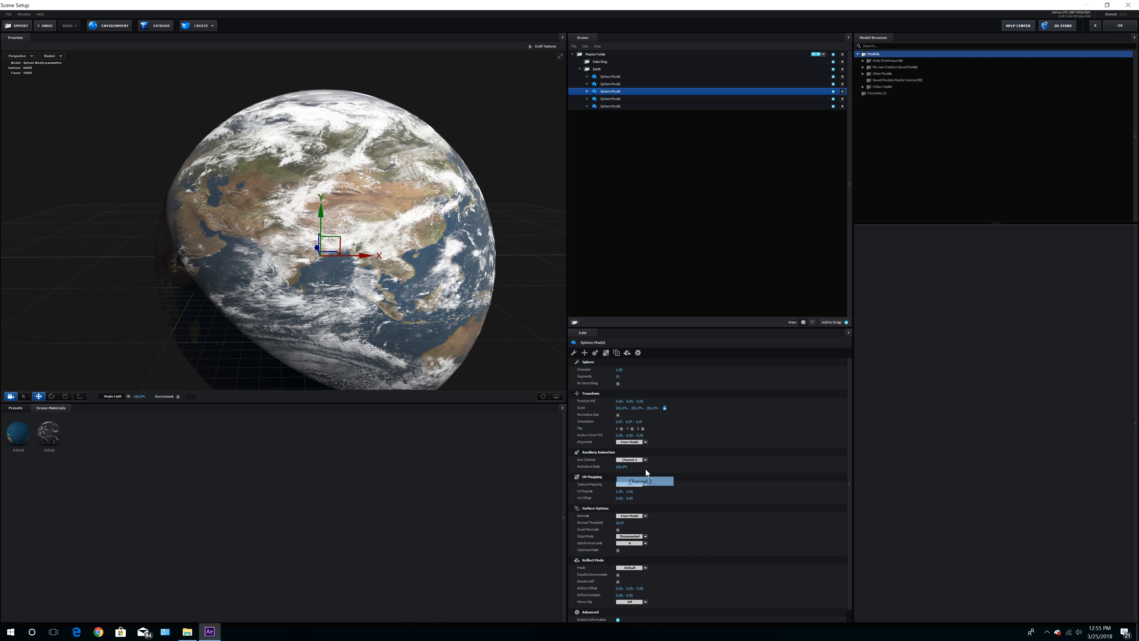
# Assign the first two cloud spheres in the Earth folder to auxiliary Channel 3
pyautogui.click(612, 84)
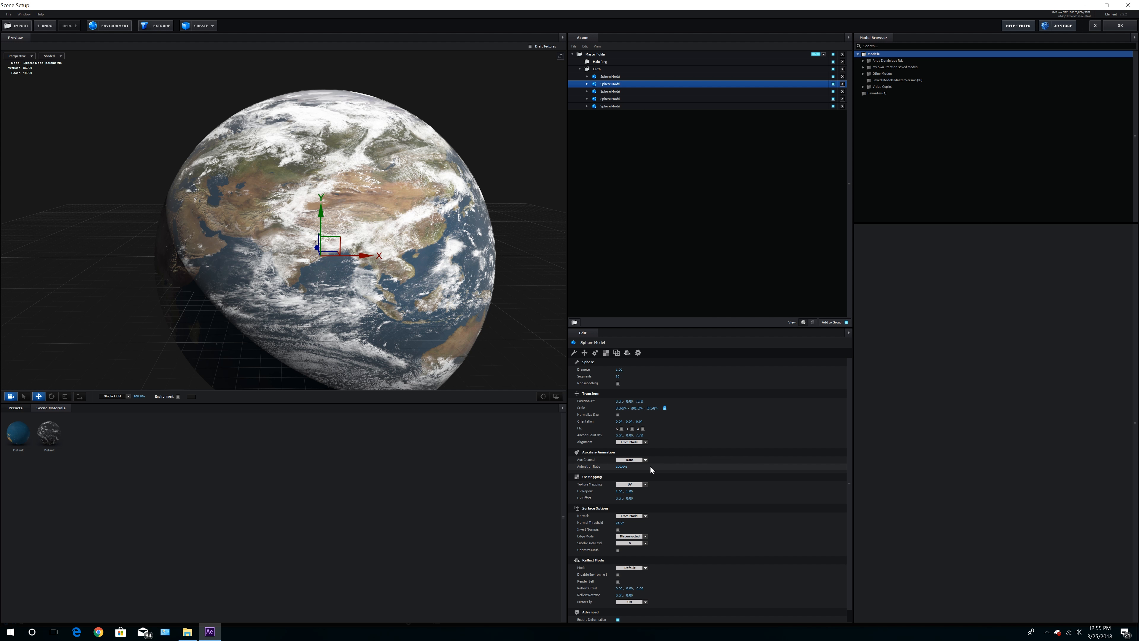
pyautogui.click(639, 460)
pyautogui.click(646, 490)
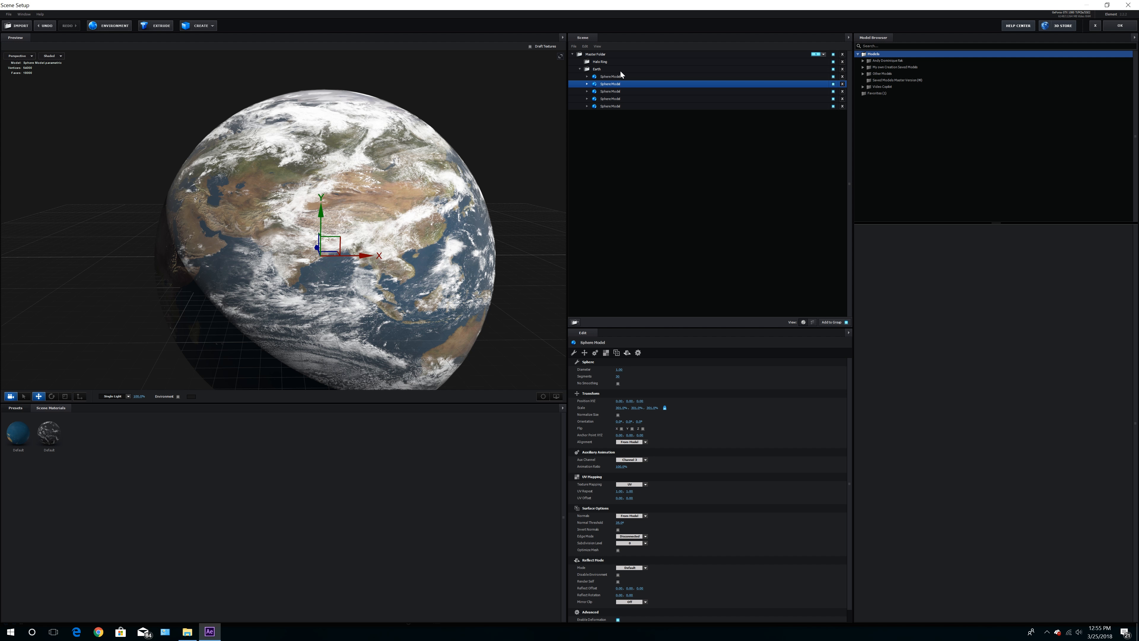
pyautogui.click(613, 76)
pyautogui.click(639, 459)
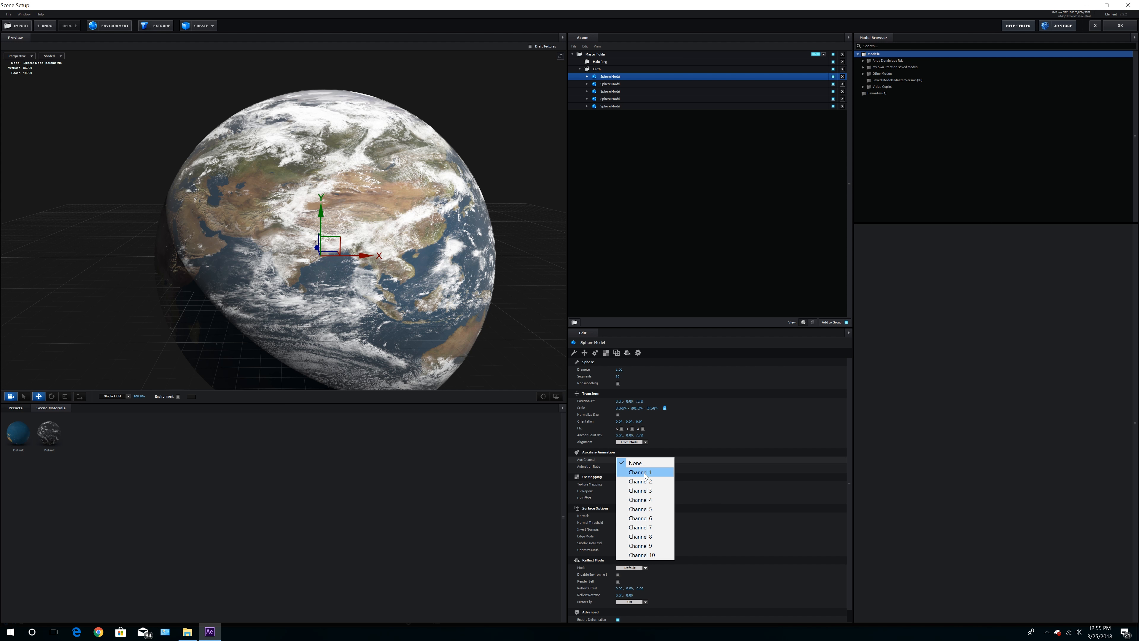
pyautogui.click(641, 490)
# Assign the textured Earth sphere, the last one in the Earth folder, to auxiliary Channel 1
pyautogui.keyDown('ctrl'); pyautogui.click(619, 107); pyautogui.keyUp('ctrl')
pyautogui.click(619, 106)
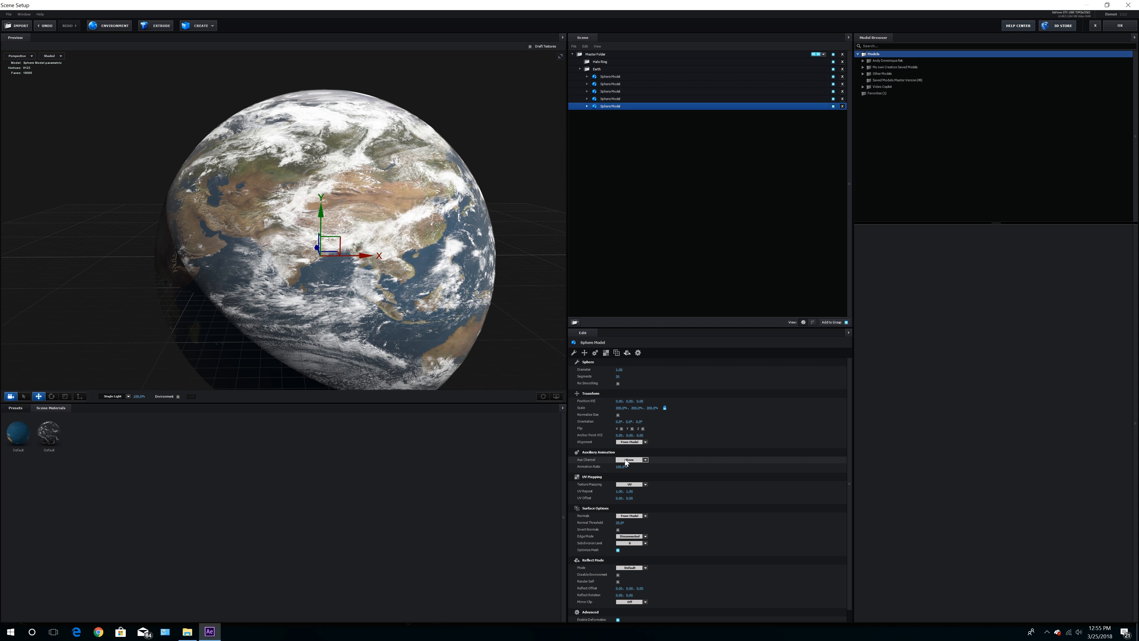
pyautogui.click(630, 459)
pyautogui.click(633, 472)
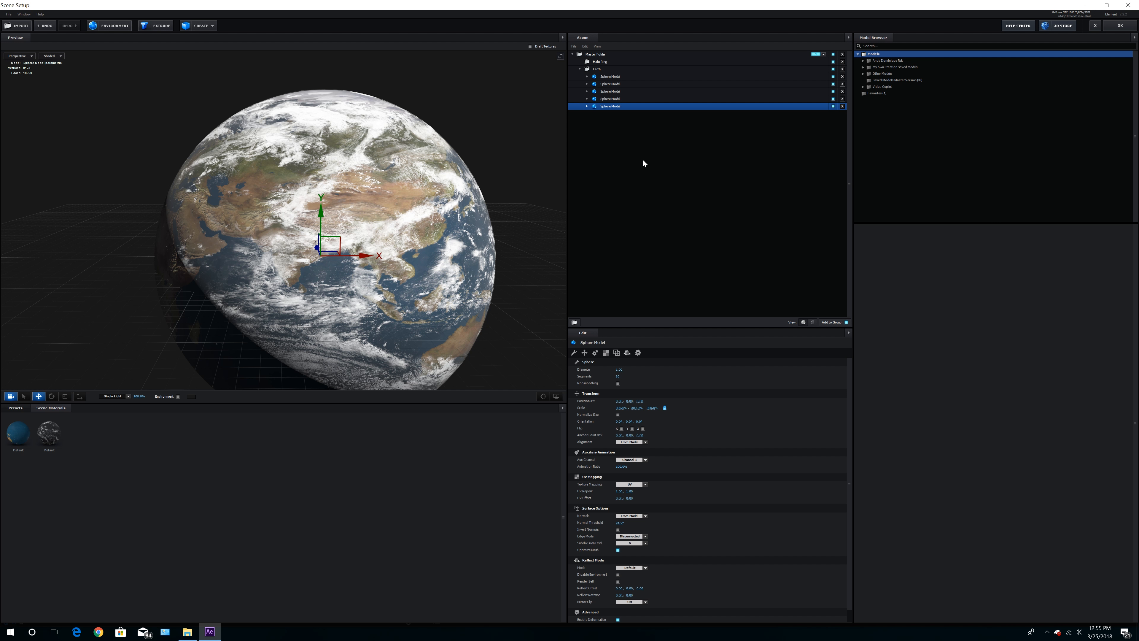
# Check the stacked cloud spheres around the globe and apply the scene setup to return to the composition
pyautogui.click(604, 99)
pyautogui.click(608, 84)
pyautogui.click(609, 77)
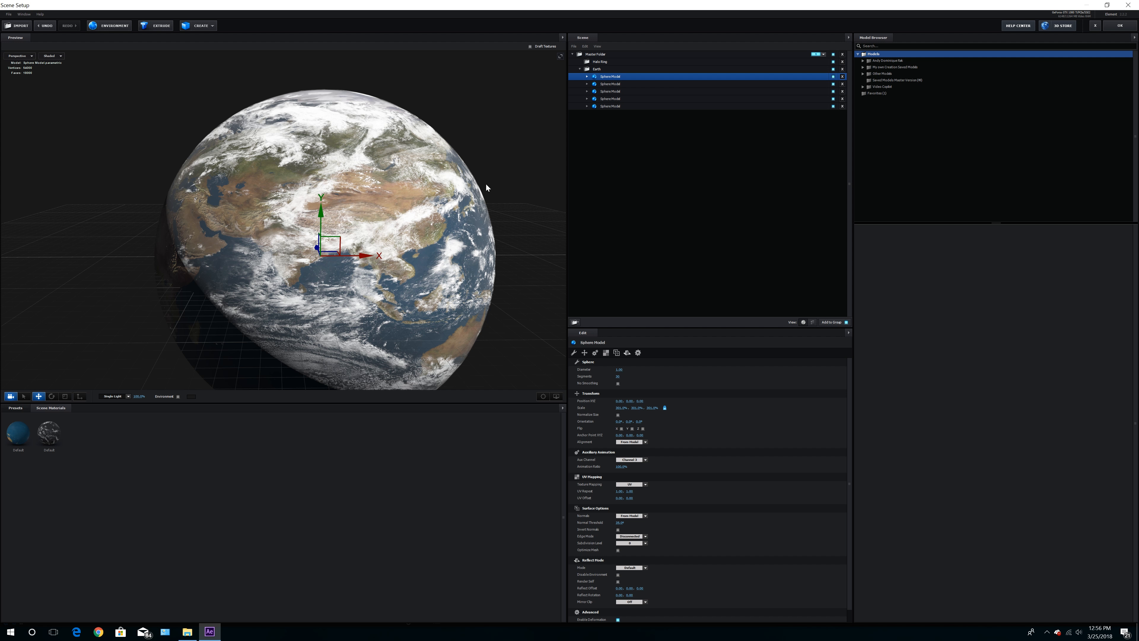
pyautogui.click(610, 92)
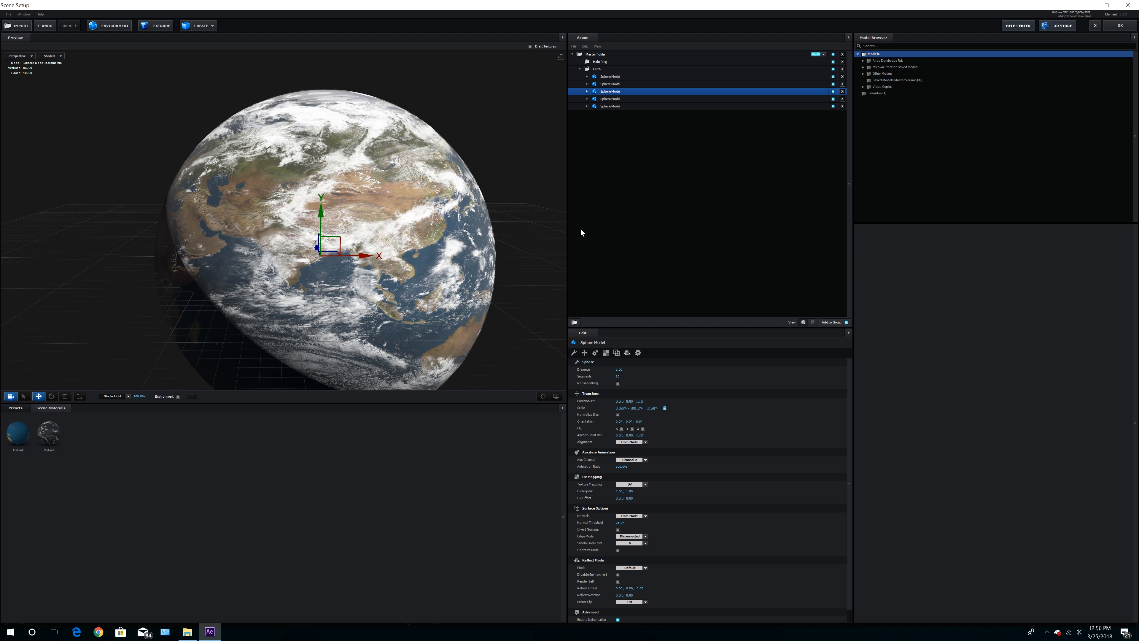
pyautogui.moveTo(451, 249)
pyautogui.mouseDown()
pyautogui.moveTo(429, 246)
pyautogui.moveTo(431, 265)
pyautogui.moveTo(435, 240)
pyautogui.mouseUp()
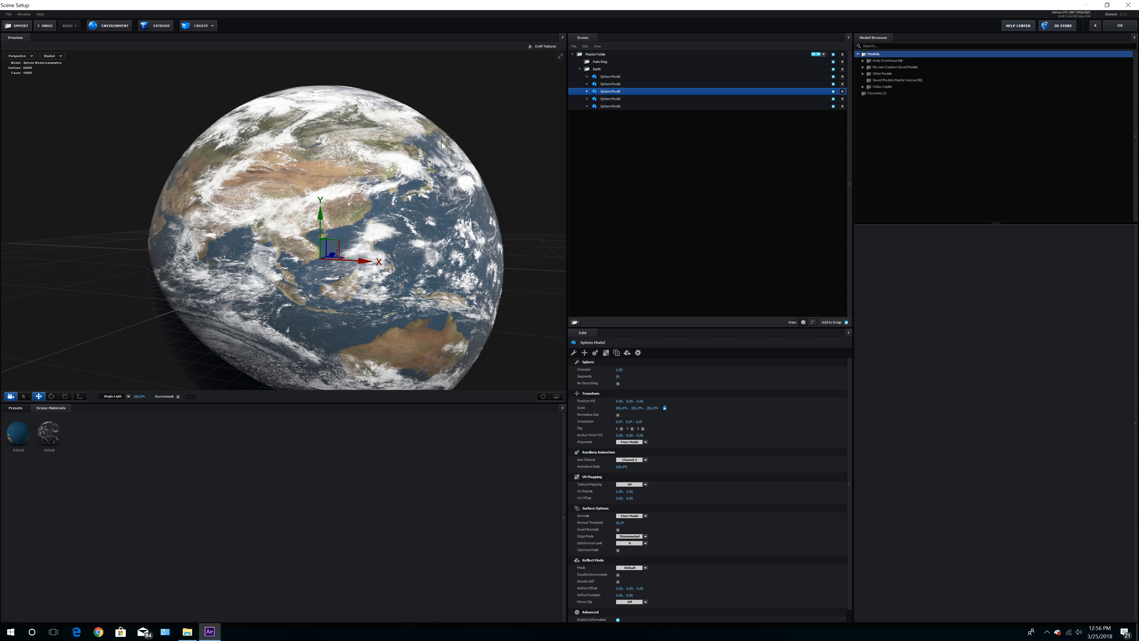
pyautogui.moveTo(477, 277); pyautogui.dragTo(457, 271)
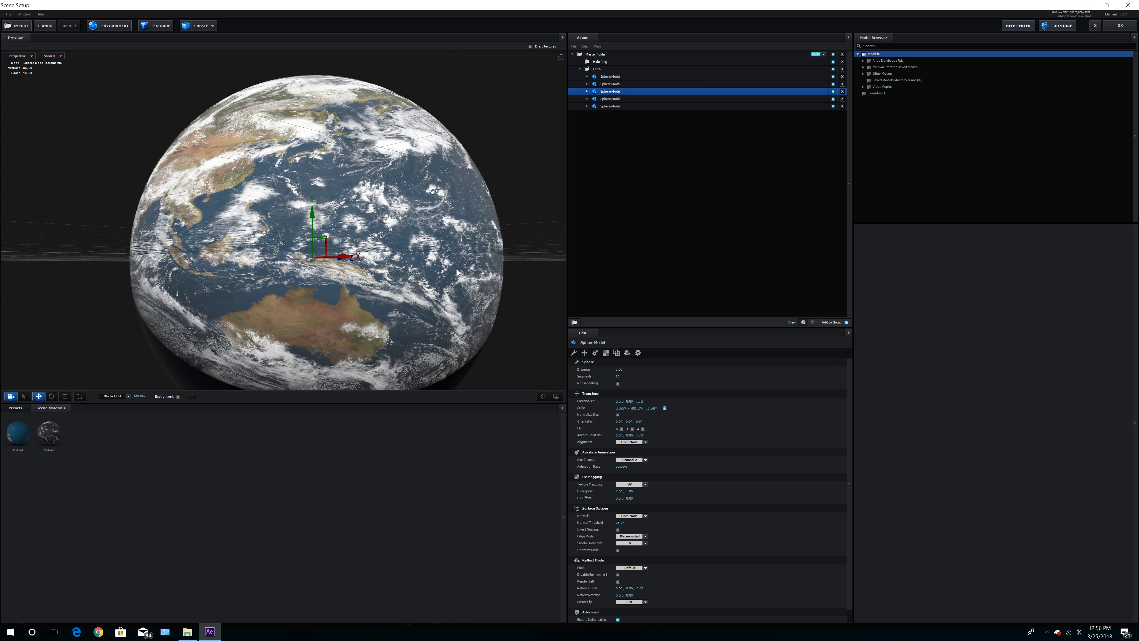
pyautogui.moveTo(458, 271)
pyautogui.mouseDown()
pyautogui.moveTo(444, 261)
pyautogui.moveTo(439, 283)
pyautogui.mouseUp()
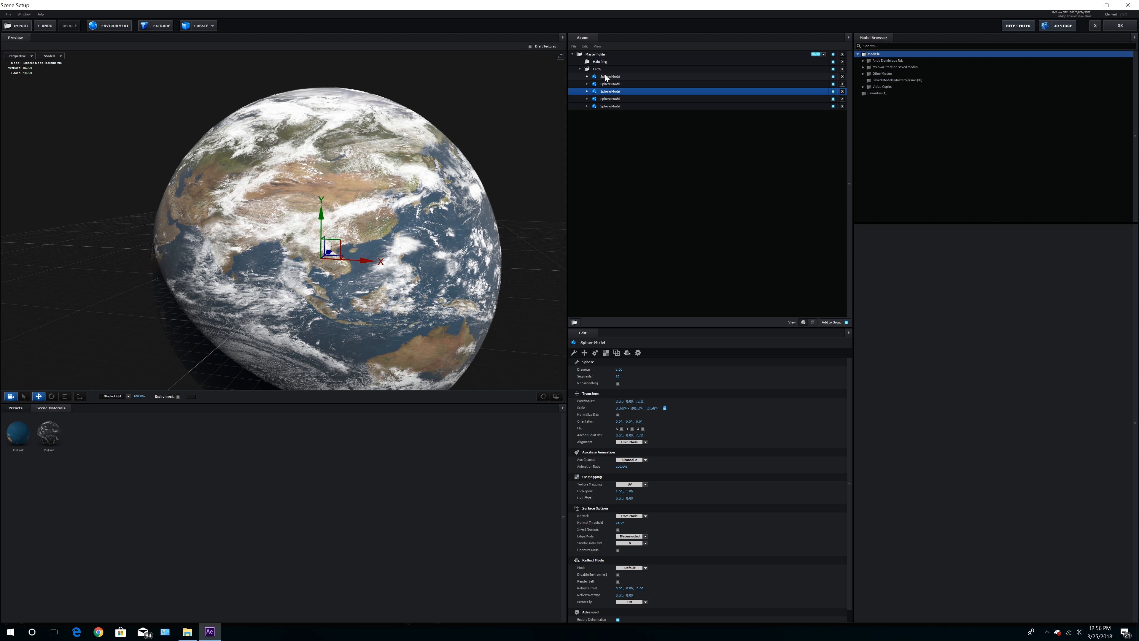
pyautogui.click(1120, 25)
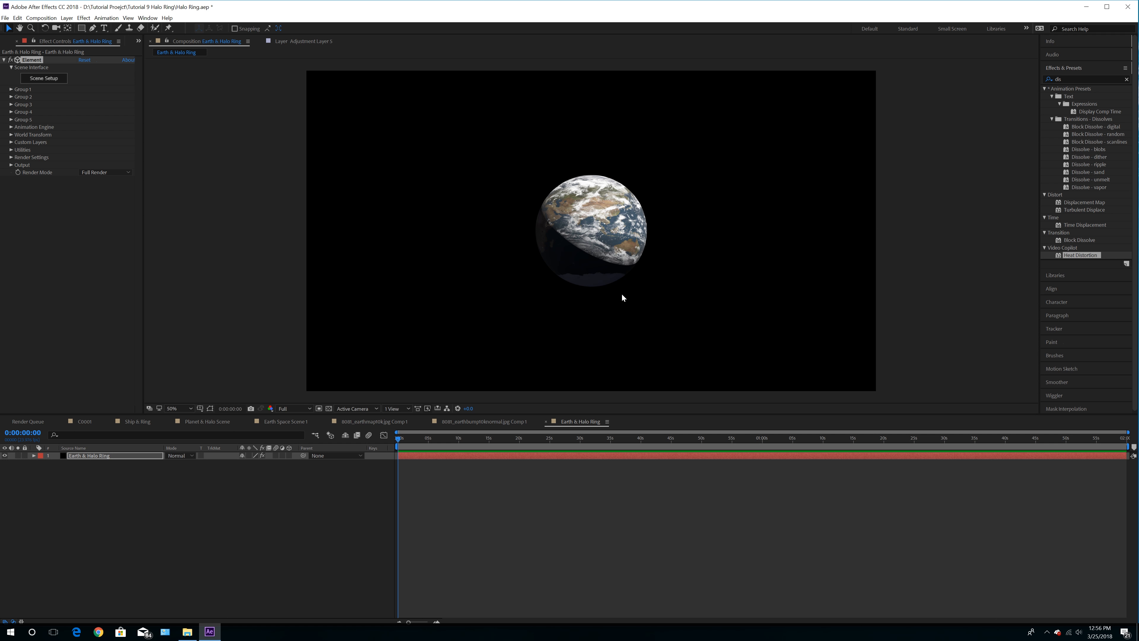
# Create a two-node 35 mm camera and dolly it in until the Earth nearly fills the frame height
pyautogui.click(67, 17)
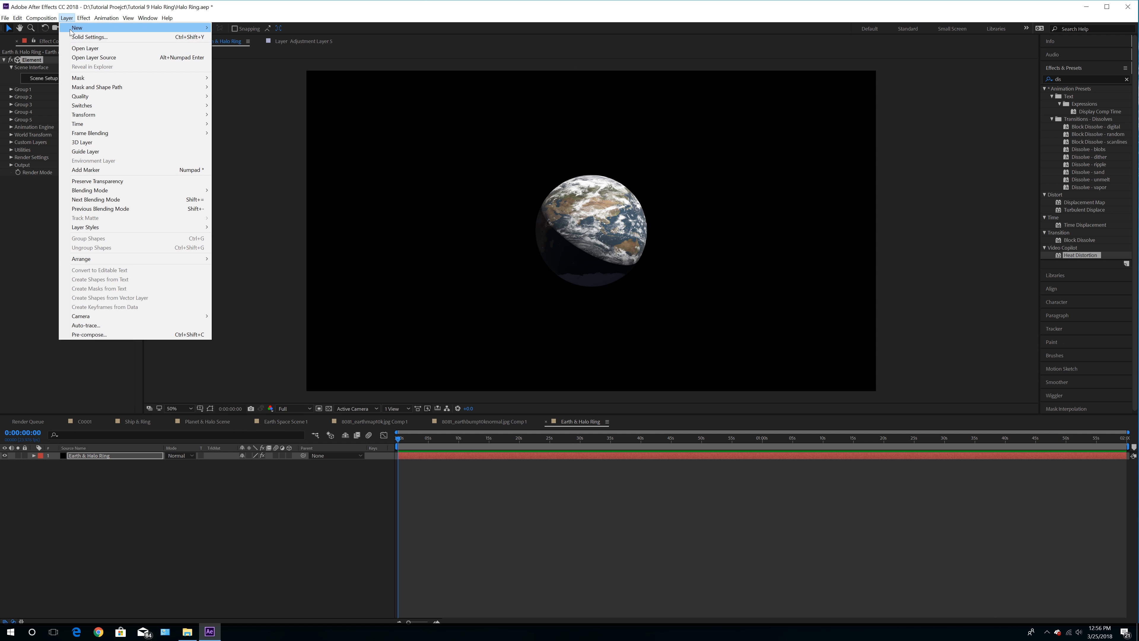
pyautogui.moveTo(90, 28)
pyautogui.click(233, 55)
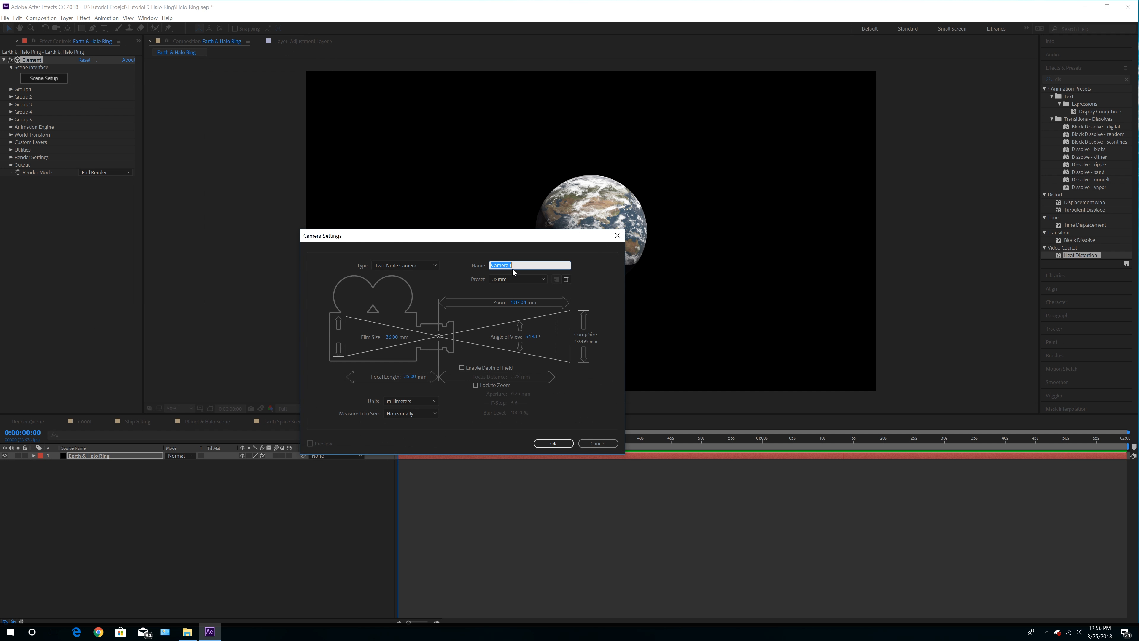
pyautogui.click(551, 444)
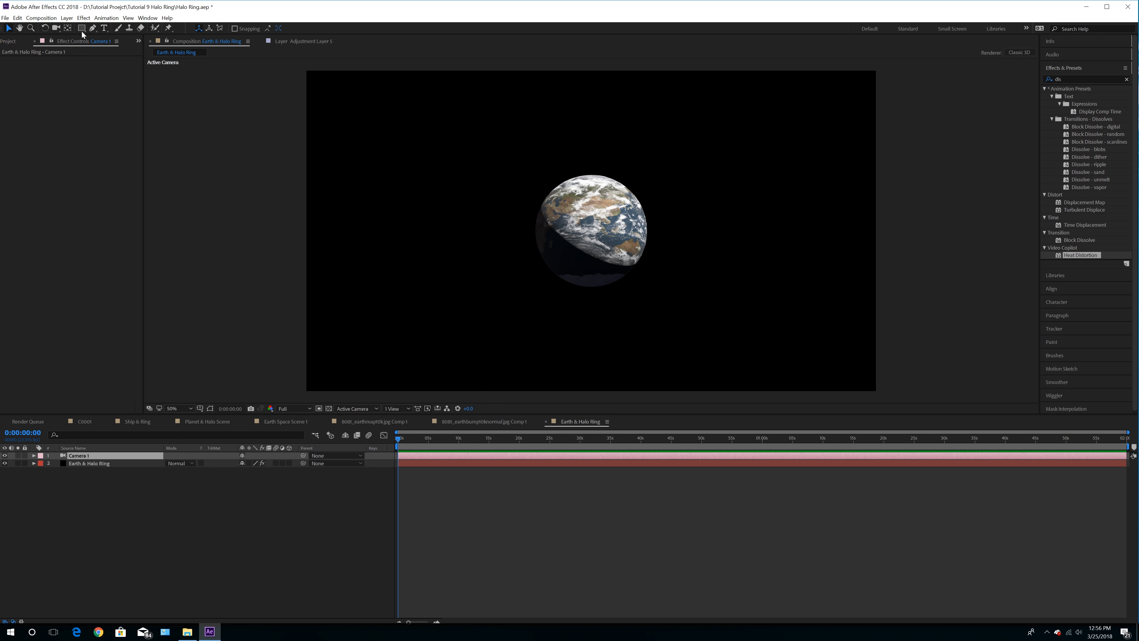
pyautogui.moveTo(612, 295); pyautogui.dragTo(605, 193)
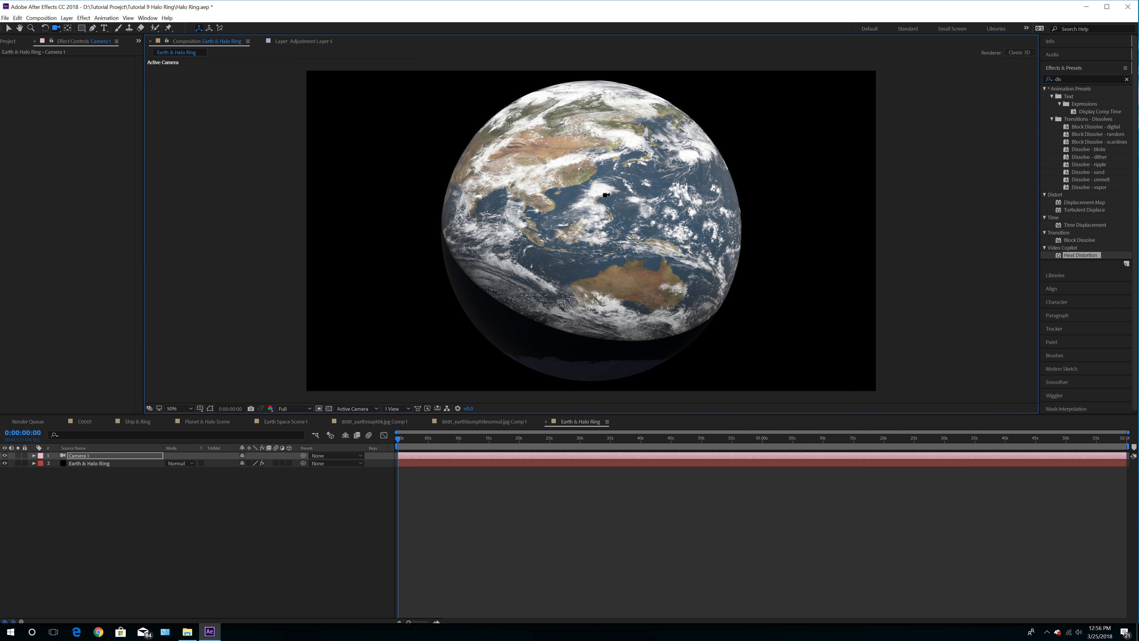
# Orbit the camera around the globe and turn the Earth with Group 1's Channel 1 Y rotation until the Americas face the camera
pyautogui.click(115, 464)
pyautogui.click(11, 90)
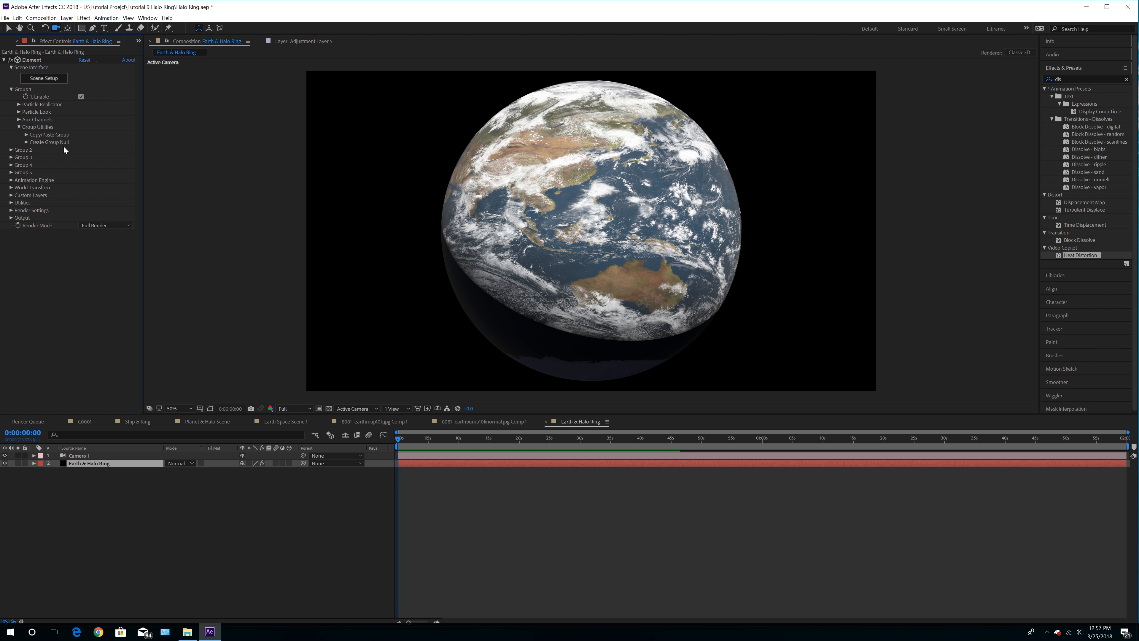
pyautogui.moveTo(601, 221); pyautogui.dragTo(725, 241)
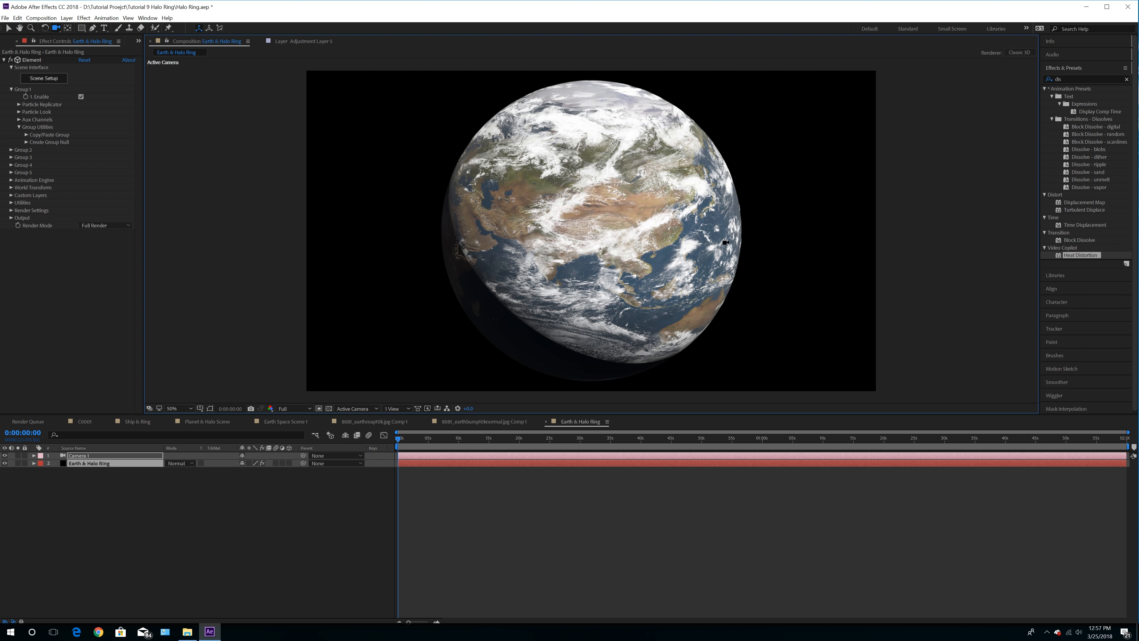
pyautogui.click(19, 119)
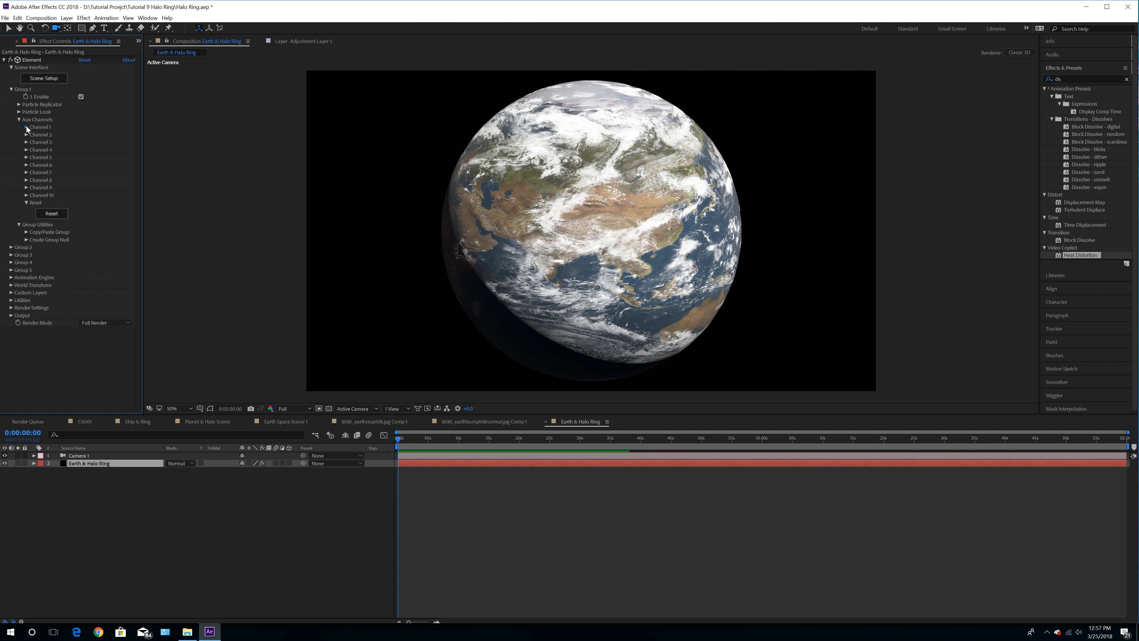
pyautogui.click(26, 127)
pyautogui.click(34, 172)
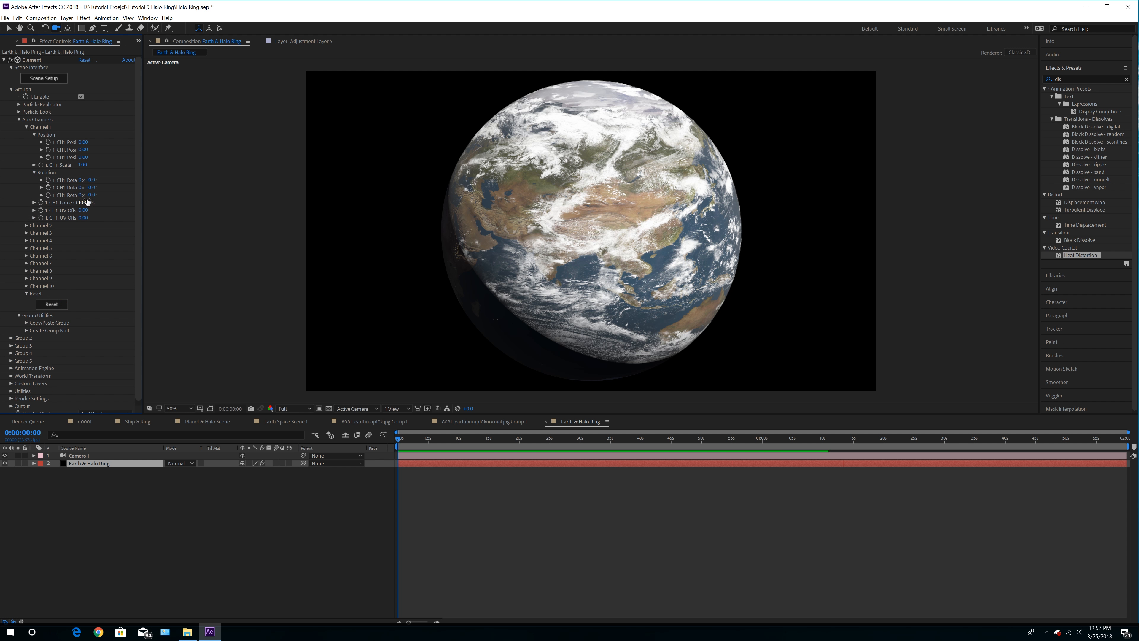
pyautogui.moveTo(91, 187); pyautogui.dragTo(170, 197)
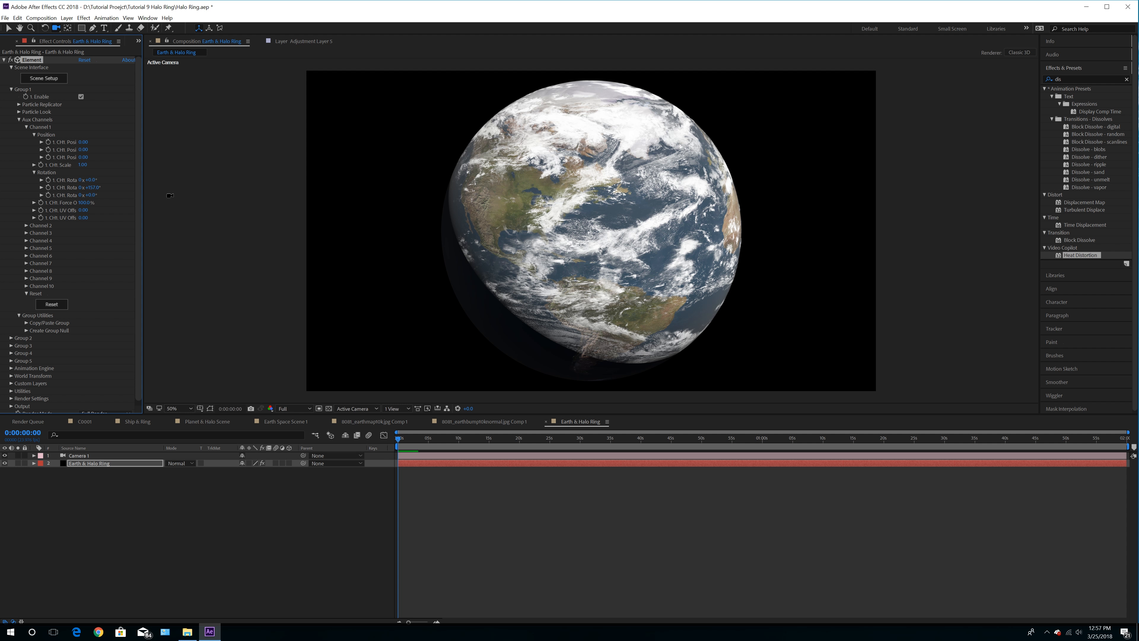
# Rotate the Channel 3 cloud spheres in Group 1 to about -59° around Y
pyautogui.click(25, 232)
pyautogui.click(35, 278)
pyautogui.moveTo(92, 286)
pyautogui.mouseDown()
pyautogui.moveTo(68, 295)
pyautogui.moveTo(98, 278)
pyautogui.mouseUp()
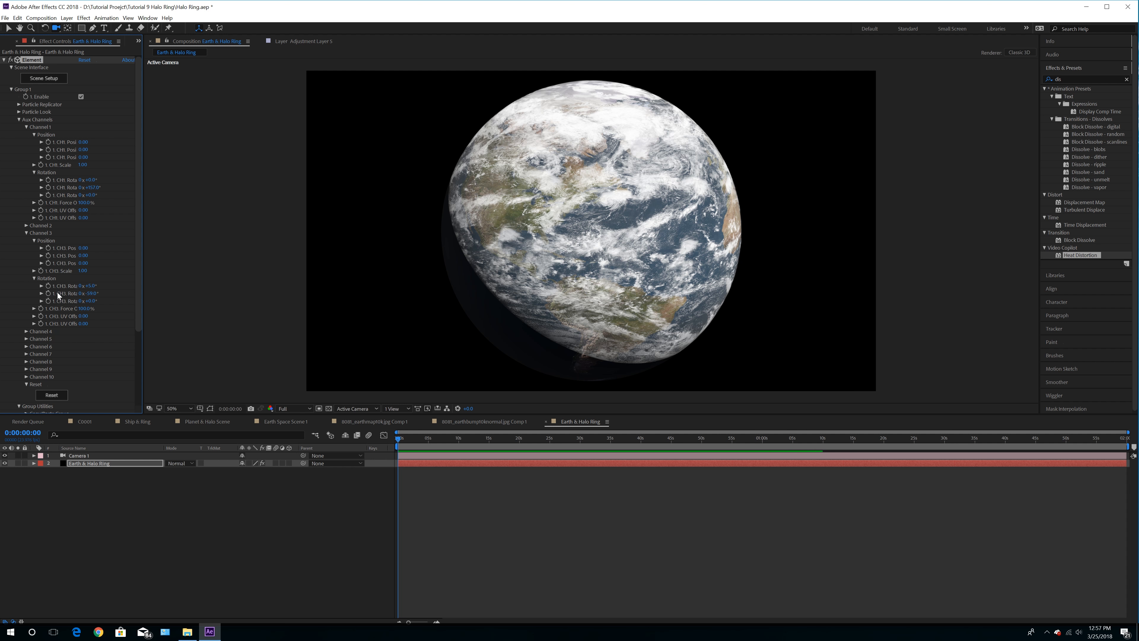
# Enable keyframing for the Y rotation of Channel 2 and Channel 3 at the start of the composition
pyautogui.click(27, 225)
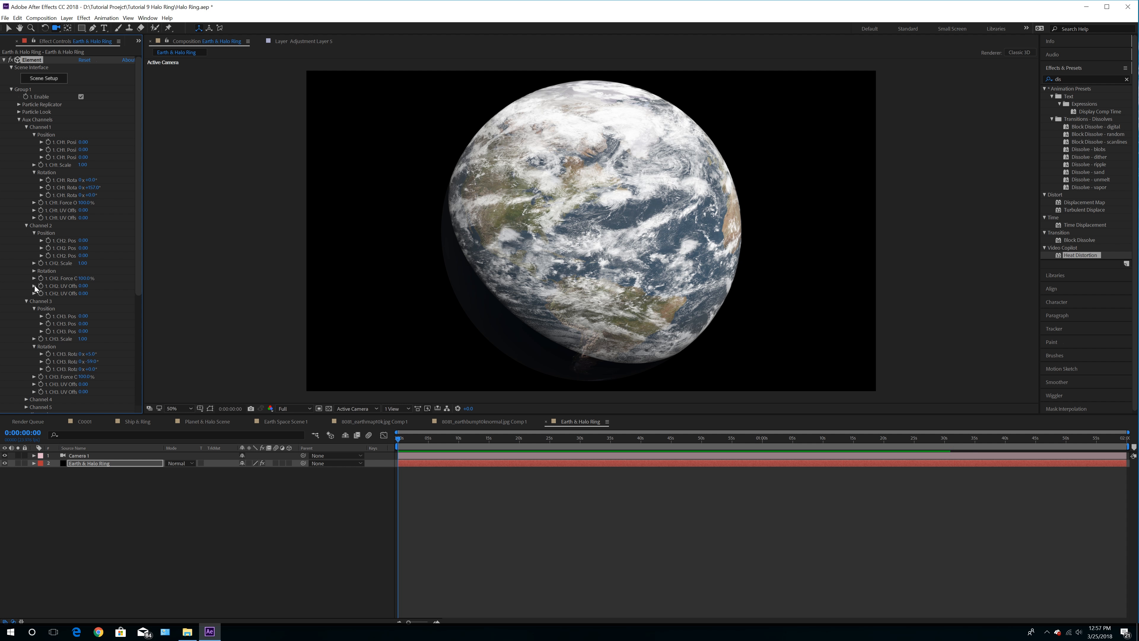
pyautogui.click(34, 271)
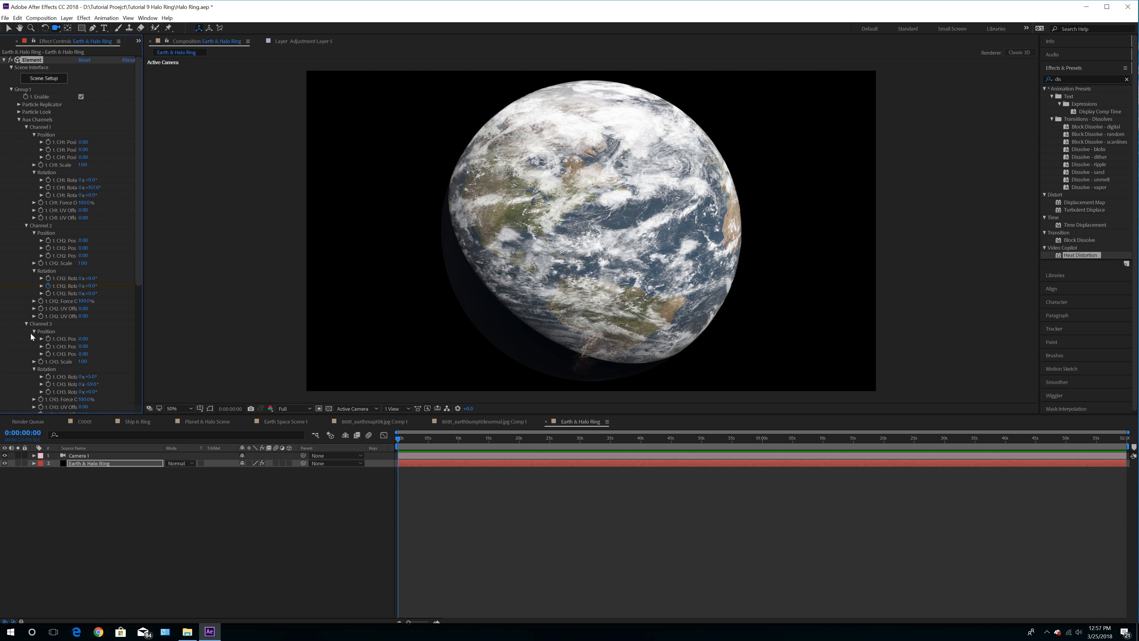
pyautogui.click(48, 346)
pyautogui.scroll(-1, 117, 353)
pyautogui.click(48, 364)
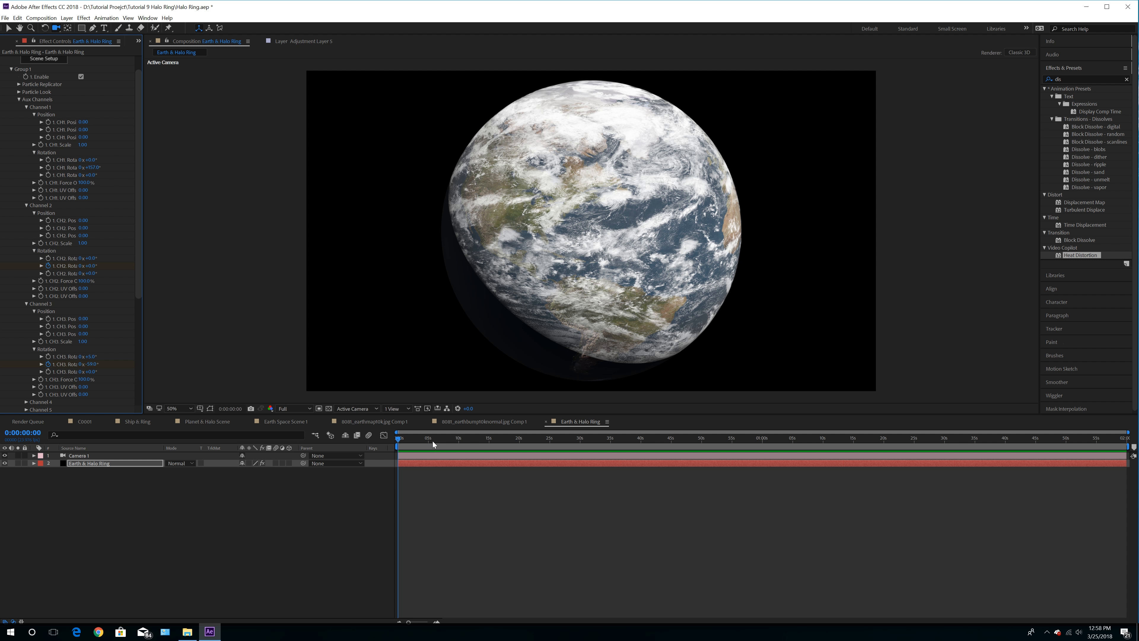
# At 0:00:09:23, set the Channel 3 Y rotation to -63°
pyautogui.click(458, 440)
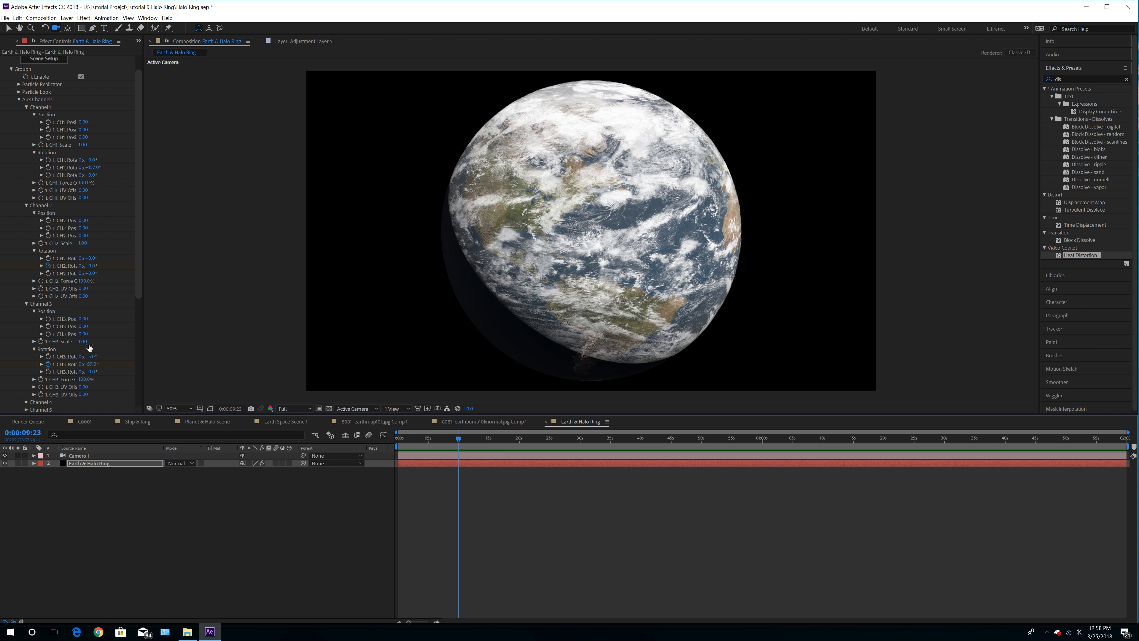
pyautogui.click(92, 364)
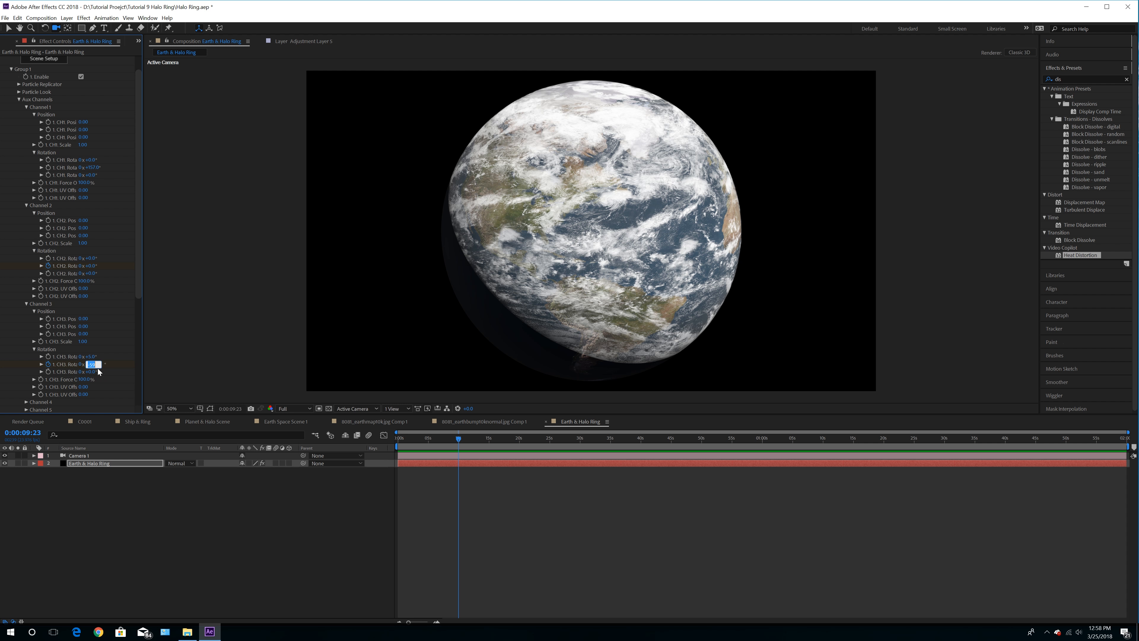
pyautogui.write('-63')
pyautogui.press('Return')
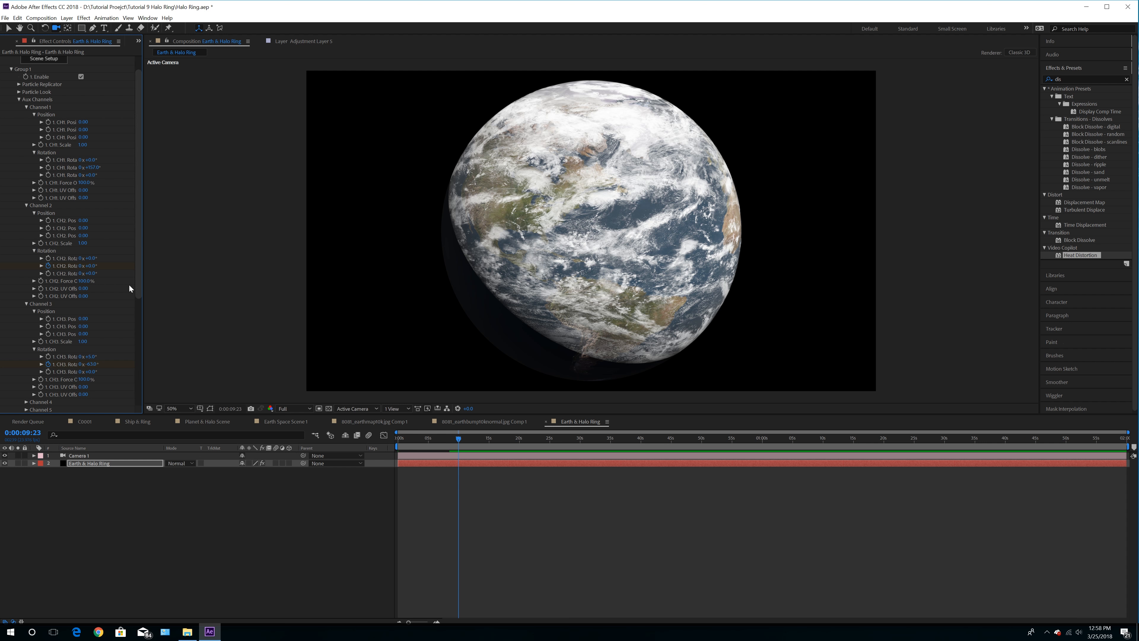
# Set the Channel 2 Y rotation to -1.5° at the same time position
pyautogui.click(91, 266)
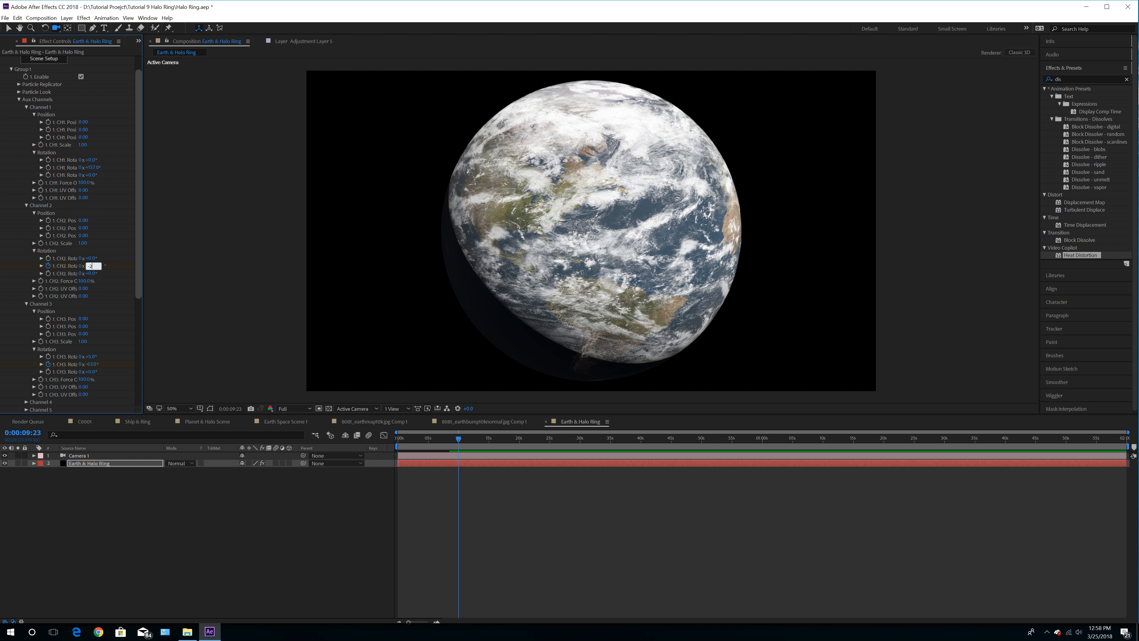
pyautogui.press('Return')
pyautogui.click(91, 266)
pyautogui.write('-1.5')
pyautogui.press('Return')
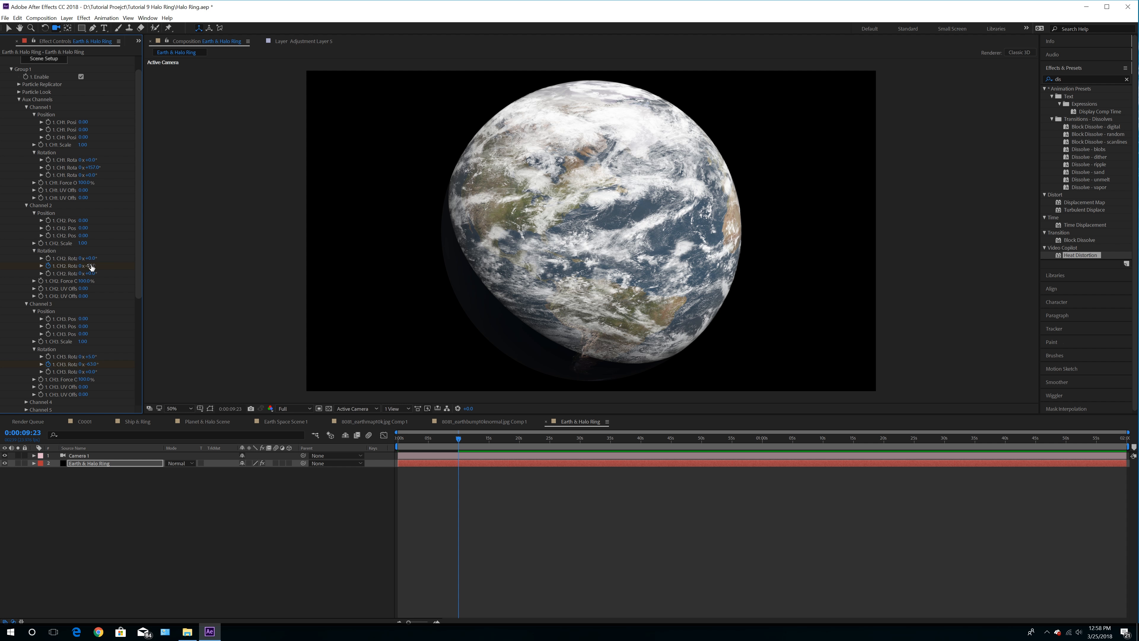
# Scrub through the first ten seconds to review the cloud movement over the Earth
pyautogui.moveTo(399, 438); pyautogui.dragTo(460, 443)
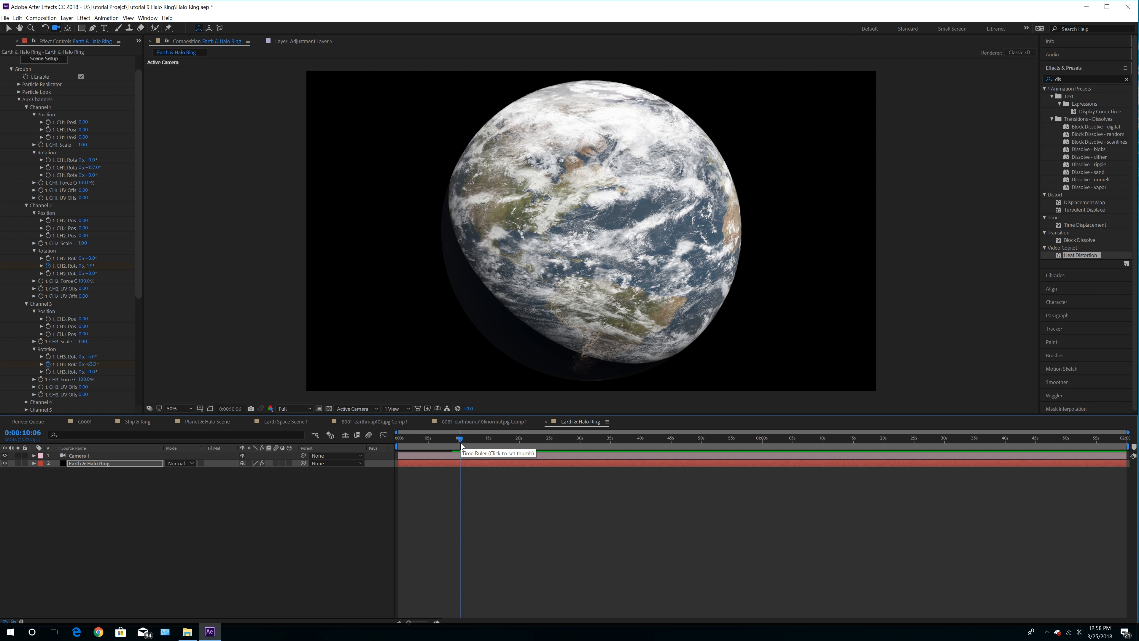
pyautogui.moveTo(460, 441)
pyautogui.mouseDown()
pyautogui.moveTo(393, 448)
pyautogui.moveTo(458, 443)
pyautogui.mouseUp()
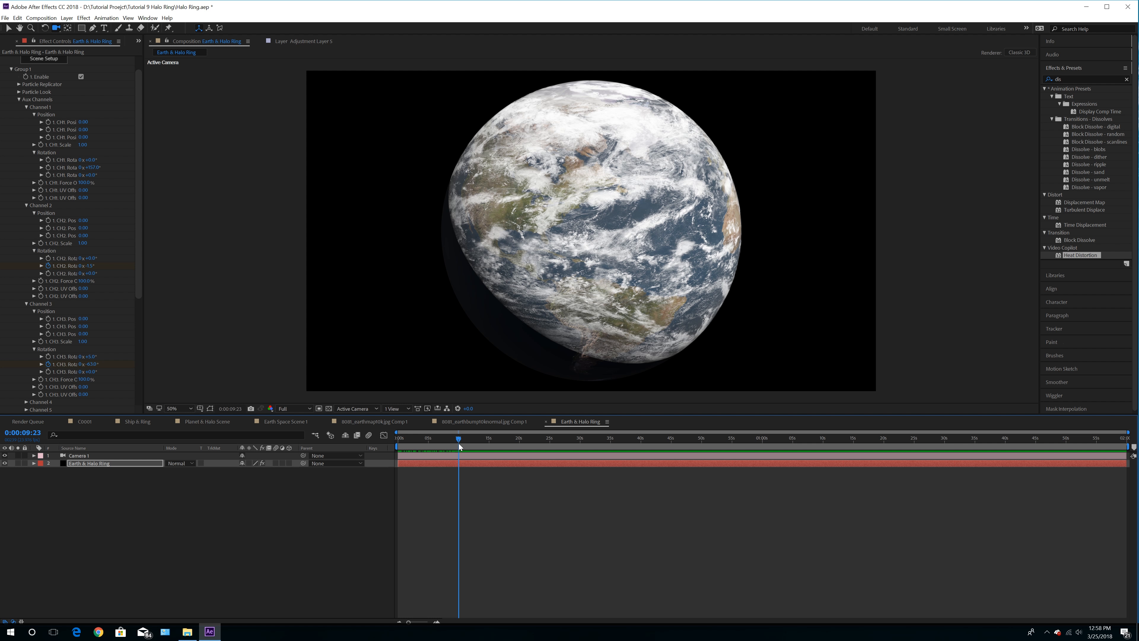
pyautogui.moveTo(459, 443); pyautogui.dragTo(389, 446)
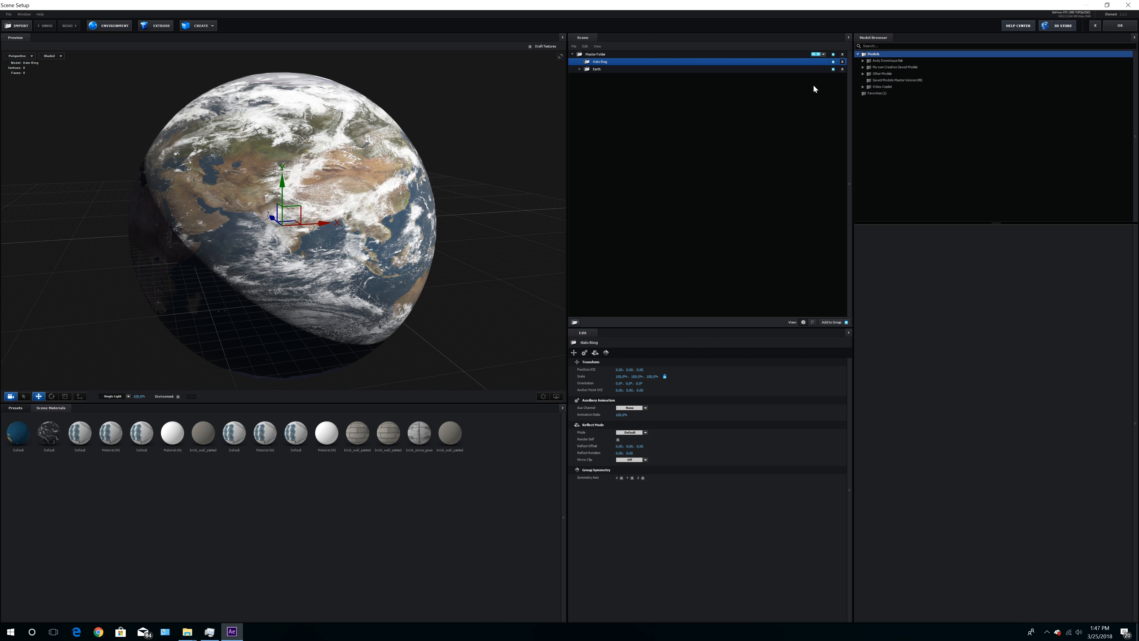
# Hide the Earth group and import the Halo Ring OBJ model from the tutorial's Ring folder into the Halo Ring group
pyautogui.click(833, 69)
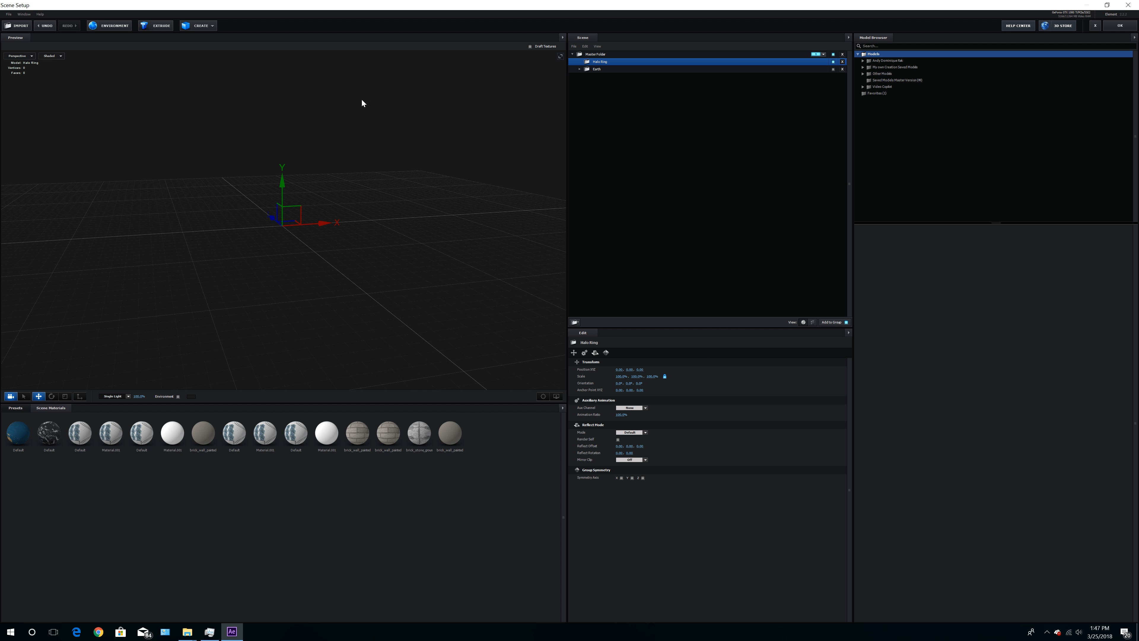
pyautogui.click(17, 25)
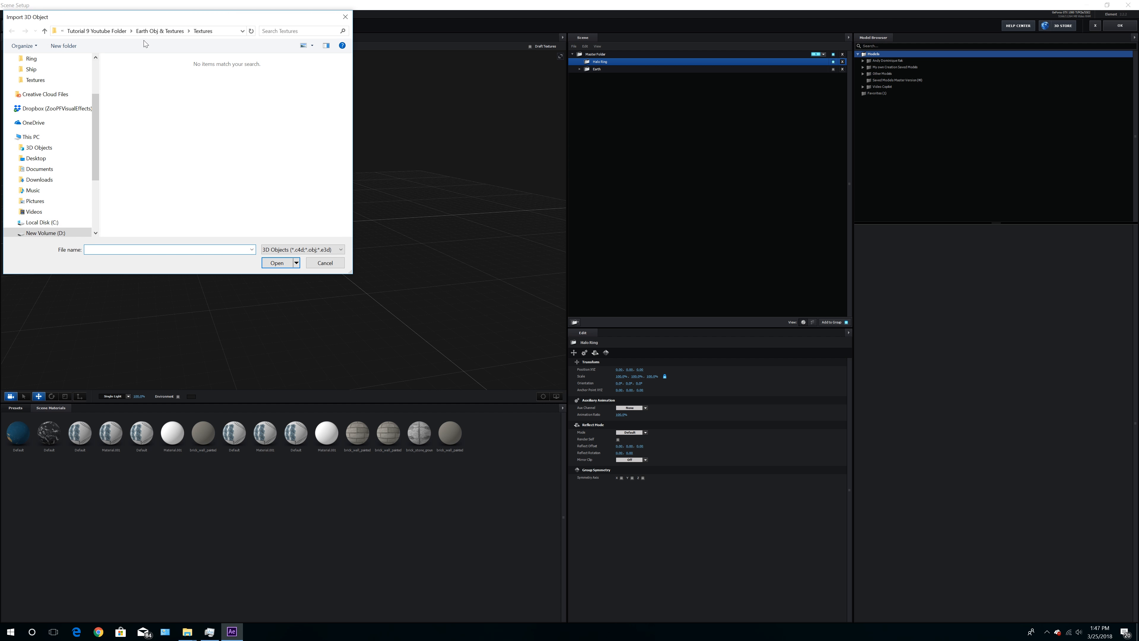
pyautogui.click(118, 35)
pyautogui.doubleClick(130, 92)
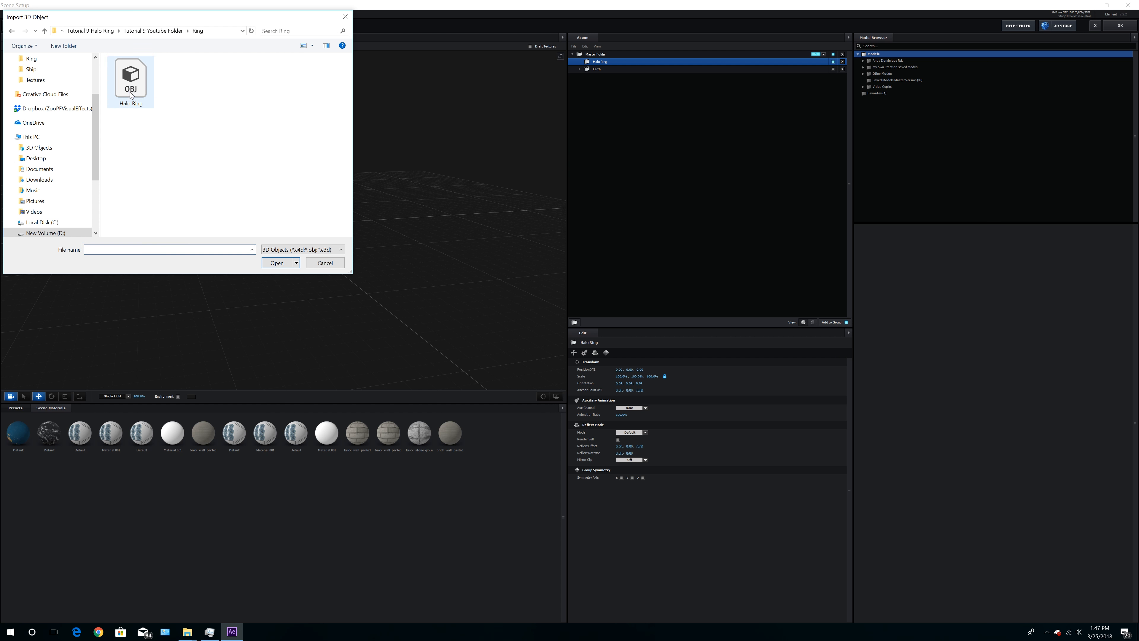
pyautogui.doubleClick(142, 82)
pyautogui.click(613, 377)
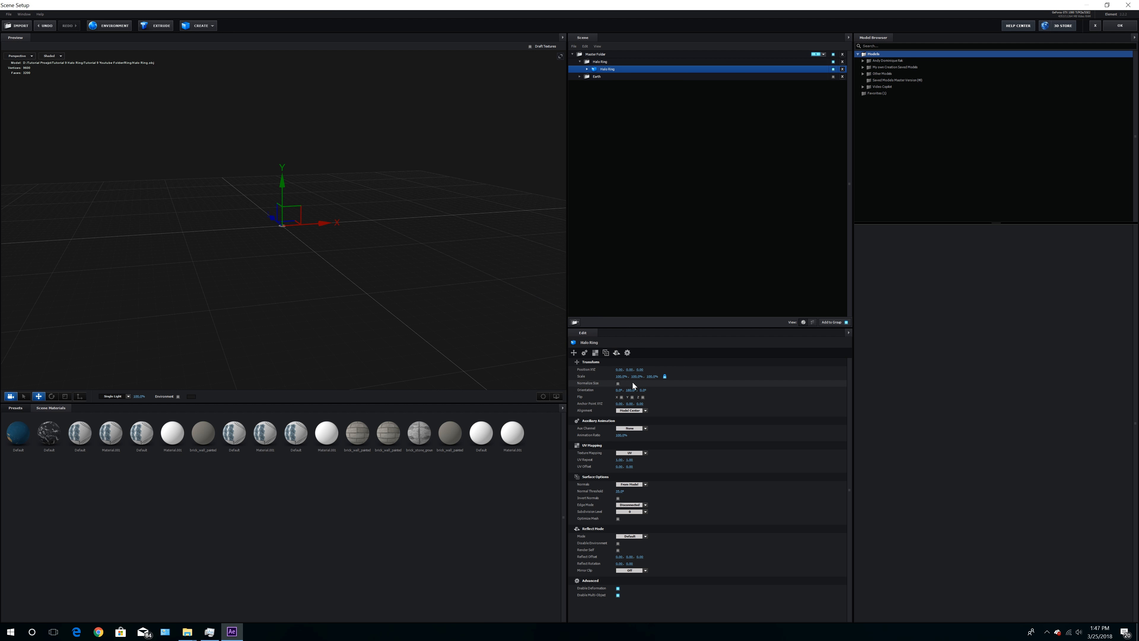
# Normalize the imported ring's size and set its uniform scale to 50%
pyautogui.click(618, 383)
pyautogui.click(621, 376)
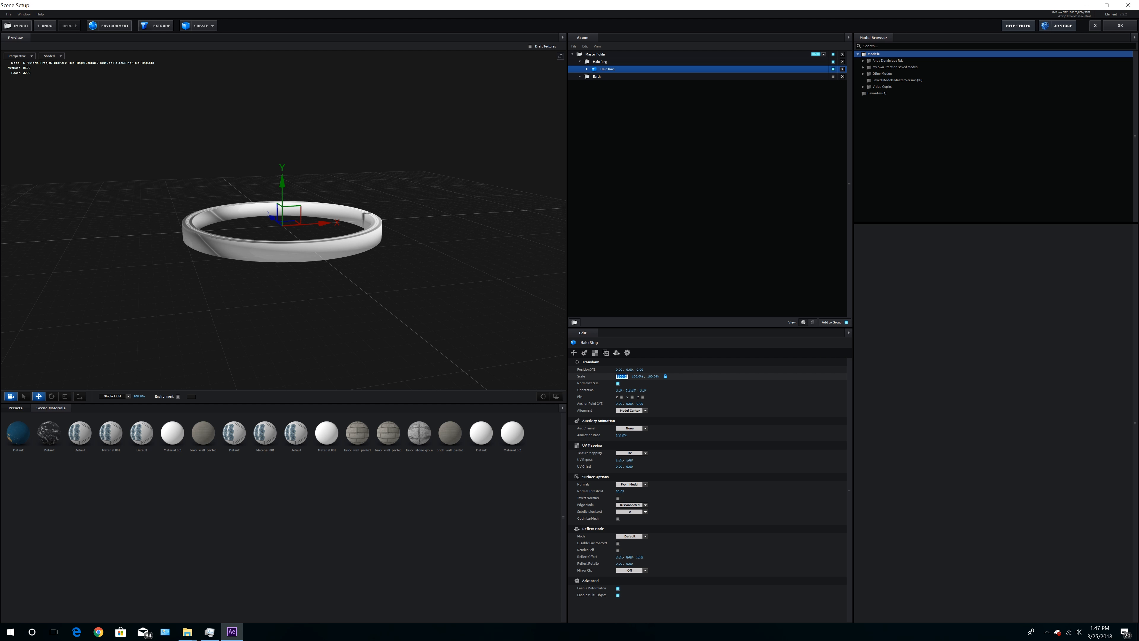
pyautogui.write('50')
pyautogui.press('Return')
pyautogui.moveTo(391, 147); pyautogui.dragTo(437, 153)
pyautogui.click(544, 397)
pyautogui.moveTo(428, 251); pyautogui.dragTo(412, 296)
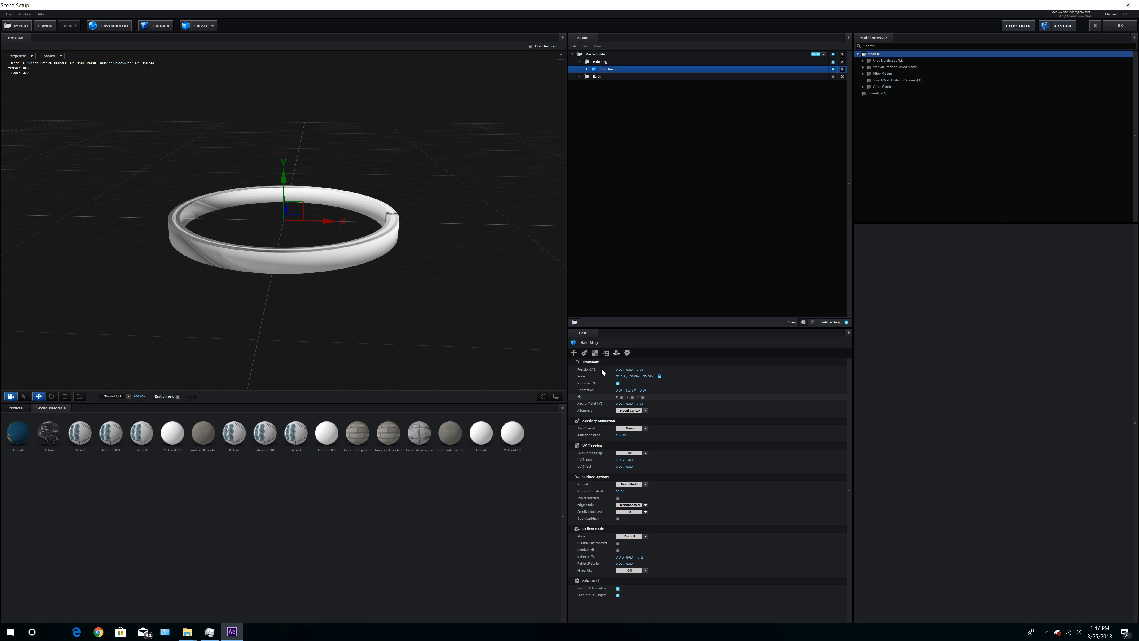
# Assign the "OBJ_for_3ds_max [Albedo] to match terrain" image from the tutorial's Ring folder as the diffuse texture of the ring's inner terrain material
pyautogui.click(587, 69)
pyautogui.click(617, 85)
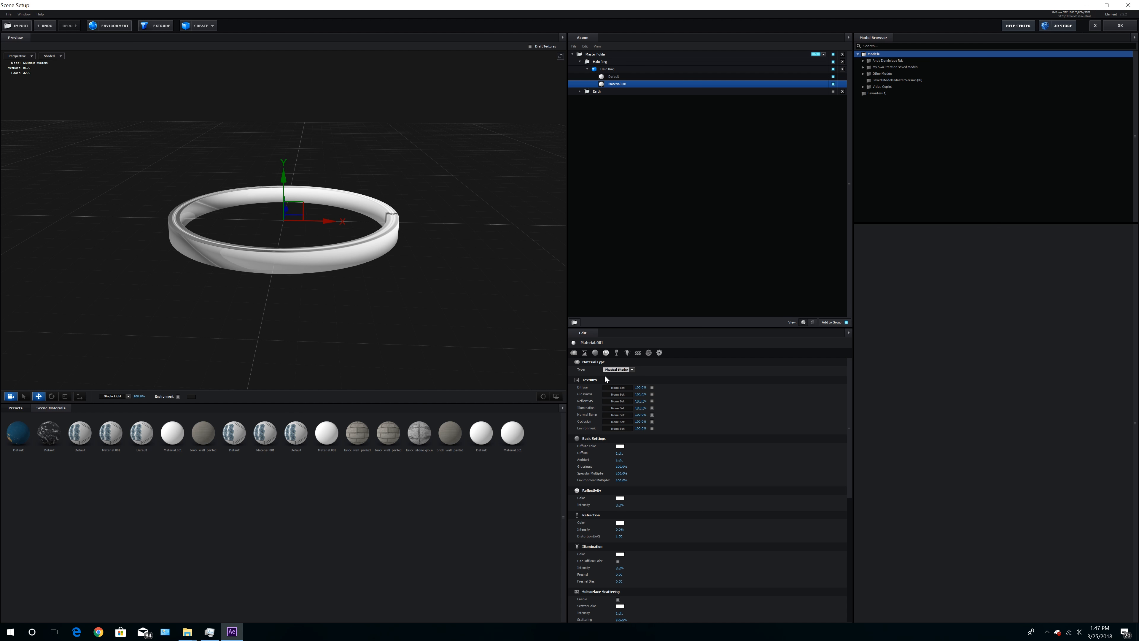
pyautogui.click(618, 387)
pyautogui.click(657, 358)
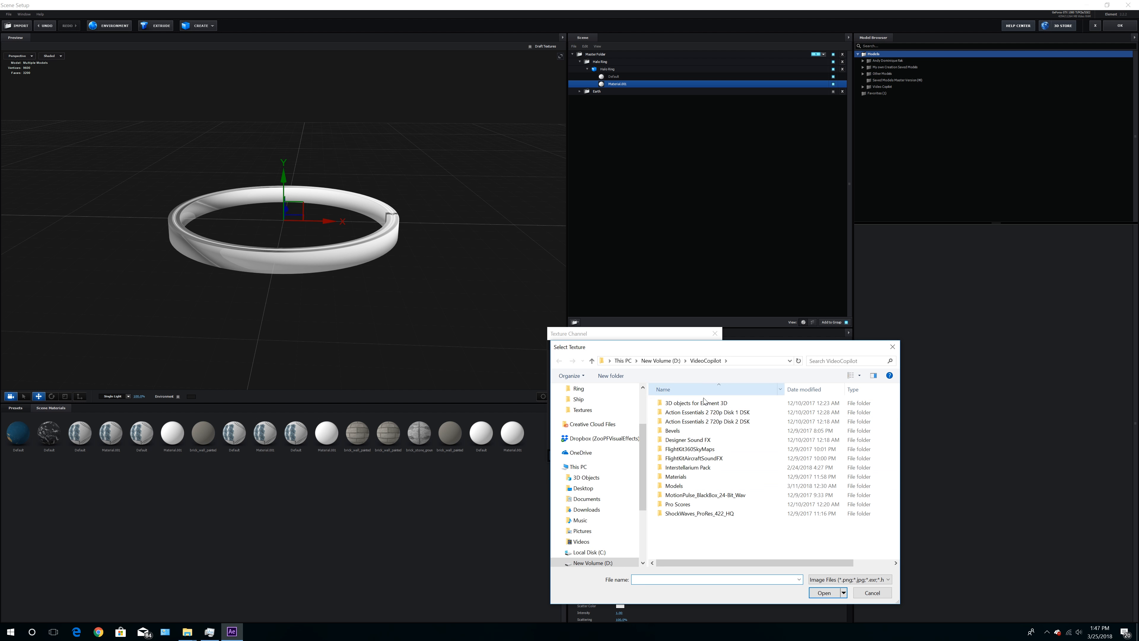
pyautogui.click(590, 564)
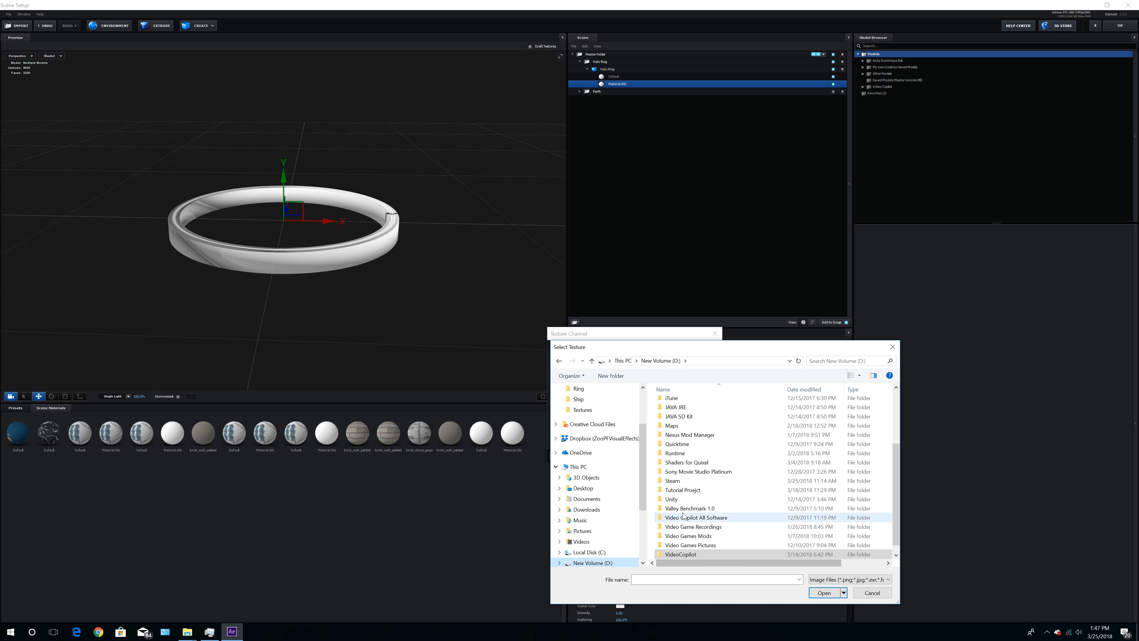
pyautogui.doubleClick(683, 489)
pyautogui.doubleClick(684, 412)
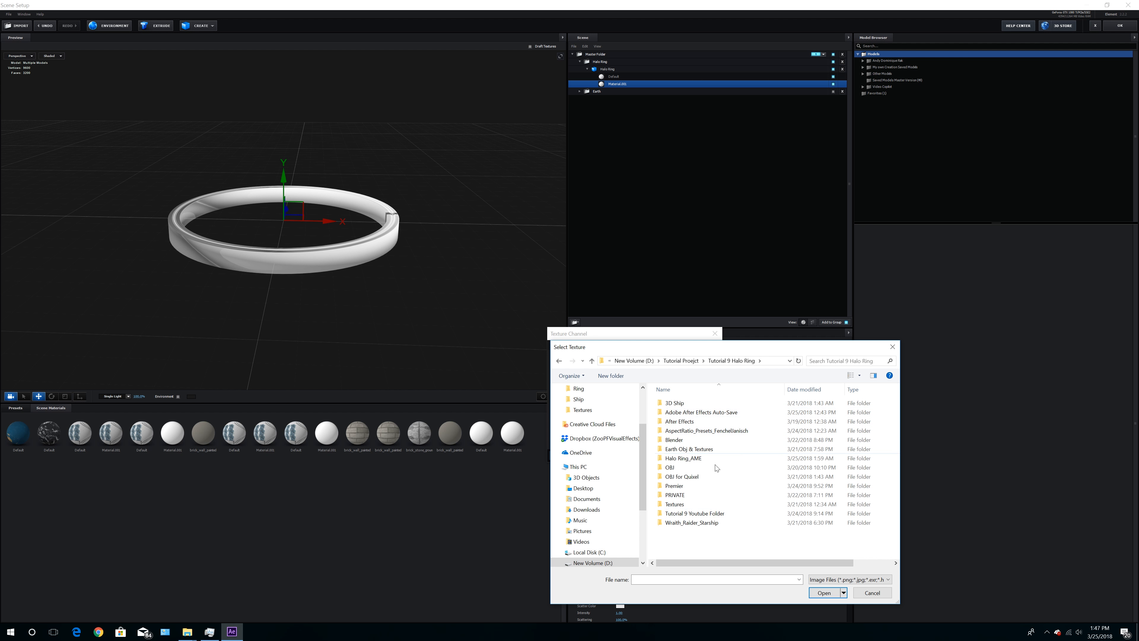
pyautogui.doubleClick(691, 514)
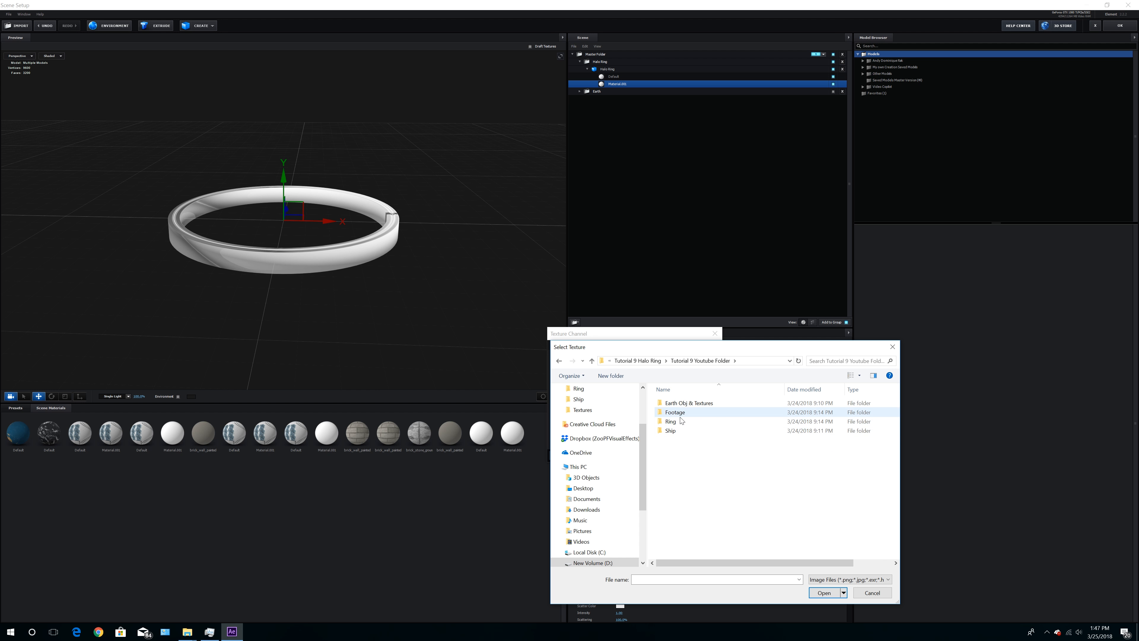
pyautogui.doubleClick(670, 421)
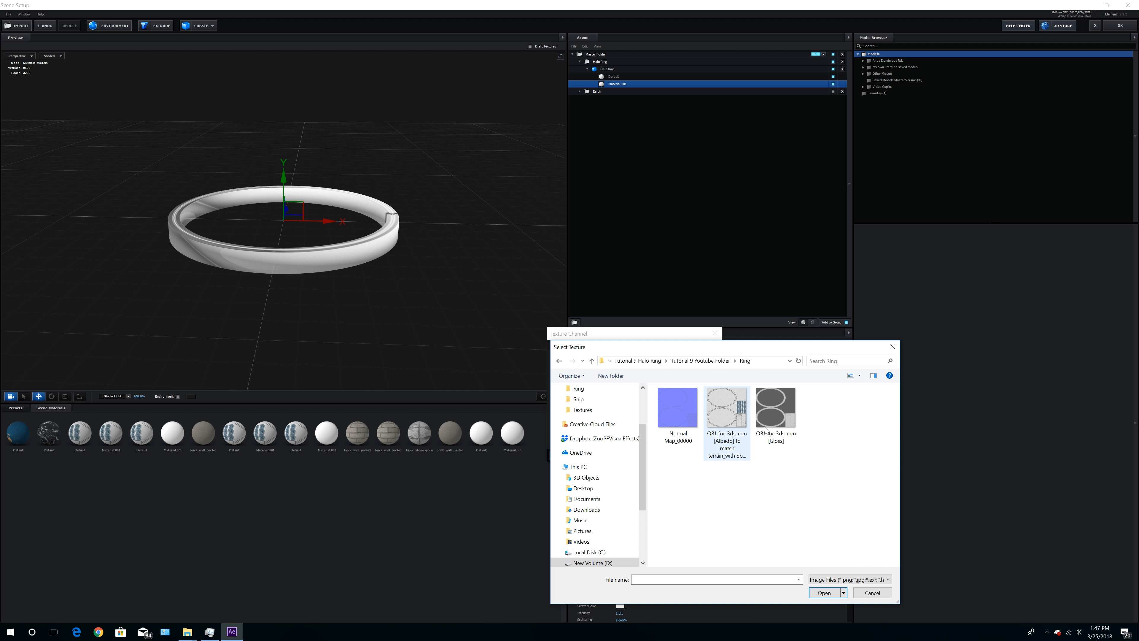
pyautogui.doubleClick(726, 413)
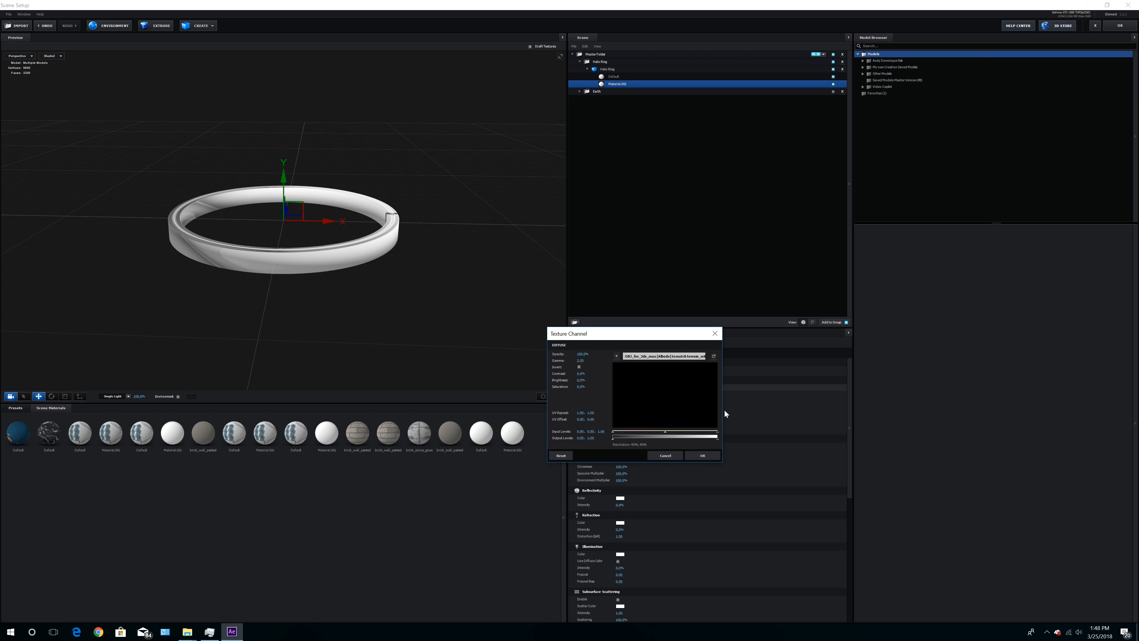
pyautogui.click(699, 455)
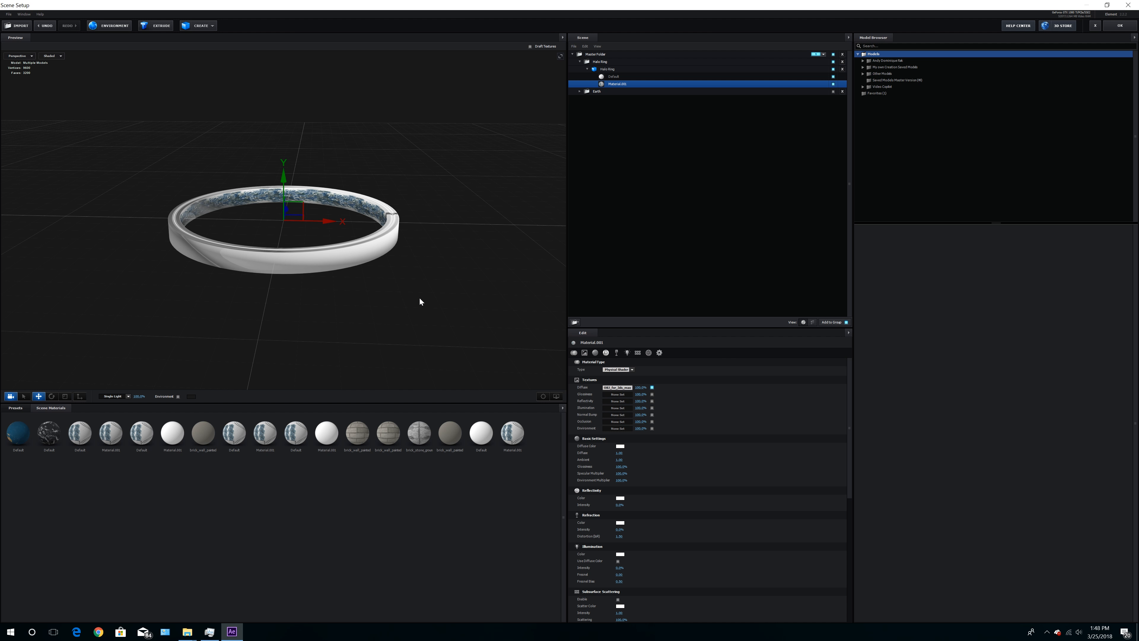
# Assign the same "OBJ_for_3ds_max [Albedo] to match terrain" image as the diffuse texture of the ring's Default material
pyautogui.click(613, 77)
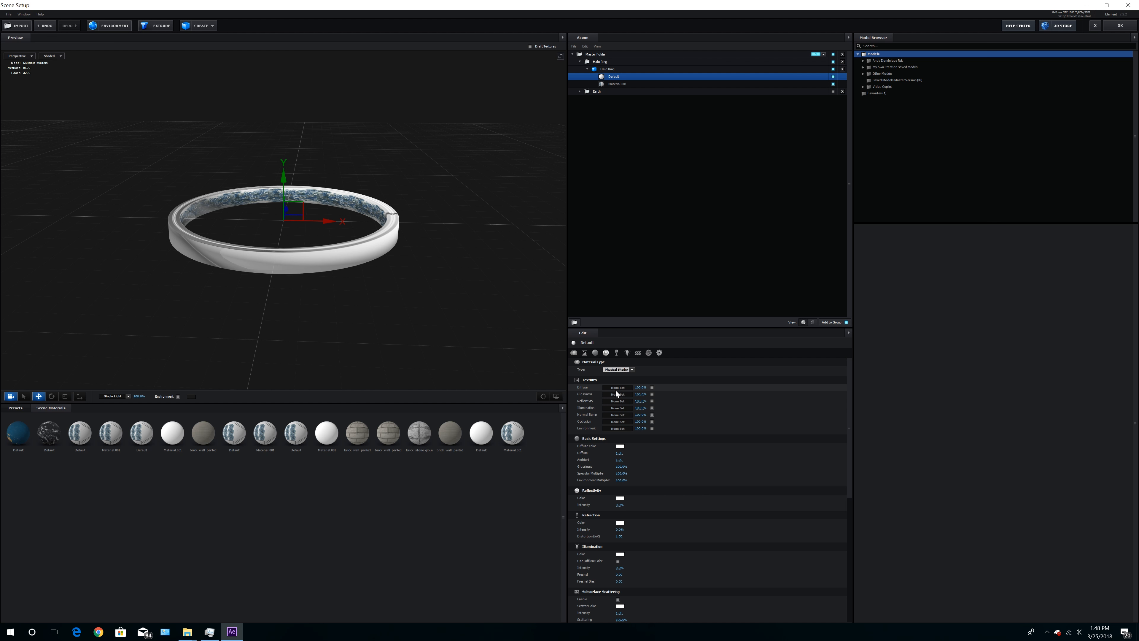
pyautogui.click(622, 387)
pyautogui.click(650, 358)
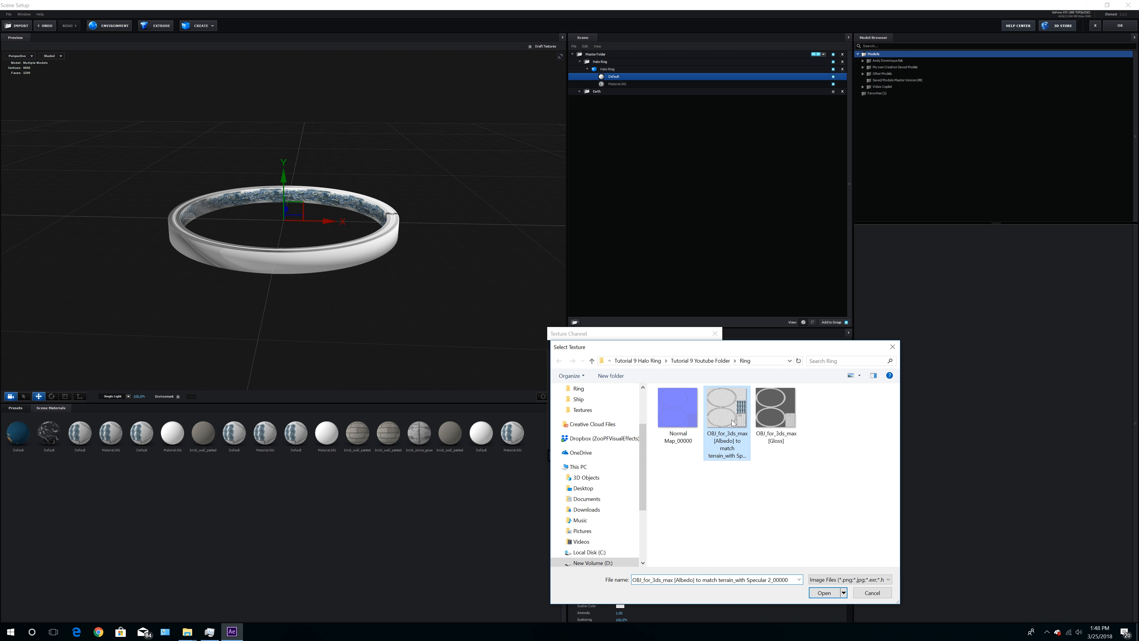
pyautogui.doubleClick(726, 408)
pyautogui.click(703, 458)
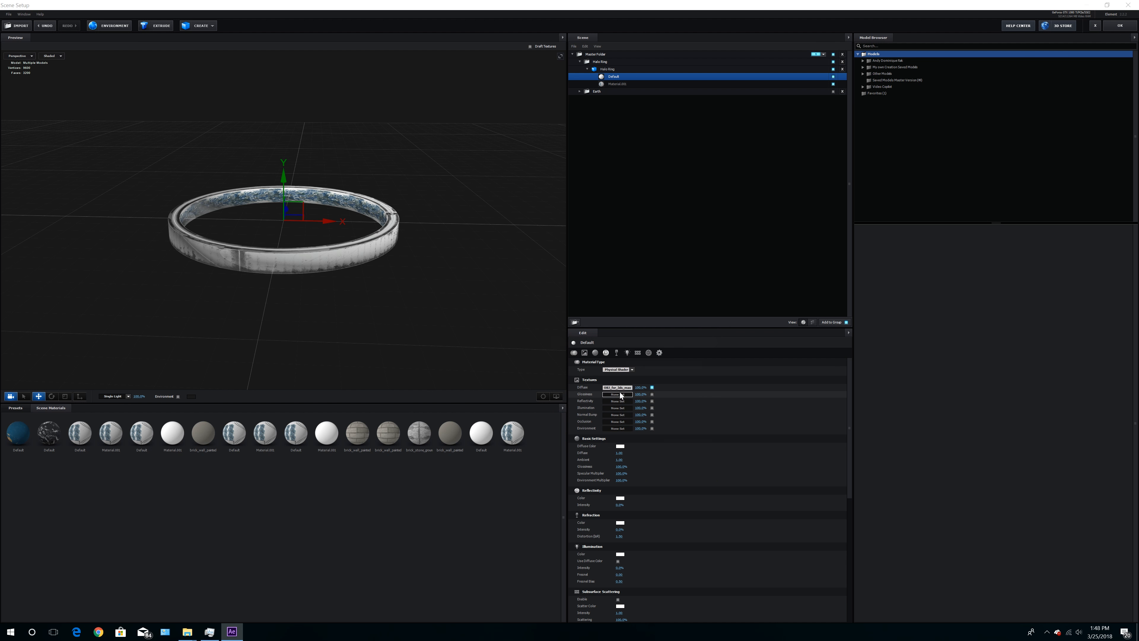
# Assign the "OBJ_for_3ds_max [Gloss]" image to the Default material's glossiness texture channel
pyautogui.click(617, 394)
pyautogui.click(664, 362)
pyautogui.doubleClick(773, 411)
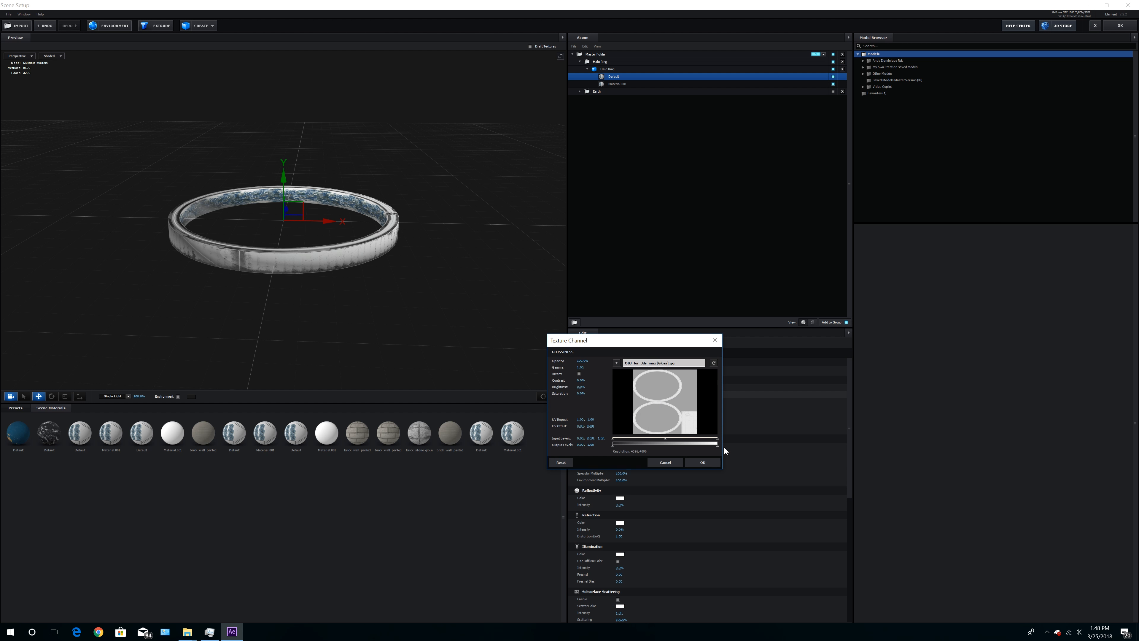
pyautogui.click(702, 462)
# Assign the "Normal Map_00000" image to the Default material's normal bump channel
pyautogui.click(618, 415)
pyautogui.click(649, 384)
pyautogui.doubleClick(676, 424)
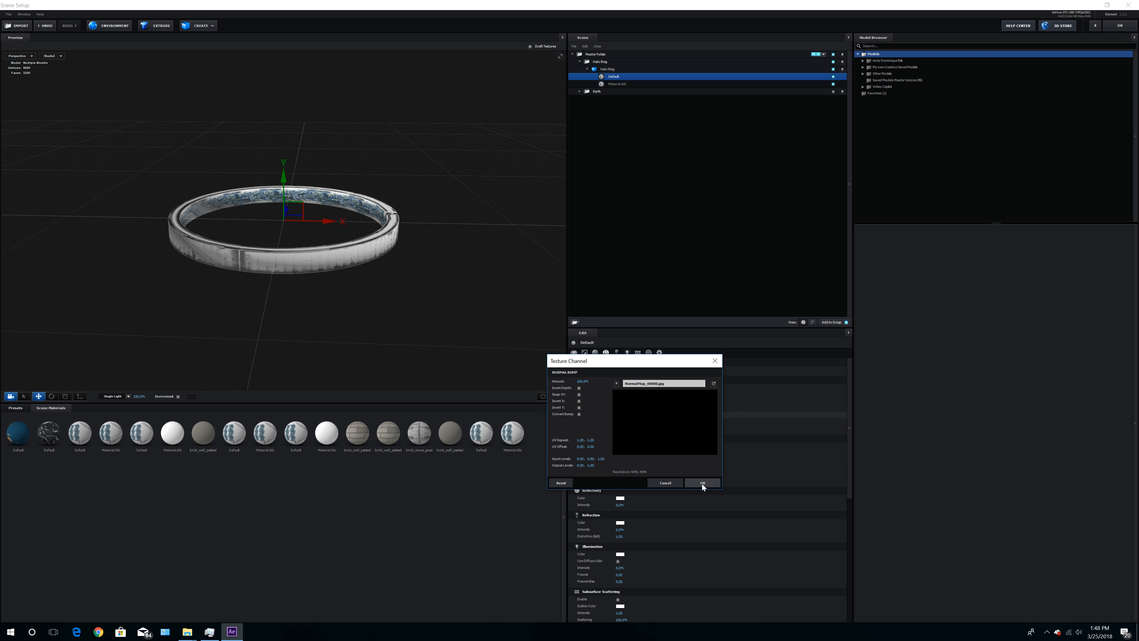
pyautogui.click(702, 484)
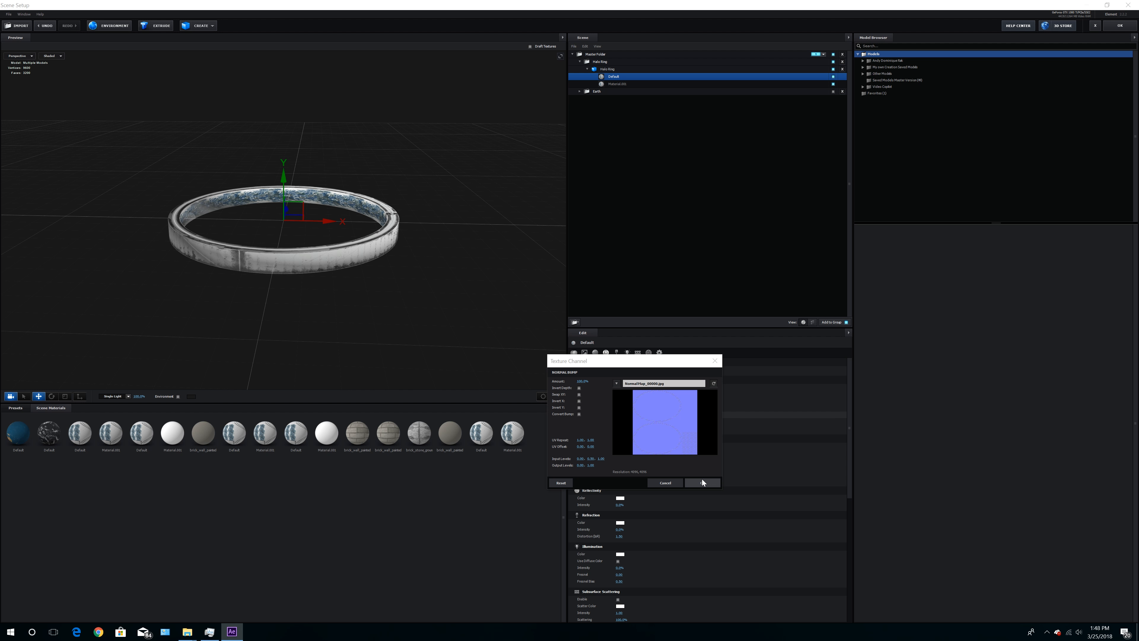
# Set the Default material's normal bump strength to 30%
pyautogui.moveTo(433, 277); pyautogui.dragTo(428, 271)
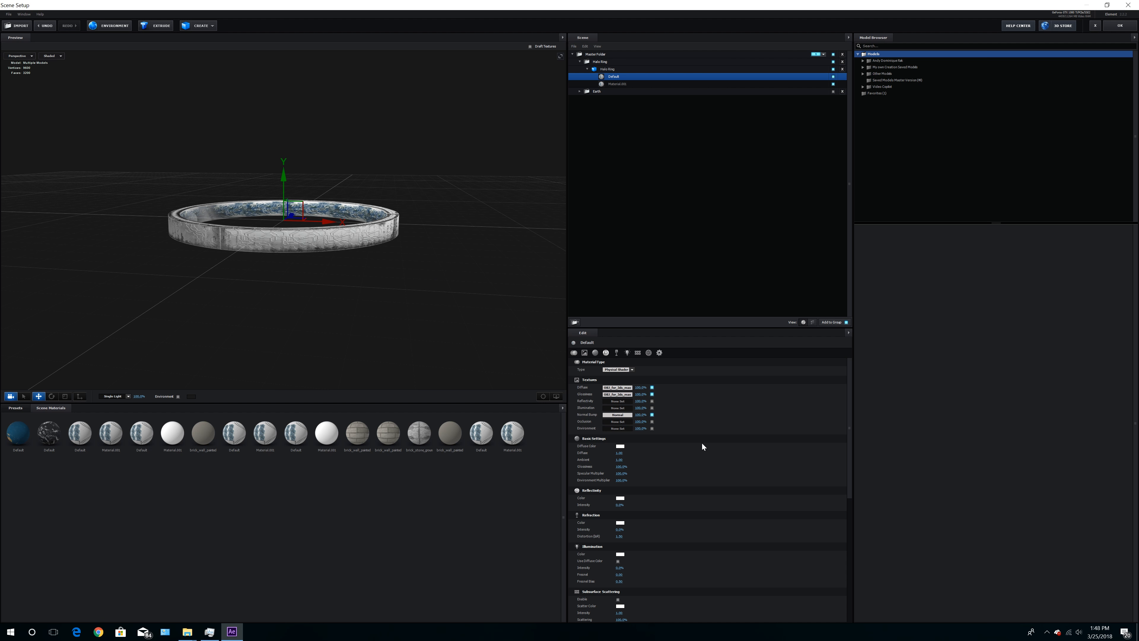
pyautogui.click(641, 414)
pyautogui.write('30')
pyautogui.press('Return')
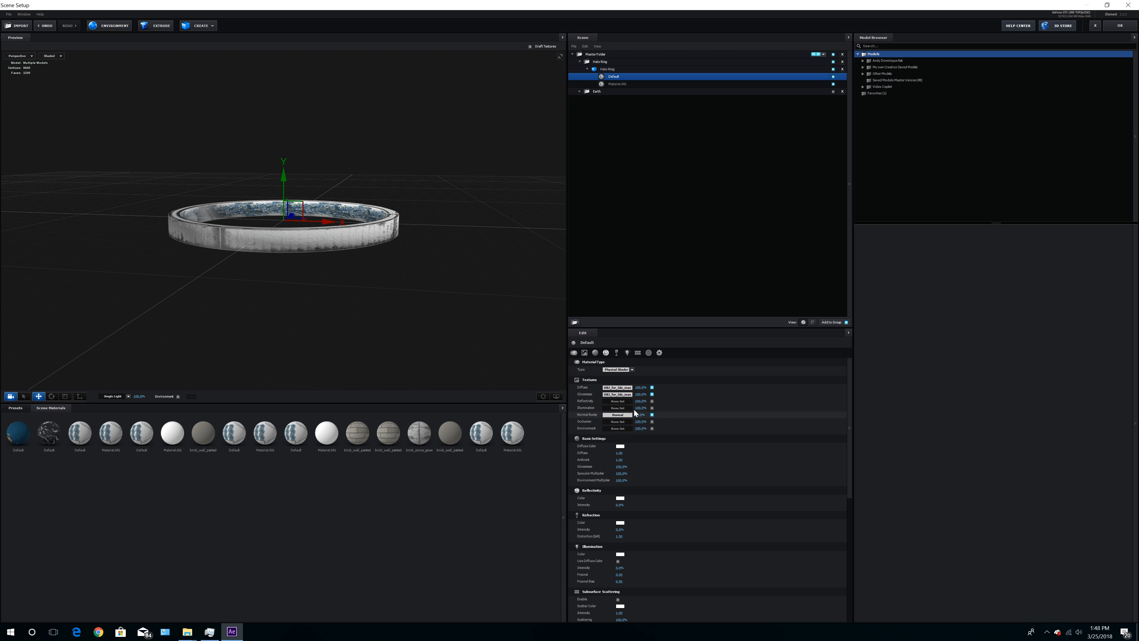
# Try a basic Glossiness of 25% on the Default material
pyautogui.click(622, 467)
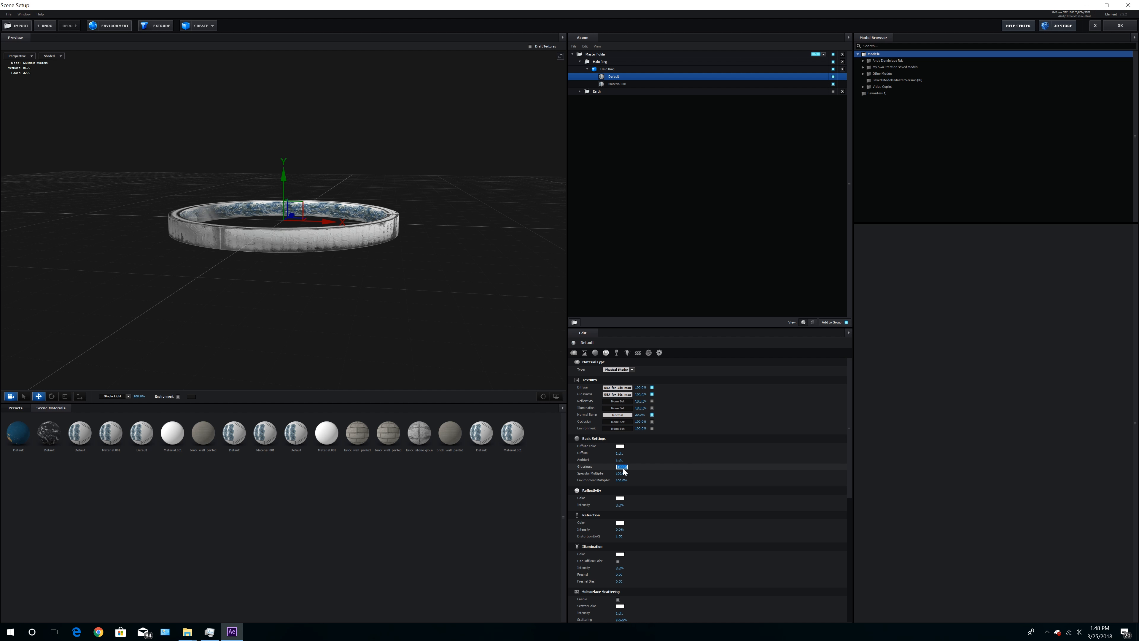
pyautogui.write('25')
pyautogui.press('Return')
# Set the Default material's basic Glossiness to 30% and its Environment Multiplier to 70%
pyautogui.click(622, 468)
pyautogui.write('30')
pyautogui.press('Return')
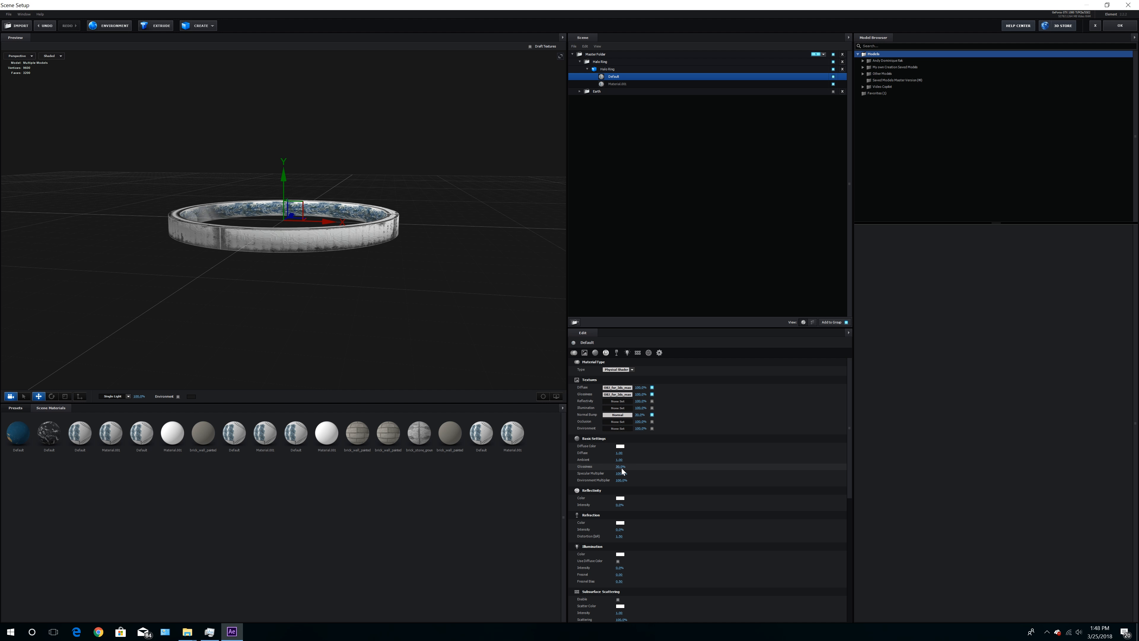
pyautogui.click(622, 480)
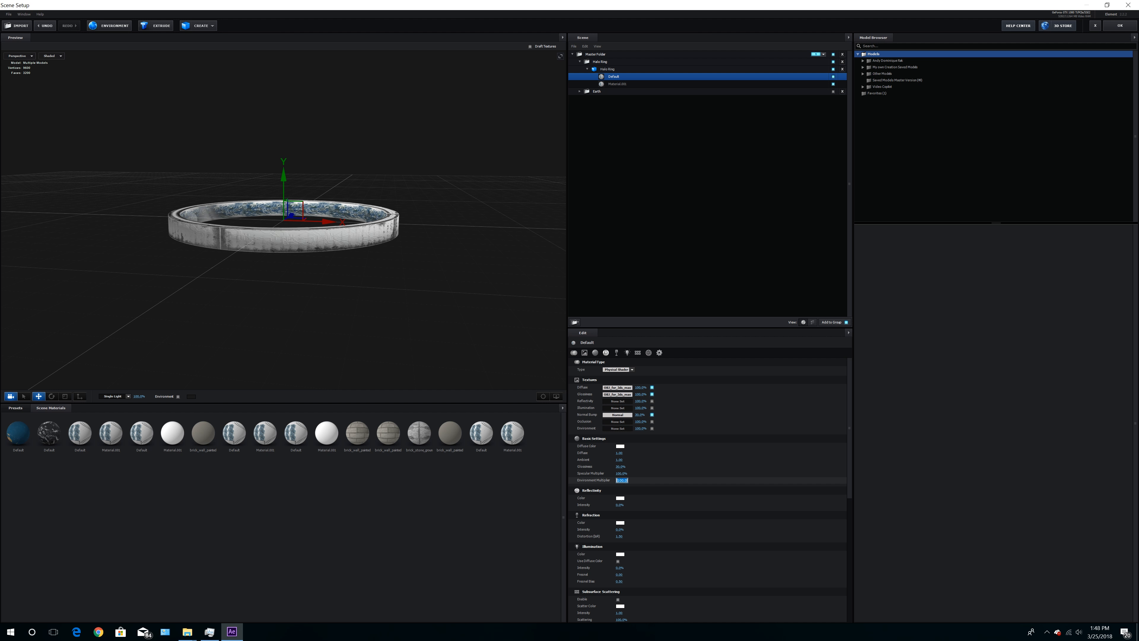
pyautogui.write('70')
pyautogui.press('Return')
# Lower the inner terrain material's Glossiness and set its Environment Multiplier to 25%
pyautogui.click(617, 84)
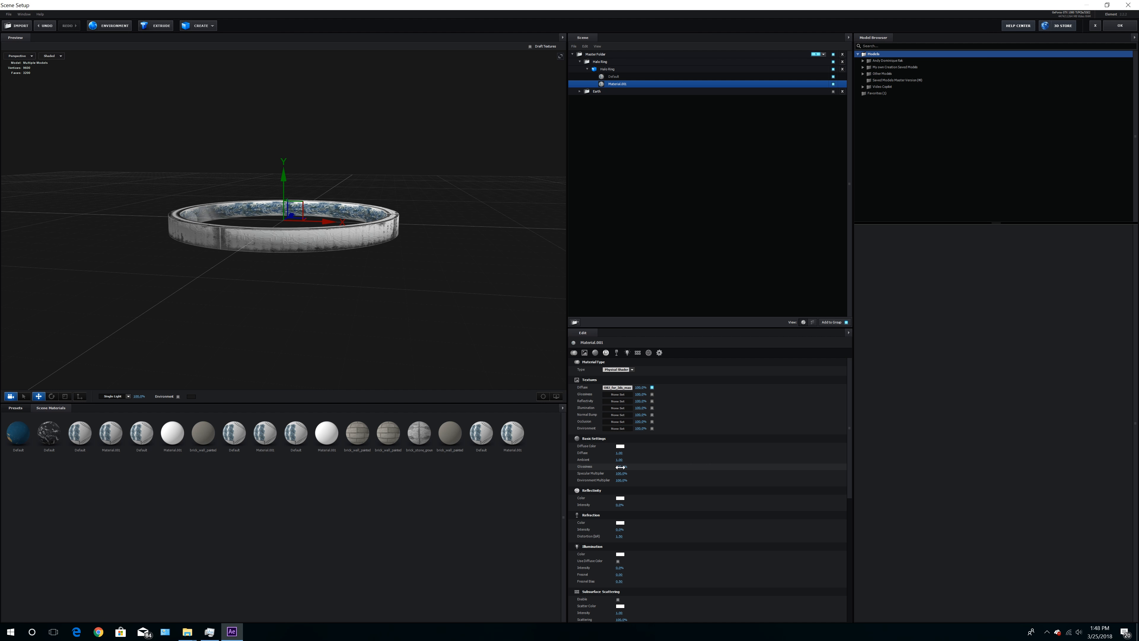
pyautogui.press('Return')
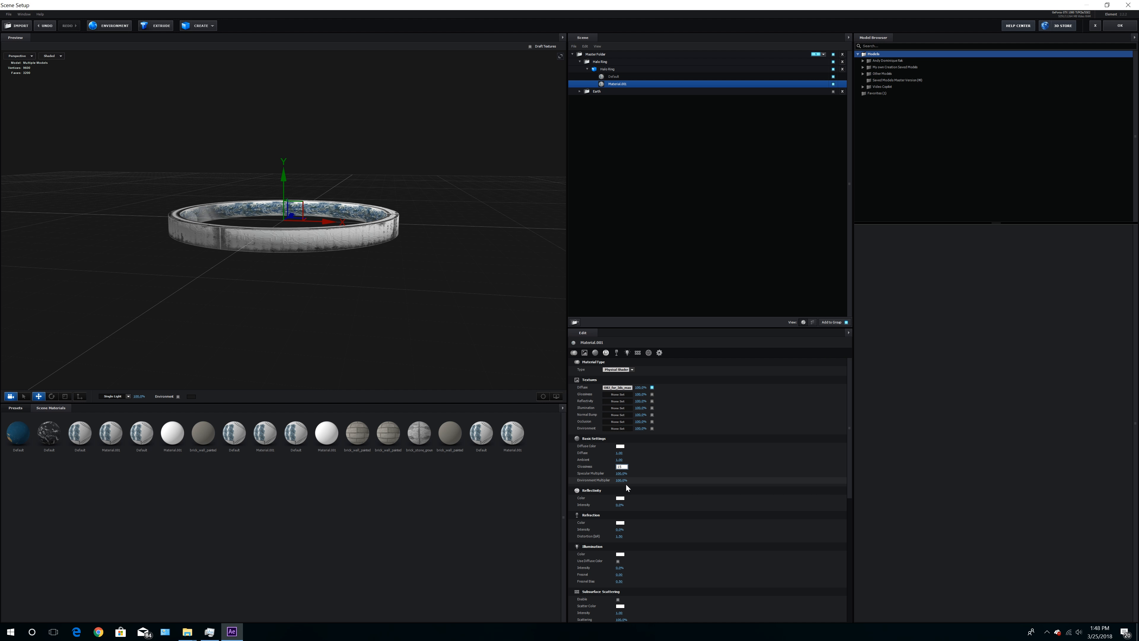
pyautogui.write('25')
pyautogui.press('Return')
# Darken the Default material's diffuse texture slightly by lowering the upper limit of its output levels
pyautogui.moveTo(437, 247); pyautogui.dragTo(372, 294)
pyautogui.scroll(5, 365, 324)
pyautogui.scroll(-3, 338, 299)
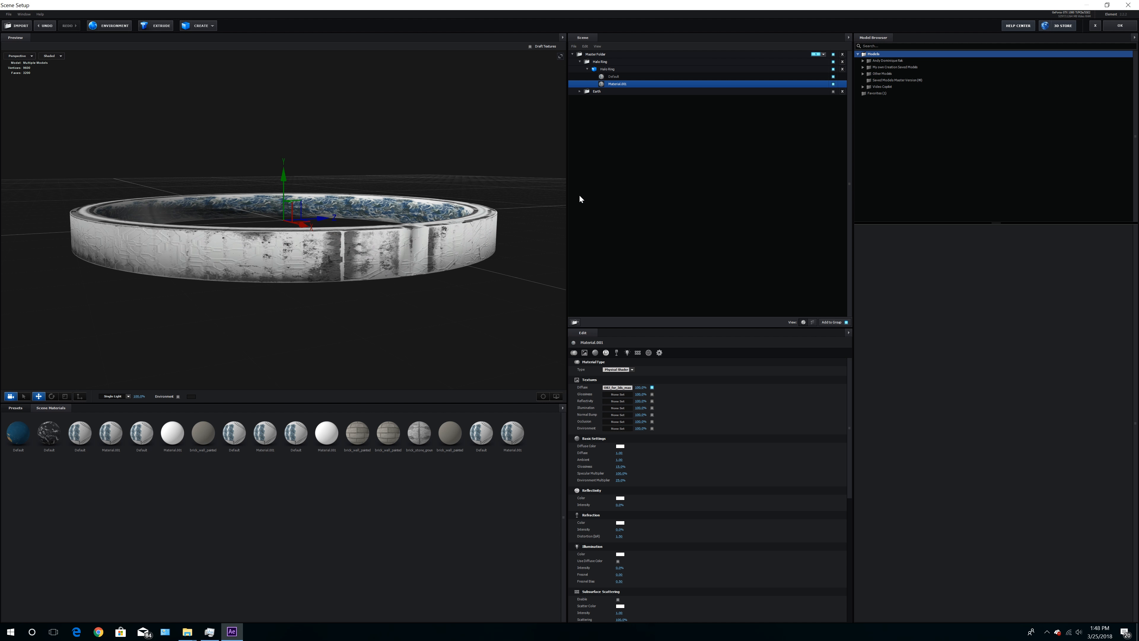
pyautogui.click(615, 77)
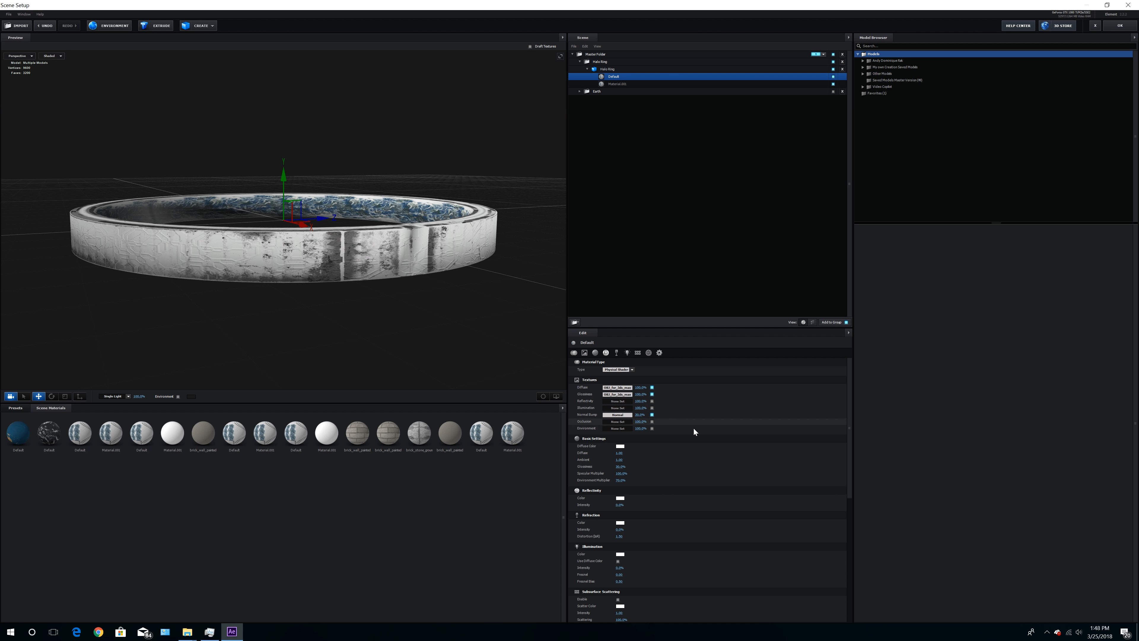
pyautogui.click(621, 387)
pyautogui.moveTo(718, 439); pyautogui.dragTo(703, 441)
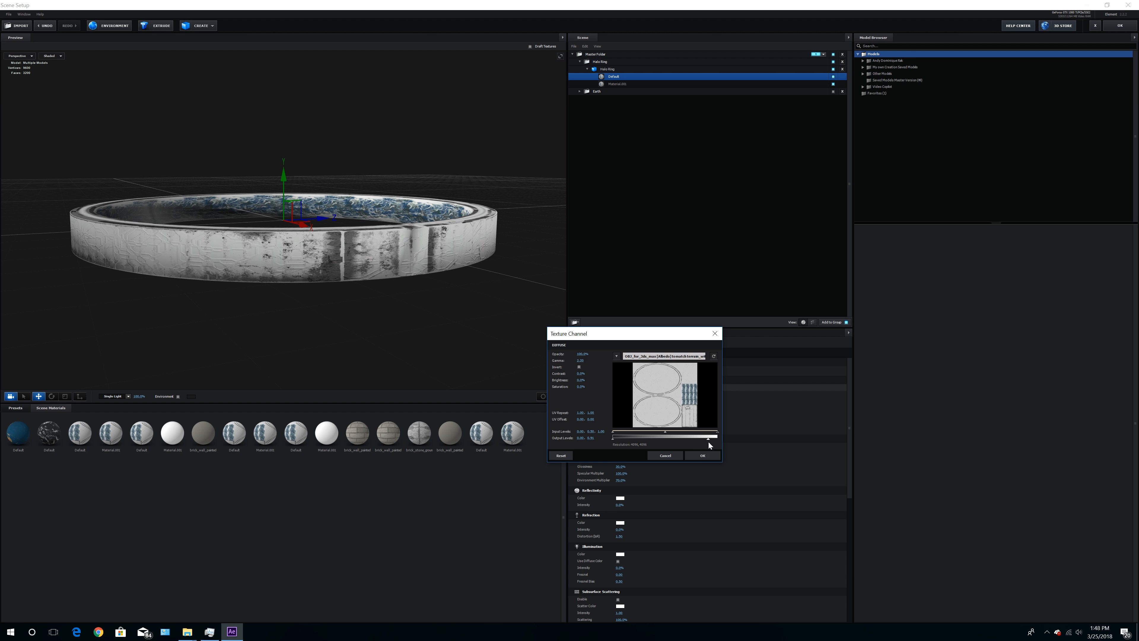
pyautogui.click(701, 456)
# Import a second copy of the Halo Ring OBJ model into the Halo Ring group
pyautogui.moveTo(435, 292)
pyautogui.mouseDown()
pyautogui.moveTo(413, 306)
pyautogui.moveTo(452, 285)
pyautogui.moveTo(399, 301)
pyautogui.moveTo(437, 299)
pyautogui.mouseUp()
pyautogui.scroll(-3, 413, 306)
pyautogui.click(587, 70)
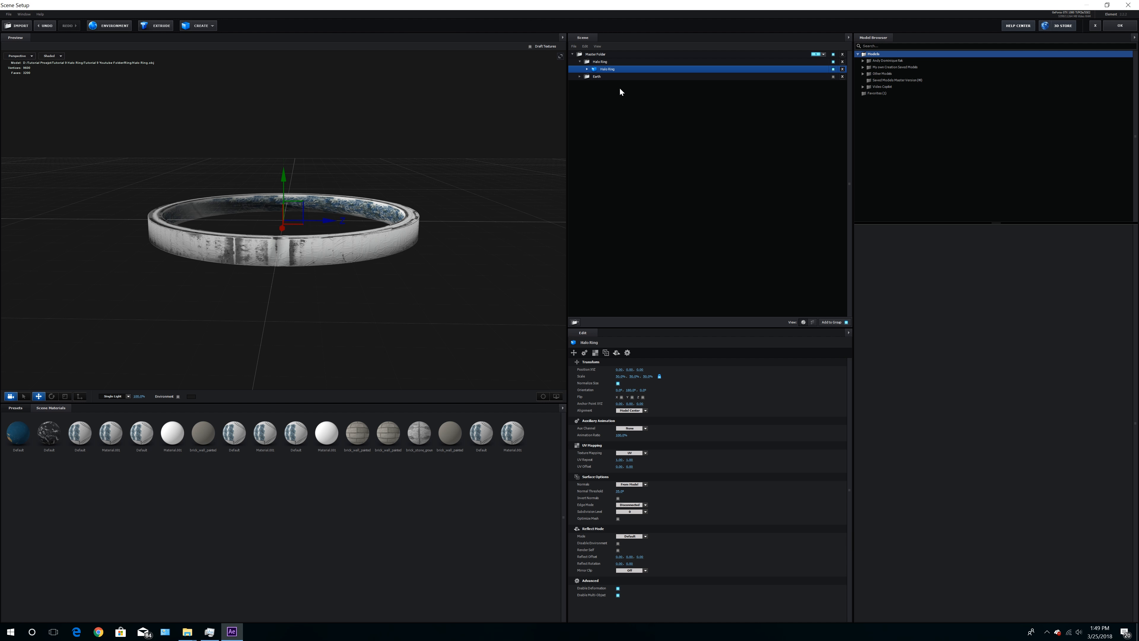
pyautogui.click(17, 25)
pyautogui.doubleClick(126, 80)
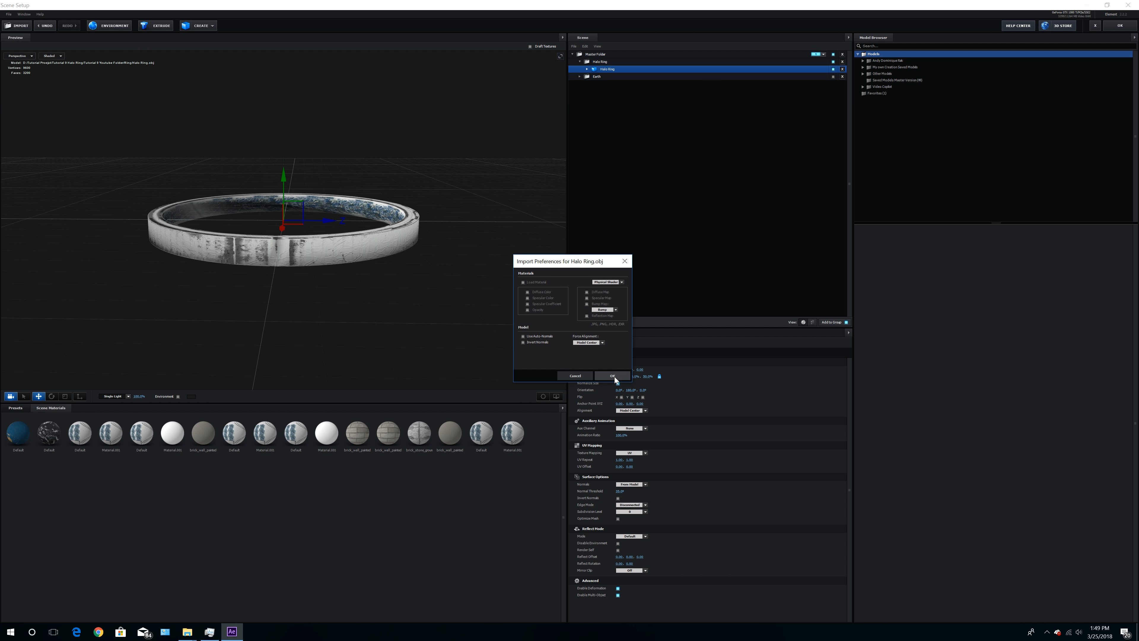
pyautogui.click(611, 375)
# Normalize the second ring's size and set its uniform scale to 52%
pyautogui.click(617, 383)
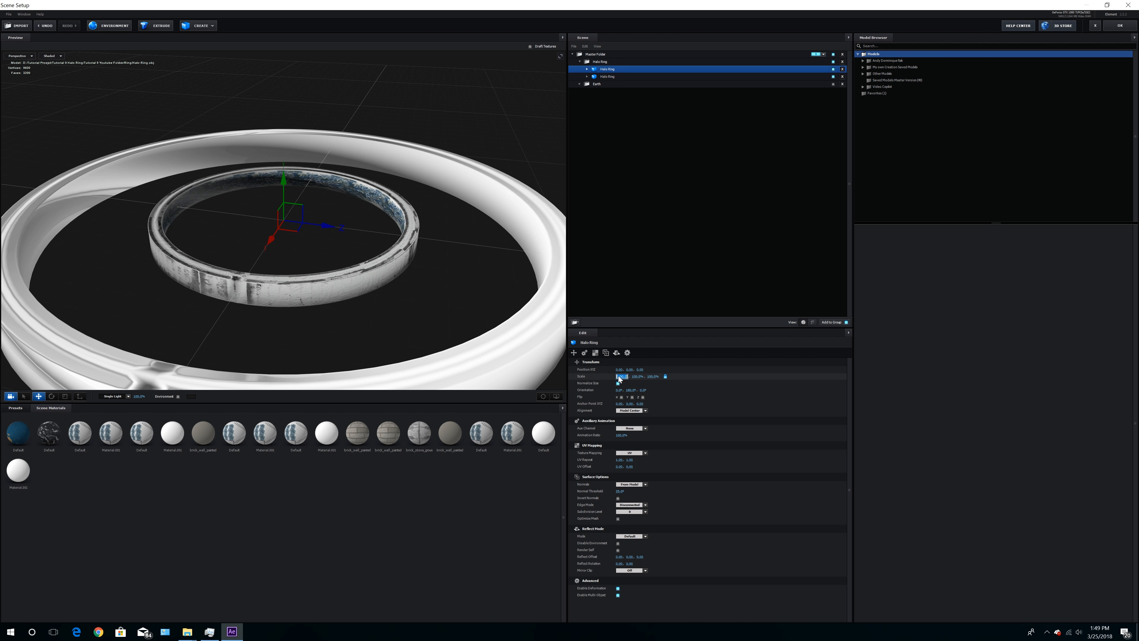
pyautogui.write('52')
pyautogui.press('Return')
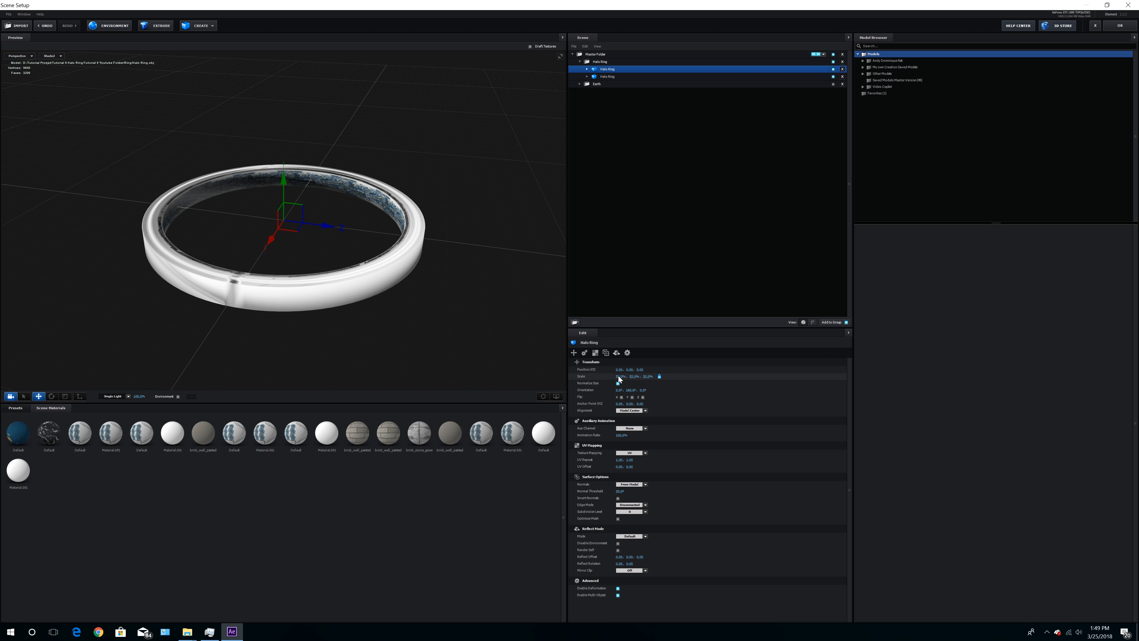
pyautogui.moveTo(529, 300); pyautogui.dragTo(343, 260)
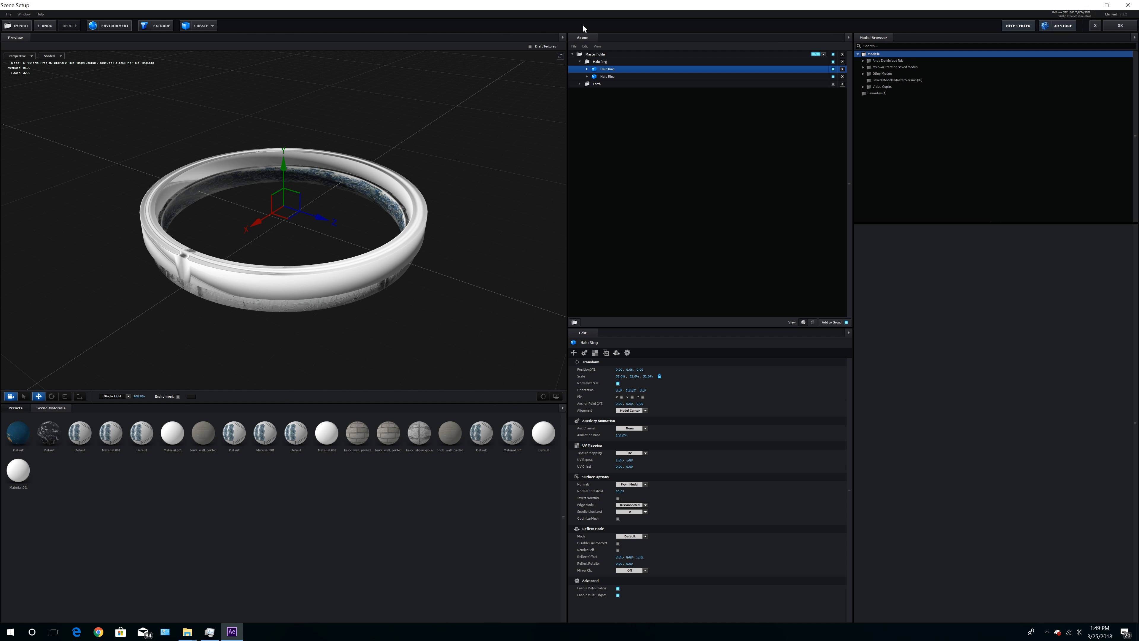
# Load the OBJ_for_3ds_max [Albedo] texture into the Diffuse channel of the newly imported ring's Default material
pyautogui.click(587, 69)
pyautogui.click(620, 77)
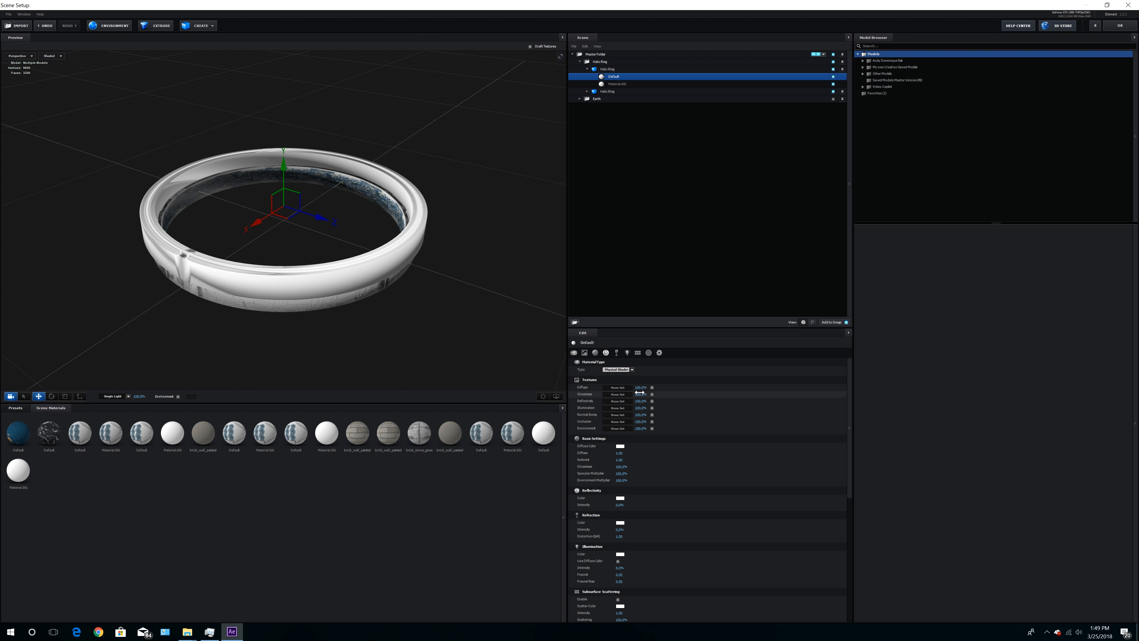
pyautogui.click(617, 387)
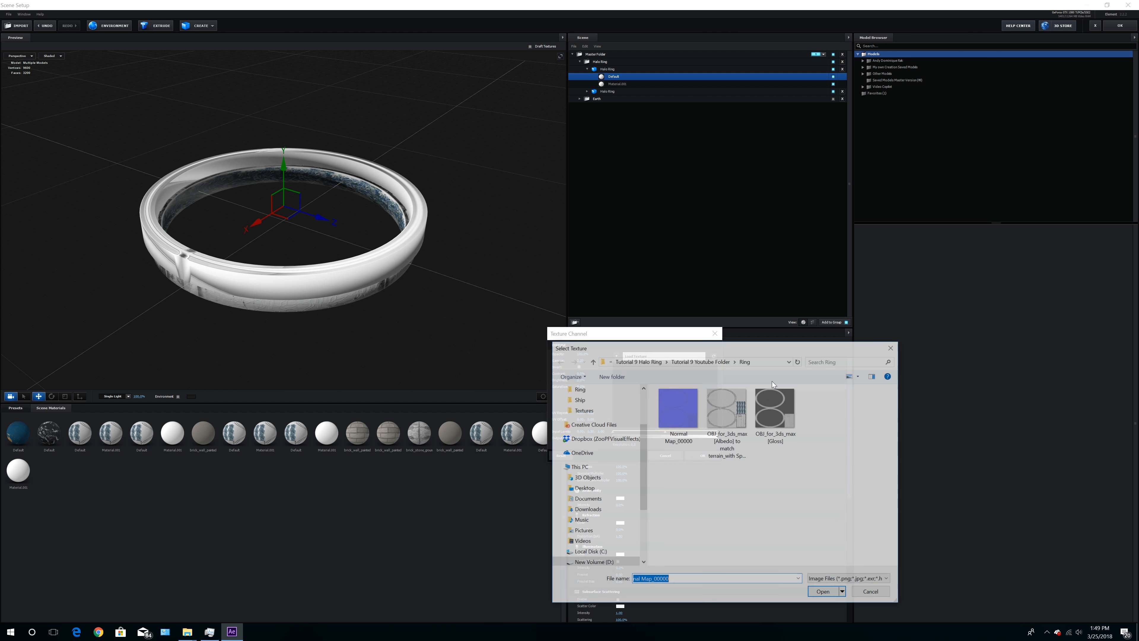
pyautogui.doubleClick(731, 419)
pyautogui.click(702, 455)
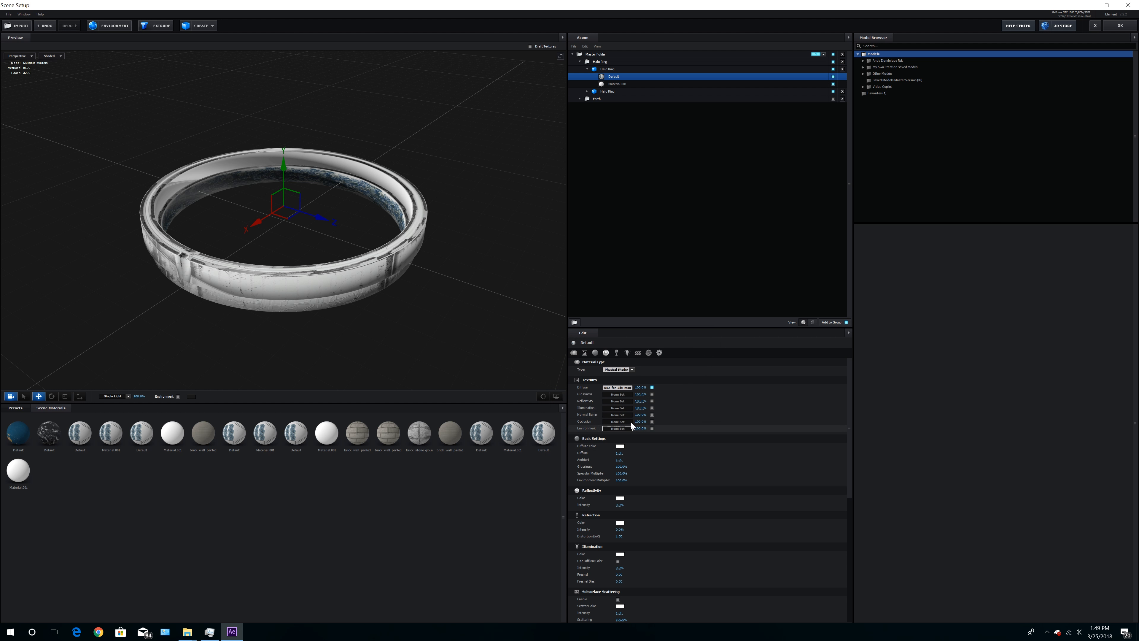
# Assign an OBJ_for_3ds_max ring texture to the Glossiness channel of the same Default material
pyautogui.click(649, 395)
pyautogui.click(649, 363)
pyautogui.doubleClick(730, 415)
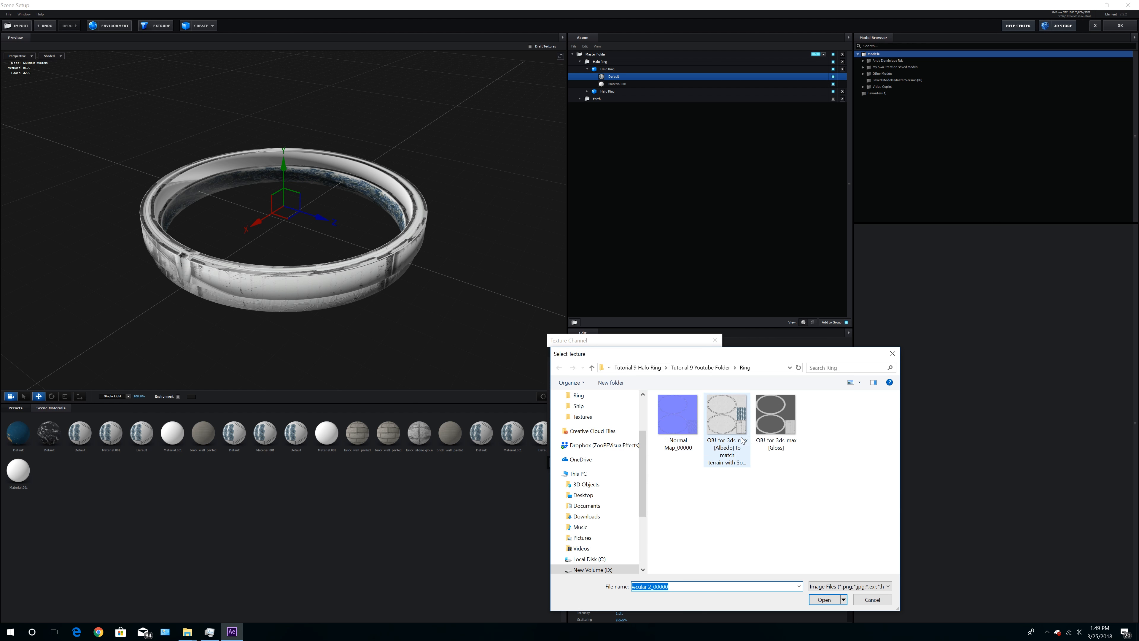
pyautogui.click(698, 463)
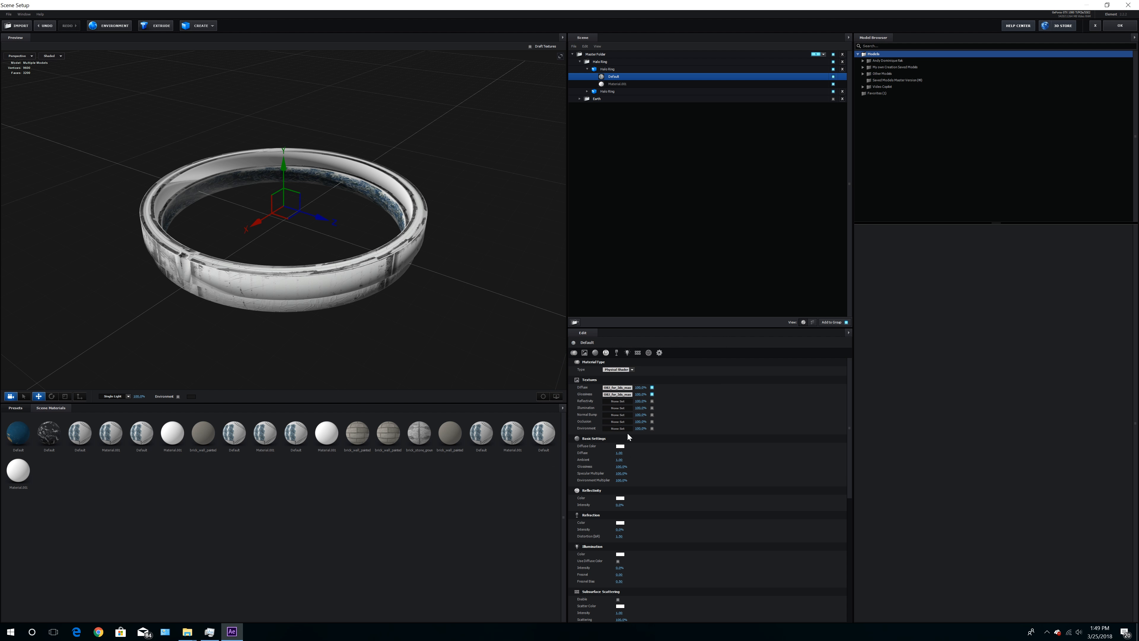
# Load Normal Map_00000 into the Default material's Normal Bump channel and set its strength to 30%
pyautogui.click(617, 417)
pyautogui.click(691, 435)
pyautogui.doubleClick(691, 435)
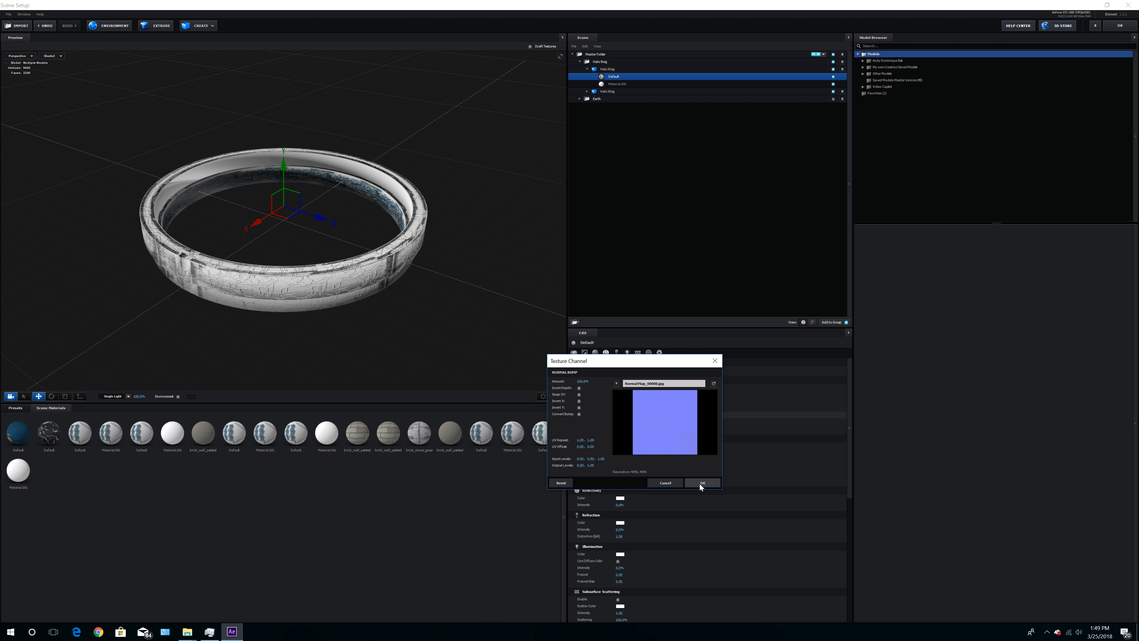
pyautogui.click(702, 482)
pyautogui.write('30')
pyautogui.press('Return')
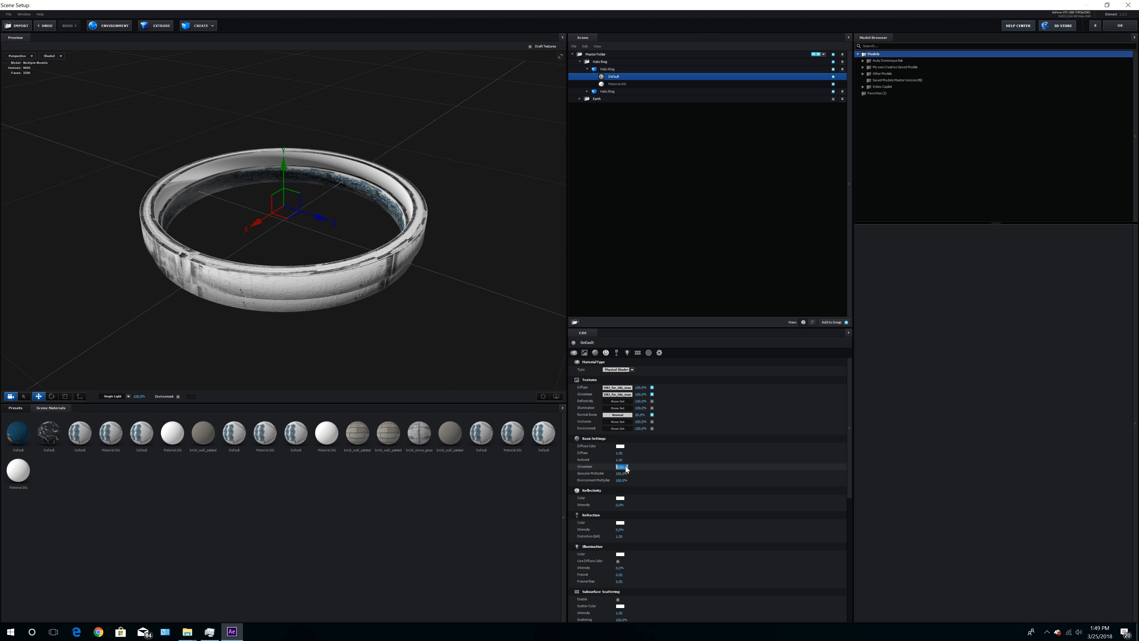
# Match the other ring's Default material by setting this one's Glossiness to 30% and Environment Multiplier to 70%
pyautogui.click(587, 91)
pyautogui.click(612, 99)
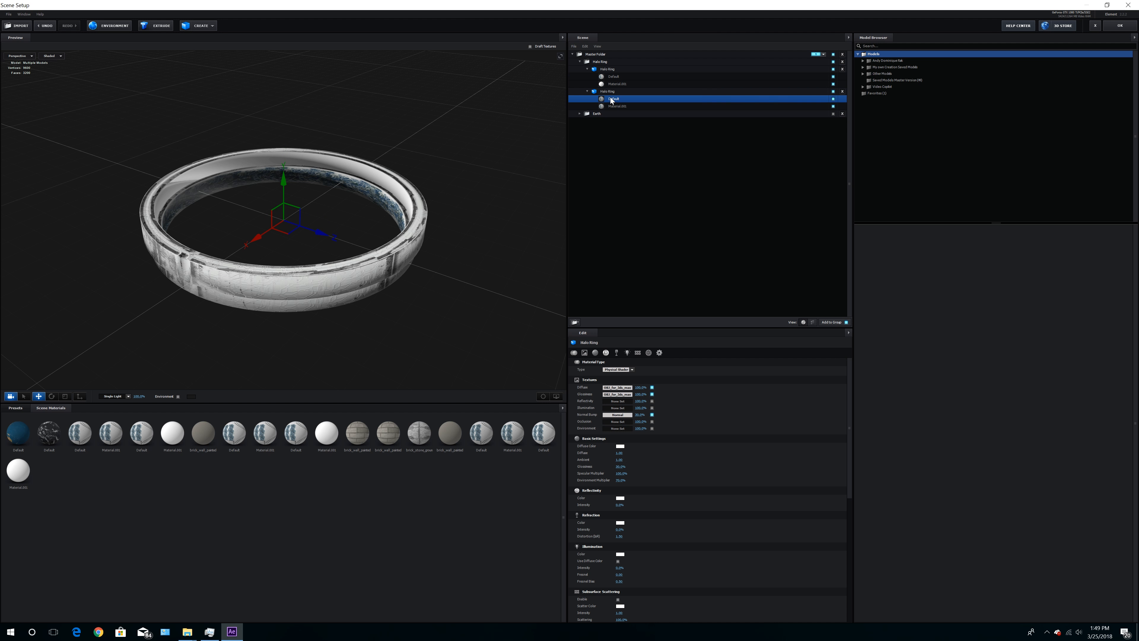
pyautogui.click(587, 91)
pyautogui.click(614, 76)
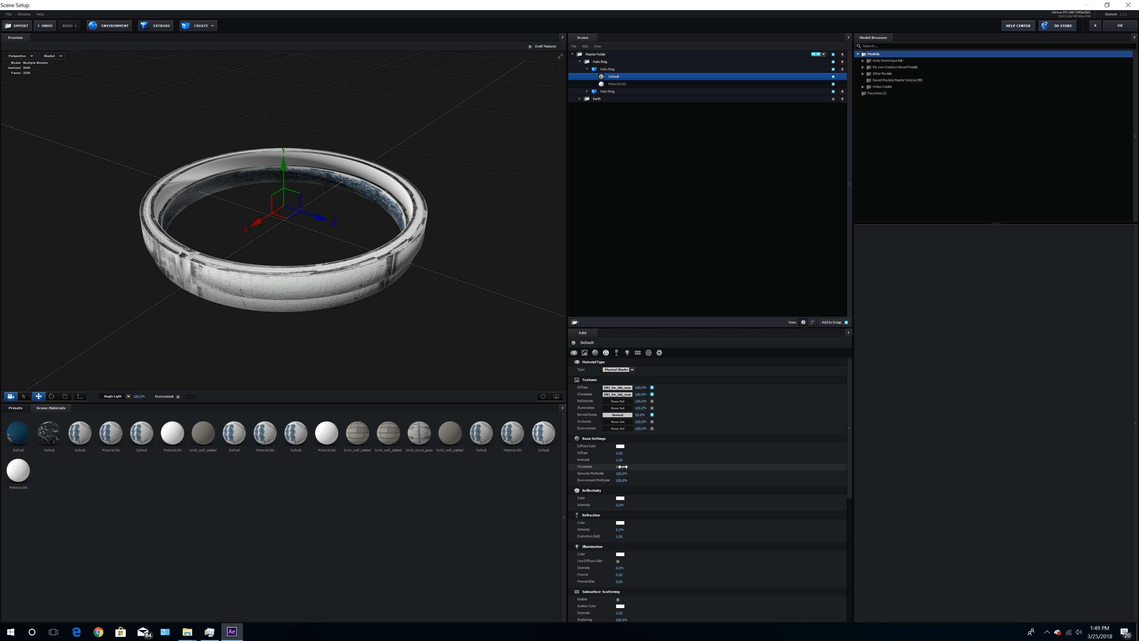
pyautogui.write('30')
pyautogui.press('Return')
pyautogui.click(623, 478)
pyautogui.write('70')
pyautogui.press('Return')
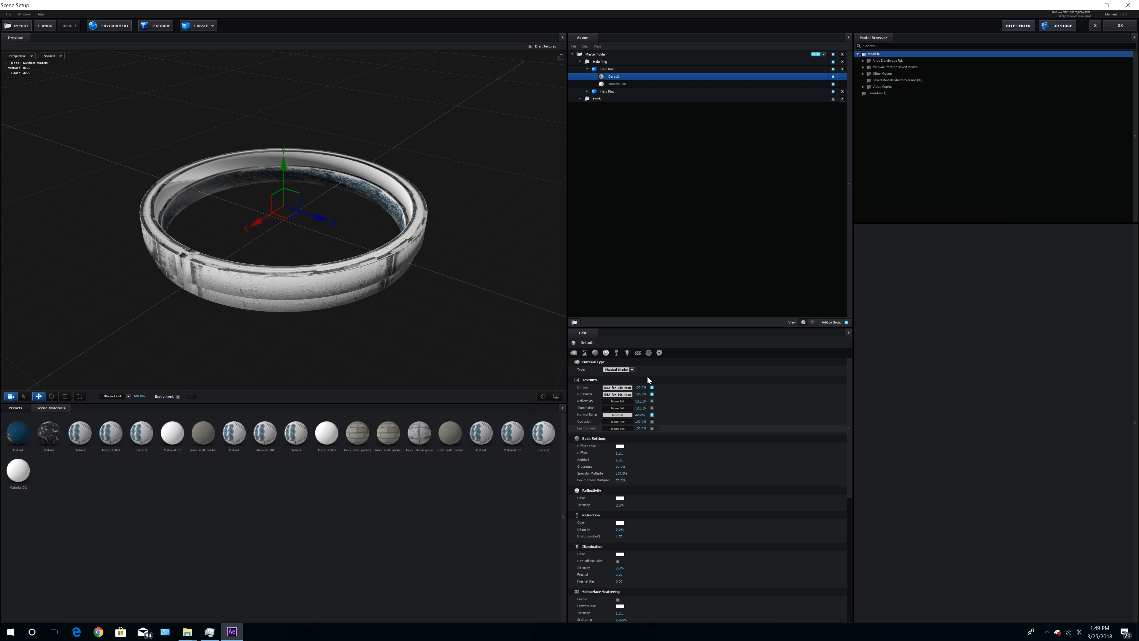
# Apply the brick_wall_painted_yellow preset from the Pro_Shaders_2 Brick materials to the new ring's second material
pyautogui.moveTo(457, 279); pyautogui.dragTo(447, 277)
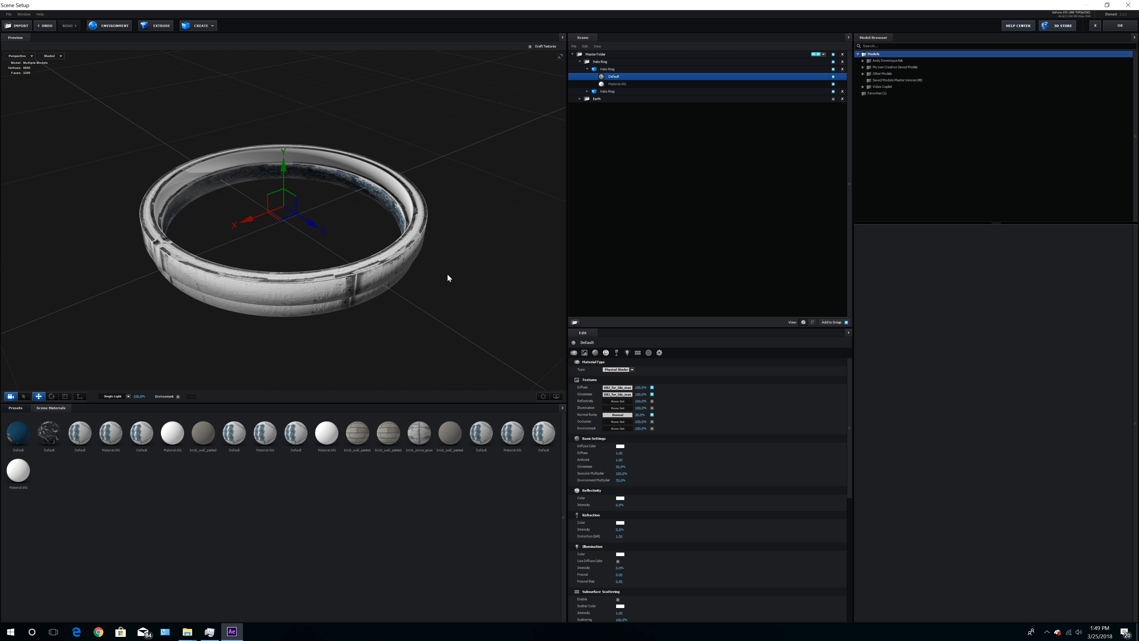
pyautogui.click(615, 84)
pyautogui.click(15, 407)
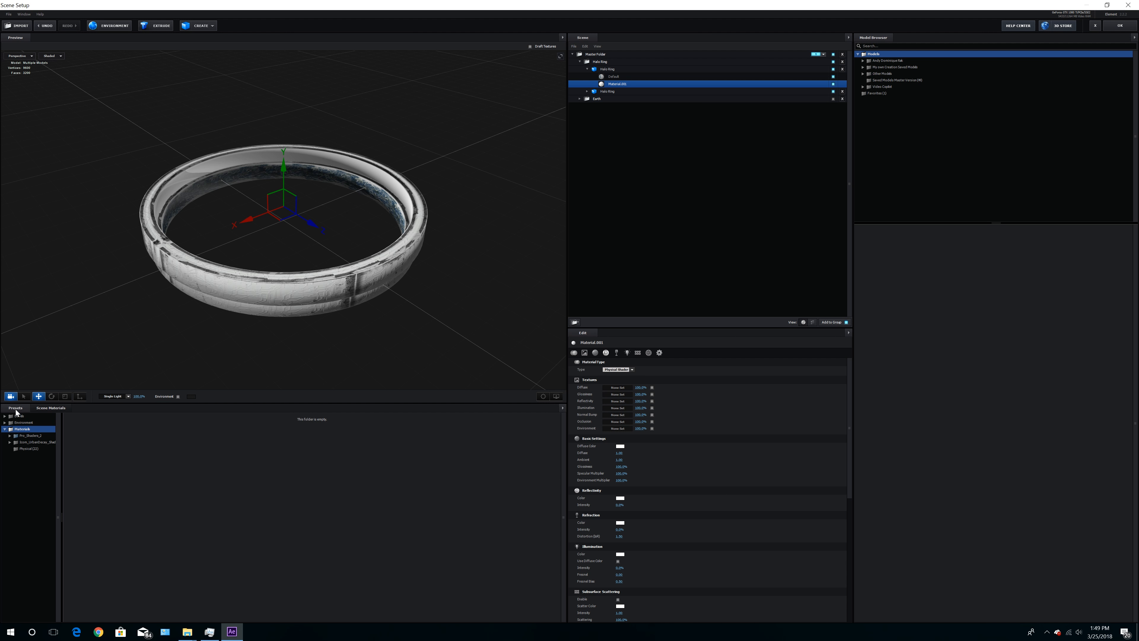
pyautogui.doubleClick(32, 436)
pyautogui.click(32, 442)
pyautogui.moveTo(511, 434); pyautogui.dragTo(437, 280)
# Set the second UV Repeat value of the brick material's diffuse texture to 100
pyautogui.click(617, 387)
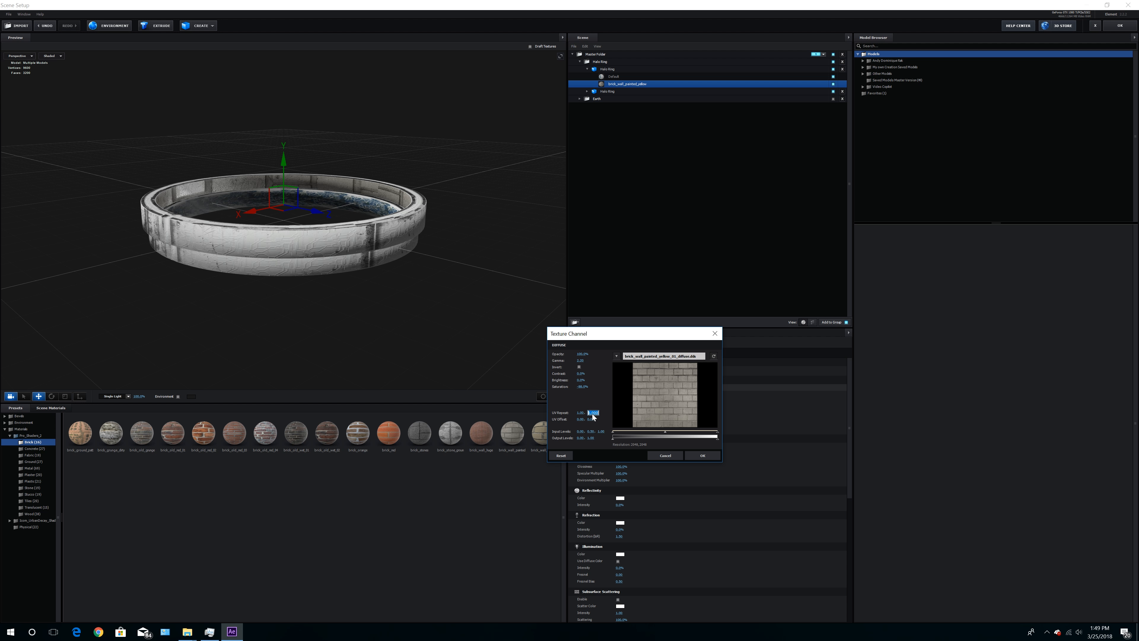
pyautogui.write('100')
pyautogui.press('Return')
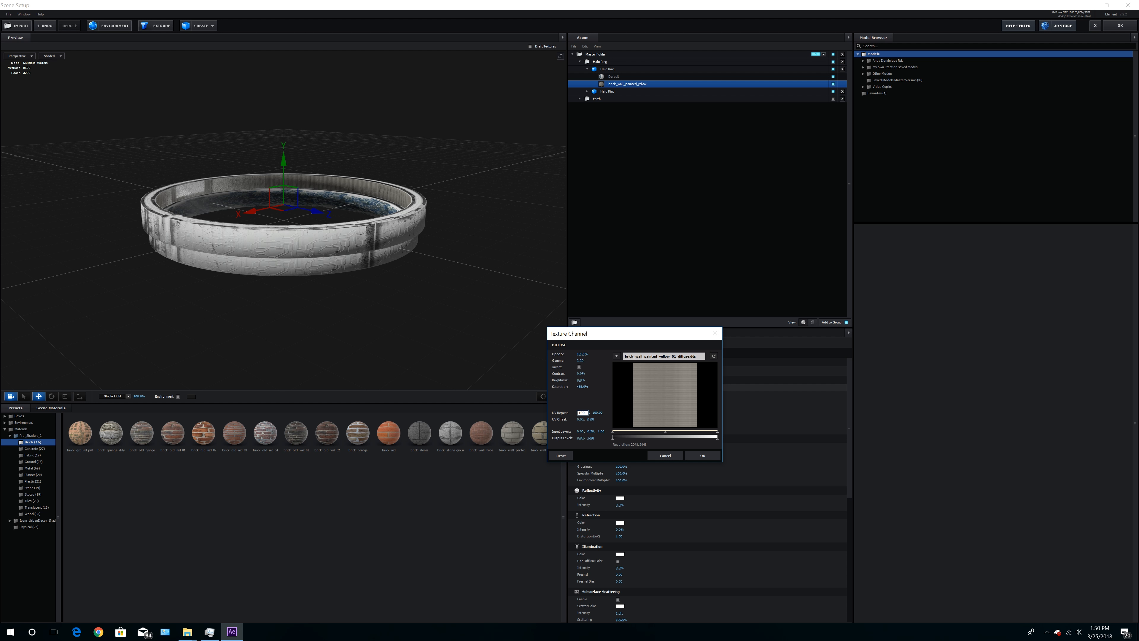
pyautogui.click(702, 456)
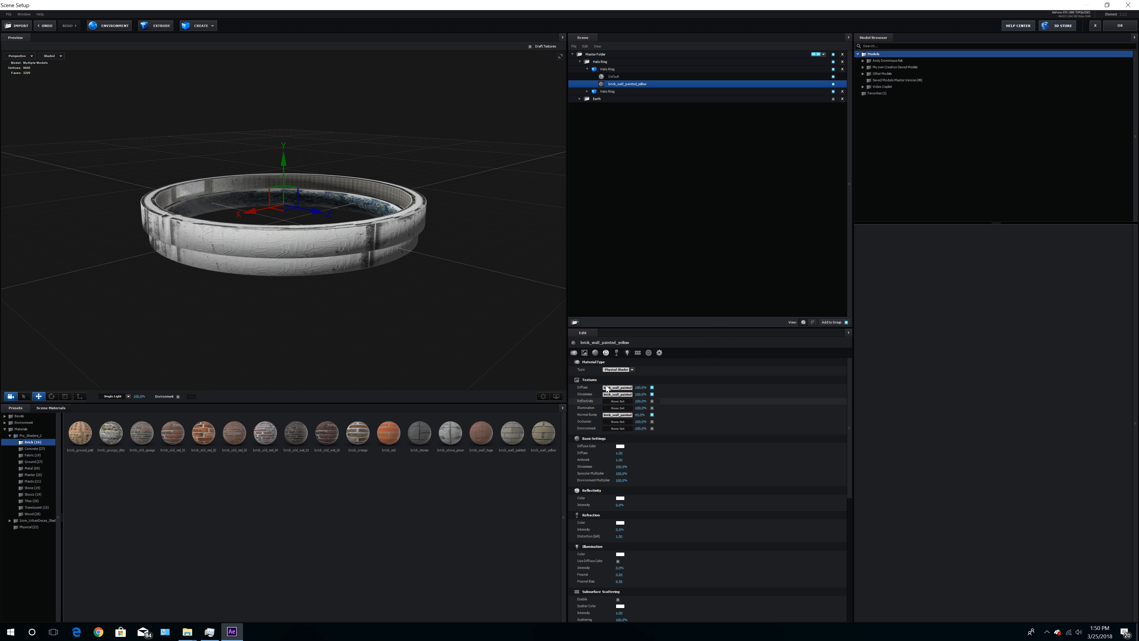
pyautogui.moveTo(392, 286); pyautogui.dragTo(469, 304)
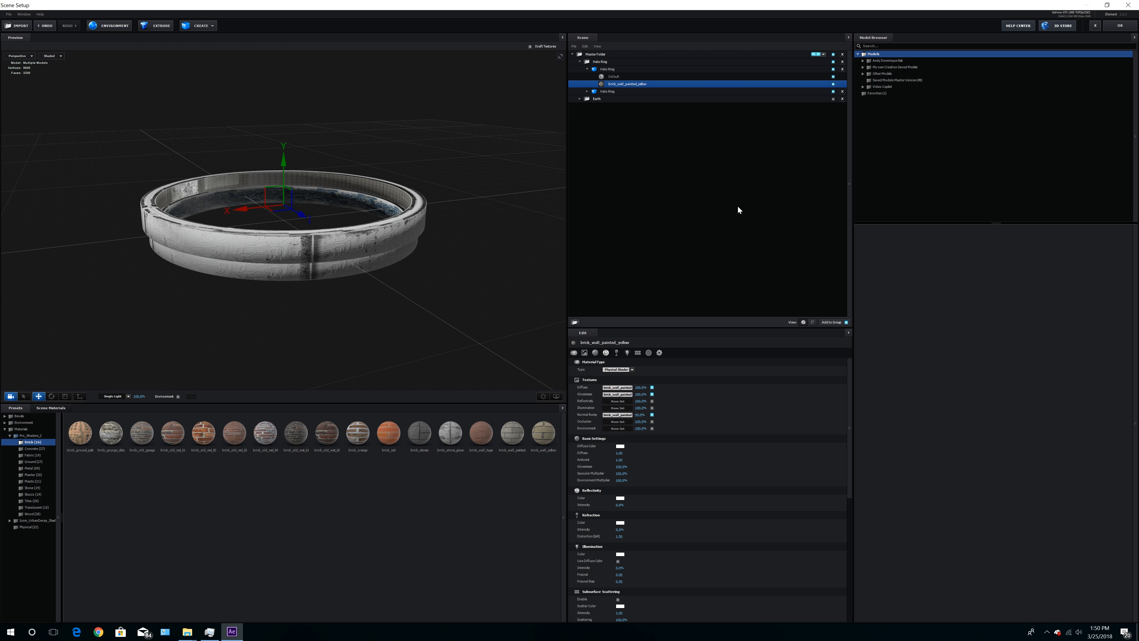
# Set a UV Repeat value of 100 on the brick material's Normal Bump texture
pyautogui.click(616, 415)
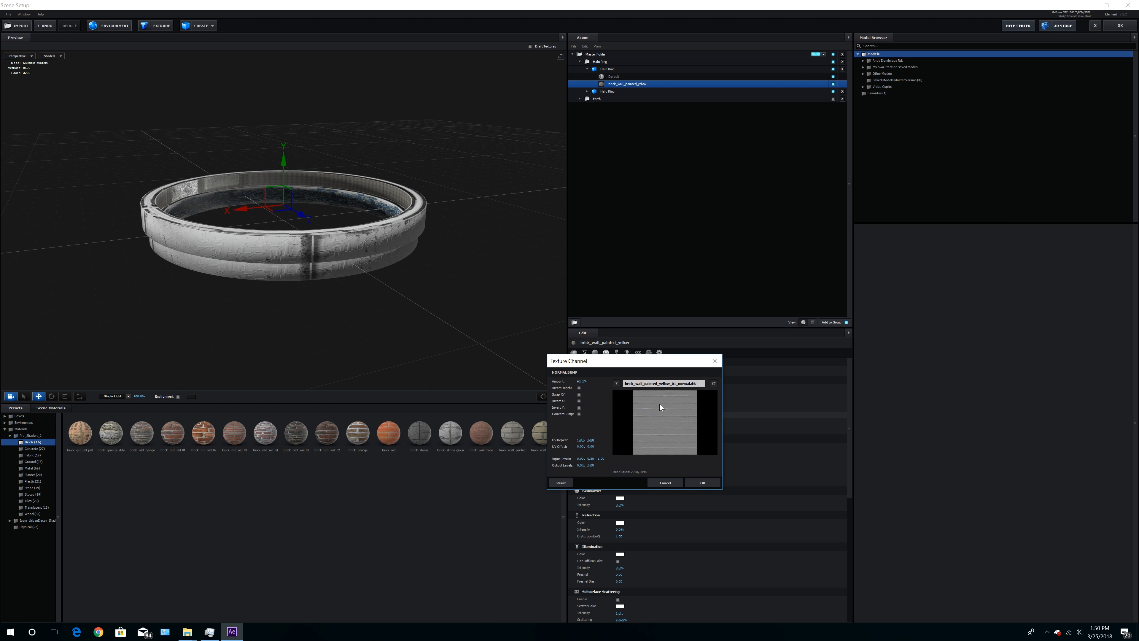
pyautogui.write('100')
pyautogui.press('Return')
pyautogui.click(702, 482)
pyautogui.moveTo(484, 234)
pyautogui.mouseDown()
pyautogui.moveTo(429, 232)
pyautogui.moveTo(407, 245)
pyautogui.moveTo(494, 235)
pyautogui.mouseUp()
# Set the brick material's Glossiness to 15% and its Environment Multiplier to 50%
pyautogui.click(622, 467)
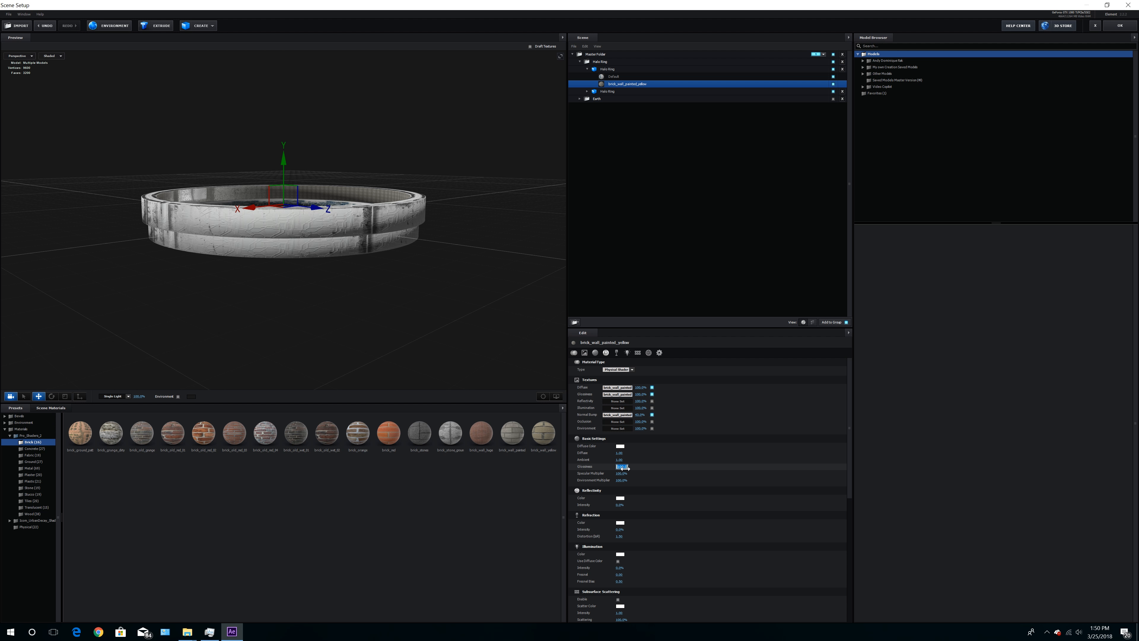
pyautogui.write('15')
pyautogui.press('Return')
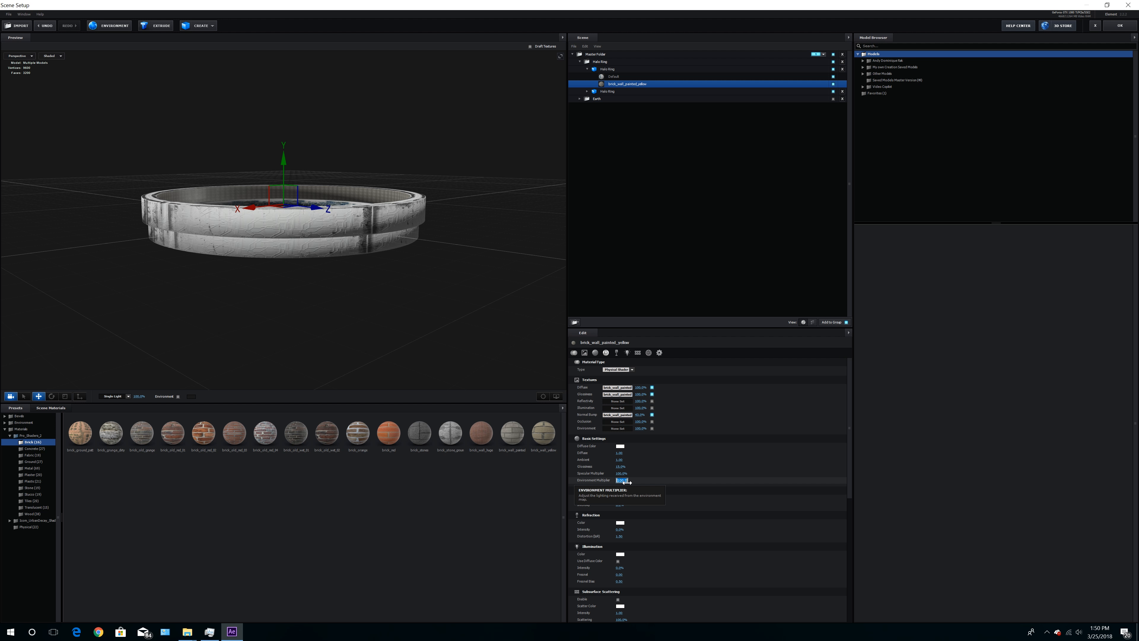
pyautogui.write('50')
pyautogui.press('Return')
pyautogui.moveTo(441, 210); pyautogui.dragTo(397, 205)
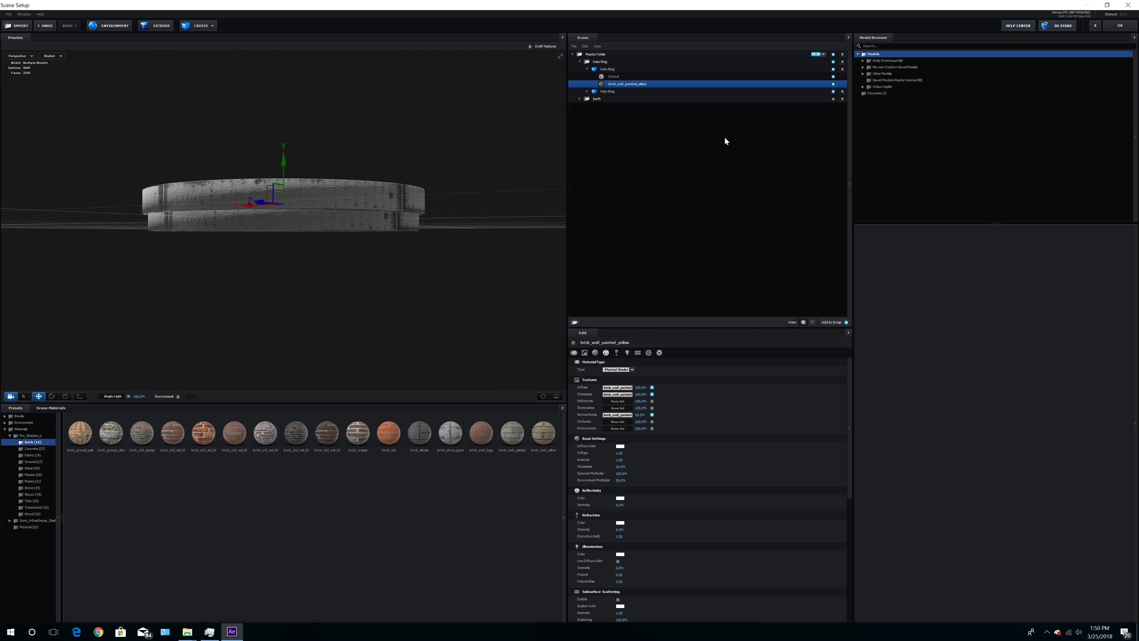
# Duplicate the newly textured ring model and move the copy down along the Y axis to form a second outer band
pyautogui.doubleClick(611, 69)
pyautogui.hotkey('ctrl', 'd')
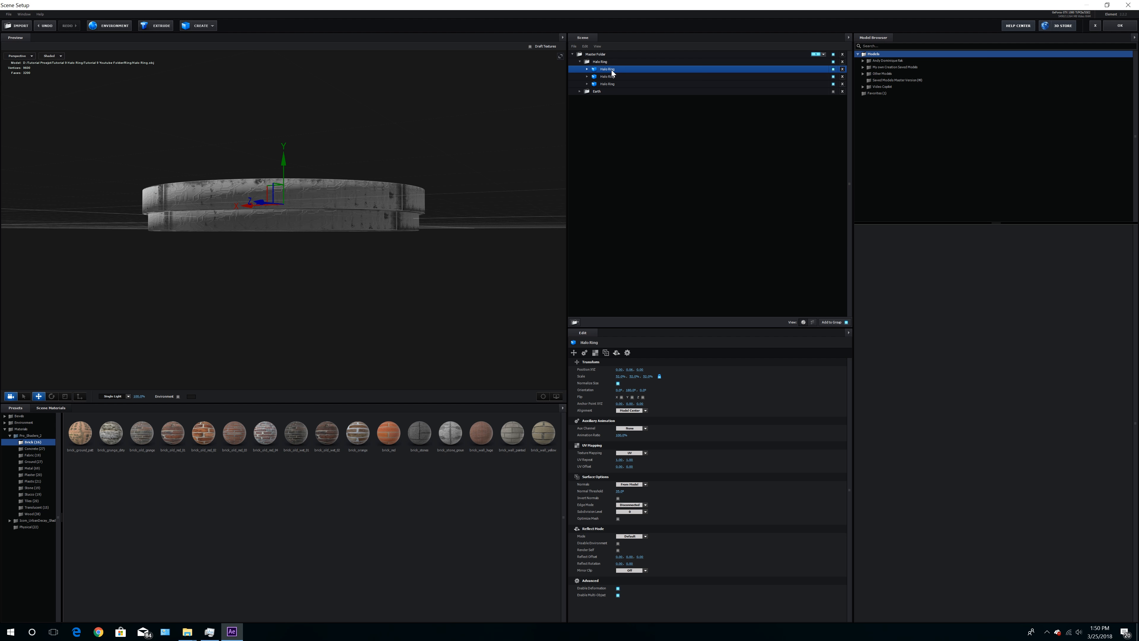
pyautogui.moveTo(281, 161); pyautogui.dragTo(287, 191)
pyautogui.moveTo(369, 207); pyautogui.dragTo(545, 176)
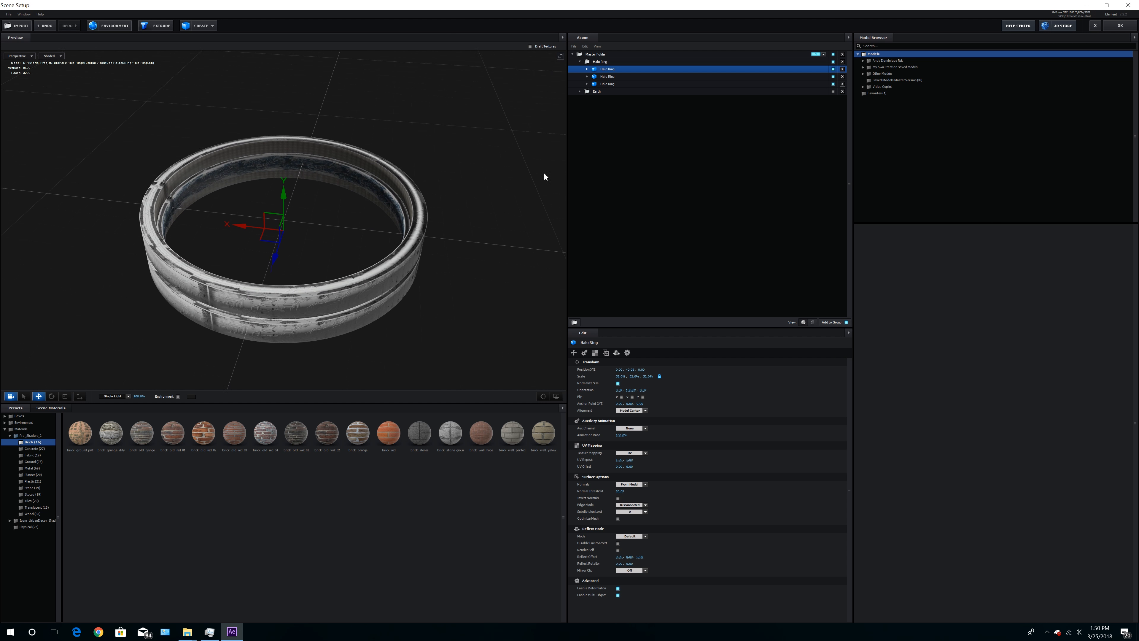
# Move the Halo Ring folder out of the Master Folder to the top level and assign it to group 2
pyautogui.click(603, 62)
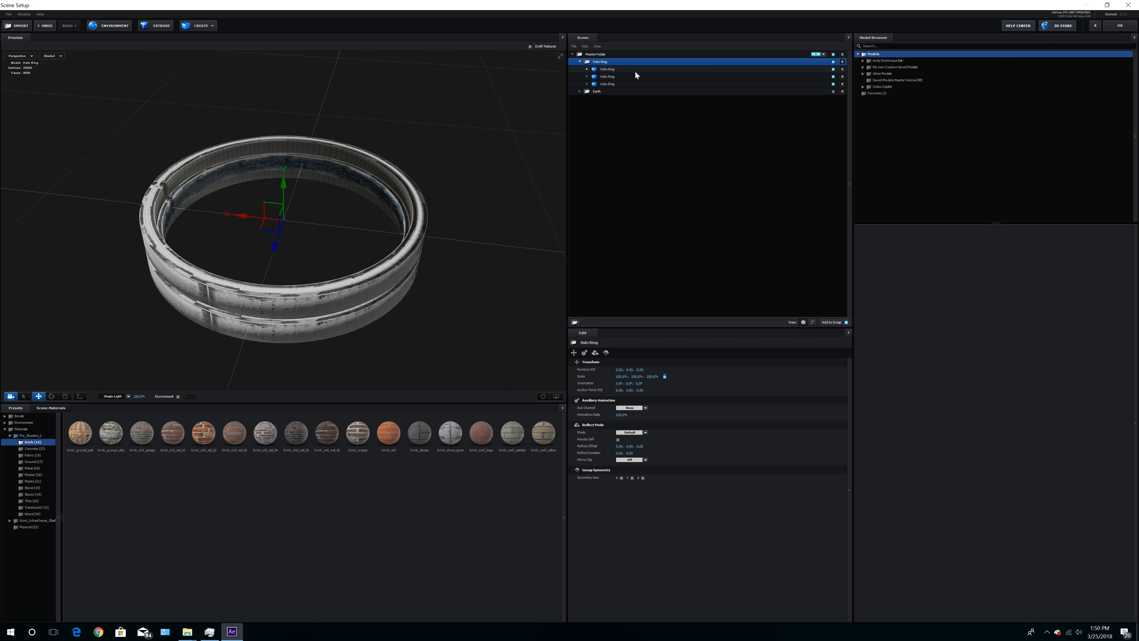
pyautogui.click(580, 62)
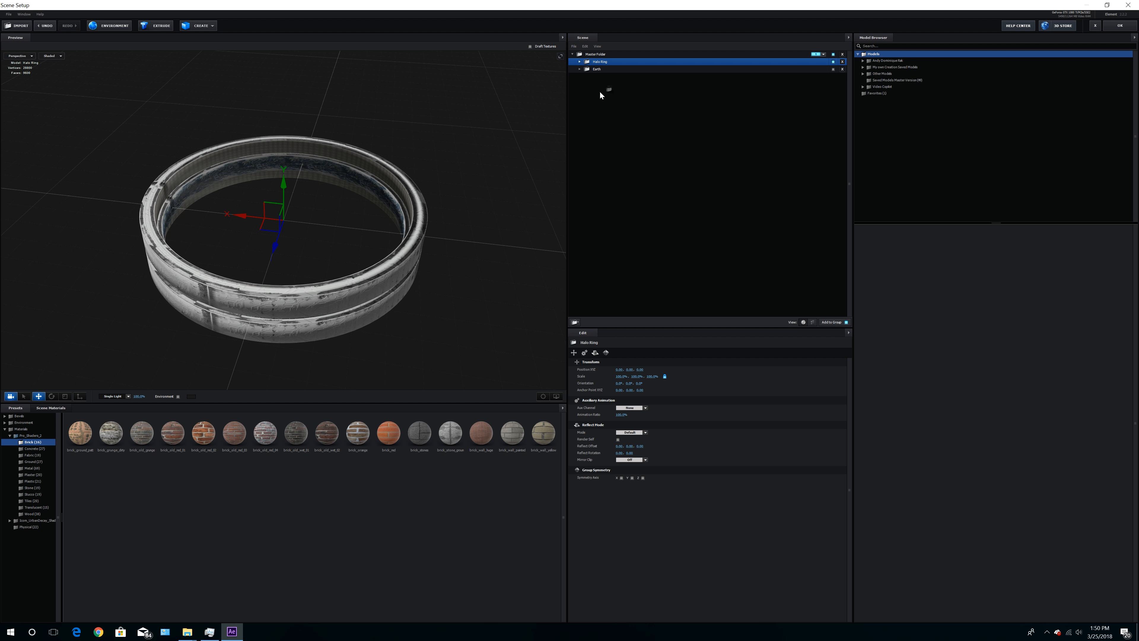
pyautogui.moveTo(600, 96); pyautogui.dragTo(602, 95)
pyautogui.click(824, 69)
pyautogui.click(825, 78)
pyautogui.click(573, 69)
# Assign the three ring models, in listed order, to auxiliary animation Channel 3, Channel 2 and Channel 1
pyautogui.click(600, 77)
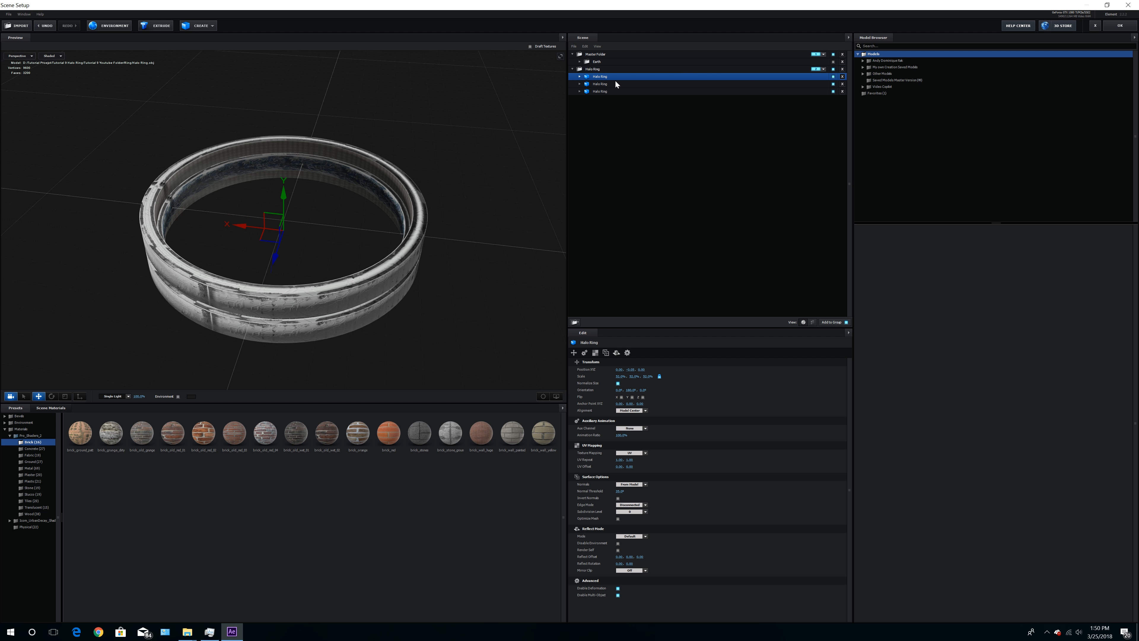
pyautogui.click(634, 427)
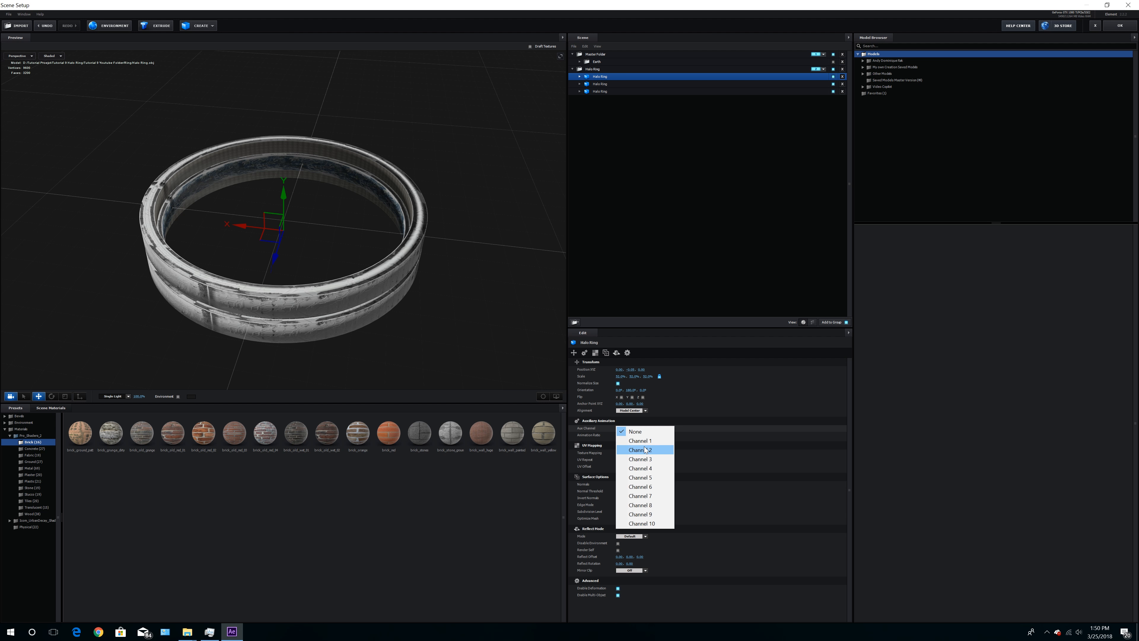
pyautogui.click(647, 458)
pyautogui.click(601, 84)
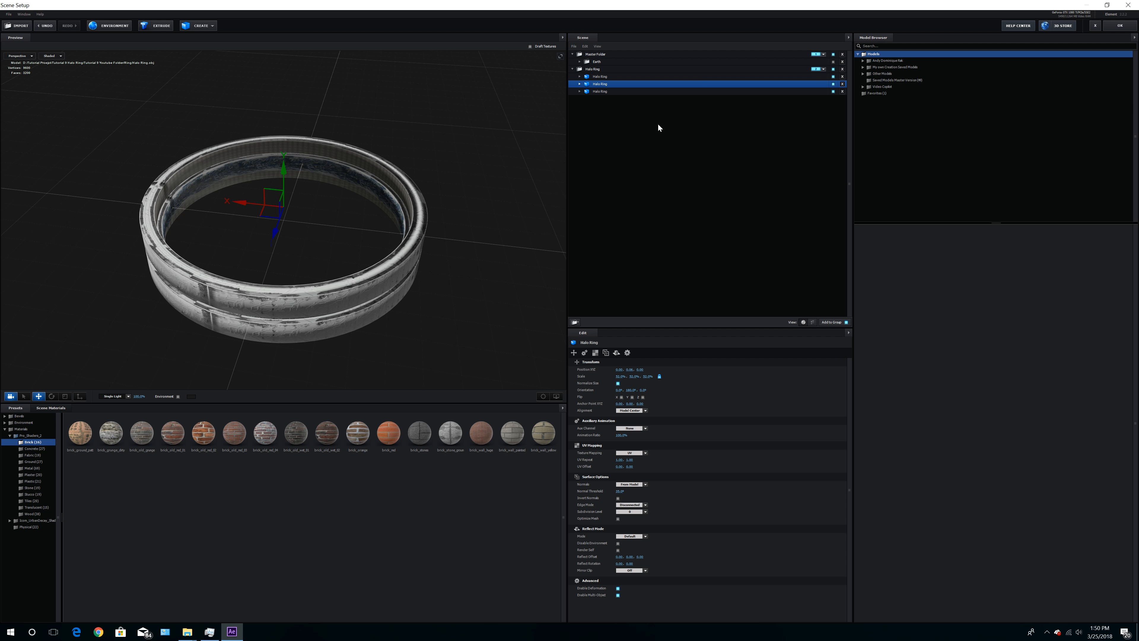
pyautogui.click(629, 428)
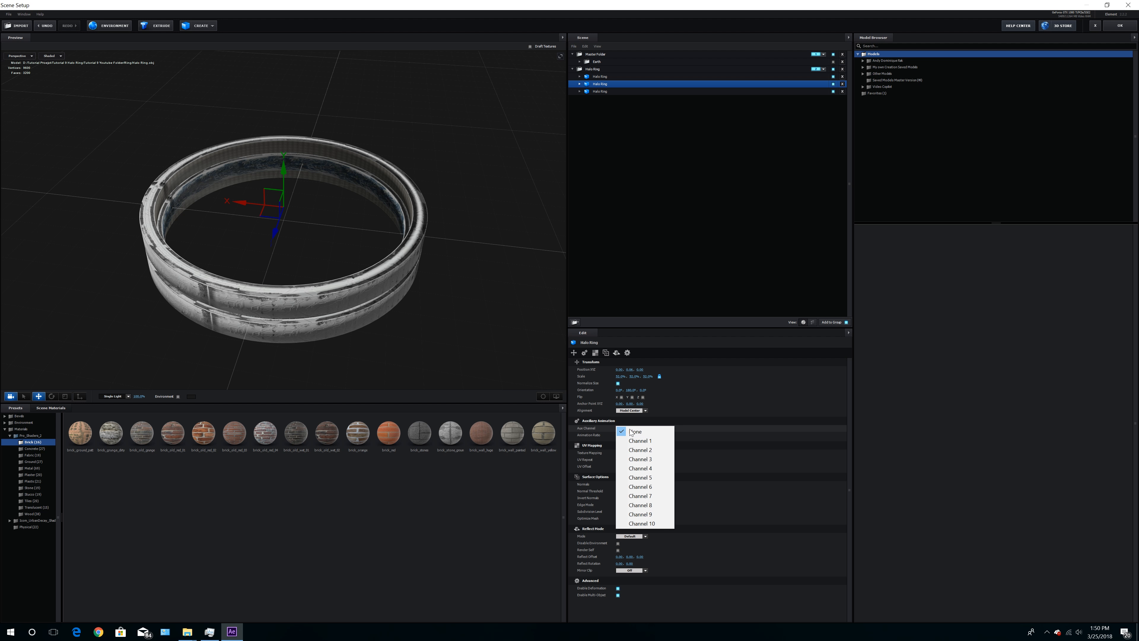
pyautogui.click(632, 452)
pyautogui.click(606, 91)
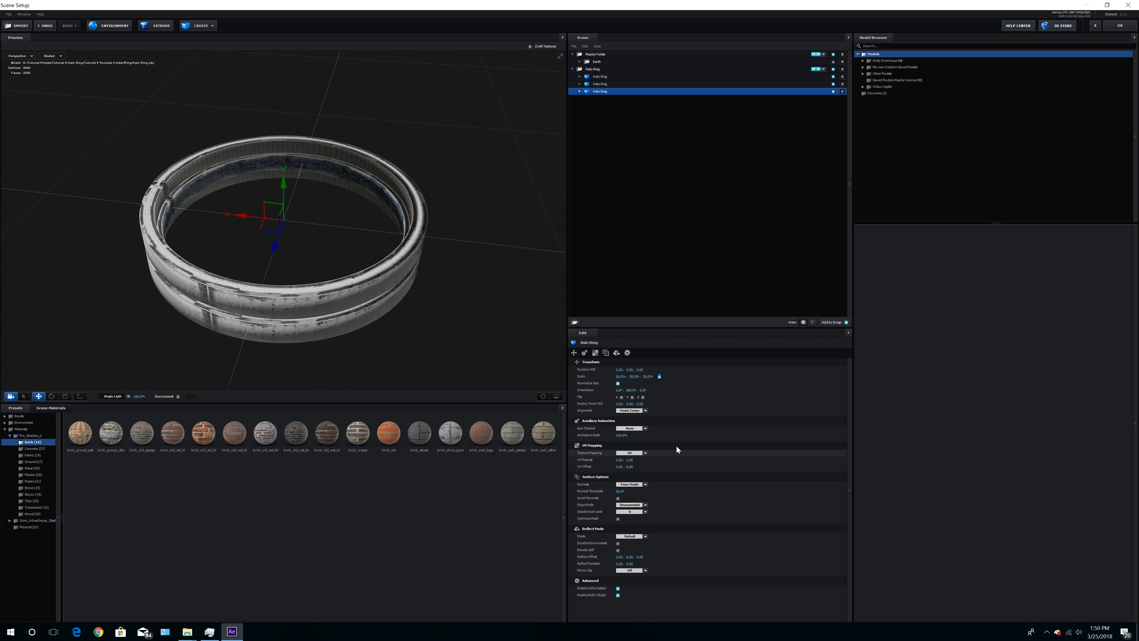
pyautogui.click(631, 428)
pyautogui.click(637, 442)
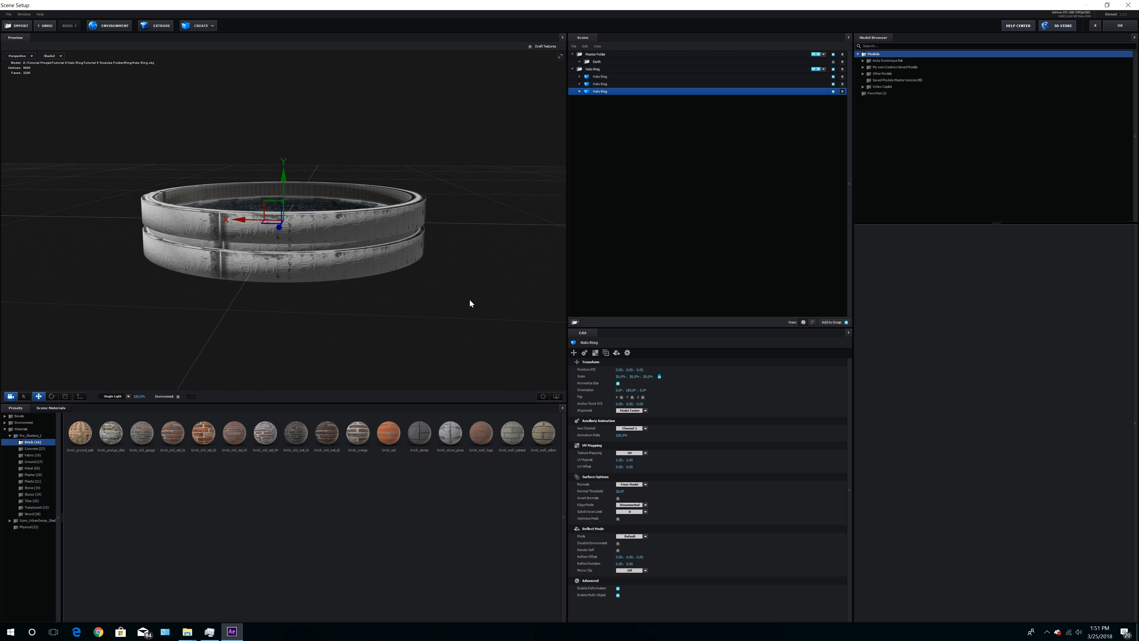
# Accept the scene setup and orbit the composition camera to inspect the ring from above and below
pyautogui.click(1119, 26)
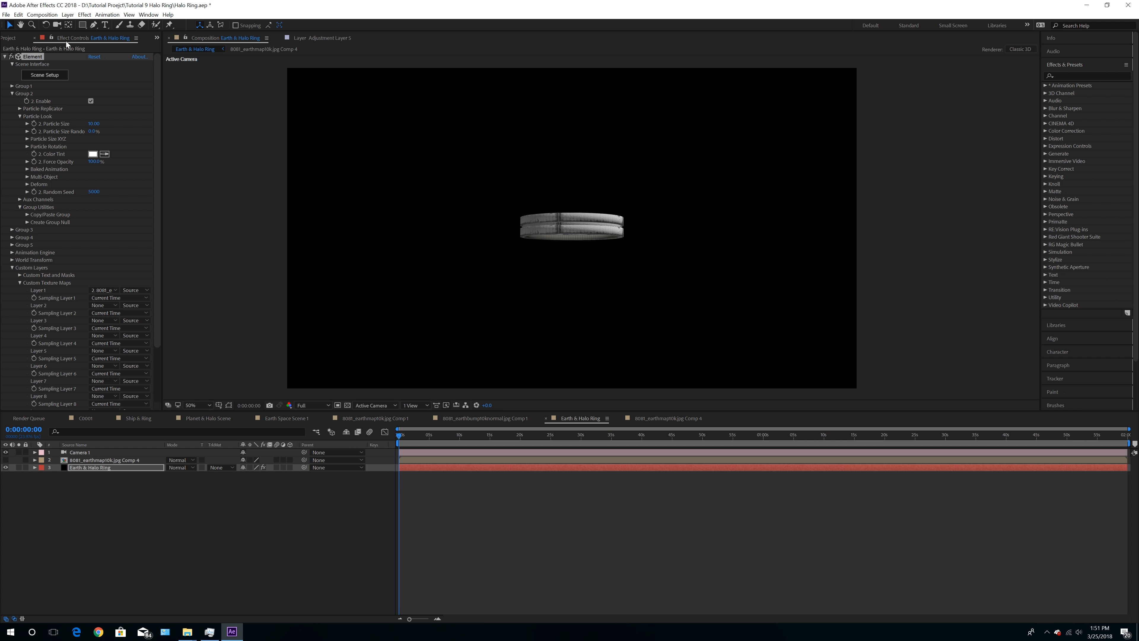
pyautogui.click(56, 25)
pyautogui.moveTo(570, 272); pyautogui.dragTo(549, 311)
pyautogui.moveTo(573, 267); pyautogui.dragTo(434, 270)
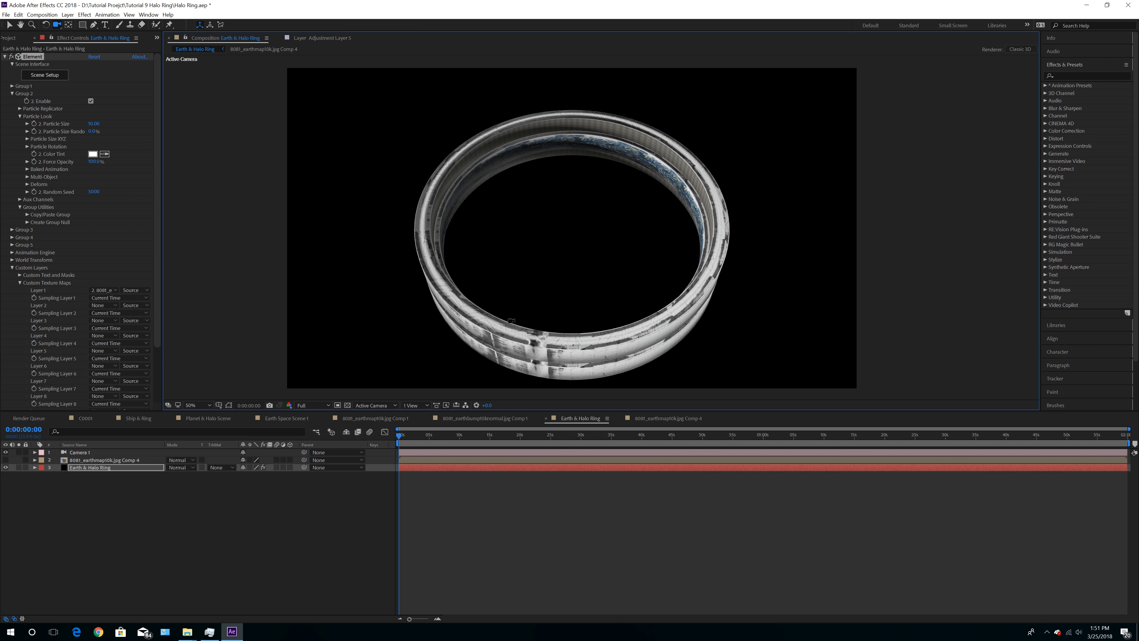
pyautogui.moveTo(511, 321); pyautogui.dragTo(505, 274)
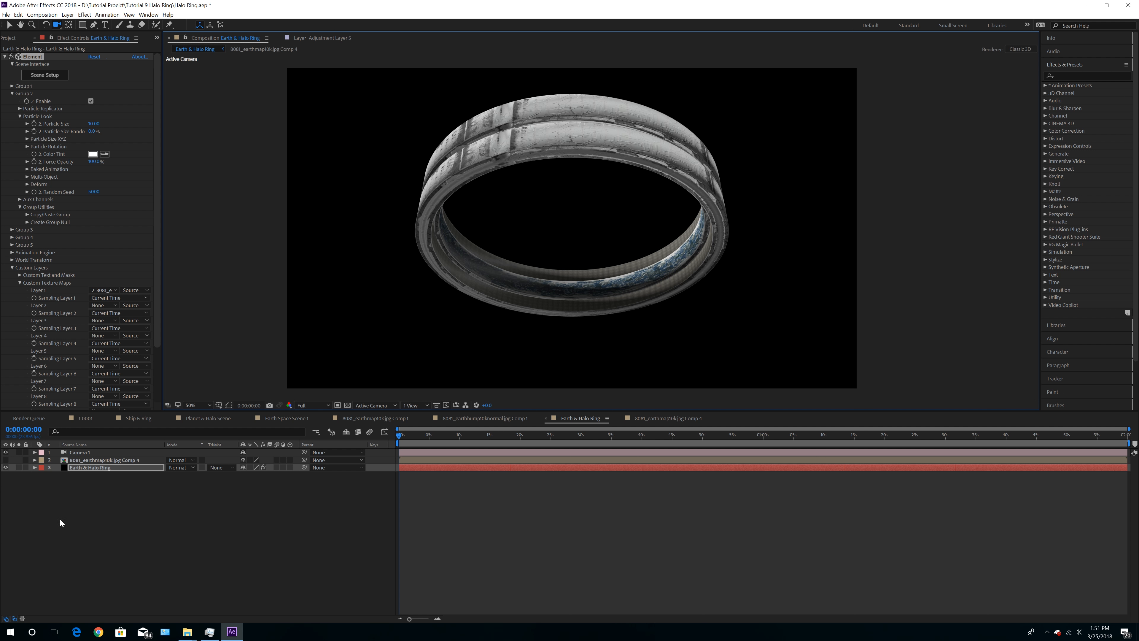
# Reveal the group 2 auxiliary Channel 2 and Channel 3 controls of the Earth & Halo Ring layer and save the project
pyautogui.click(134, 469)
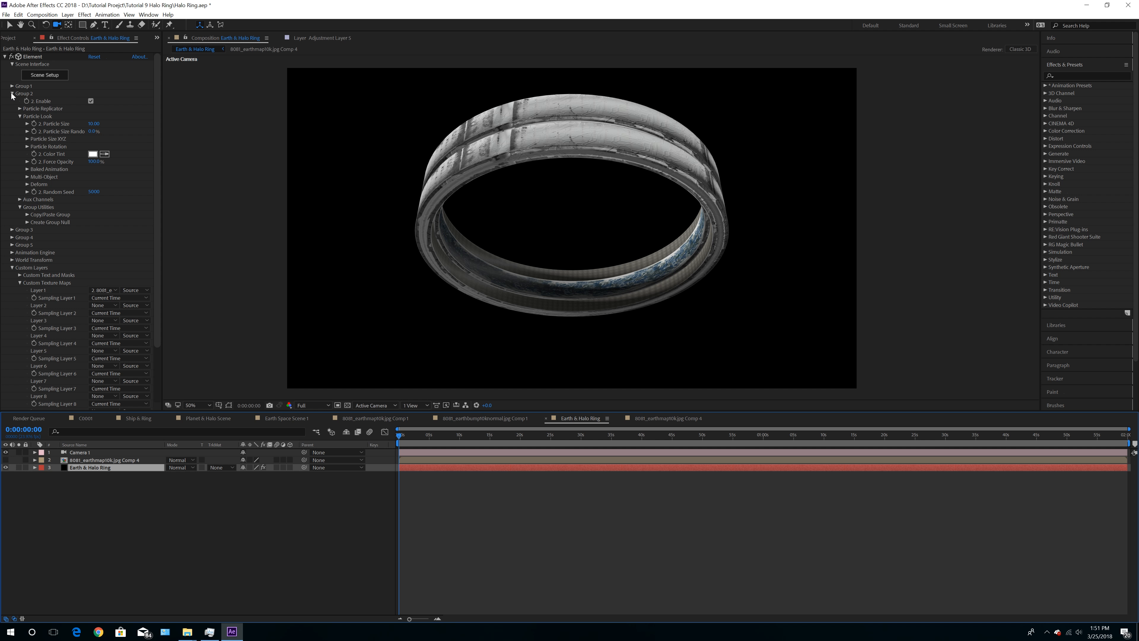
pyautogui.click(20, 199)
pyautogui.click(28, 206)
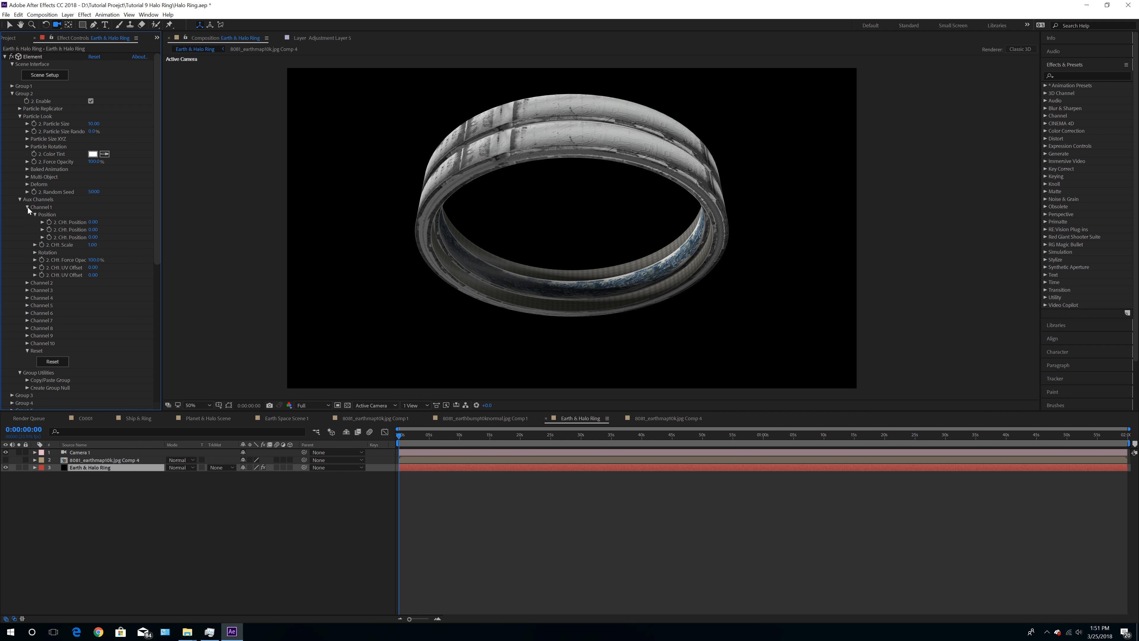
pyautogui.click(28, 207)
pyautogui.click(27, 214)
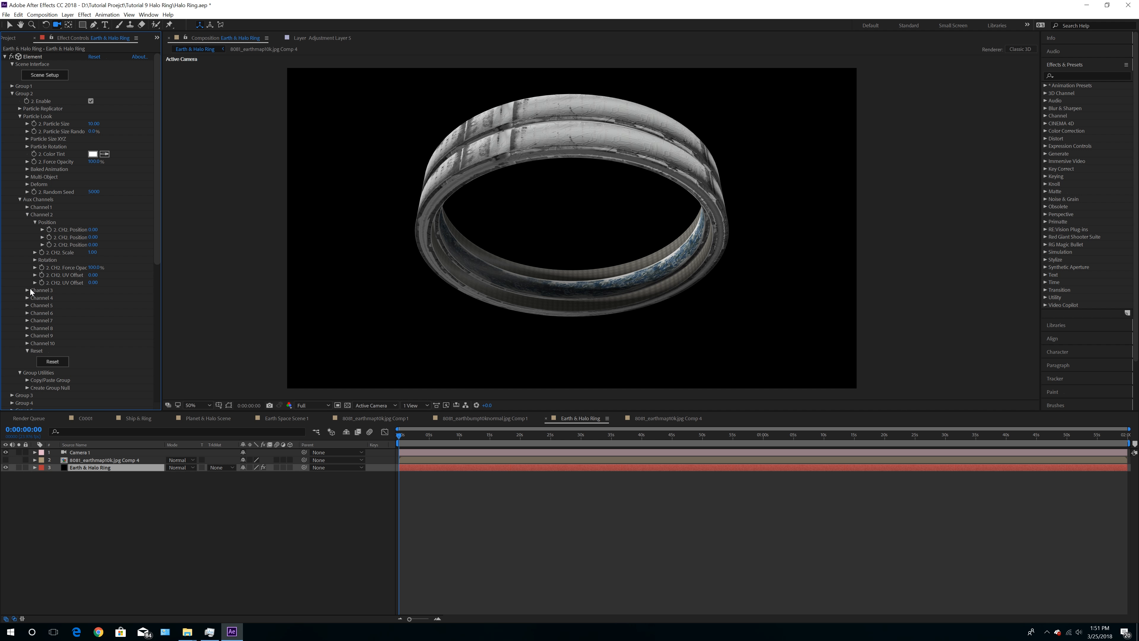
pyautogui.click(27, 291)
pyautogui.click(6, 14)
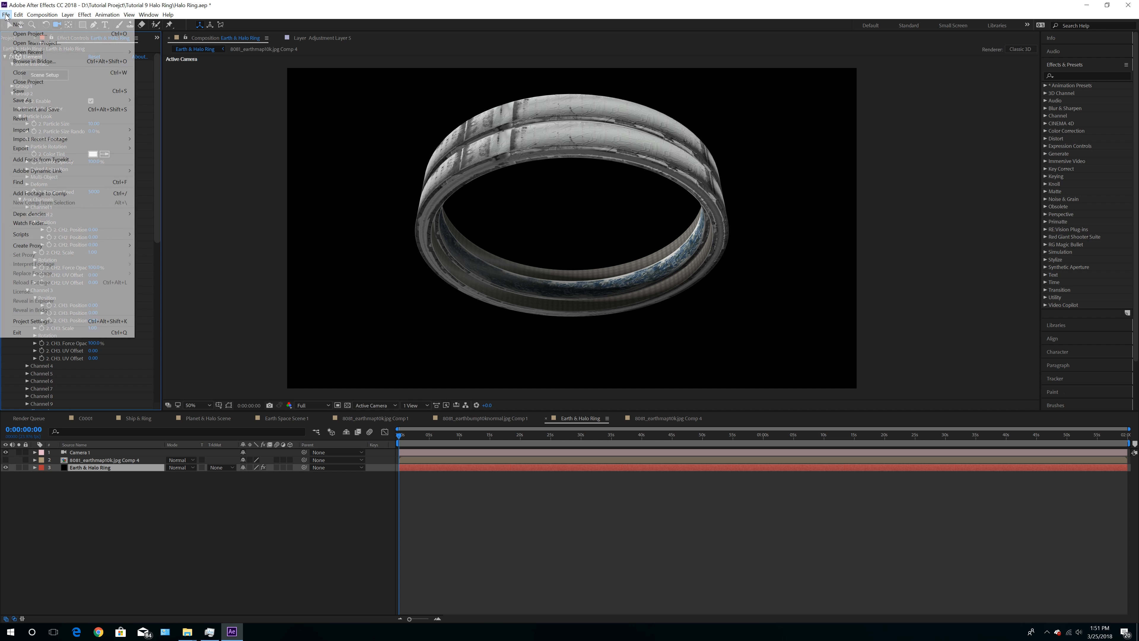
pyautogui.click(23, 93)
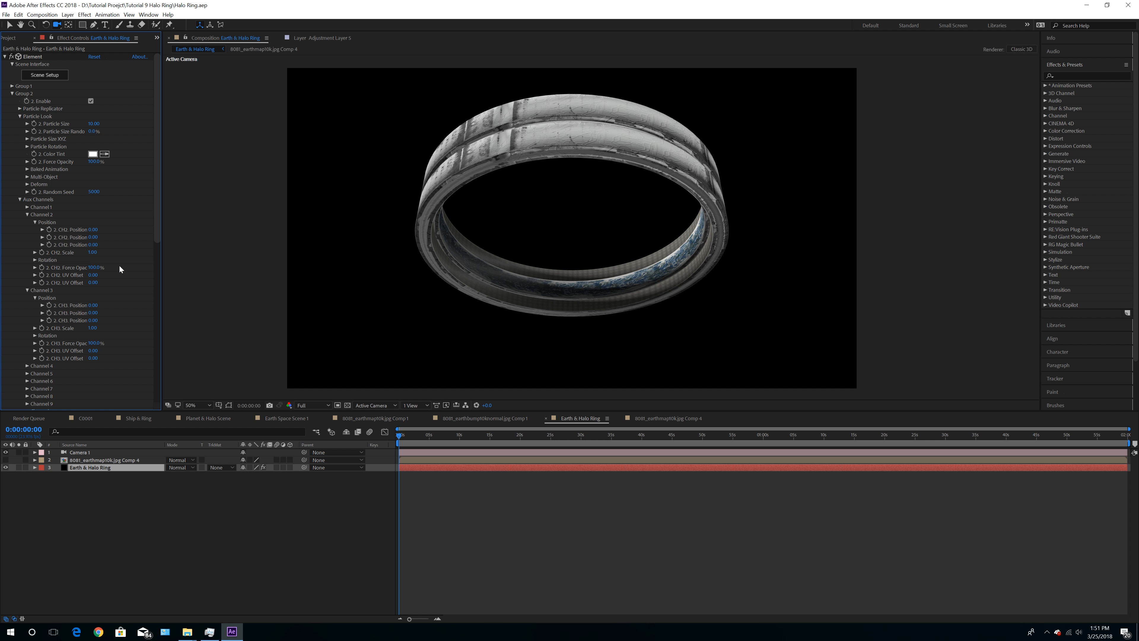
# Try rotating the auxiliary Channel 2 ring about its Y axis at the start of the timeline
pyautogui.click(35, 260)
pyautogui.moveTo(103, 275); pyautogui.dragTo(119, 281)
pyautogui.hotkey('ctrl', 'z')
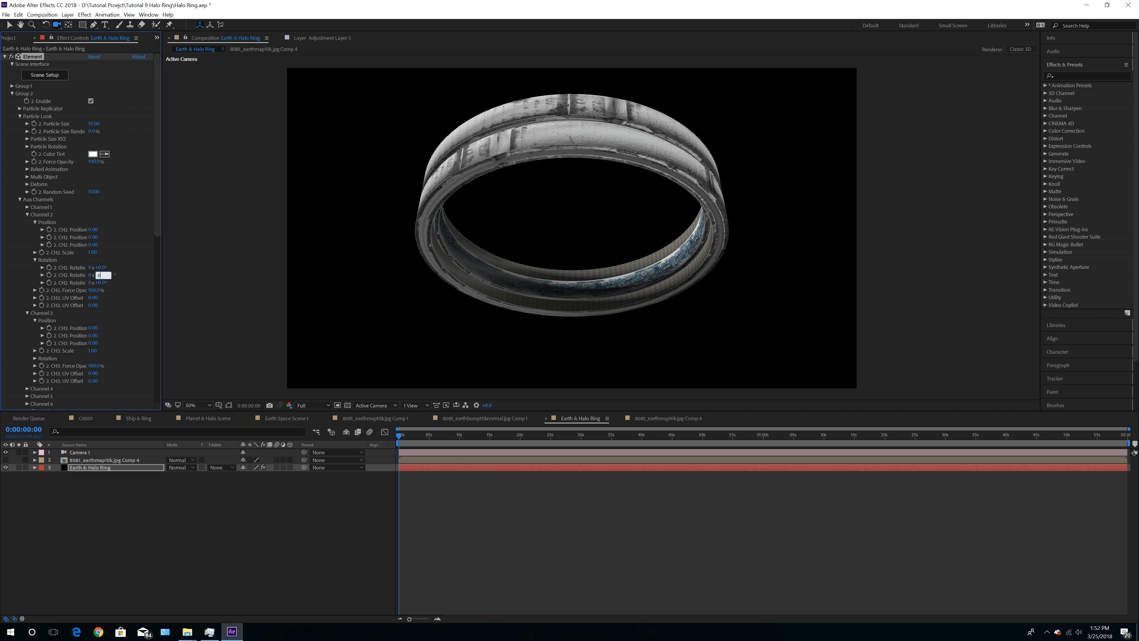
pyautogui.moveTo(106, 276); pyautogui.dragTo(123, 275)
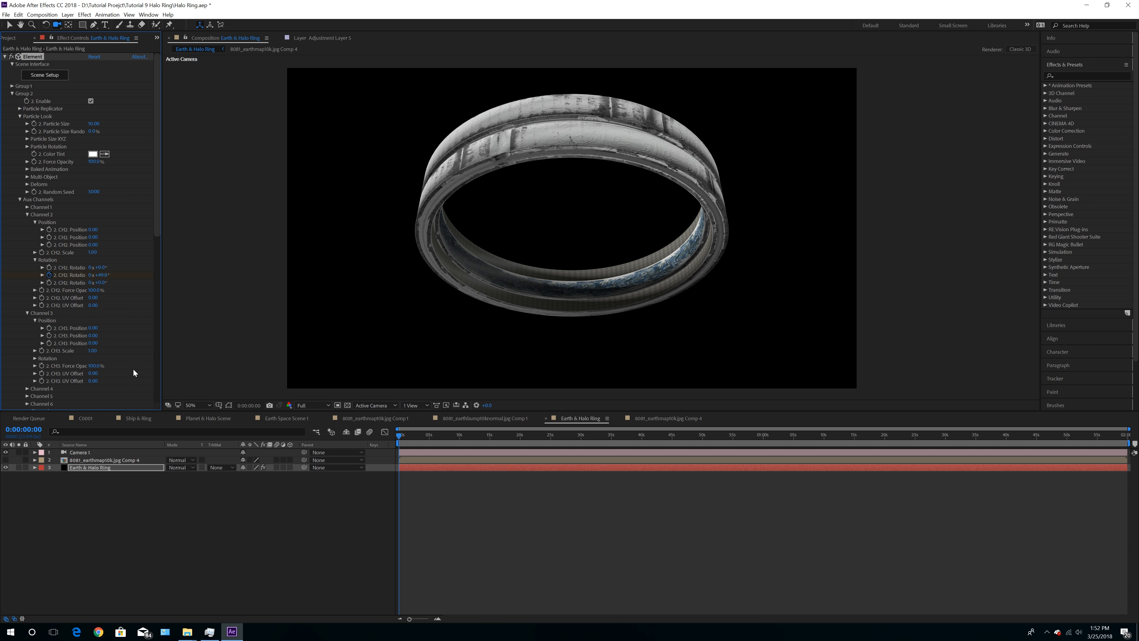
# Try keyframing the Channel 3 and Channel 2 Y rotations at 0:00:09:23, then return to the start and clear the keyframes
pyautogui.click(34, 359)
pyautogui.click(459, 441)
pyautogui.moveTo(97, 373); pyautogui.dragTo(133, 374)
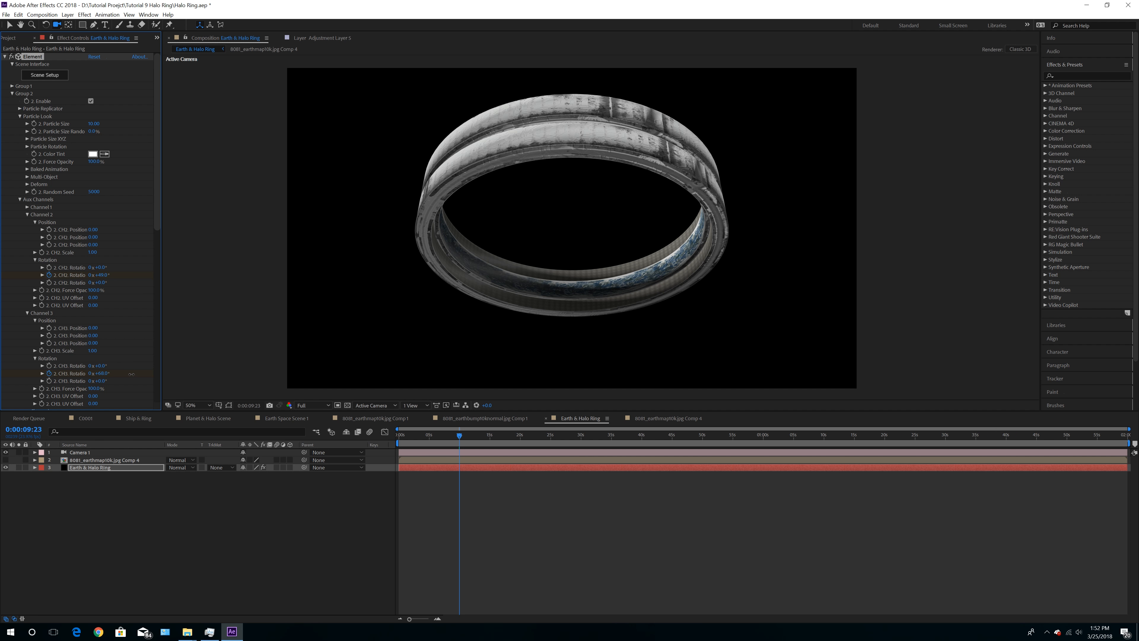
pyautogui.moveTo(119, 276); pyautogui.dragTo(168, 286)
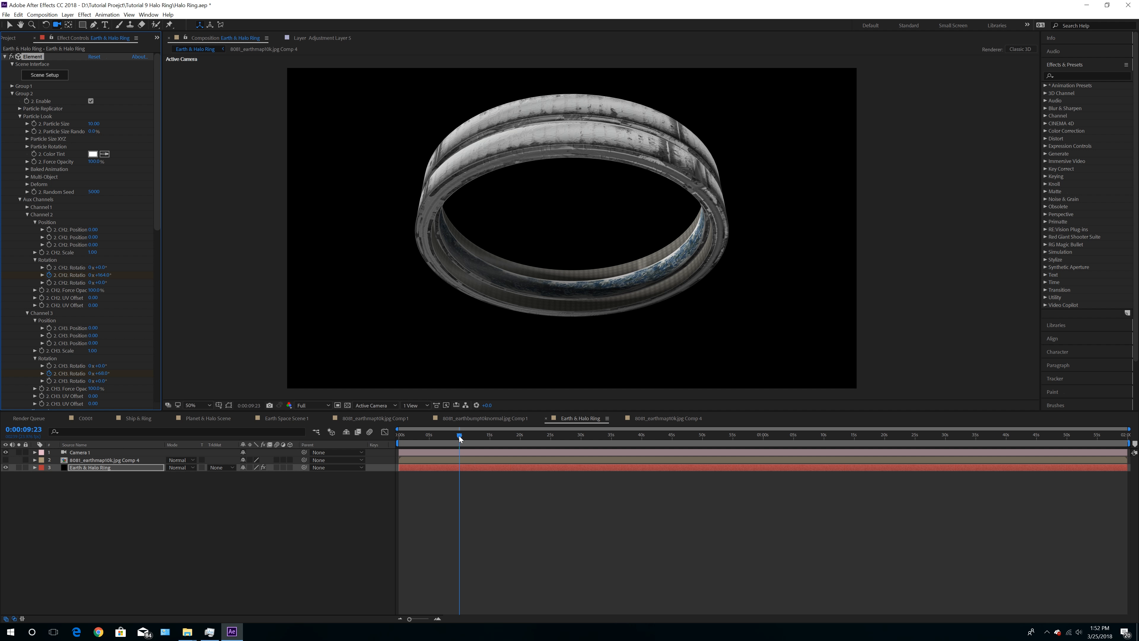
pyautogui.moveTo(459, 435); pyautogui.dragTo(220, 440)
pyautogui.click(50, 291)
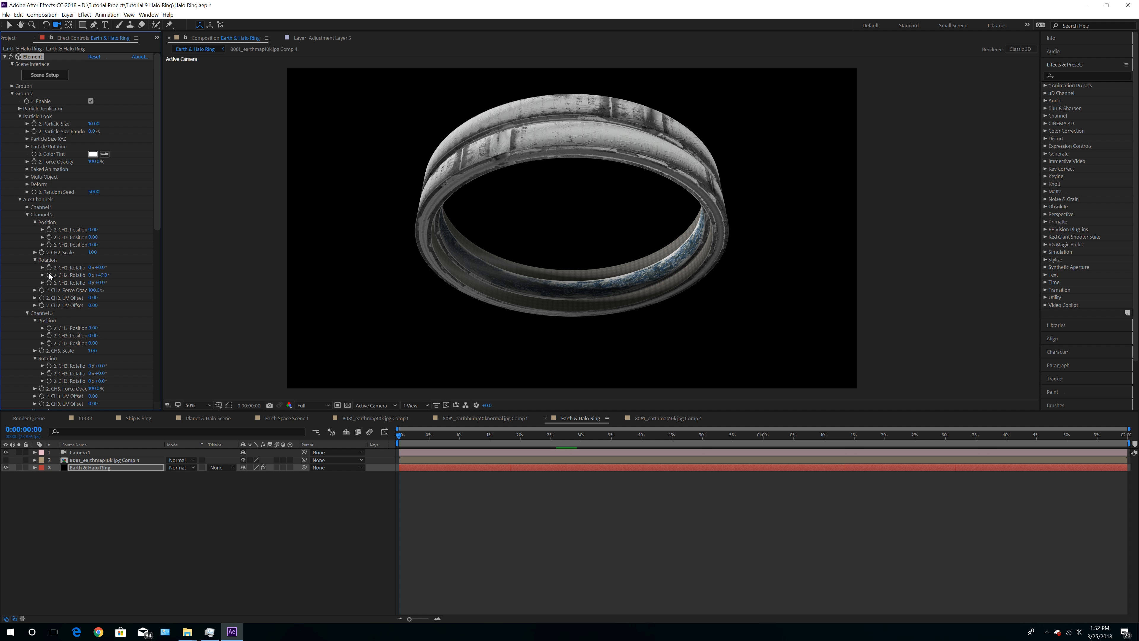
# Reveal group 2's auxiliary Channel 2 rotation properties in the timeline and add the expression Time*1 to Rotation Y
pyautogui.click(35, 467)
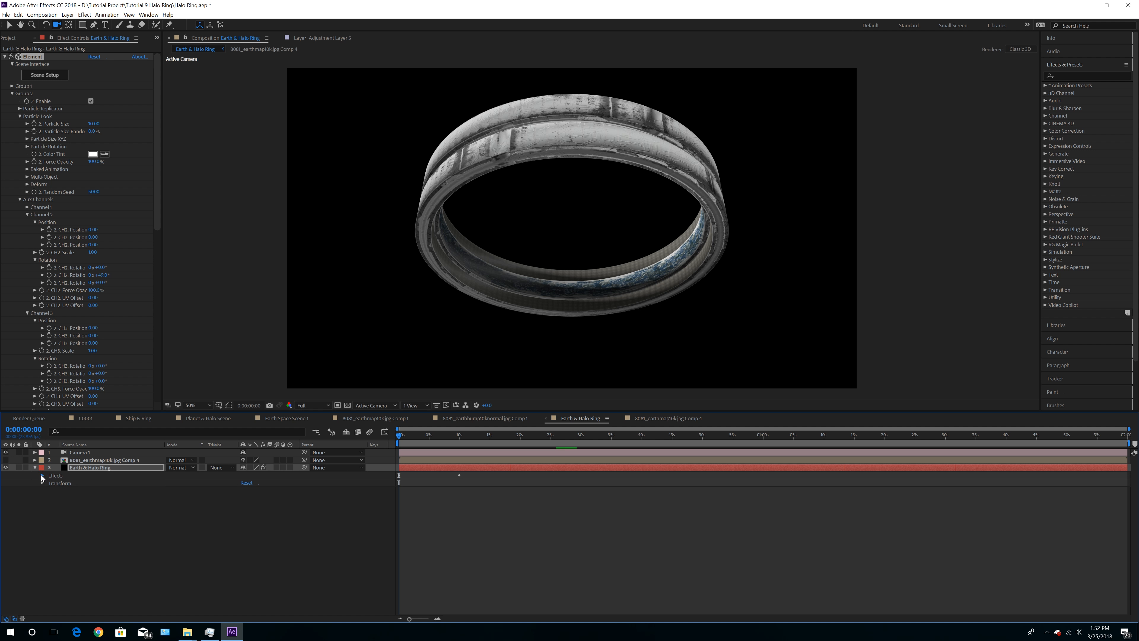
pyautogui.click(42, 475)
pyautogui.click(57, 505)
pyautogui.click(65, 535)
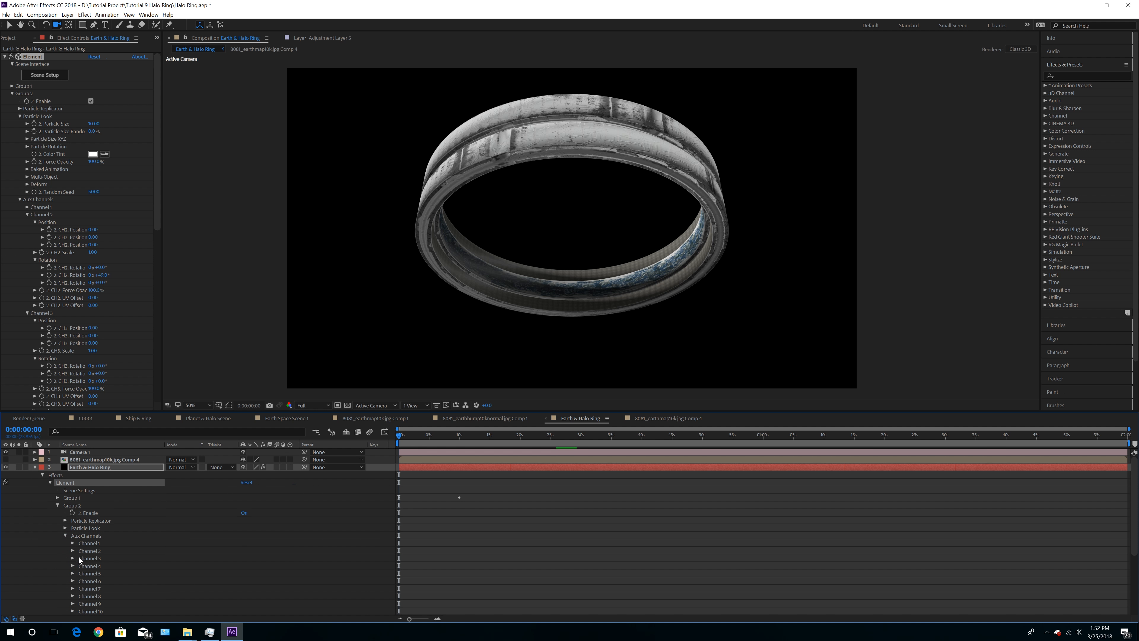
pyautogui.click(72, 550)
pyautogui.scroll(-2, 85, 564)
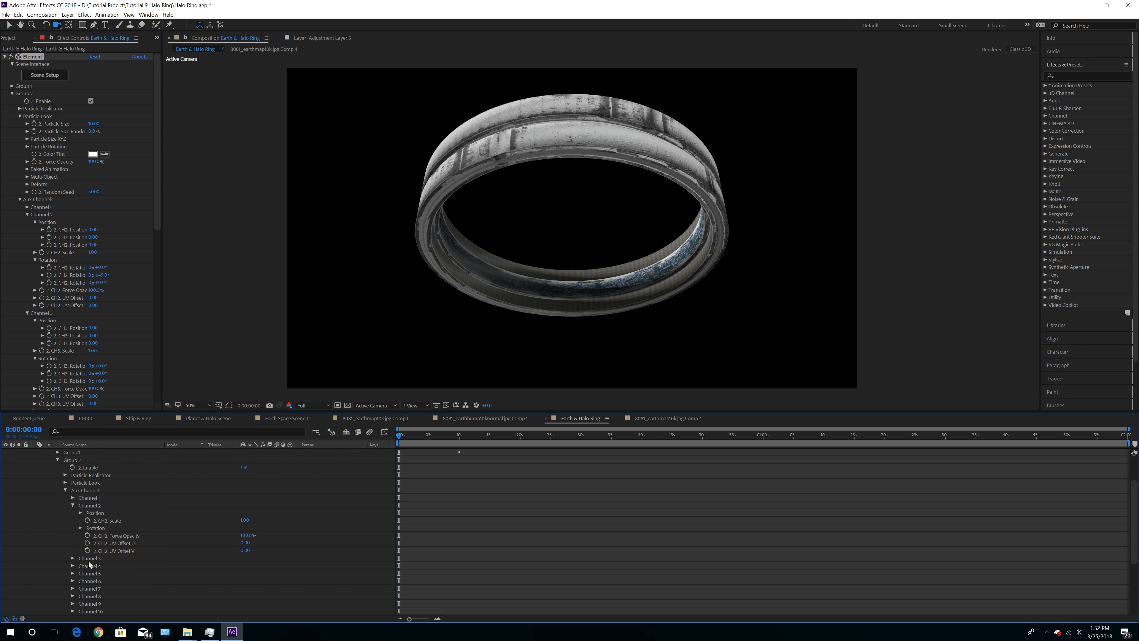
pyautogui.click(81, 528)
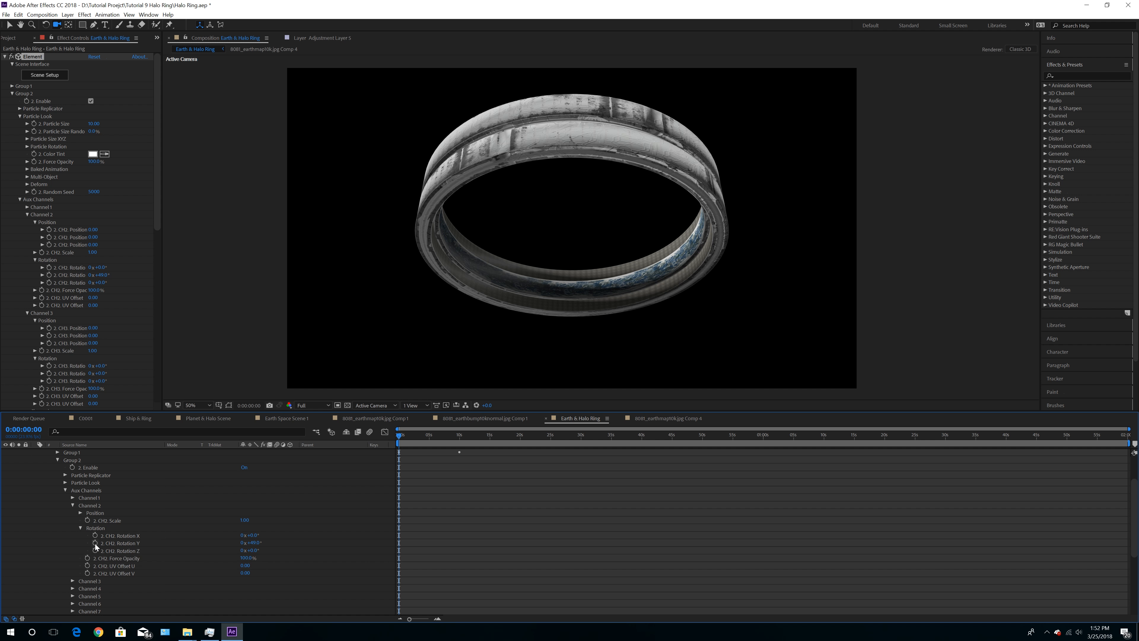
pyautogui.keyDown('alt'); pyautogui.click(95, 543); pyautogui.keyUp('alt')
pyautogui.write('Time')
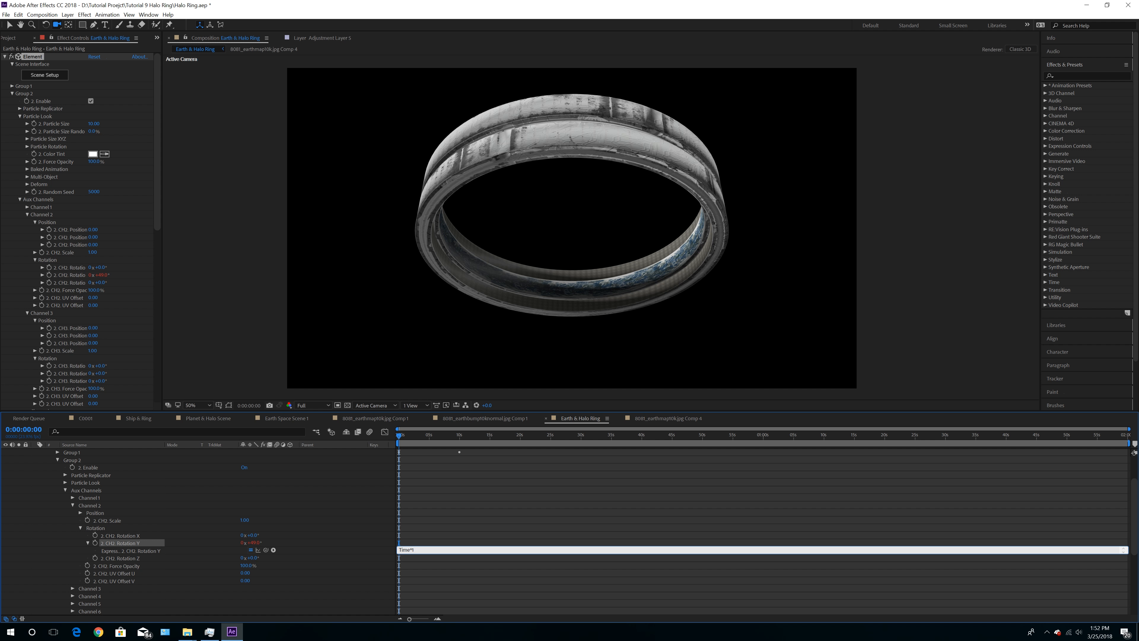
pyautogui.write('*1')
pyautogui.click(338, 573)
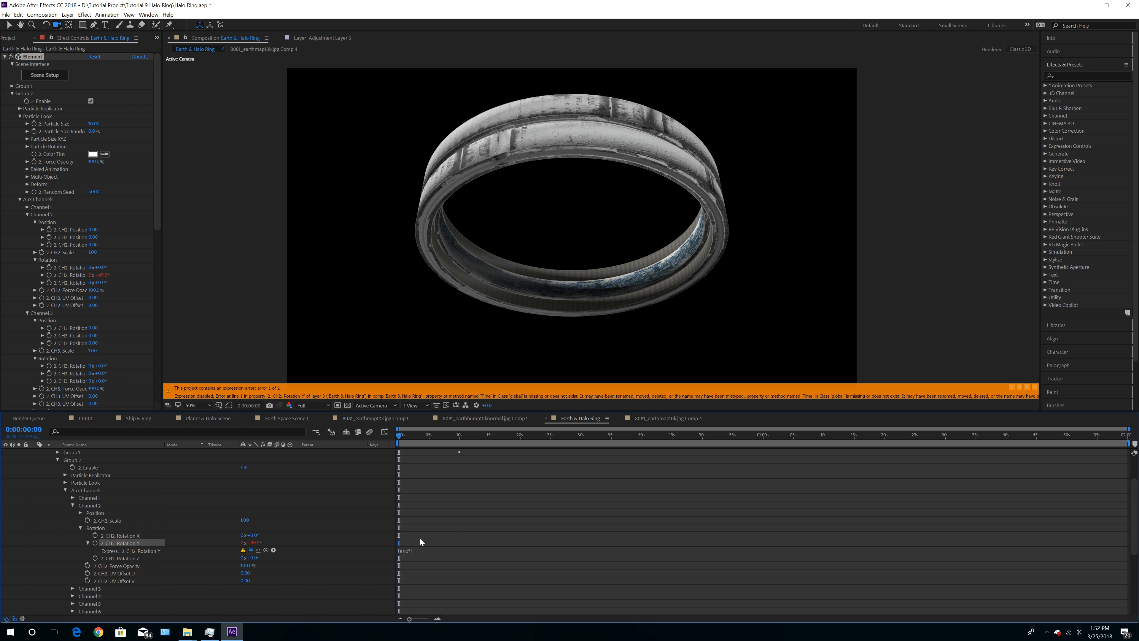
# Correct the Channel 2 Rotation Y expression to lowercase time*1
pyautogui.click(411, 549)
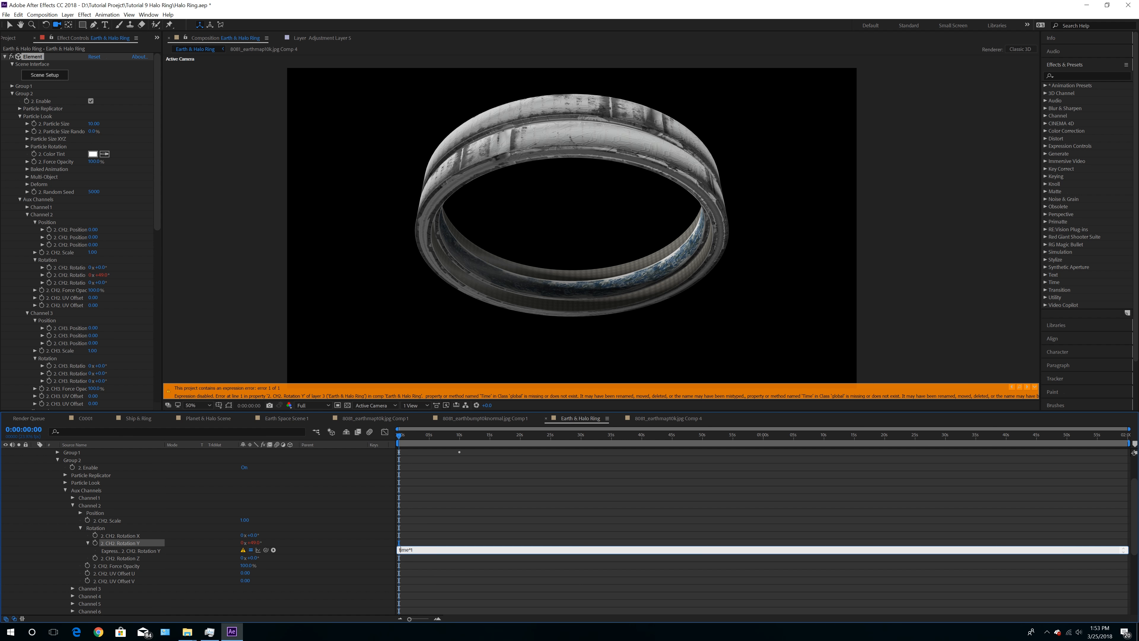
pyautogui.click(343, 542)
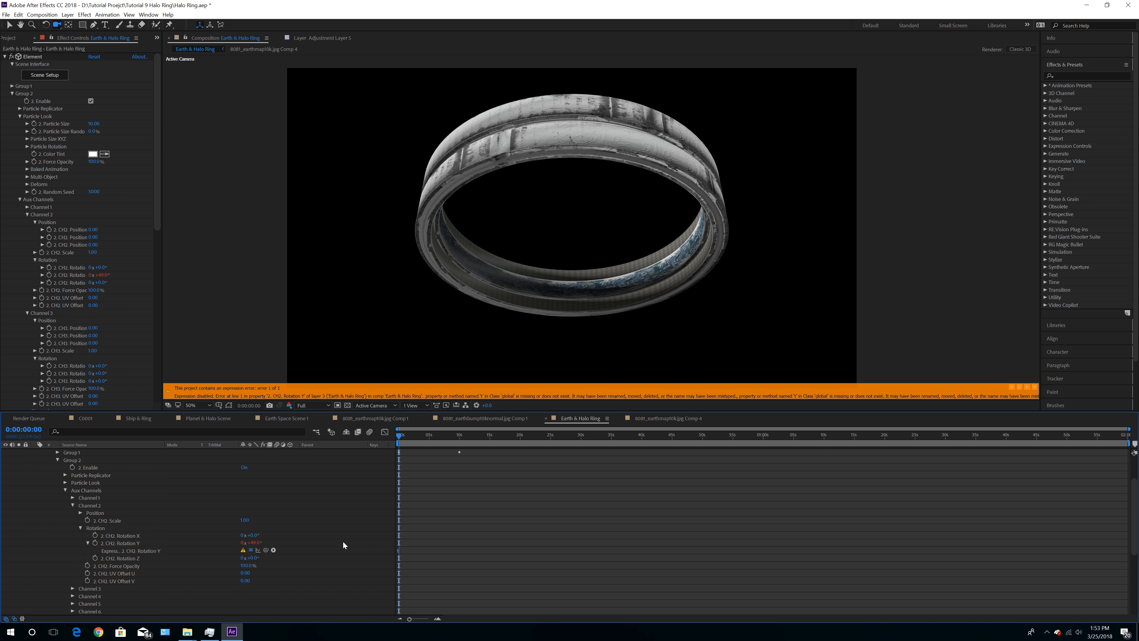
pyautogui.click(404, 551)
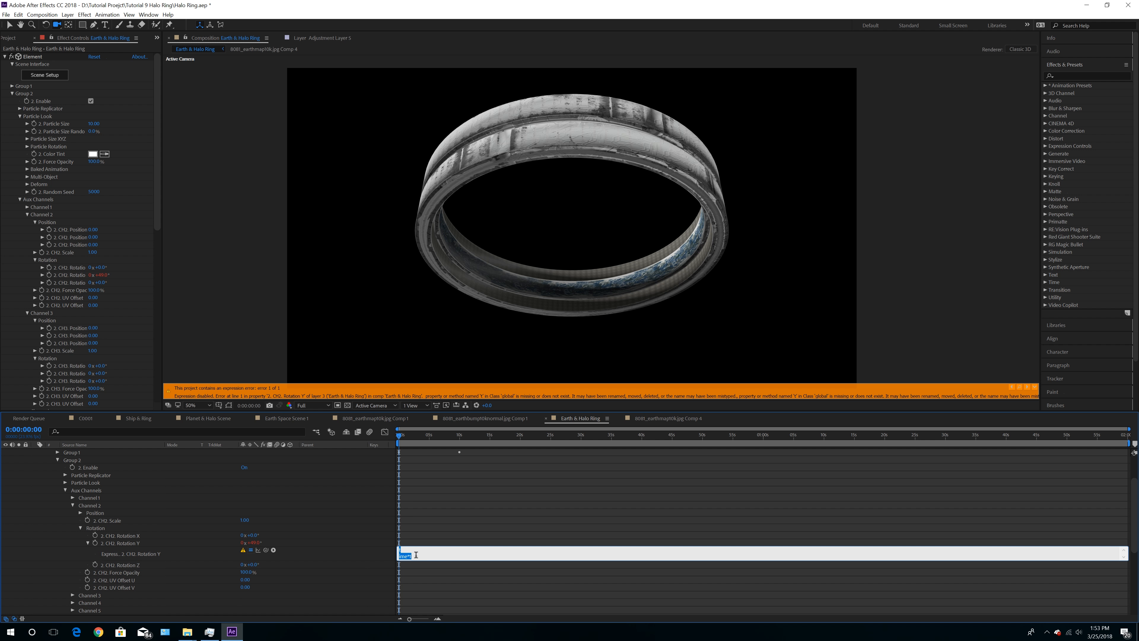
pyautogui.click(406, 550)
pyautogui.press('Delete')
pyautogui.click(357, 521)
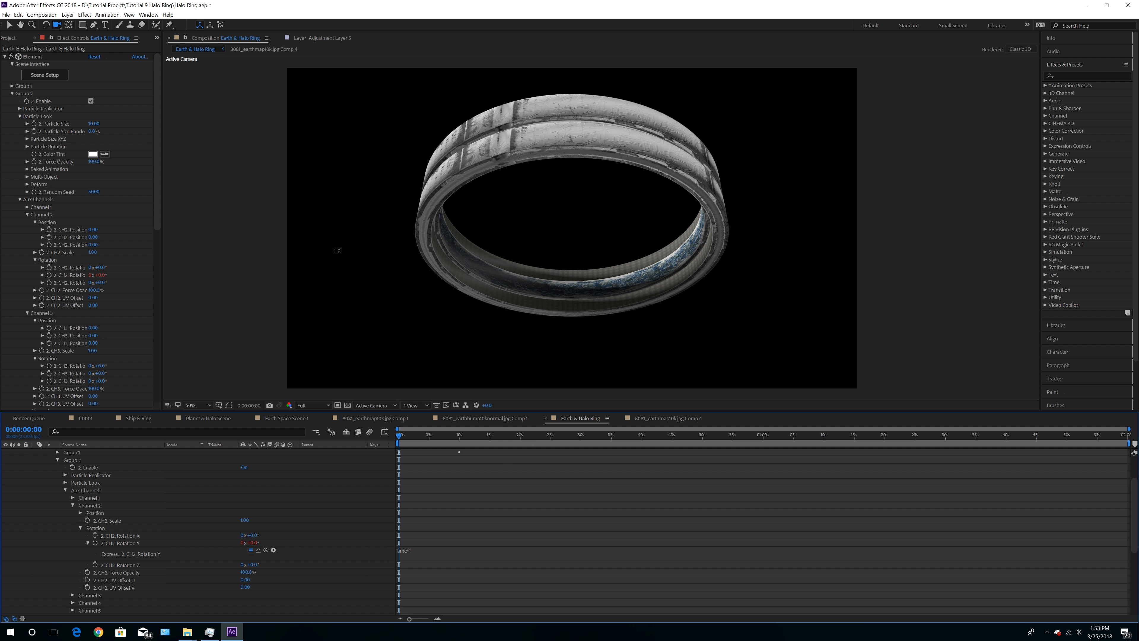
# Scrub the timeline to 0:00:43:19 and back to the start to preview the ring's rotation, then collapse the layer's properties
pyautogui.click(9, 24)
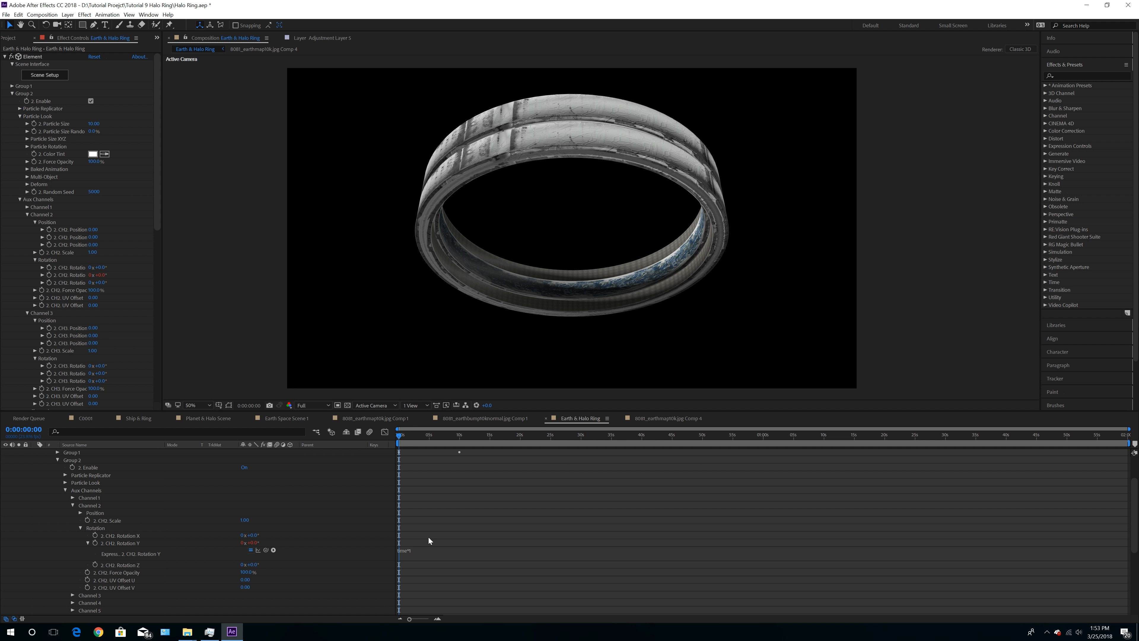
pyautogui.moveTo(401, 441); pyautogui.dragTo(665, 464)
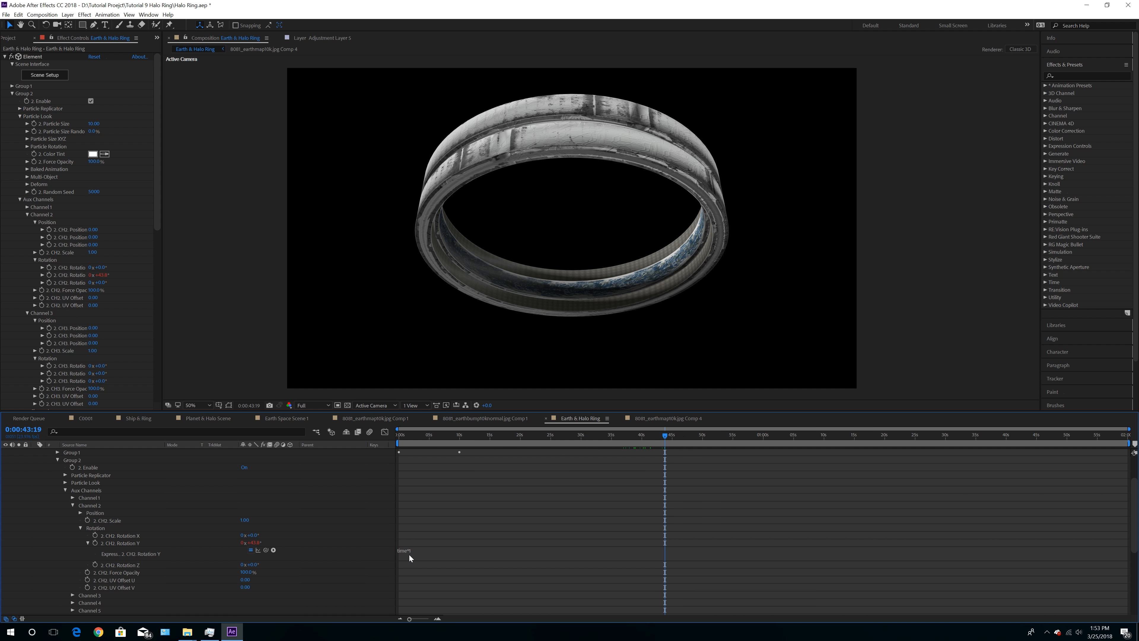
pyautogui.moveTo(660, 434); pyautogui.dragTo(301, 474)
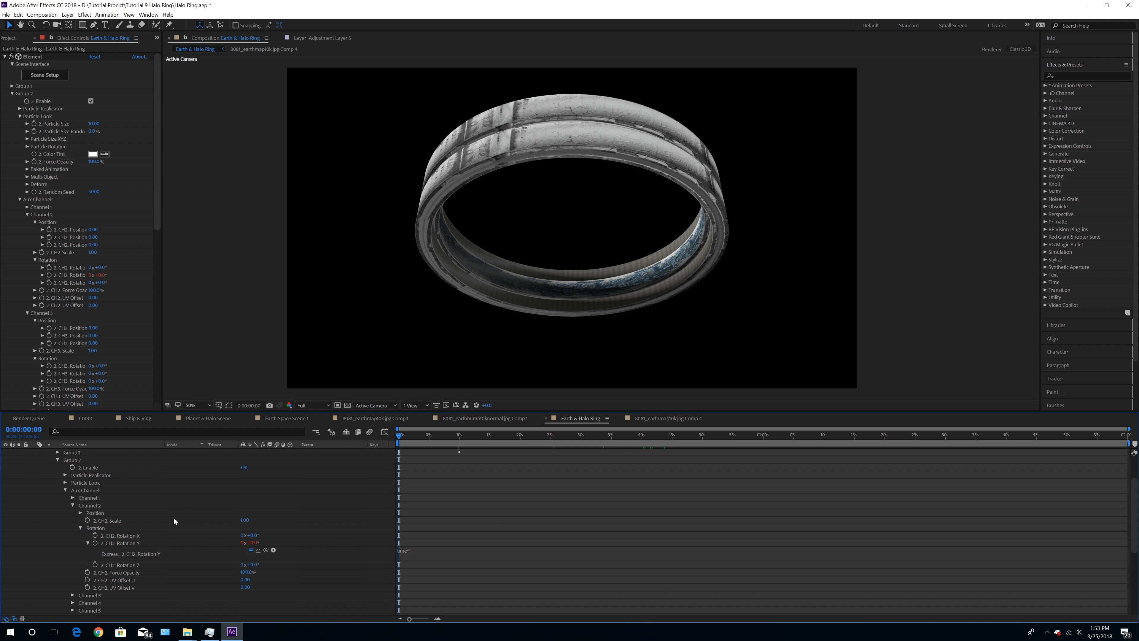
pyautogui.scroll(3, 174, 518)
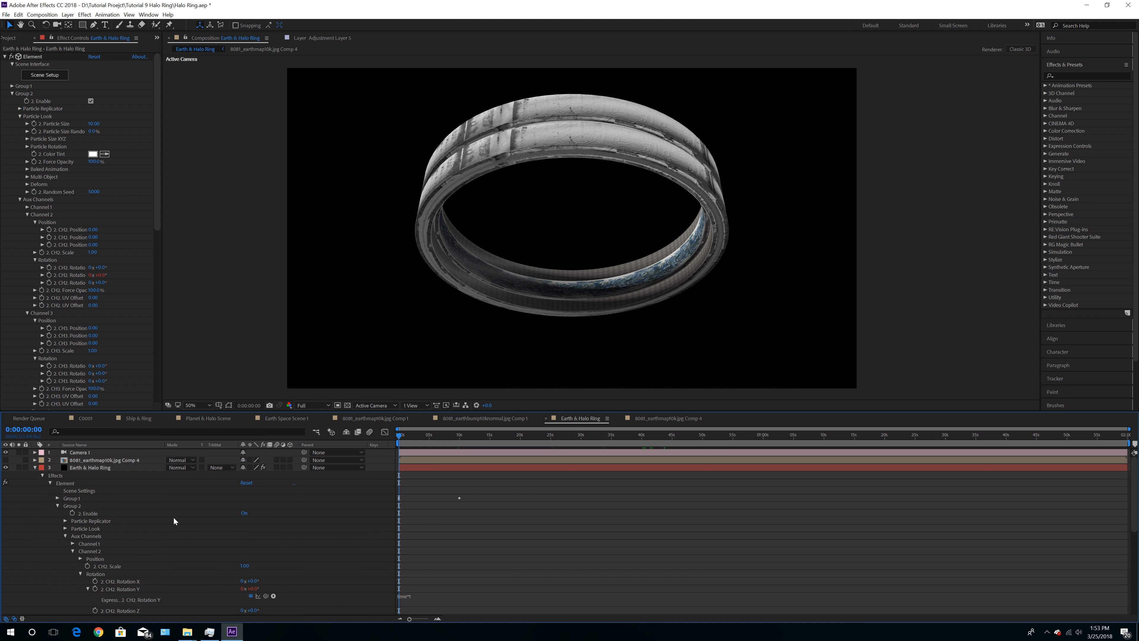
pyautogui.click(35, 467)
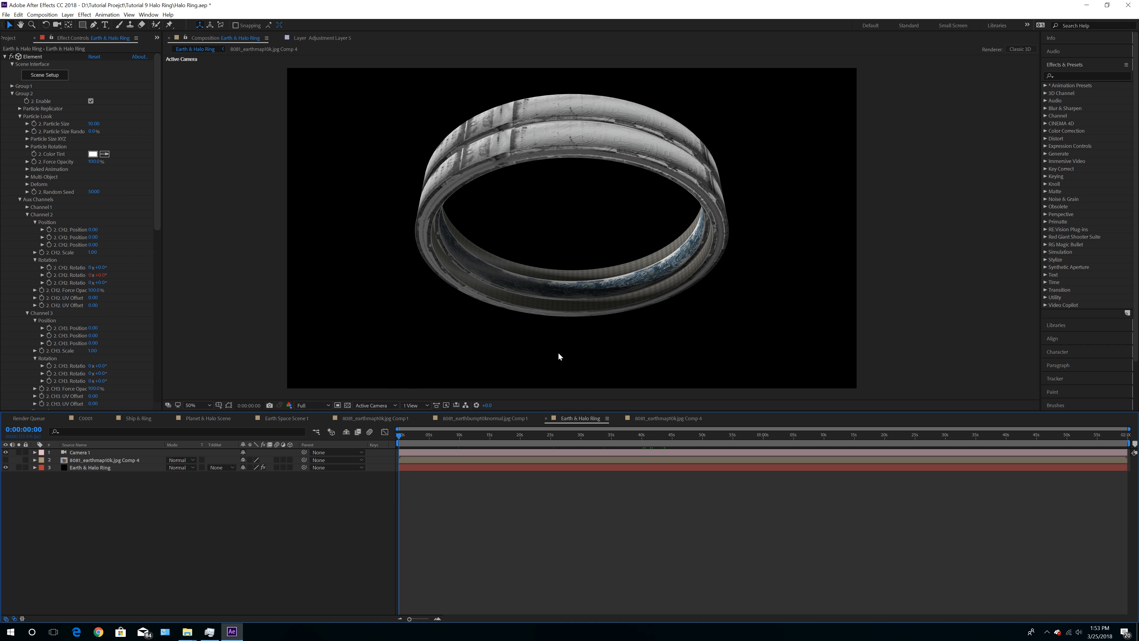
# Place the Halo Ring folder inside the Master Folder in the scene setup and view it together with the Earth from above
pyautogui.click(41, 77)
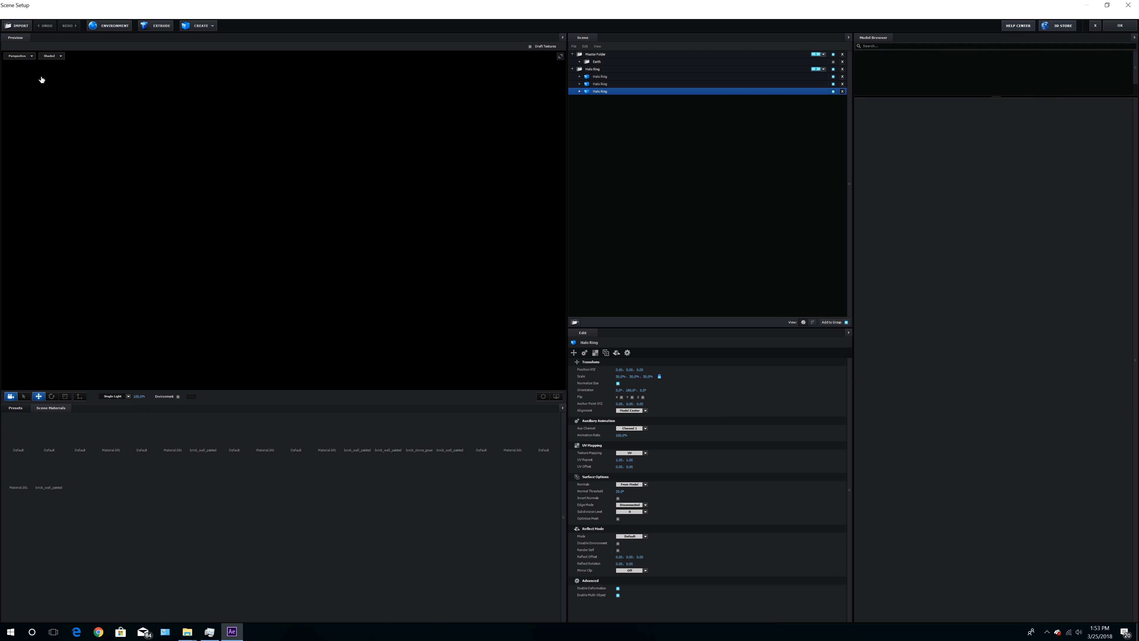
pyautogui.click(571, 66)
pyautogui.moveTo(592, 70); pyautogui.dragTo(615, 53)
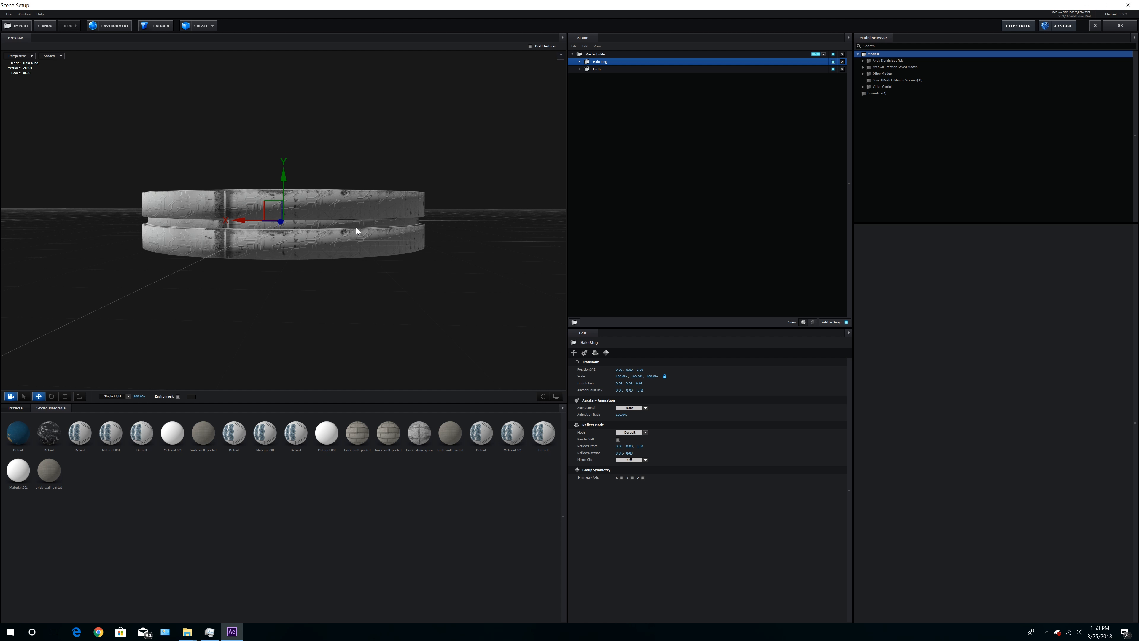
pyautogui.moveTo(444, 121); pyautogui.dragTo(392, 209)
pyautogui.scroll(-4, 443, 198)
pyautogui.scroll(-5, 445, 193)
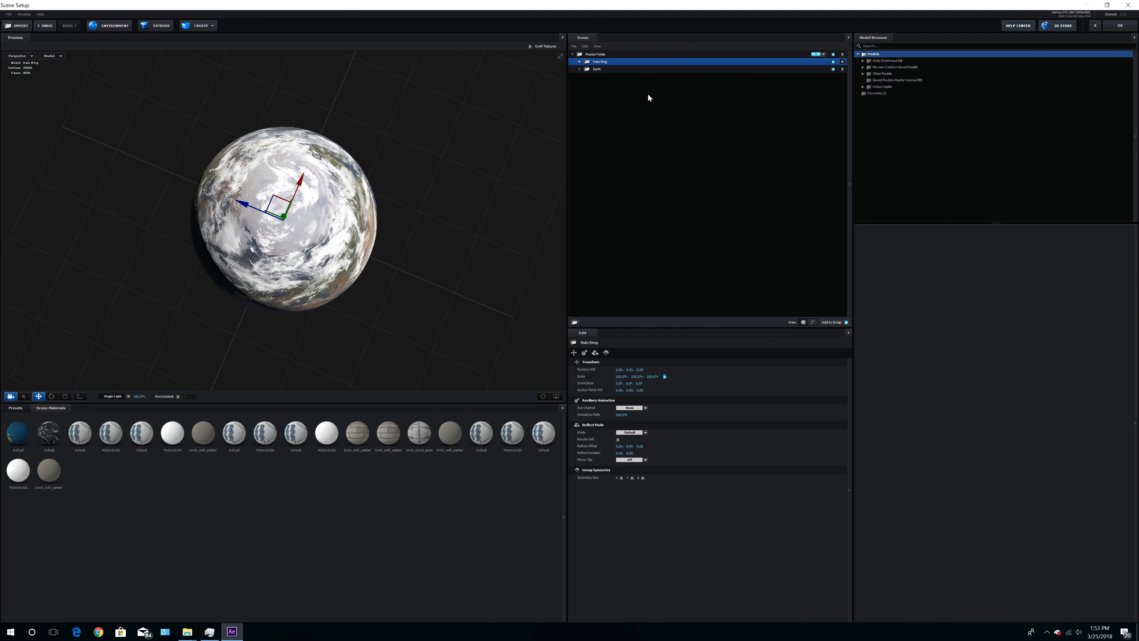
# Move the Halo Ring folder back out to the top level, reassign its group and accept the scene setup
pyautogui.moveTo(610, 62); pyautogui.dragTo(609, 94)
pyautogui.click(824, 68)
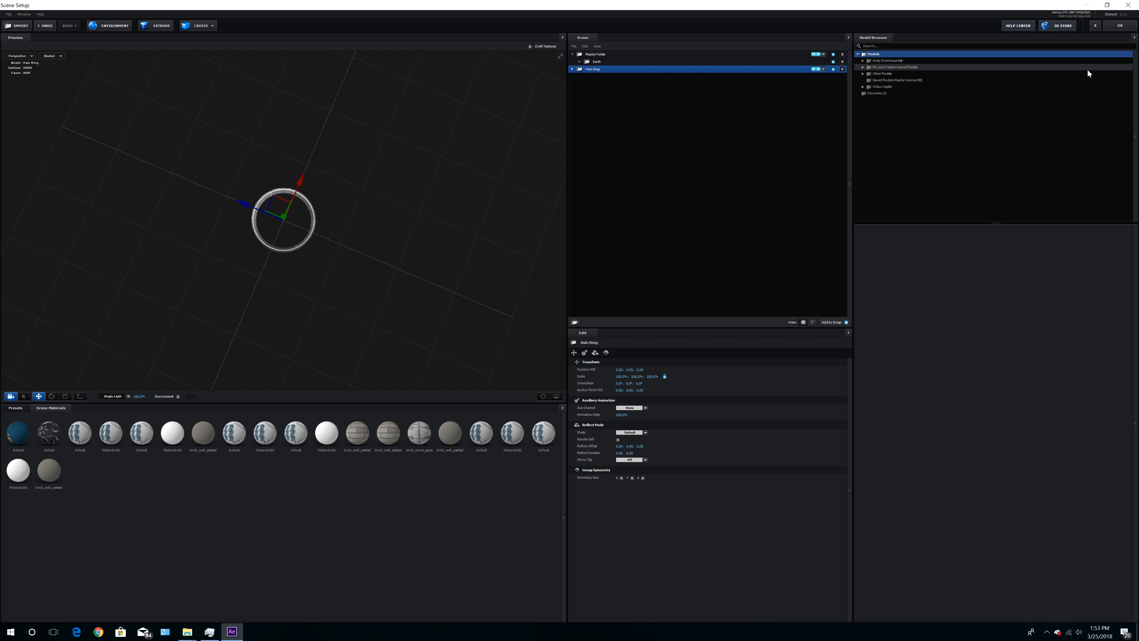
pyautogui.click(1119, 25)
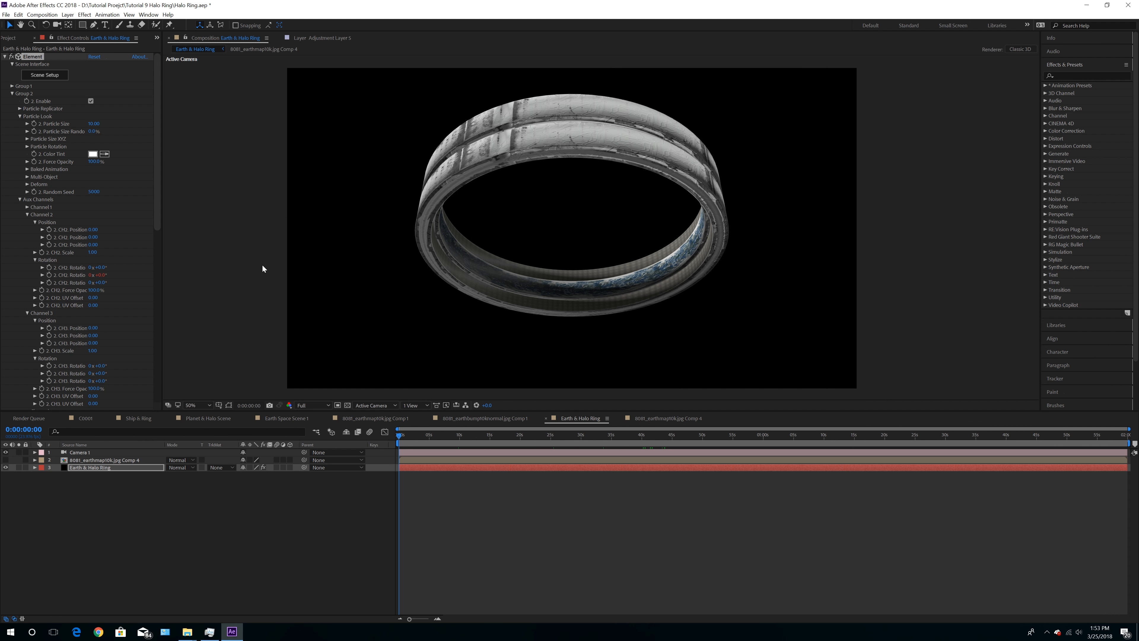
# Reopen the scene setup to check it, accept it again and orbit the composition camera to inspect the Earth
pyautogui.click(32, 76)
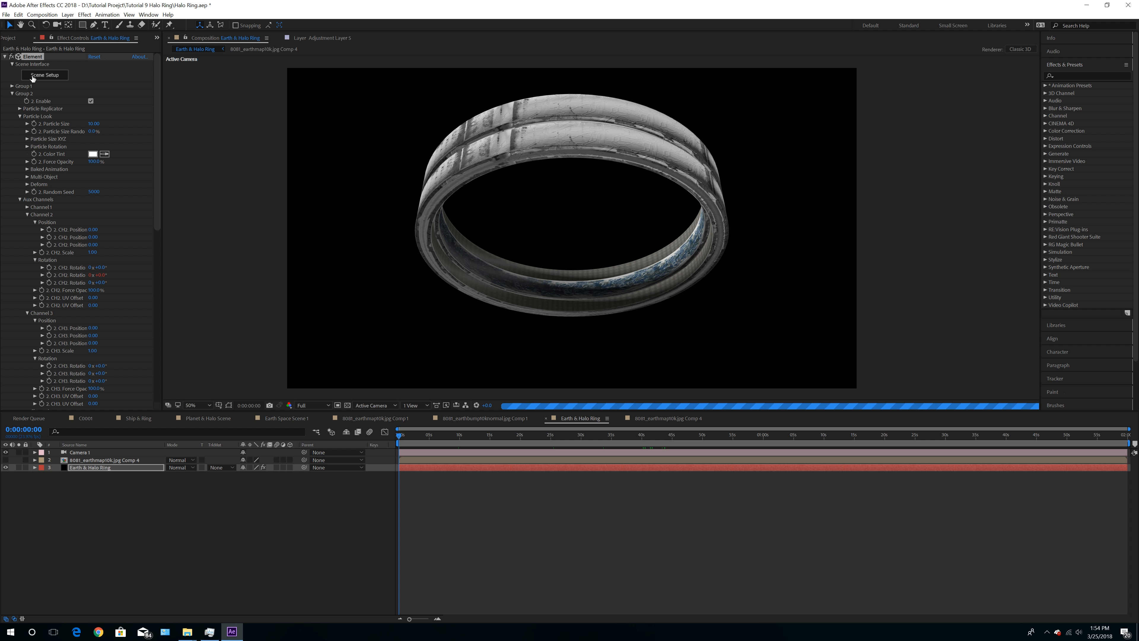
pyautogui.click(32, 78)
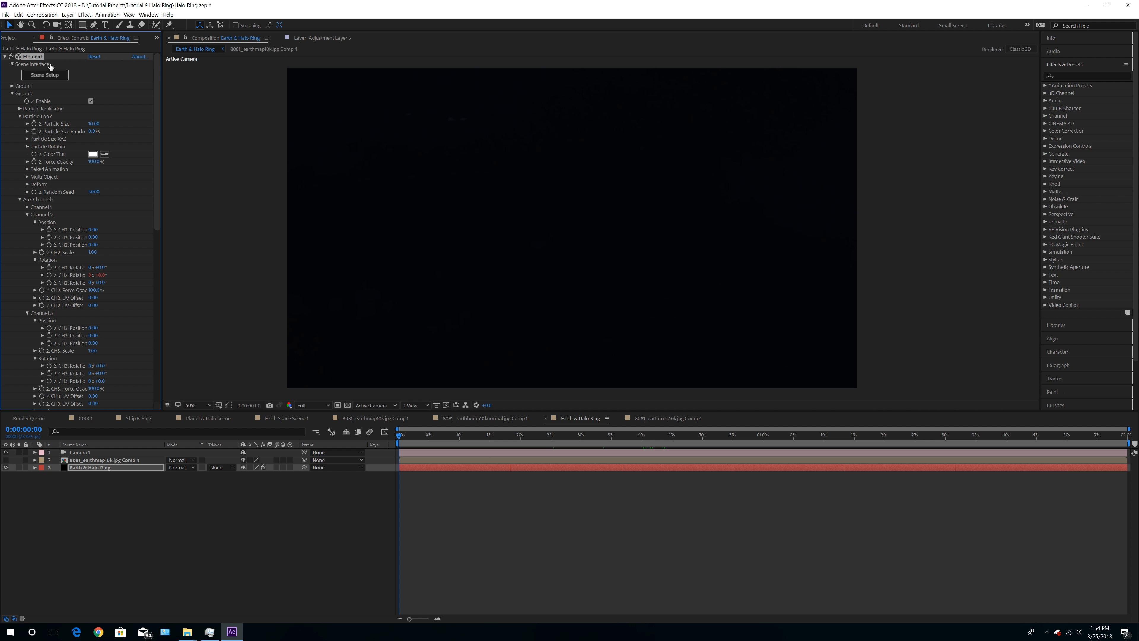
pyautogui.click(44, 75)
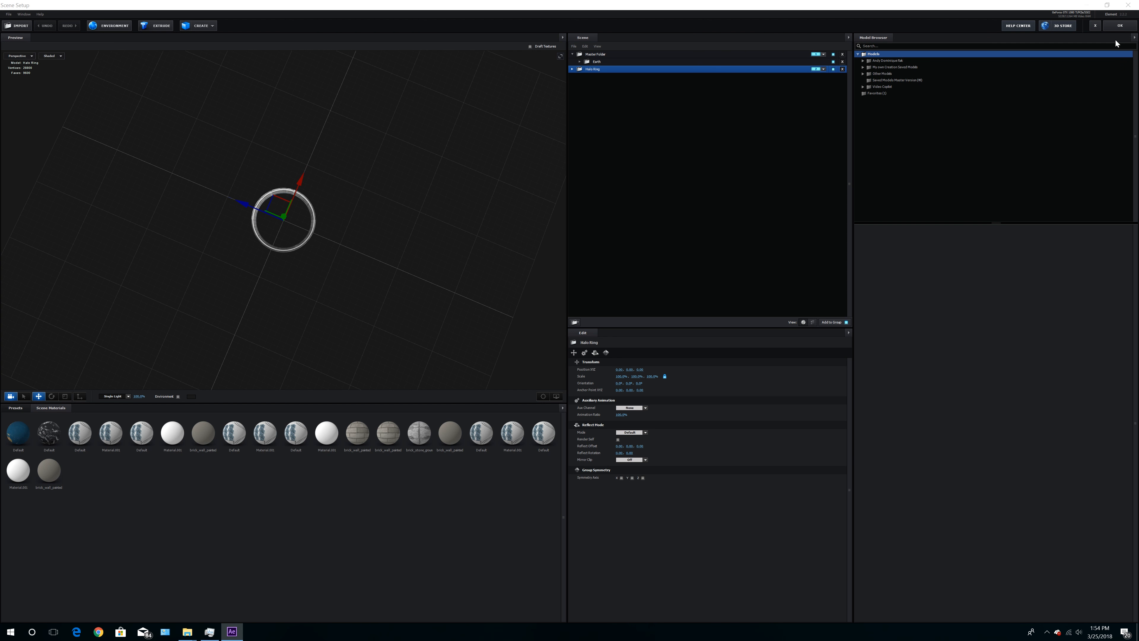
pyautogui.click(1117, 26)
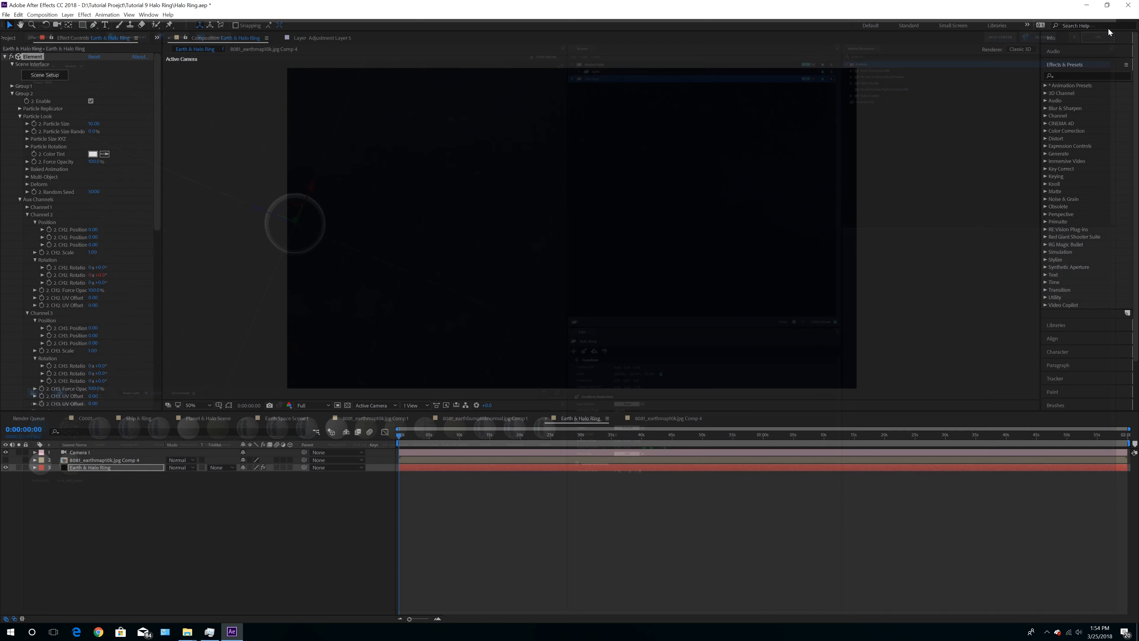
pyautogui.click(57, 24)
pyautogui.moveTo(581, 186); pyautogui.dragTo(575, 254)
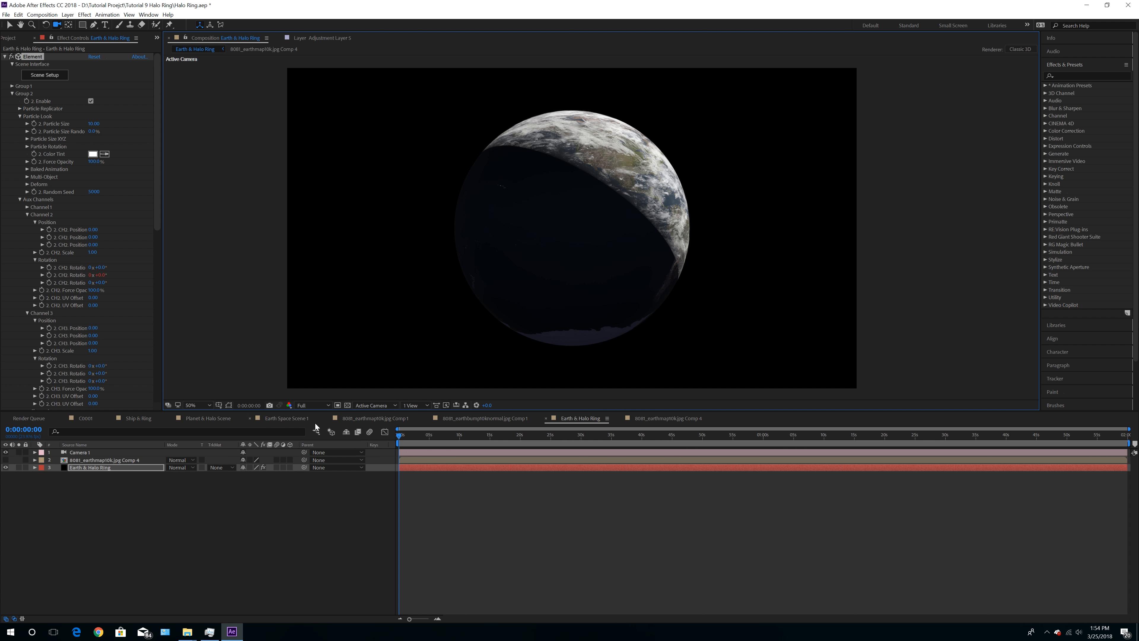
# Move the Halo ring clear of the Earth by adjusting Group 2's Position Z, checking the placement from several camera angles
pyautogui.click(81, 467)
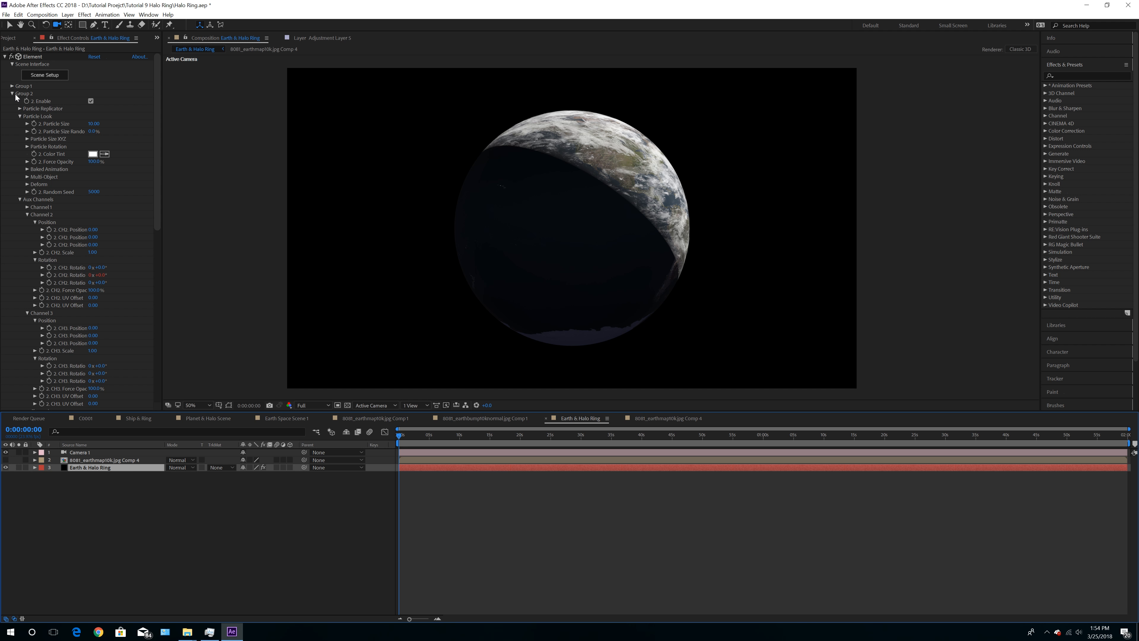
pyautogui.click(19, 110)
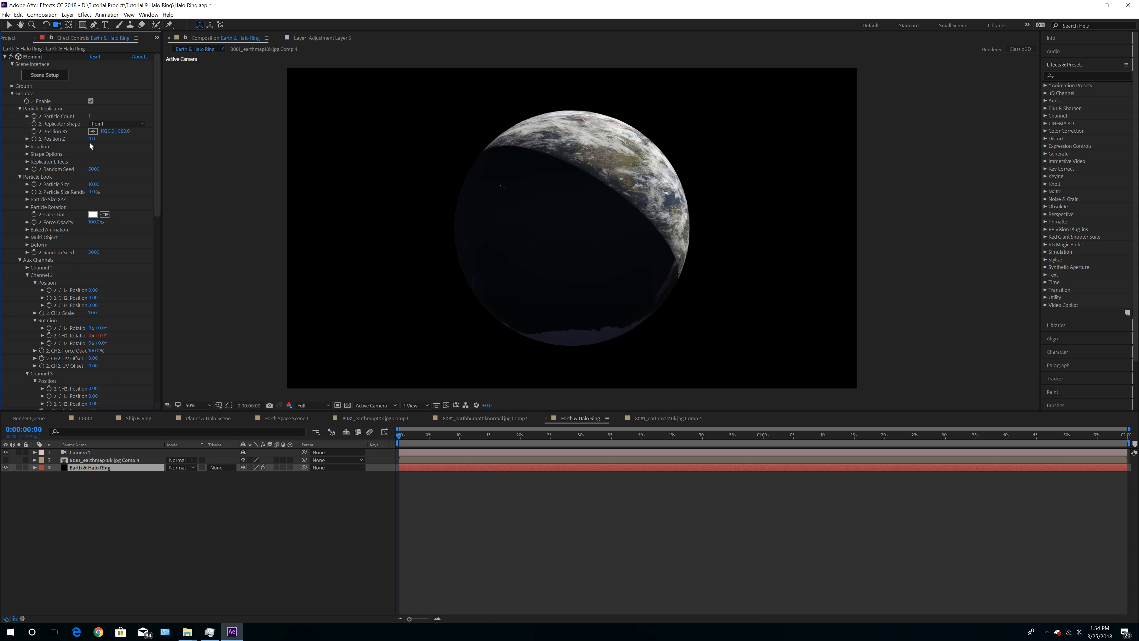
pyautogui.moveTo(96, 139); pyautogui.dragTo(137, 143)
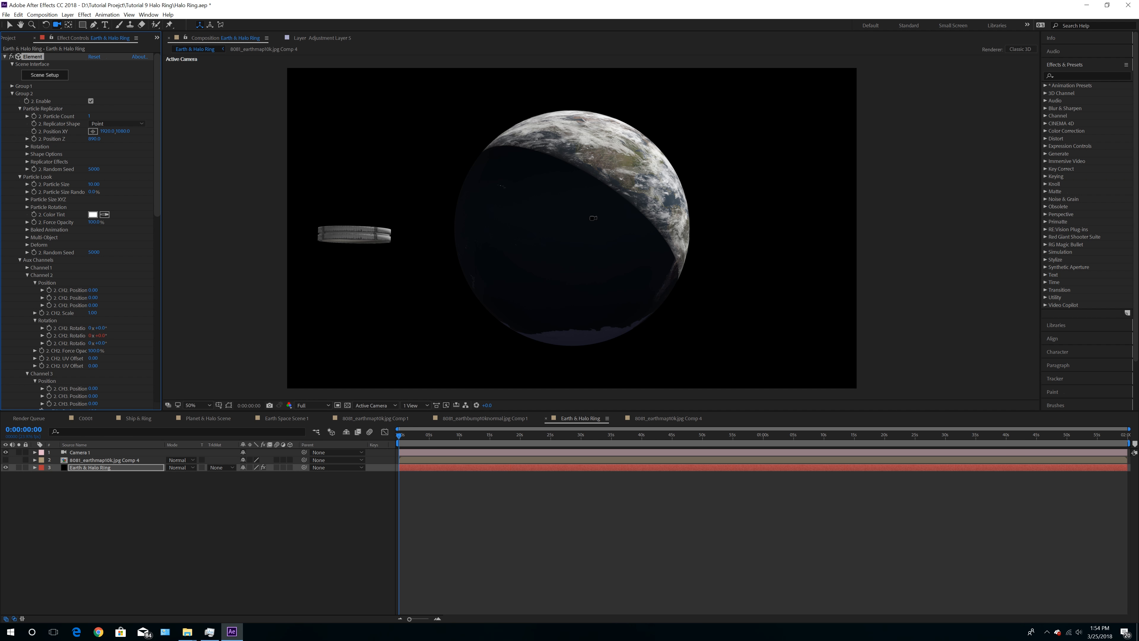
pyautogui.moveTo(630, 224)
pyautogui.mouseDown()
pyautogui.moveTo(558, 226)
pyautogui.moveTo(639, 231)
pyautogui.moveTo(630, 232)
pyautogui.mouseUp()
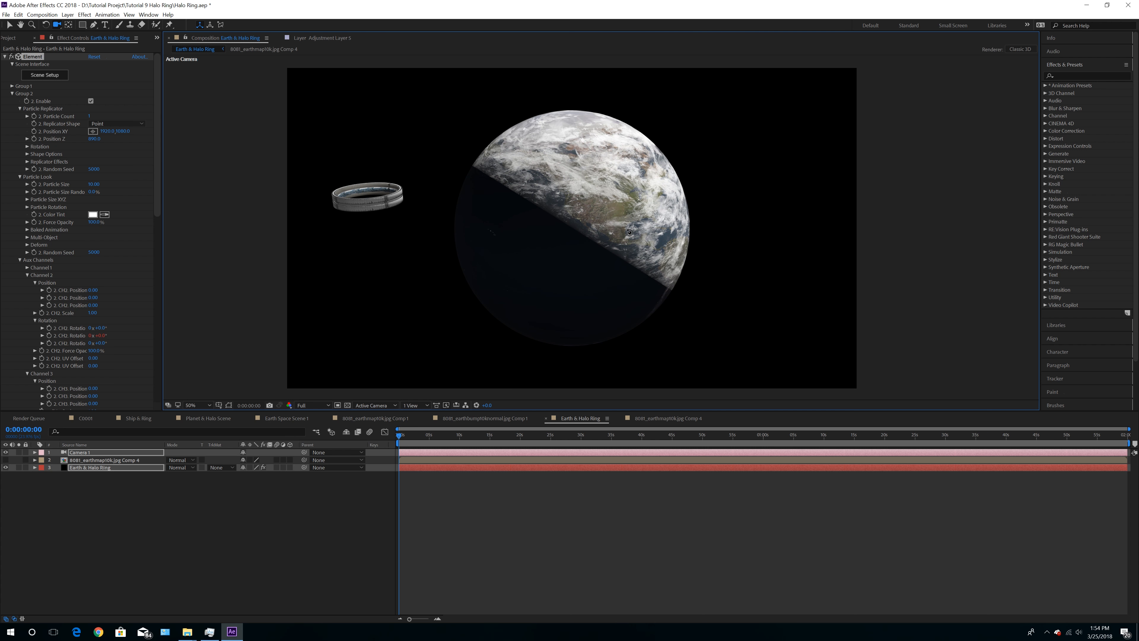
pyautogui.moveTo(94, 139); pyautogui.dragTo(51, 156)
pyautogui.moveTo(510, 269); pyautogui.dragTo(725, 239)
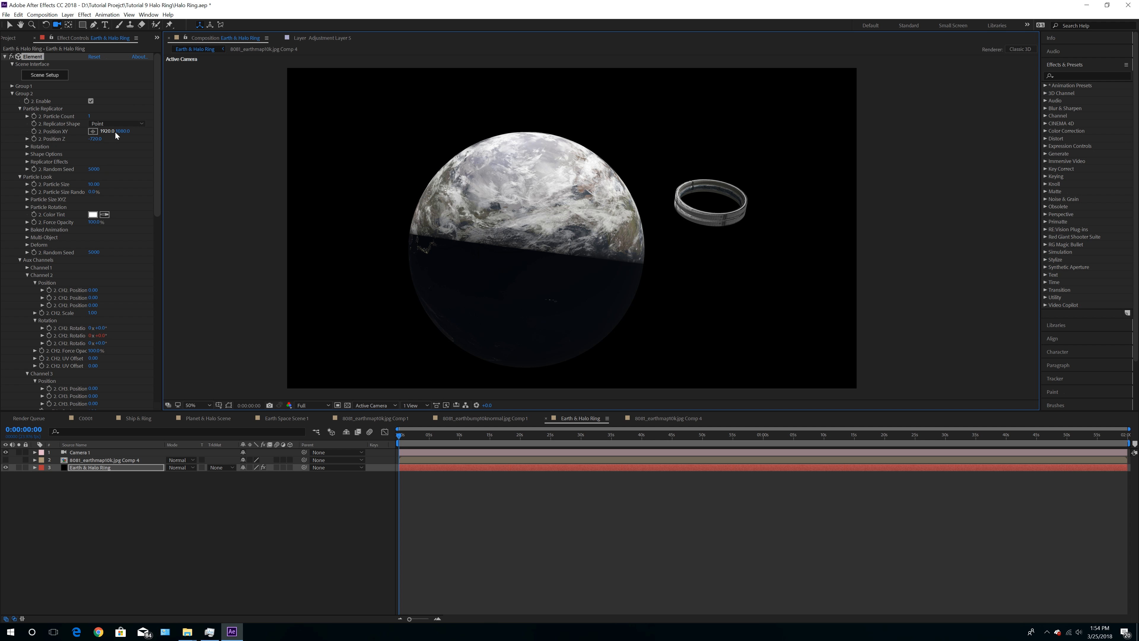
# Tip the Halo ring upright with Group 2's X Rotation at about 100° and keep its Y Rotation at 0°
pyautogui.click(27, 147)
pyautogui.moveTo(100, 162); pyautogui.dragTo(120, 161)
pyautogui.click(102, 161)
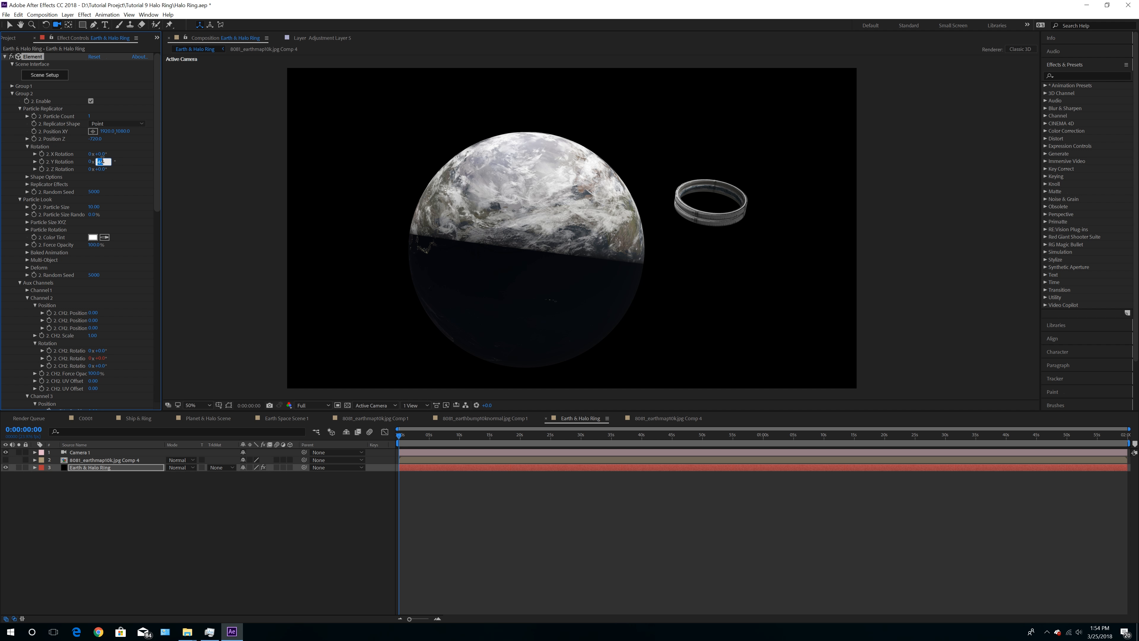
pyautogui.write('0')
pyautogui.press('Return')
pyautogui.moveTo(102, 154); pyautogui.dragTo(149, 152)
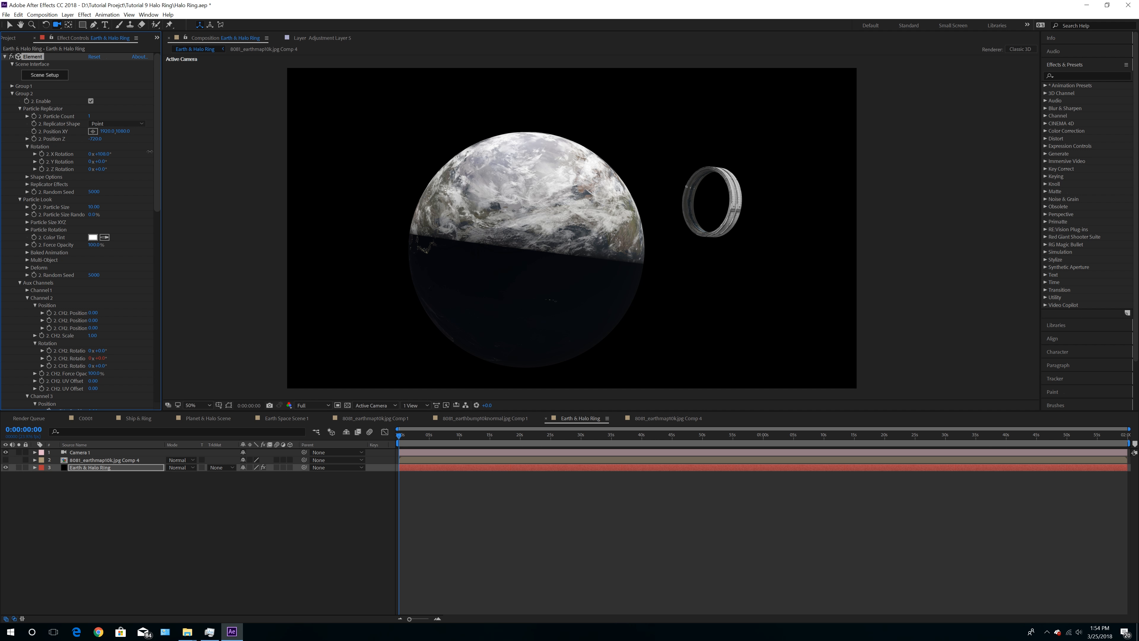
pyautogui.moveTo(560, 215); pyautogui.dragTo(591, 205)
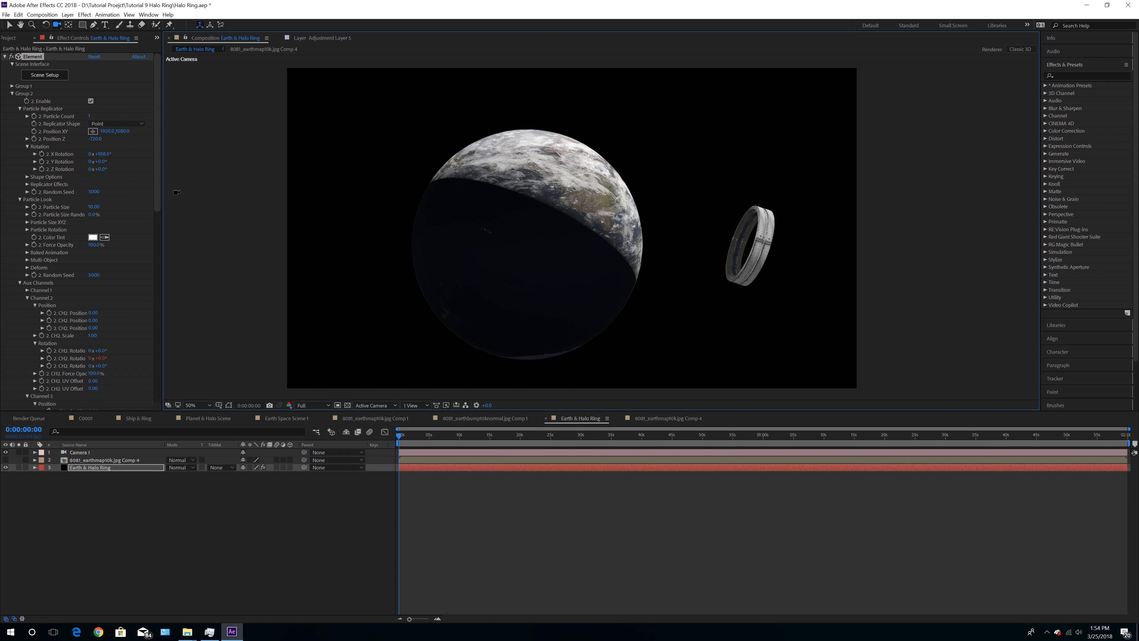
# Raise the Halo ring and shift it sideways through Group 2's Position XY, then orbit the camera to frame it beside the Earth
pyautogui.moveTo(123, 131); pyautogui.dragTo(70, 145)
pyautogui.moveTo(568, 234); pyautogui.dragTo(580, 207)
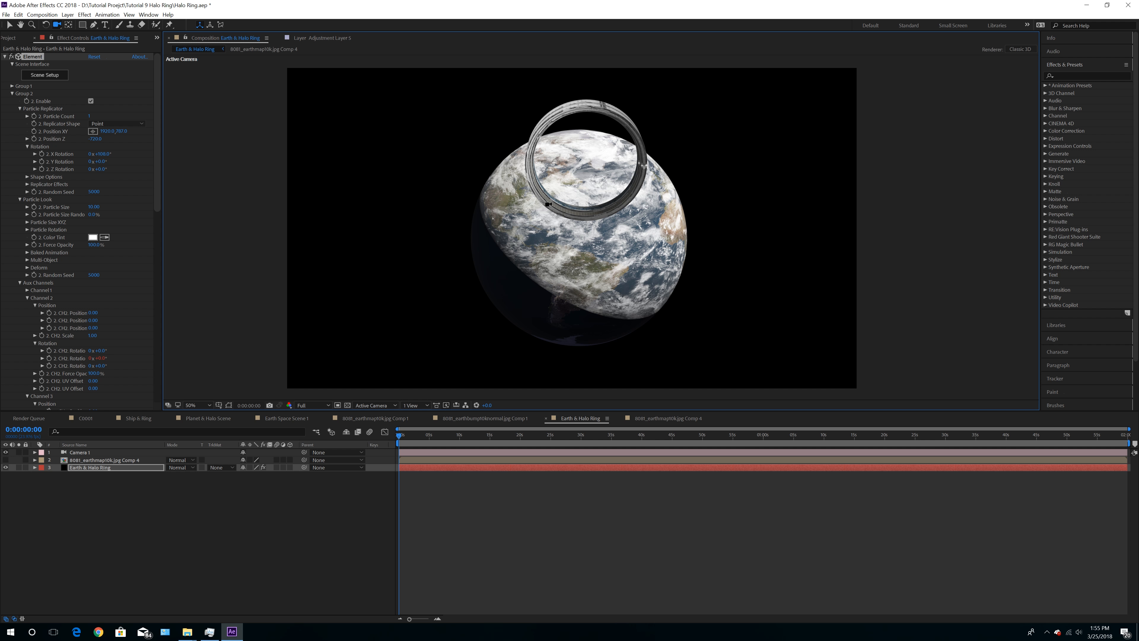
pyautogui.moveTo(107, 131); pyautogui.dragTo(1, 136)
pyautogui.moveTo(599, 262); pyautogui.dragTo(224, 204)
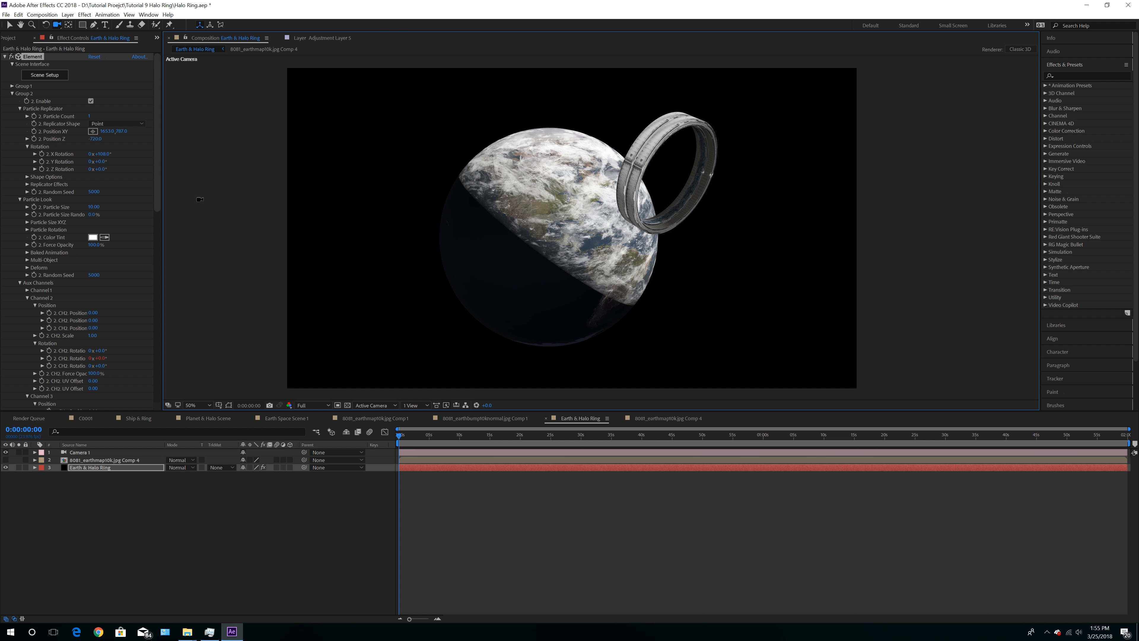
pyautogui.moveTo(403, 221); pyautogui.dragTo(574, 240)
pyautogui.moveTo(565, 239); pyautogui.dragTo(439, 276)
pyautogui.moveTo(566, 229); pyautogui.dragTo(622, 221)
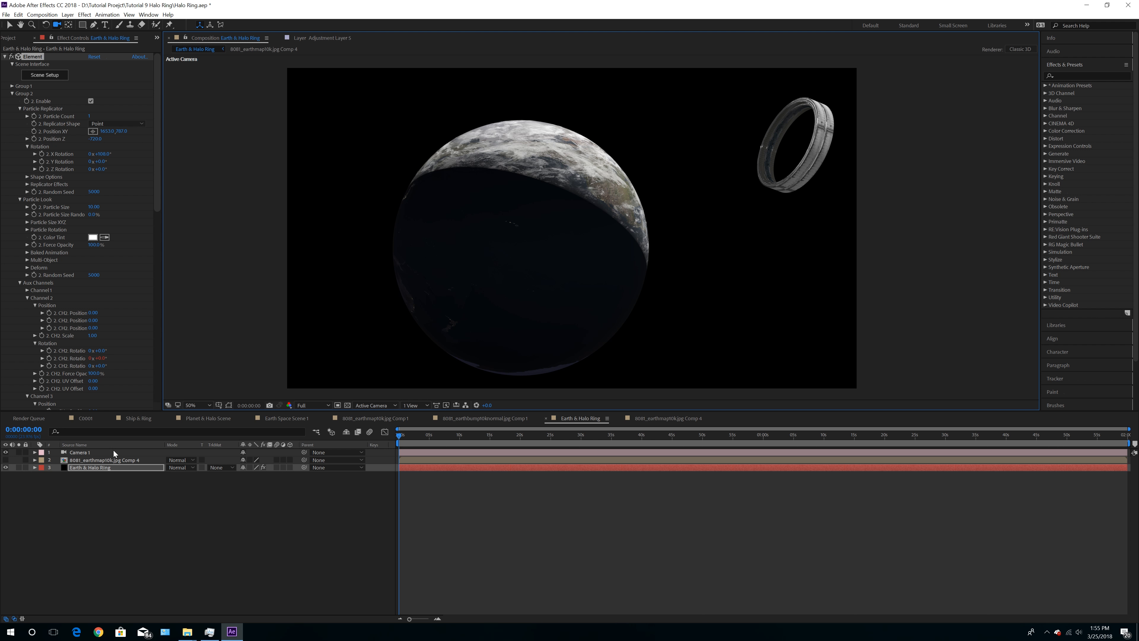
# Add a white parallel light with smooth falloff and shadow casting, then orbit the camera to see its effect on the Earth
pyautogui.click(67, 15)
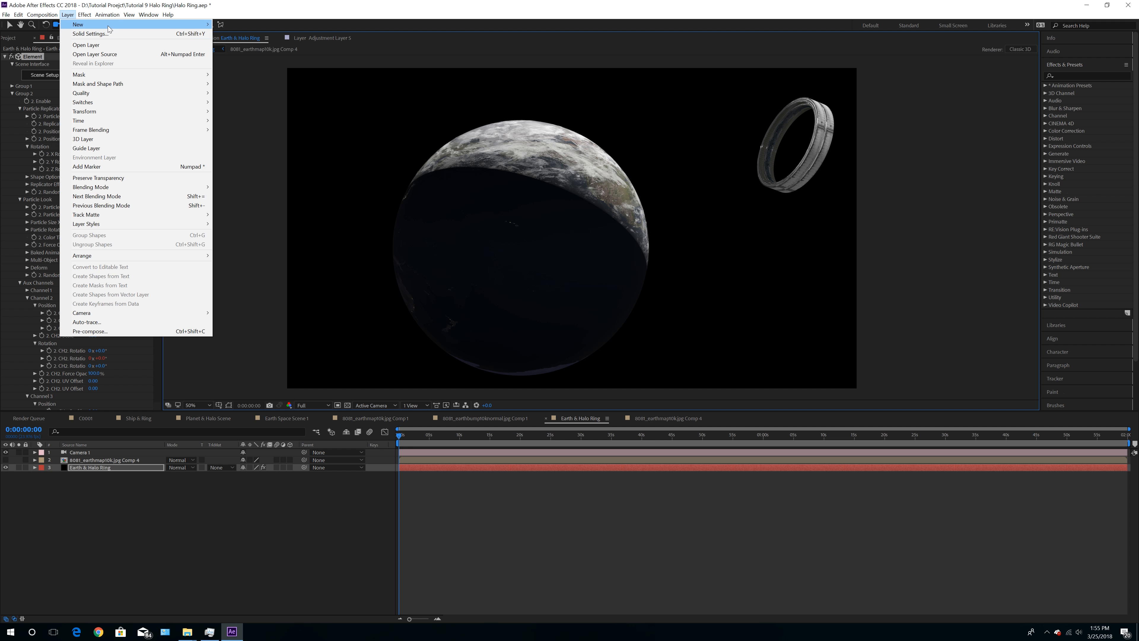
pyautogui.moveTo(82, 25)
pyautogui.click(229, 43)
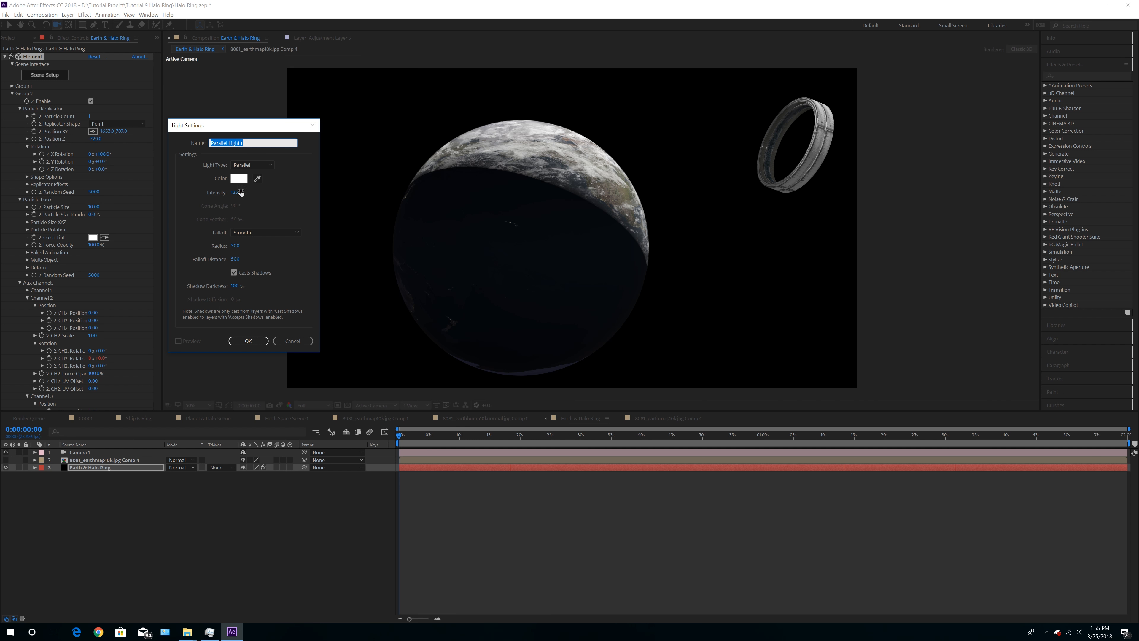
pyautogui.click(248, 341)
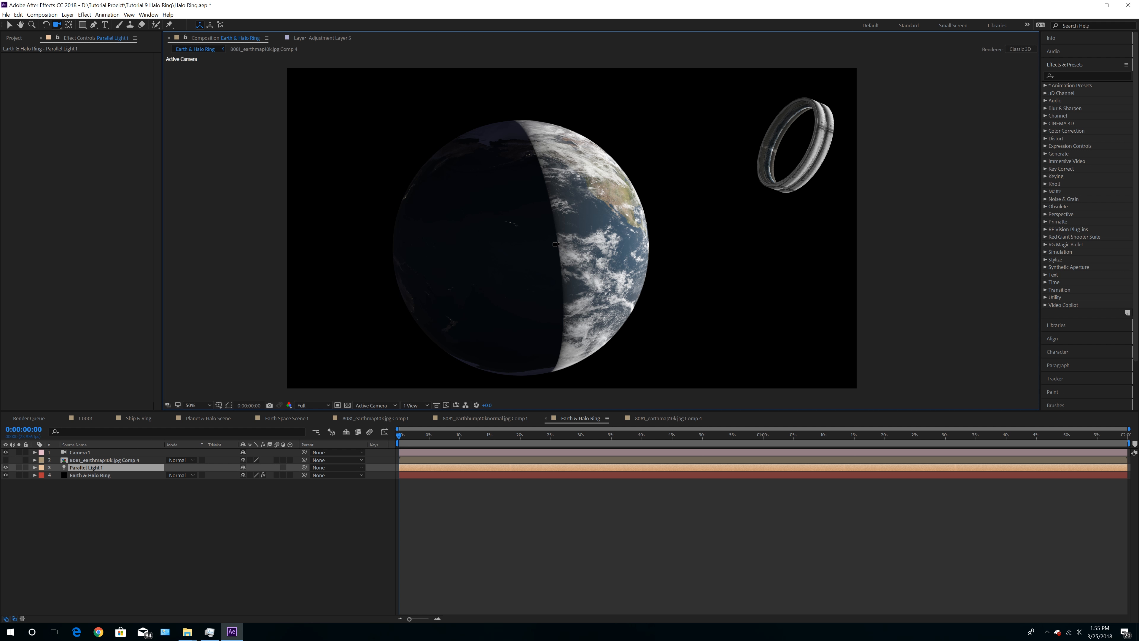
pyautogui.moveTo(597, 248); pyautogui.dragTo(572, 194)
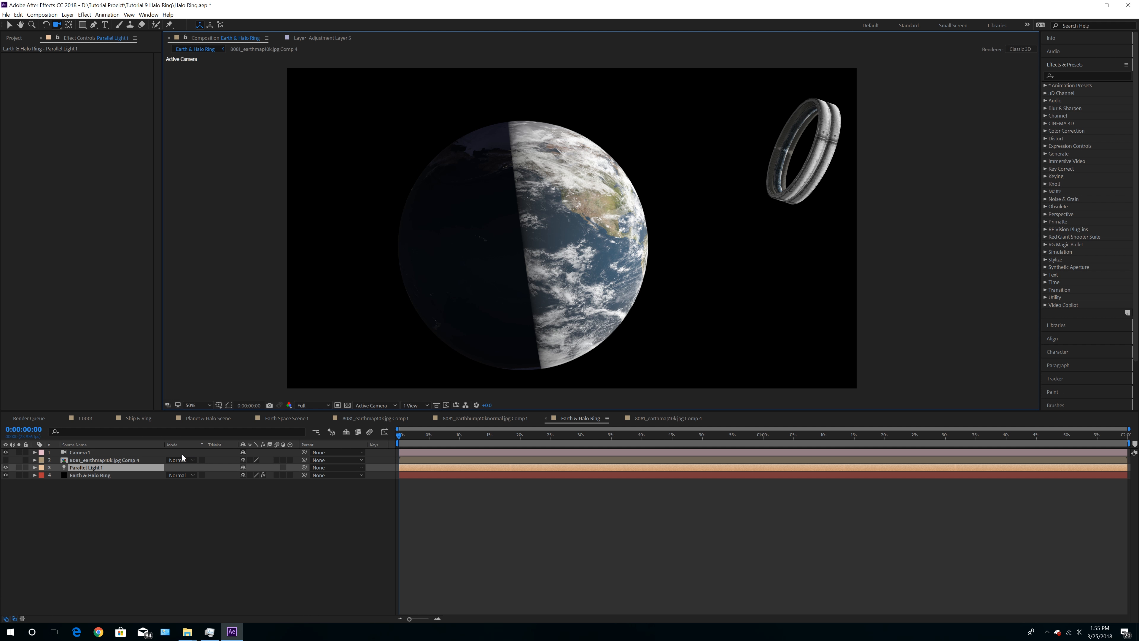
# Reposition the parallel light in a two-view layout from above to narrow the Earth's lit side, then return to a single view
pyautogui.click(417, 405)
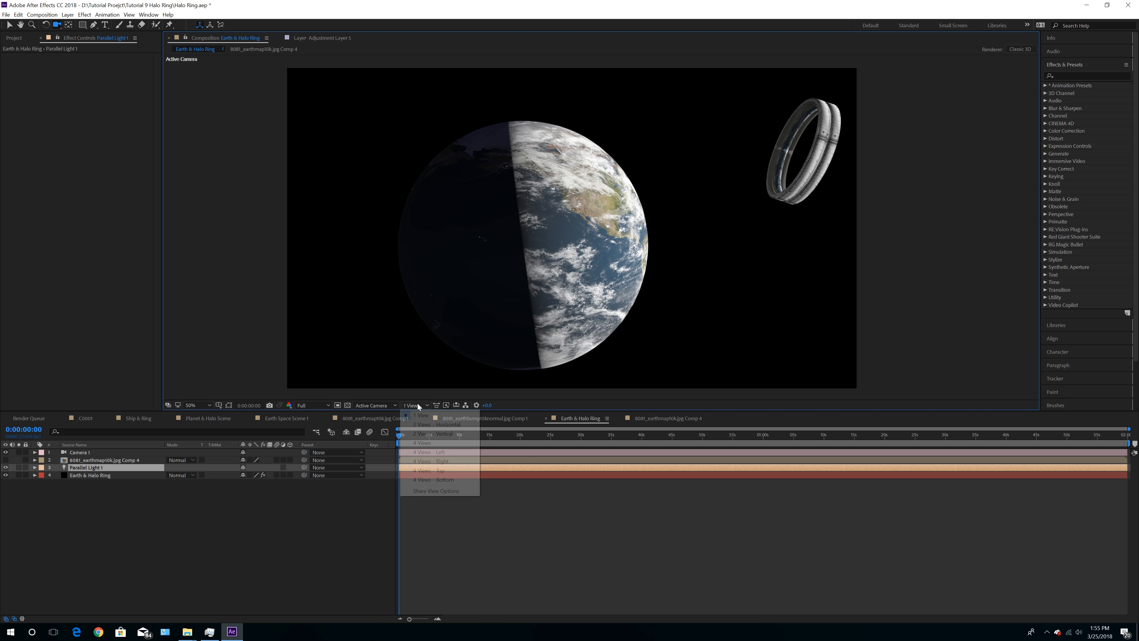
pyautogui.click(431, 424)
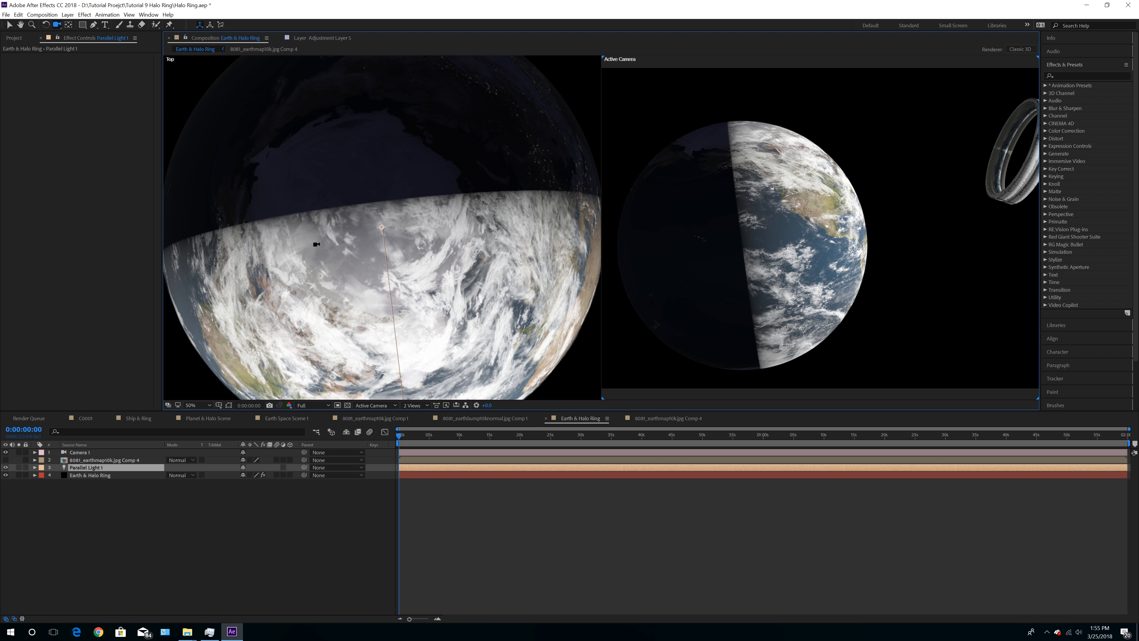
pyautogui.scroll(-5, 315, 244)
pyautogui.click(10, 26)
pyautogui.scroll(-2, 374, 272)
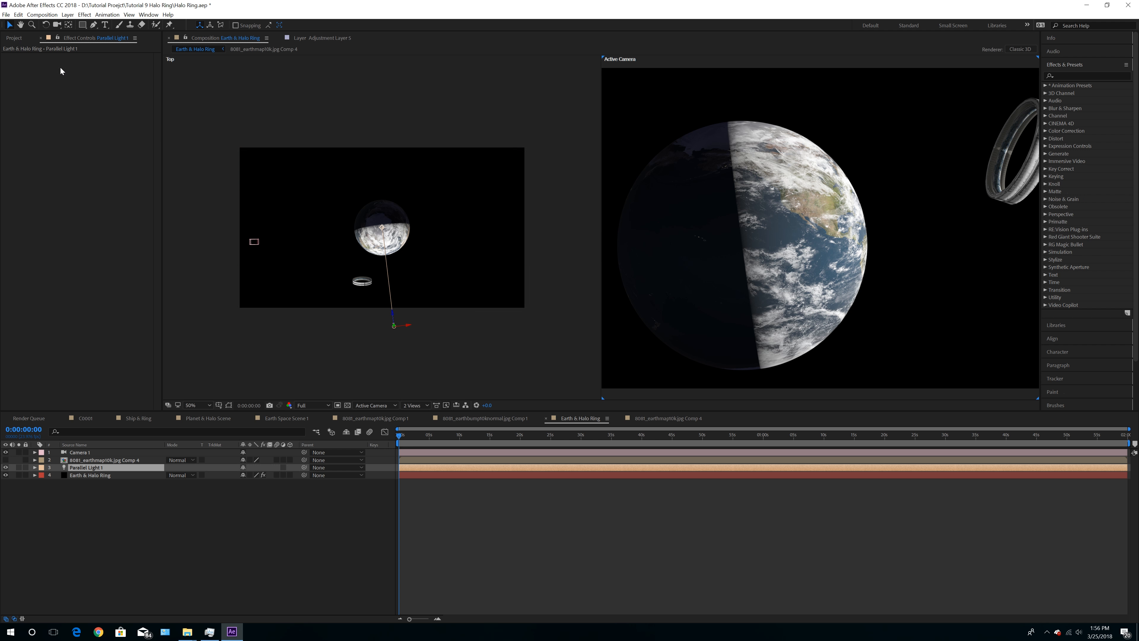
pyautogui.click(394, 326)
pyautogui.moveTo(395, 328); pyautogui.dragTo(413, 290)
pyautogui.click(572, 263)
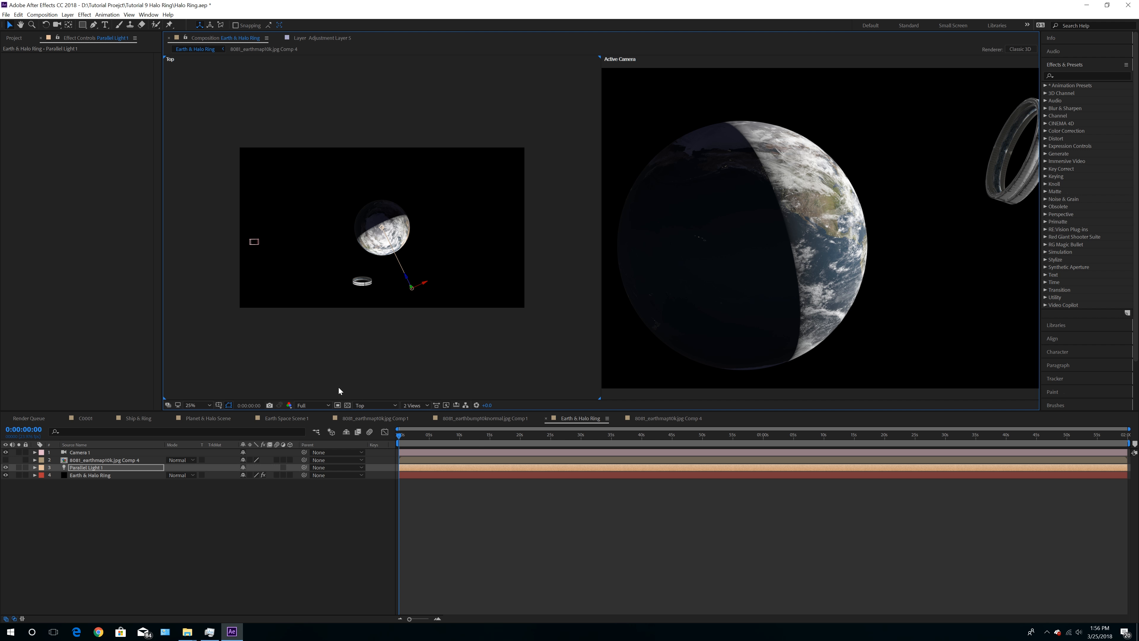
pyautogui.click(414, 405)
pyautogui.click(416, 415)
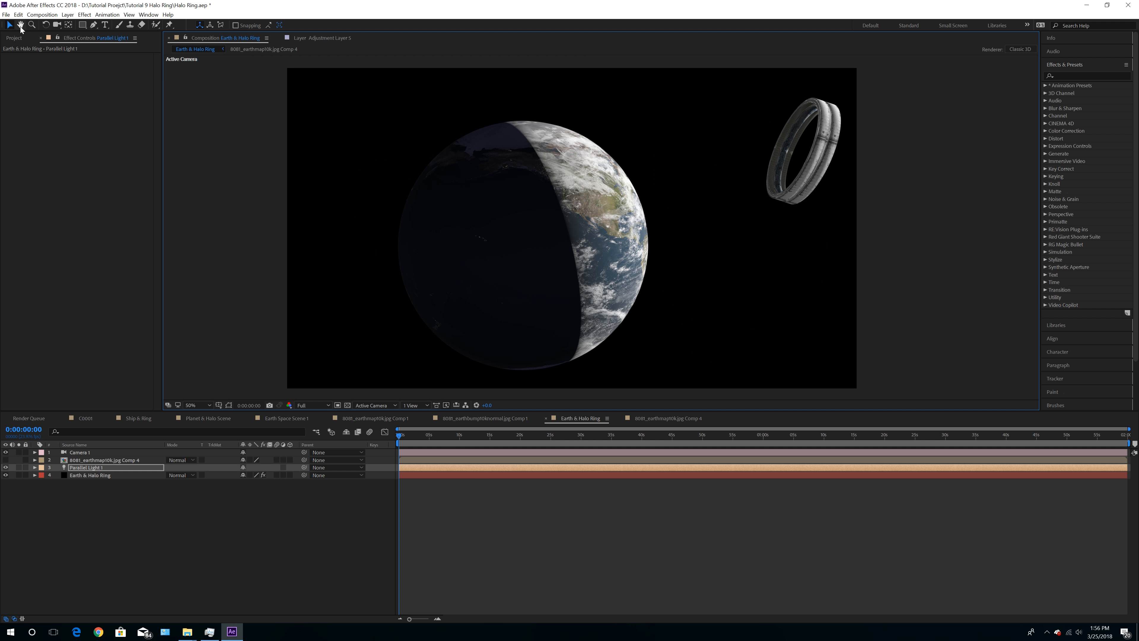
# Orbit the camera and move it closer to frame the Earth's lit edge together with the Halo ring
pyautogui.click(56, 25)
pyautogui.moveTo(593, 253); pyautogui.dragTo(535, 260)
pyautogui.moveTo(643, 296); pyautogui.dragTo(681, 332)
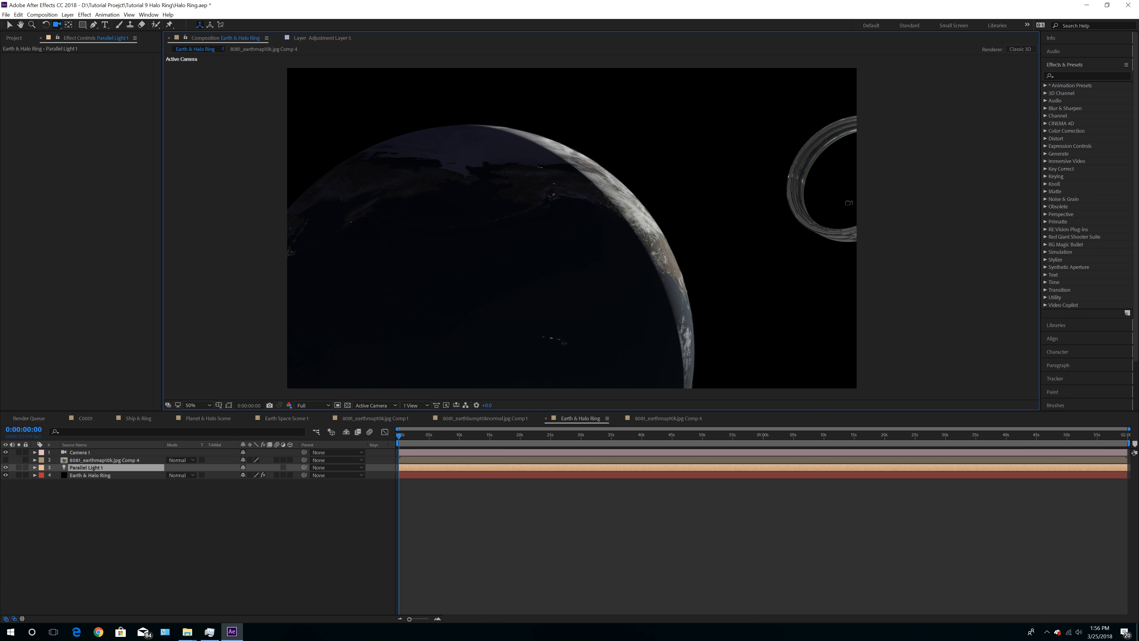
# Adjust the Halo ring's Position Z, set its Y Rotation to 24° and refine its X and Z Rotation to angle it in frame
pyautogui.click(98, 477)
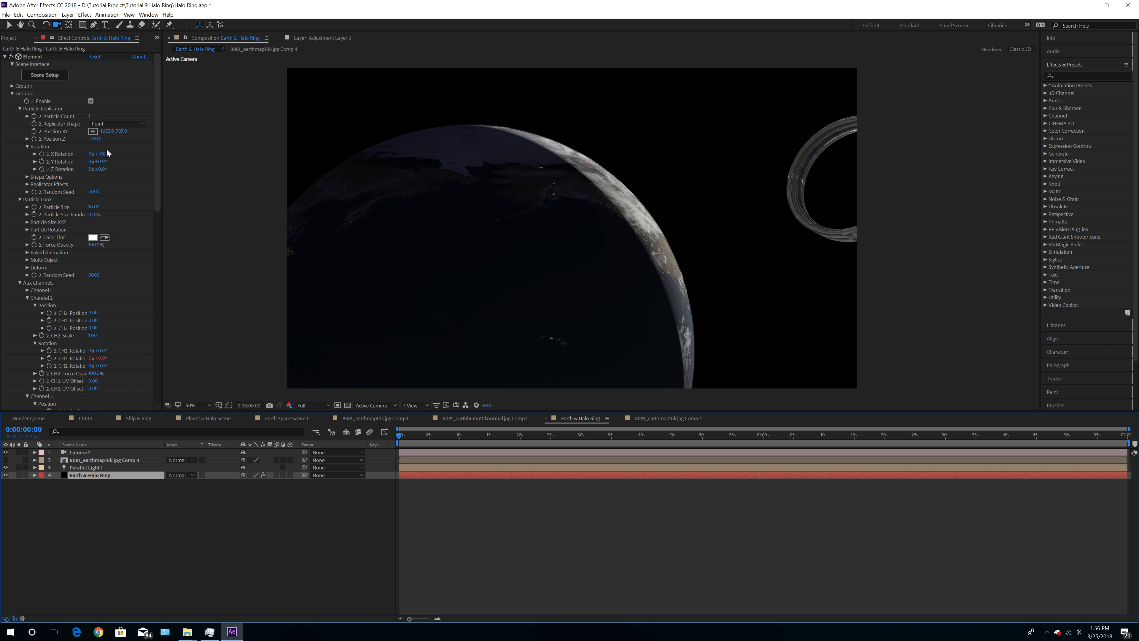
pyautogui.moveTo(95, 139); pyautogui.dragTo(113, 163)
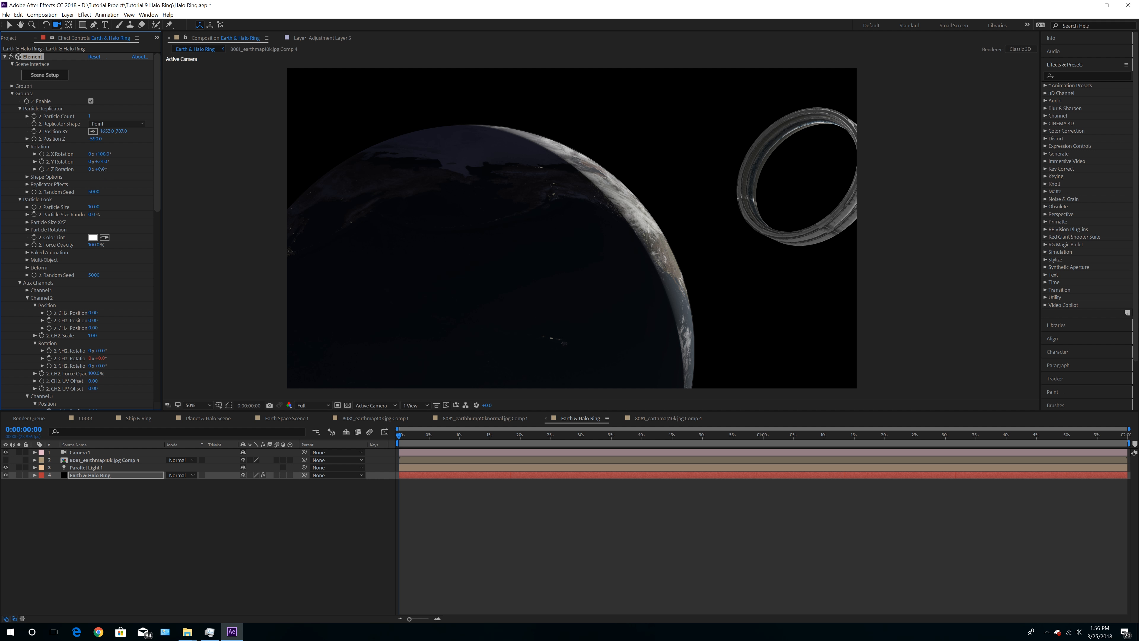
pyautogui.moveTo(102, 169)
pyautogui.mouseDown()
pyautogui.moveTo(92, 168)
pyautogui.moveTo(103, 153)
pyautogui.mouseUp()
pyautogui.moveTo(577, 254); pyautogui.dragTo(571, 252)
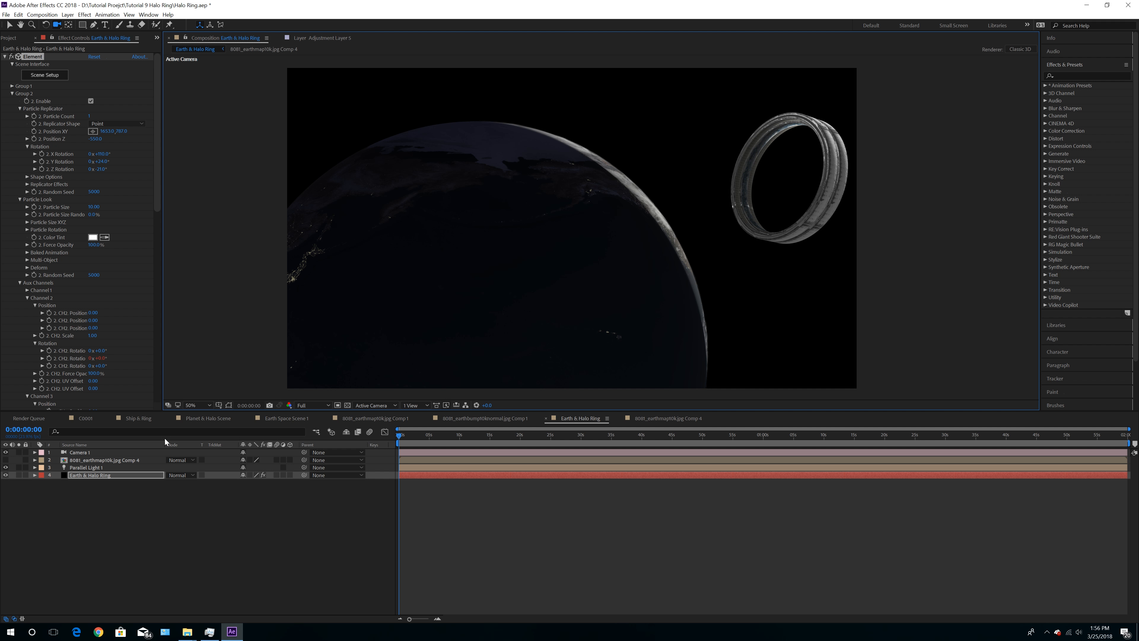
# Enable ambient occlusion in the Element render settings of the Earth & Halo Ring layer and set the SSAO intensity to 6
pyautogui.click(88, 475)
pyautogui.click(12, 94)
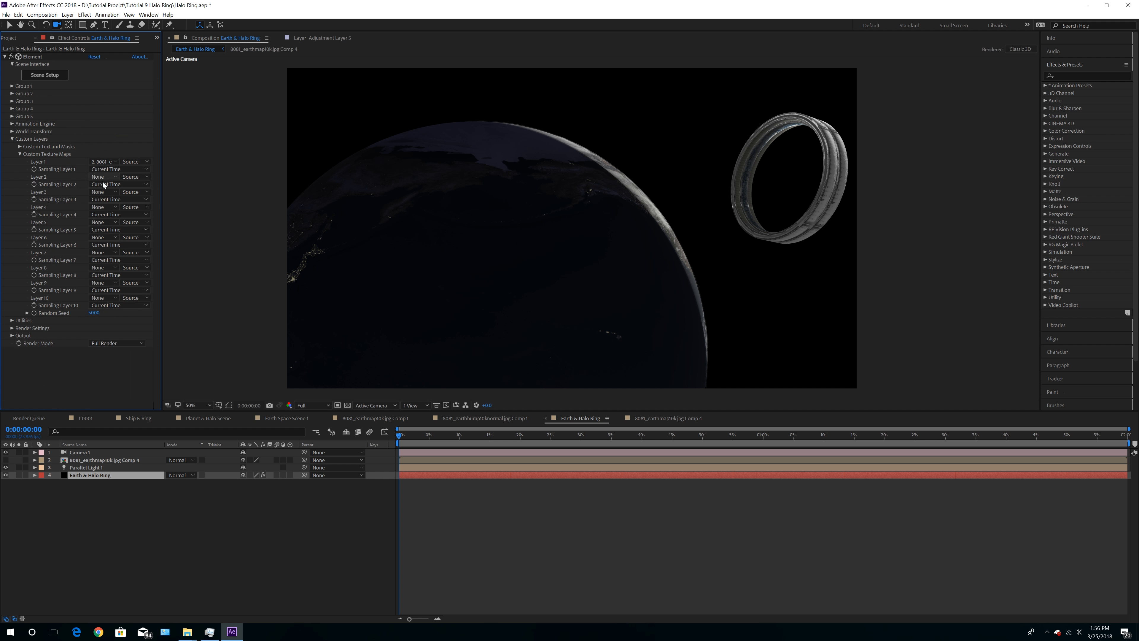
pyautogui.click(12, 139)
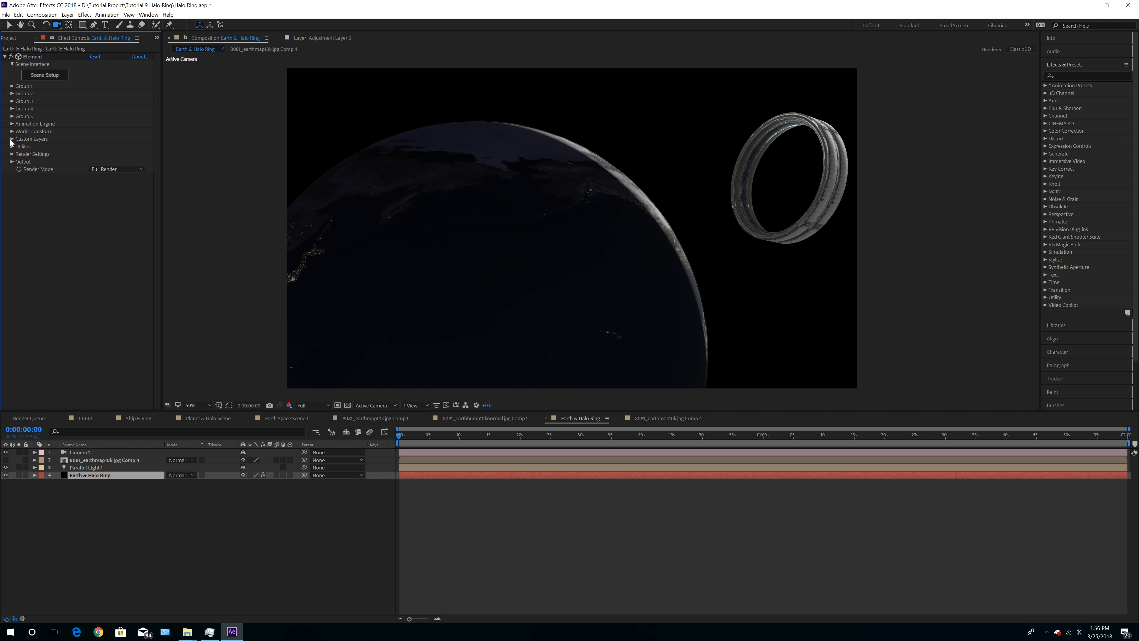
pyautogui.click(12, 154)
pyautogui.click(20, 192)
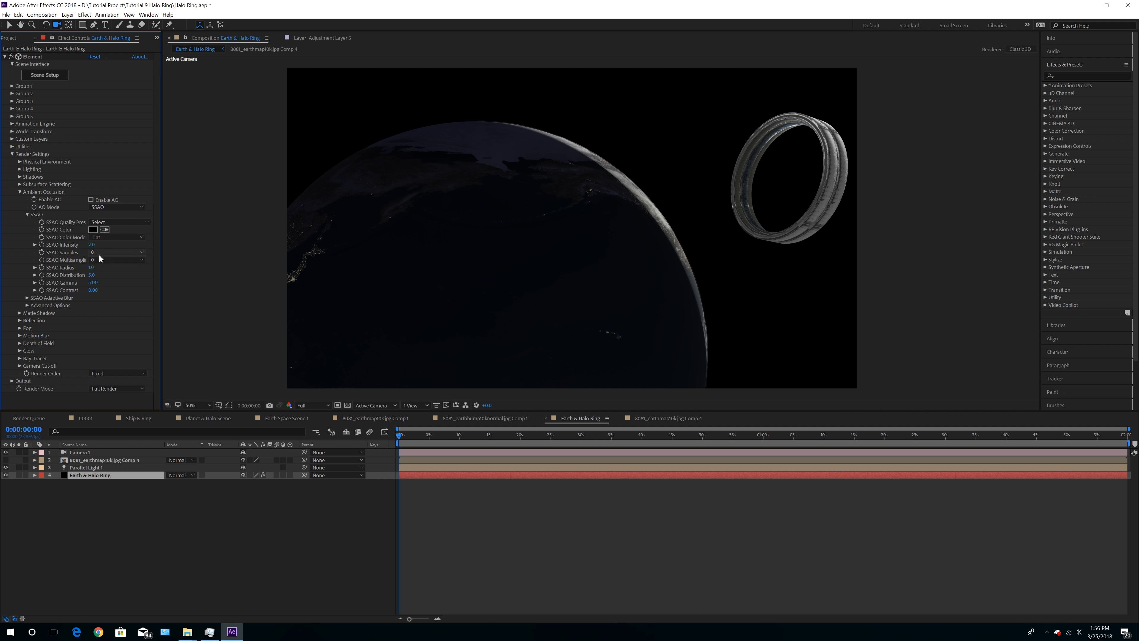
pyautogui.click(91, 200)
pyautogui.click(92, 245)
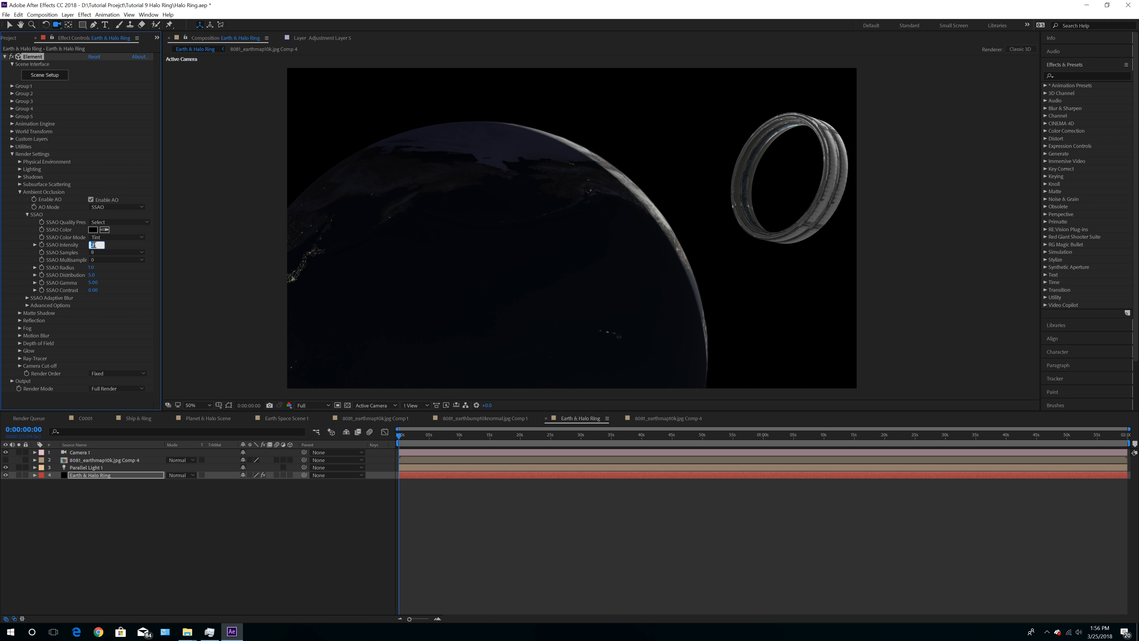
pyautogui.write('6')
pyautogui.press('Return')
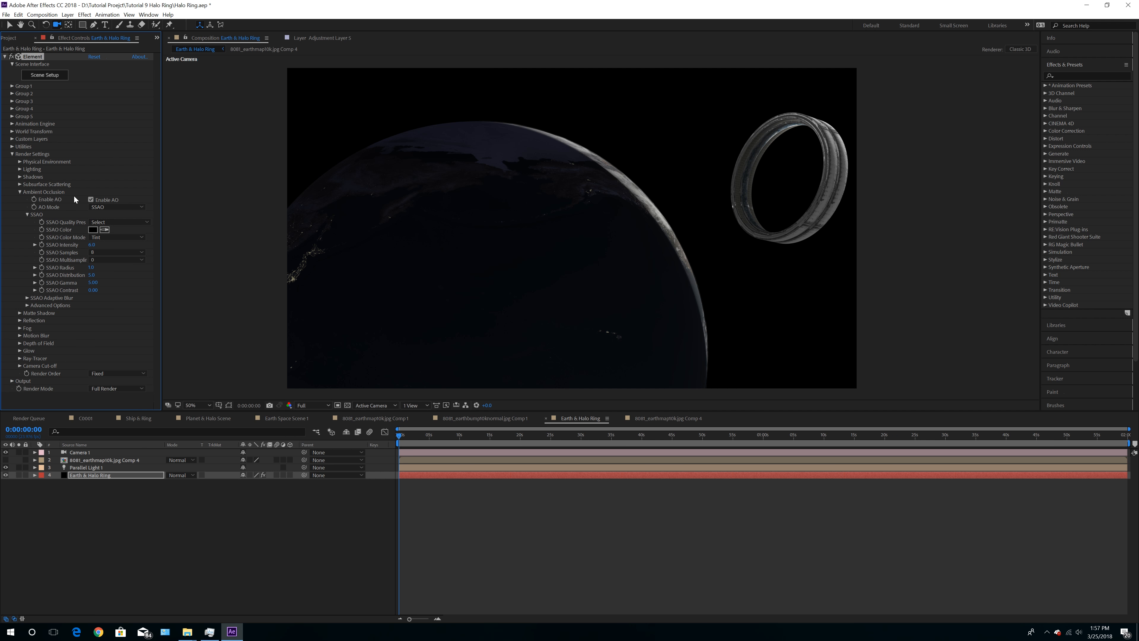
pyautogui.click(20, 190)
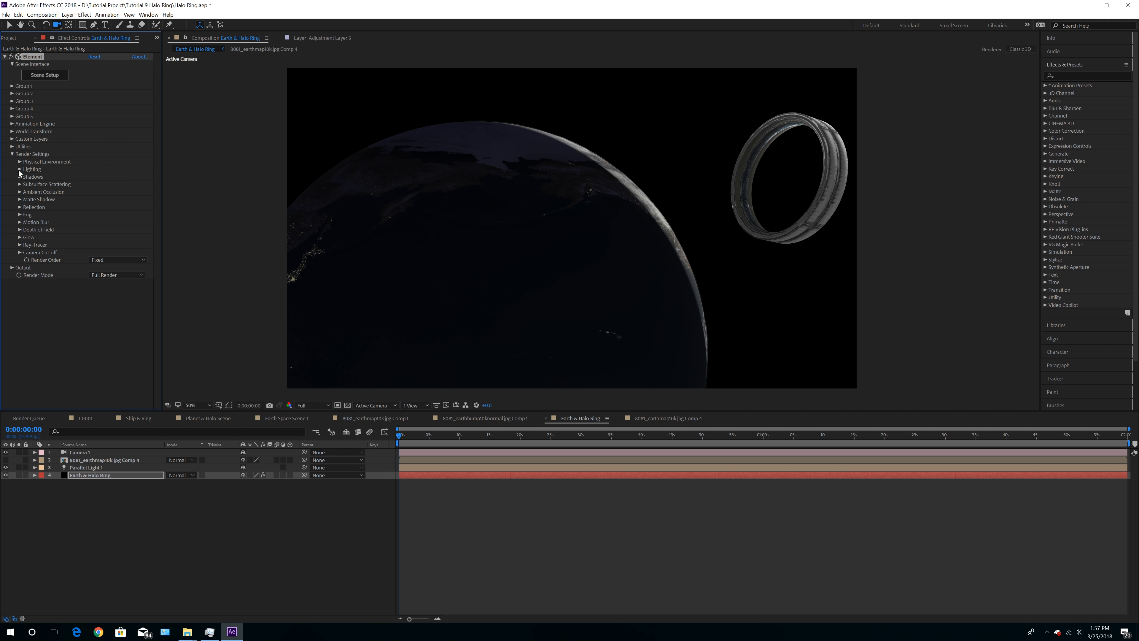
# Enable shadow mapping in the Element render settings with a map size of 4096, then orbit the camera to check it
pyautogui.click(20, 177)
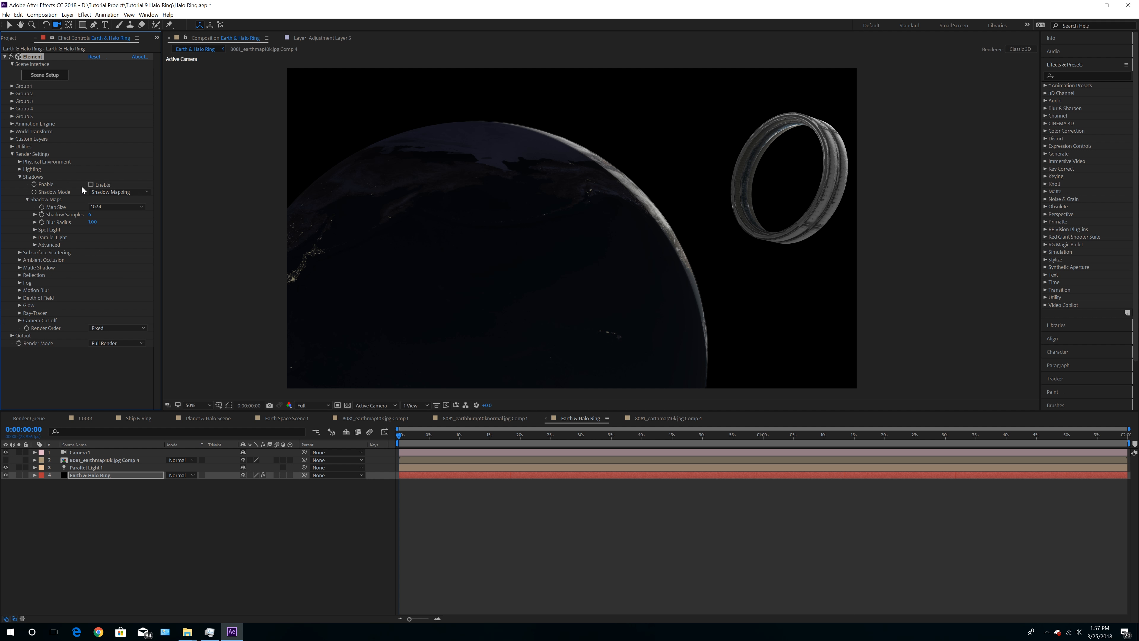
pyautogui.click(108, 206)
pyautogui.click(116, 252)
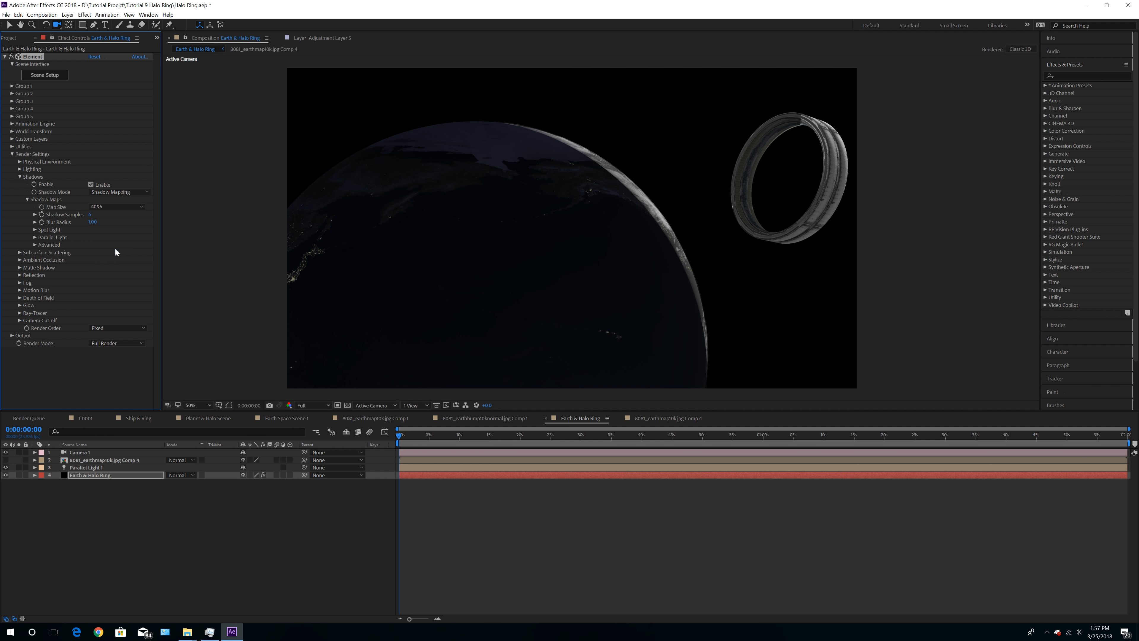
pyautogui.moveTo(663, 251); pyautogui.dragTo(611, 273)
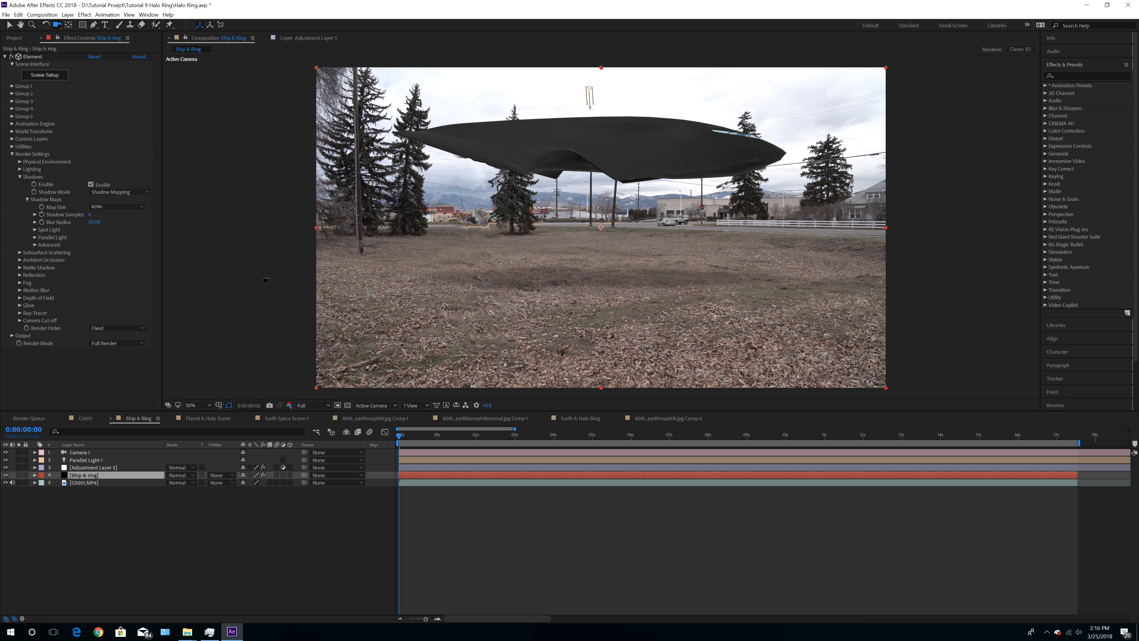
# Add a null object above the Ship & ring layer in the Ship & Ring composition and open it
pyautogui.click(68, 14)
pyautogui.moveTo(123, 28)
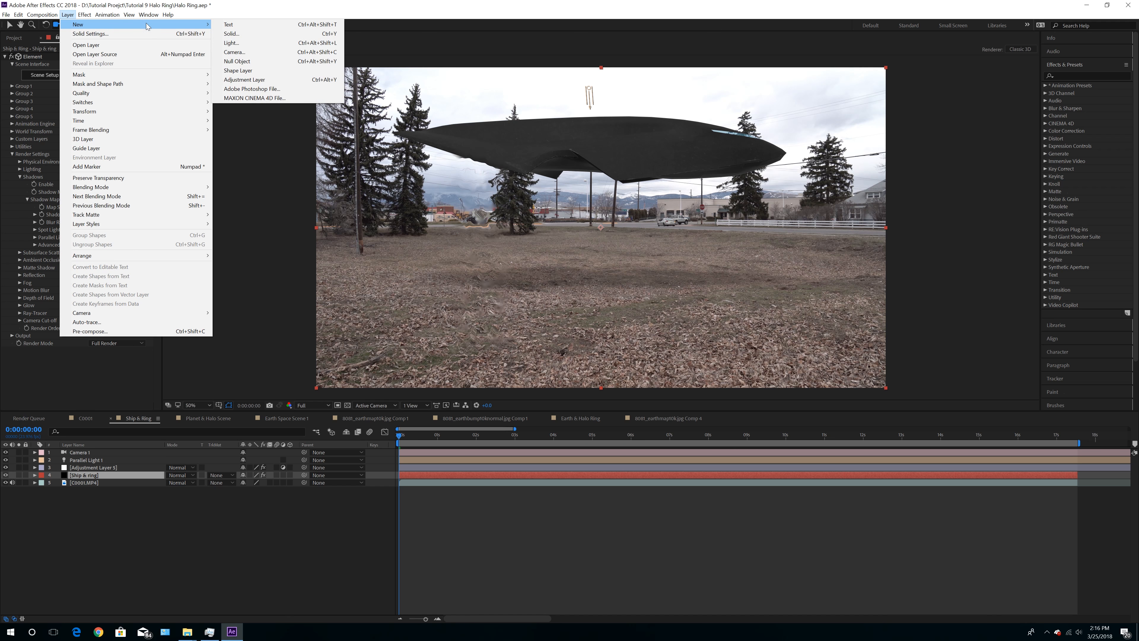
pyautogui.click(238, 61)
pyautogui.doubleClick(93, 476)
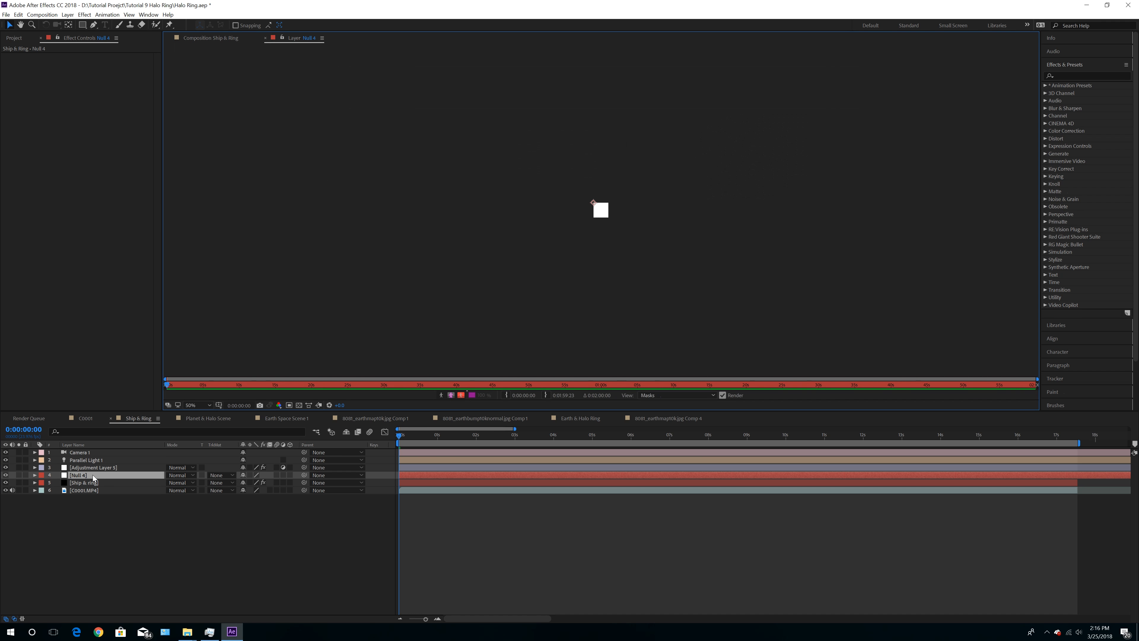
# Return to the Ship & Ring composition, rename the new null object as Null for ship and make it a 3D layer
pyautogui.click(266, 39)
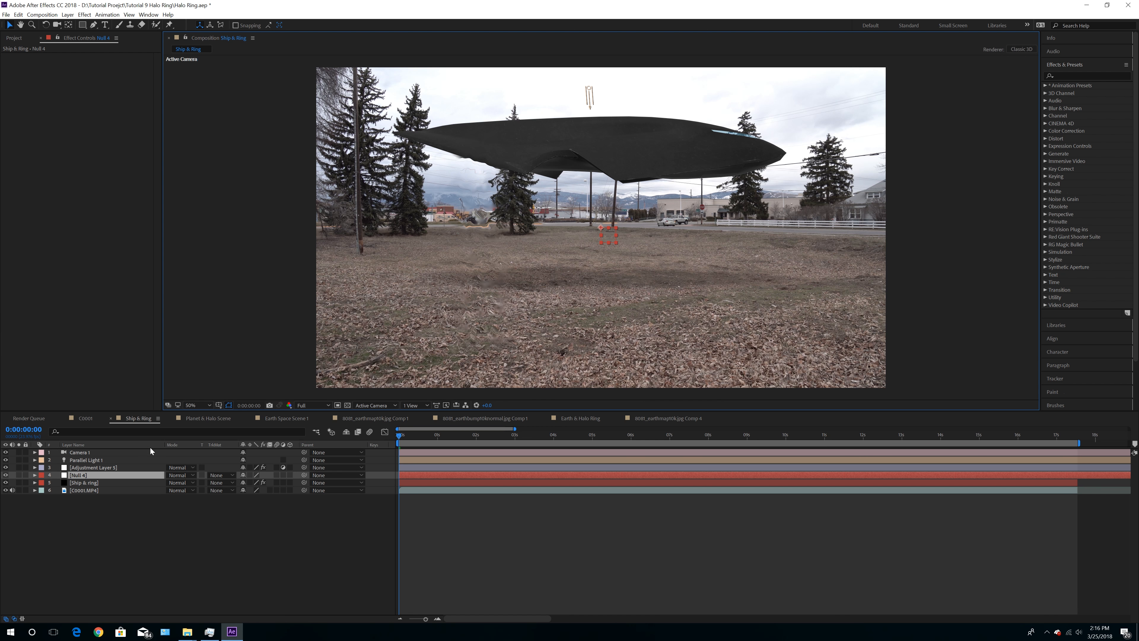
pyautogui.press('Return')
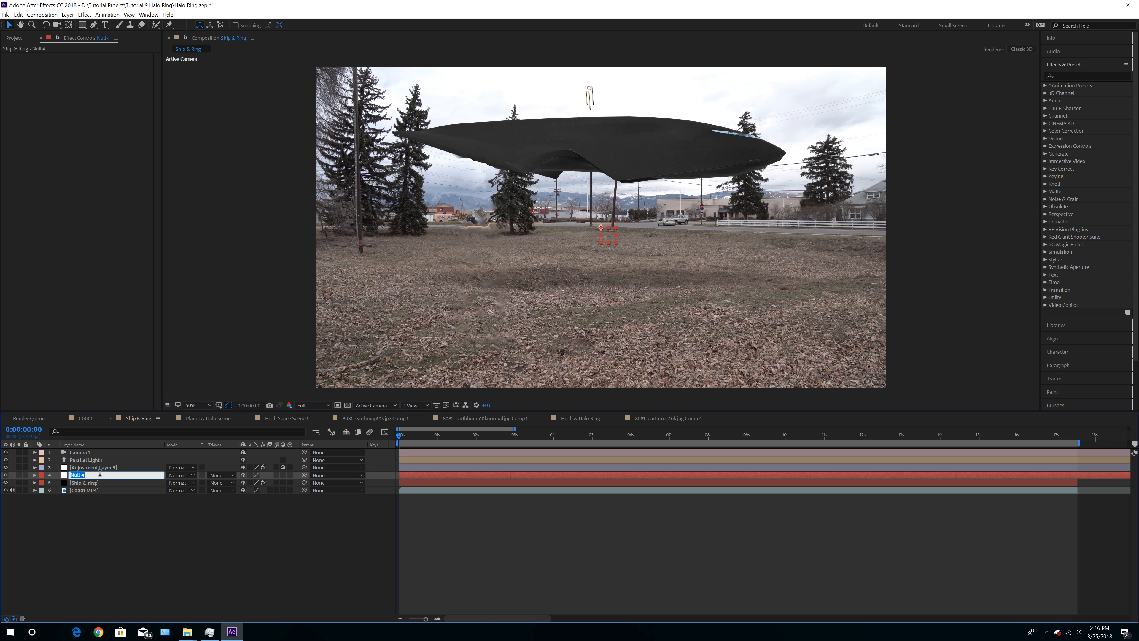
pyautogui.press('Return')
pyautogui.click(290, 475)
# Expand the null and the Ship & ring layer's Element Group 1 properties, and remove the keyframing from Position XY
pyautogui.click(35, 475)
pyautogui.click(35, 498)
pyautogui.click(42, 506)
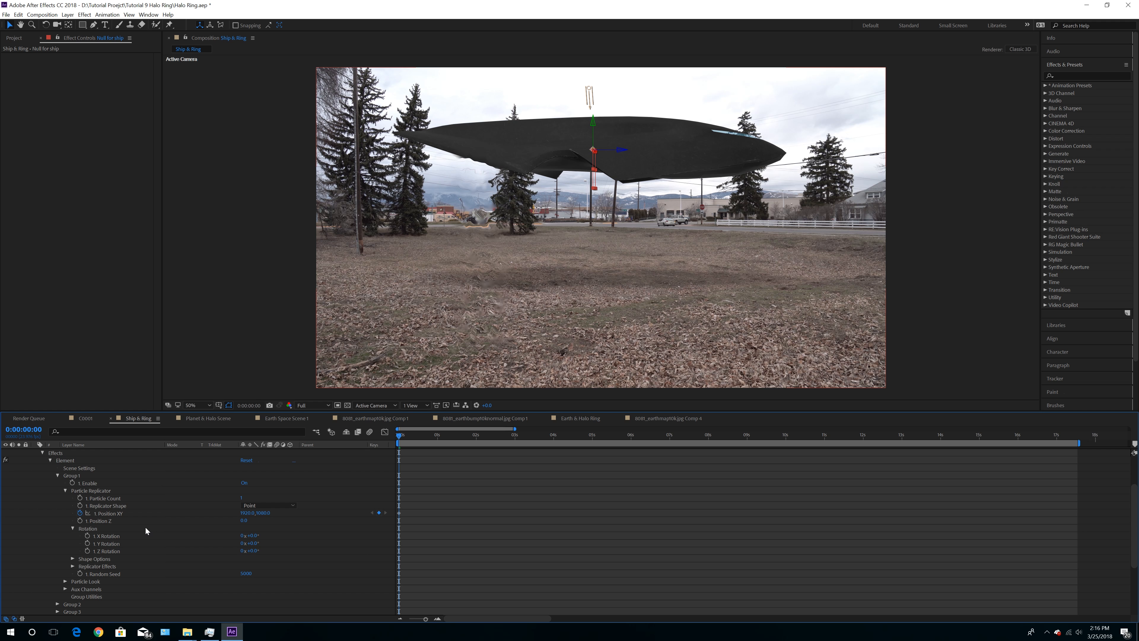
pyautogui.click(80, 513)
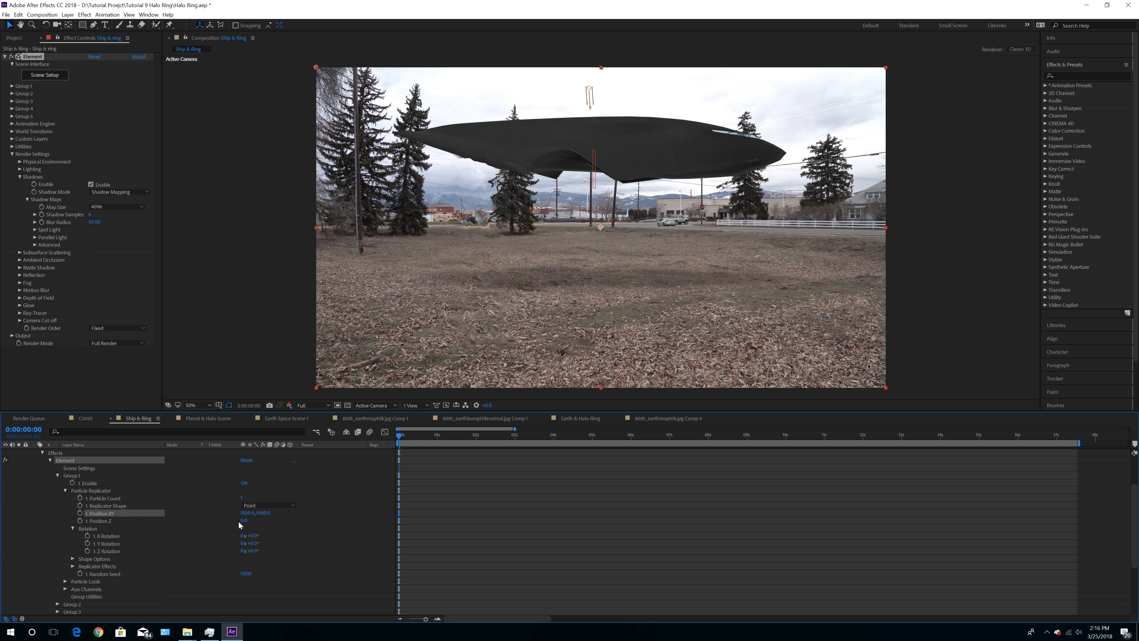
pyautogui.scroll(3, 177, 541)
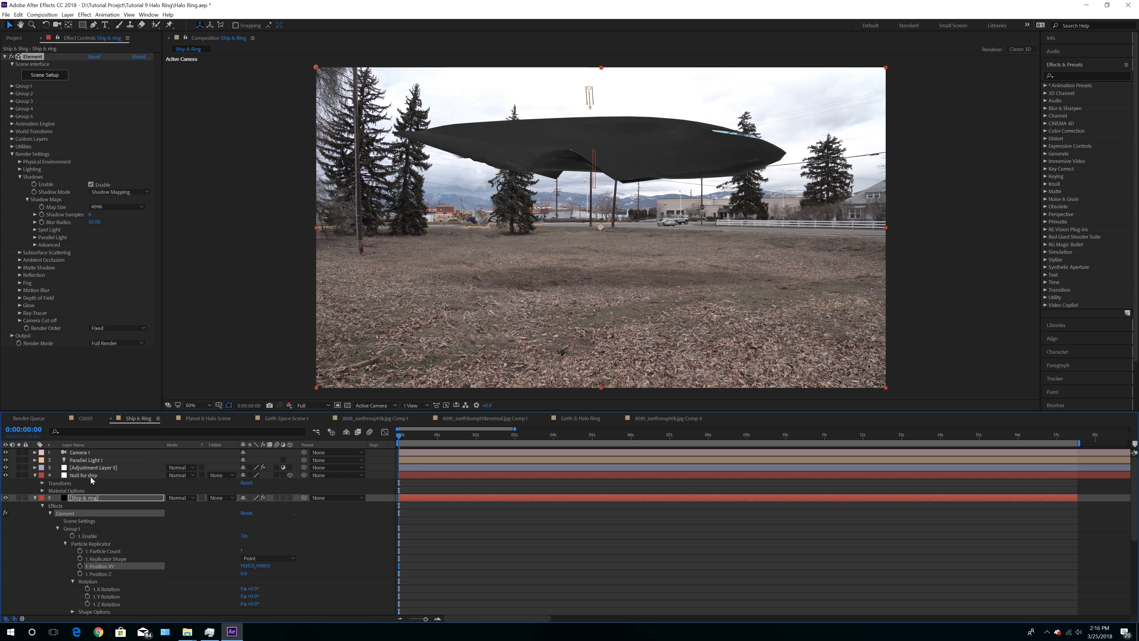
# Link the Element Group 1 Position XY and Position Z to the Null for ship's Position and its Z value with expressions
pyautogui.click(42, 483)
pyautogui.scroll(-5, 191, 543)
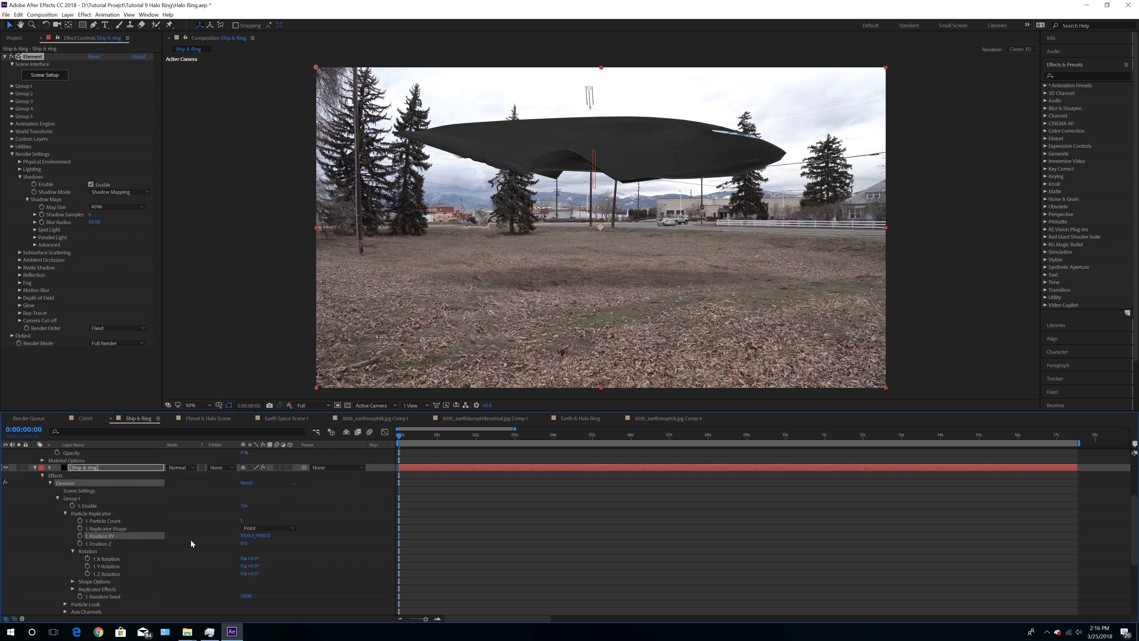
pyautogui.keyDown('alt'); pyautogui.click(81, 536); pyautogui.keyUp('alt')
pyautogui.moveTo(266, 542); pyautogui.dragTo(82, 479)
pyautogui.scroll(-3, 83, 566)
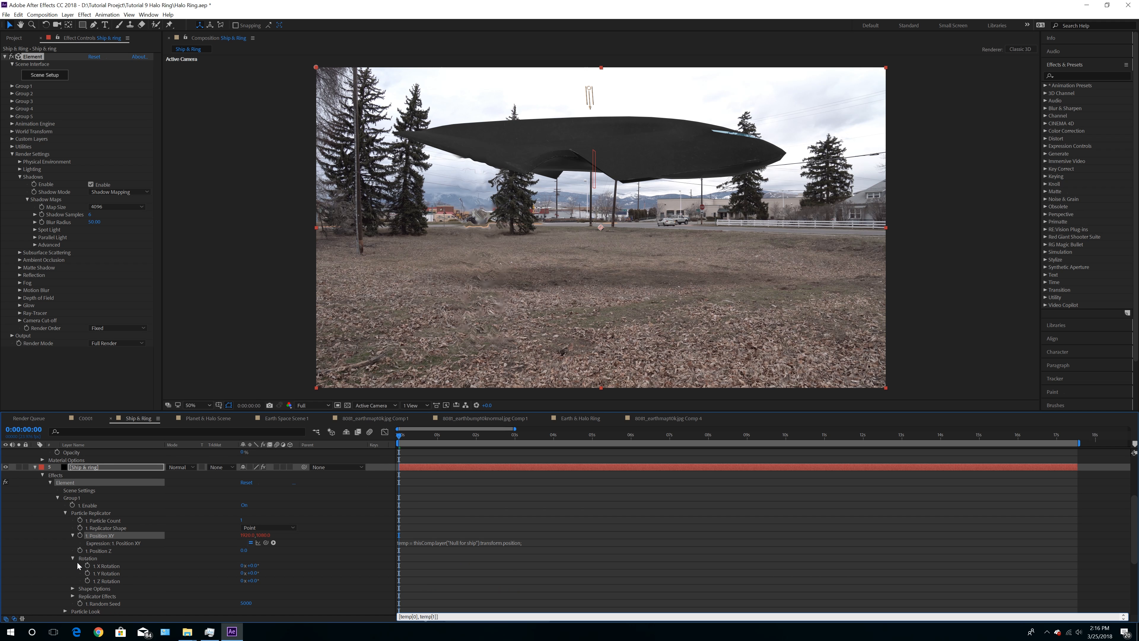
pyautogui.keyDown('alt'); pyautogui.click(79, 550); pyautogui.keyUp('alt')
pyautogui.moveTo(266, 558); pyautogui.dragTo(277, 495)
# Link the Element Group 1 X, Y and Z Rotation to the matching rotations of Null for ship with expressions, and collapse the Ship & ring layer
pyautogui.scroll(-5, 194, 582)
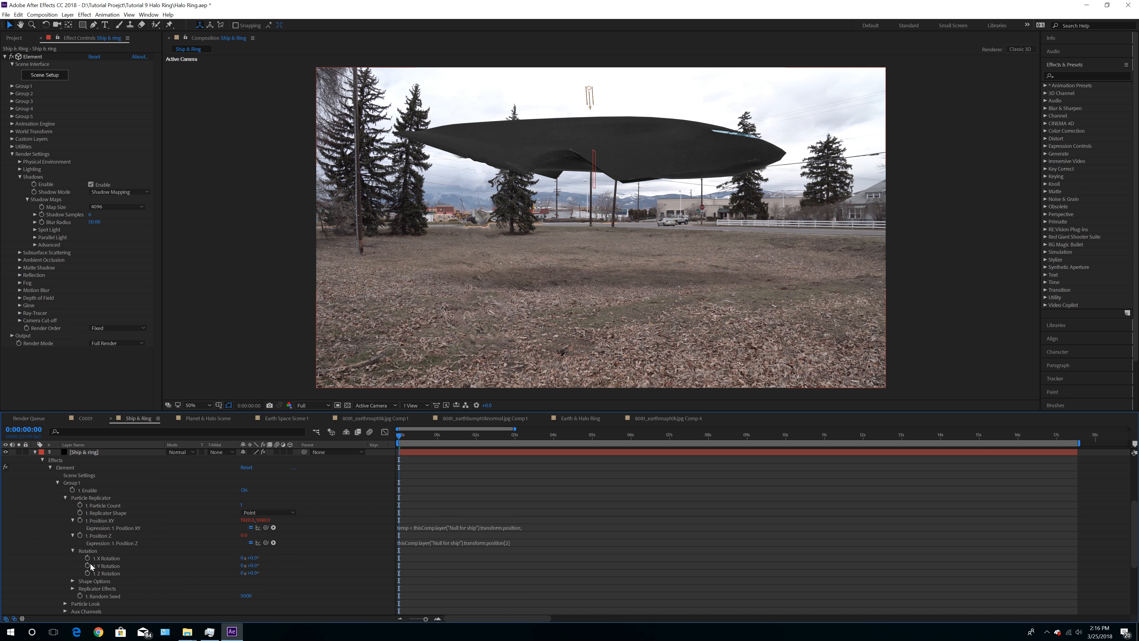
pyautogui.keyDown('alt'); pyautogui.click(88, 557); pyautogui.keyUp('alt')
pyautogui.moveTo(266, 565); pyautogui.dragTo(195, 476)
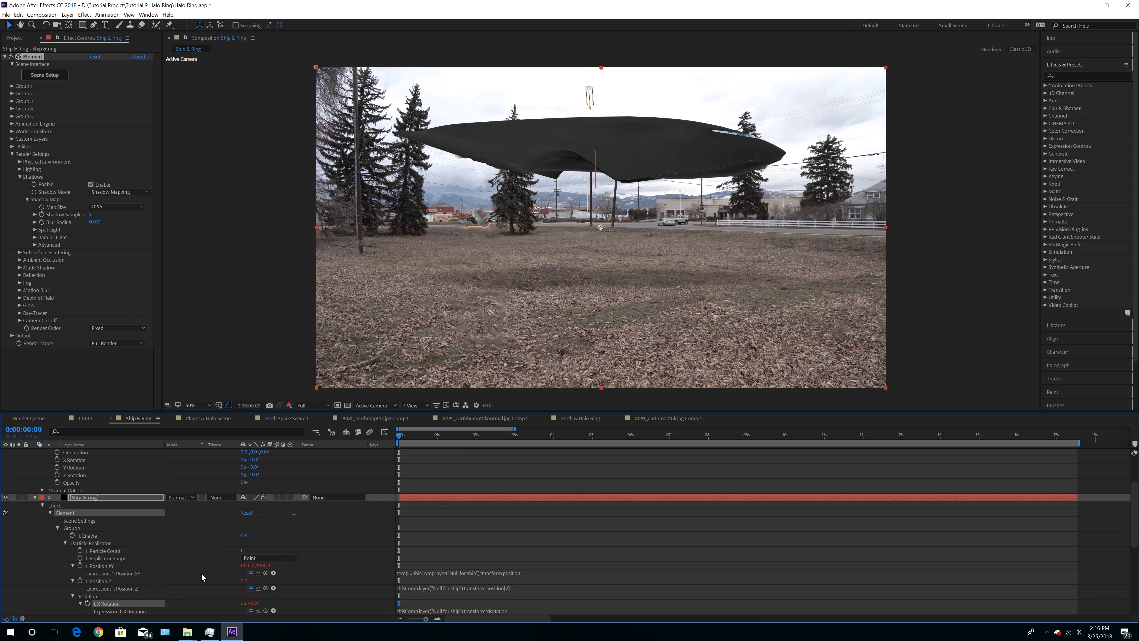
pyautogui.scroll(-3, 200, 573)
pyautogui.keyDown('alt'); pyautogui.click(87, 573); pyautogui.keyUp('alt')
pyautogui.moveTo(266, 580); pyautogui.dragTo(188, 498)
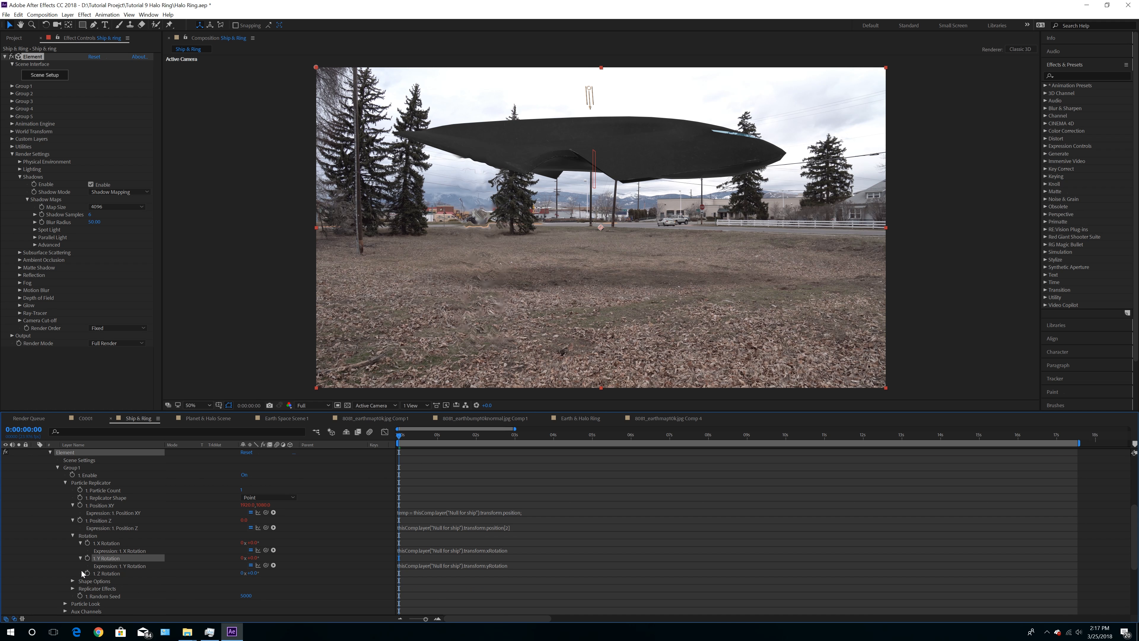
pyautogui.keyDown('alt'); pyautogui.click(88, 573); pyautogui.keyUp('alt')
pyautogui.moveTo(265, 580); pyautogui.dragTo(179, 488)
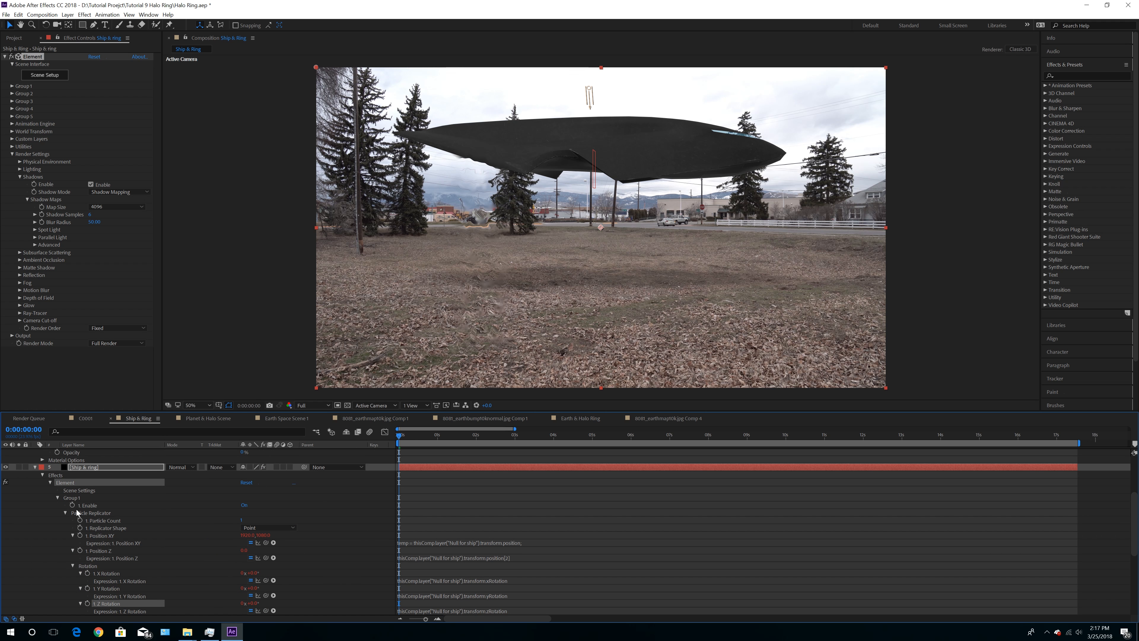
pyautogui.click(35, 467)
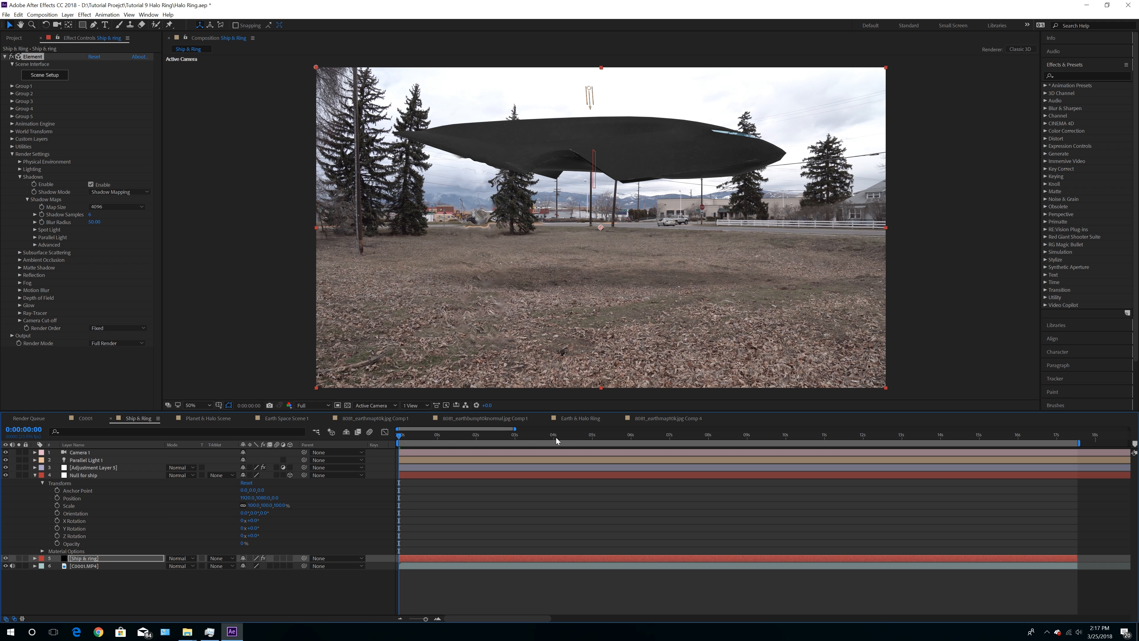
# Keyframe the null's Y Rotation at 0 seconds and again at 5 seconds with a negative angle so the ship turns
pyautogui.click(592, 438)
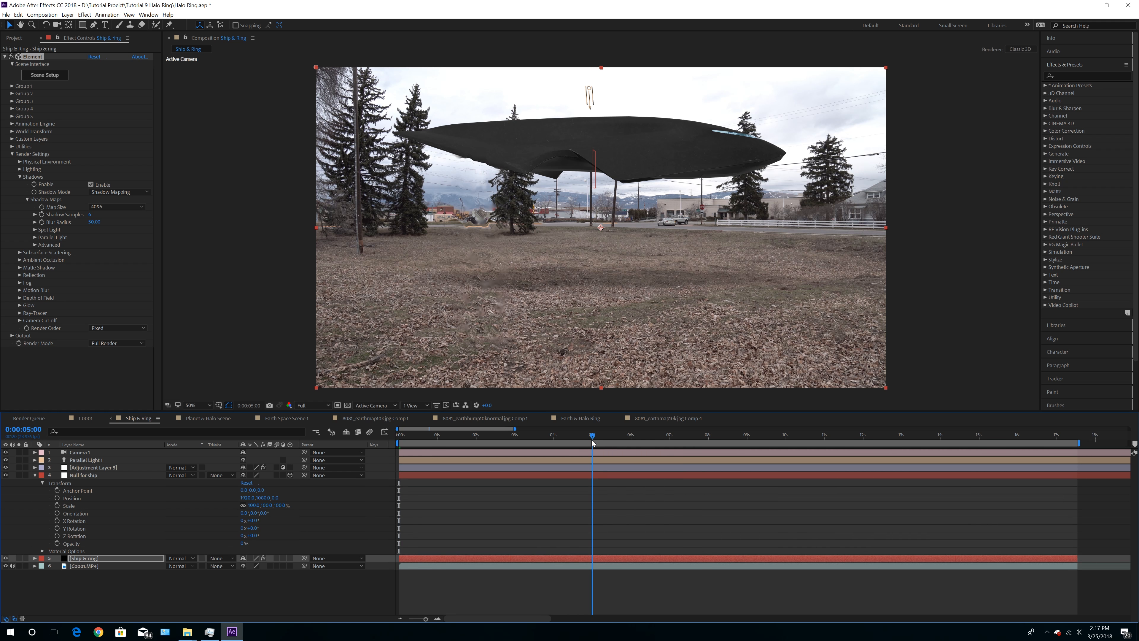
pyautogui.press('Home')
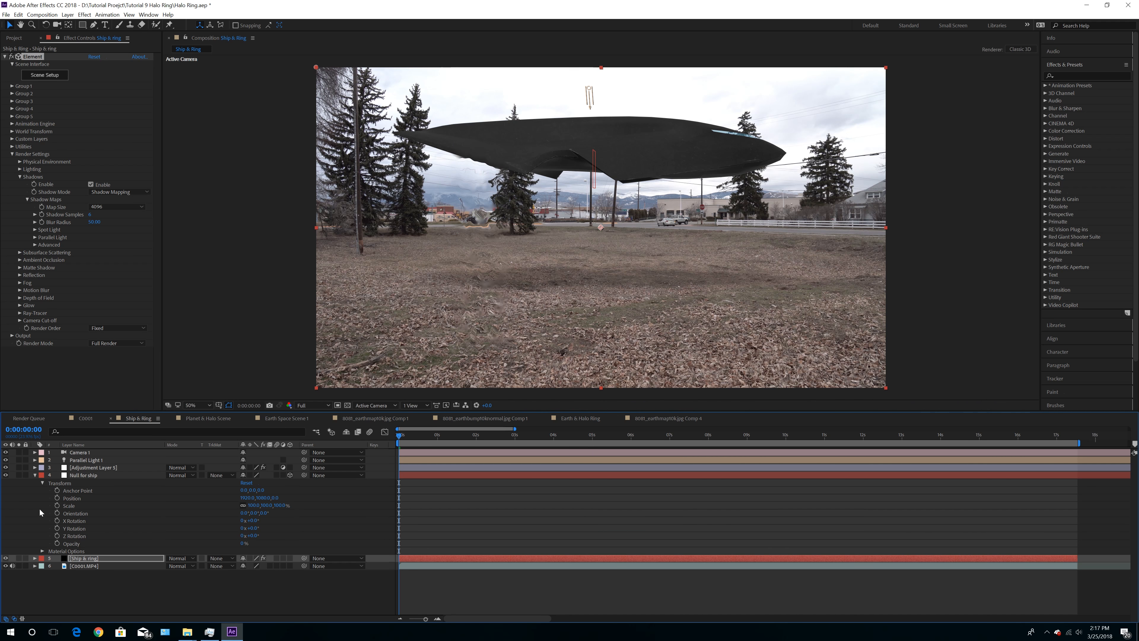
pyautogui.click(57, 528)
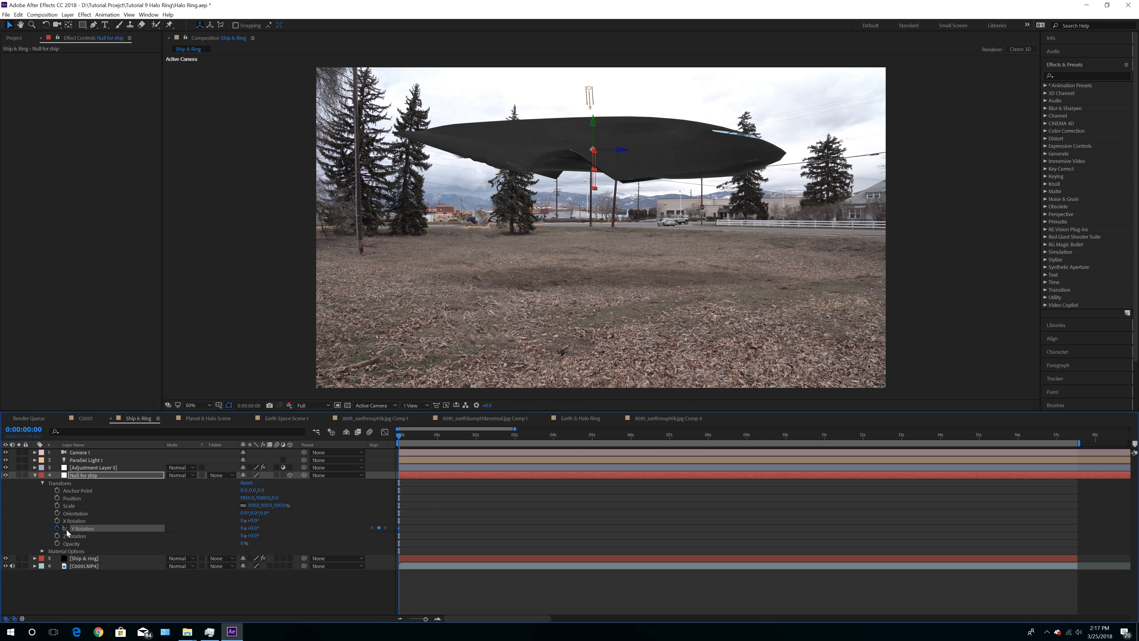
pyautogui.click(592, 438)
pyautogui.moveTo(258, 527); pyautogui.dragTo(234, 528)
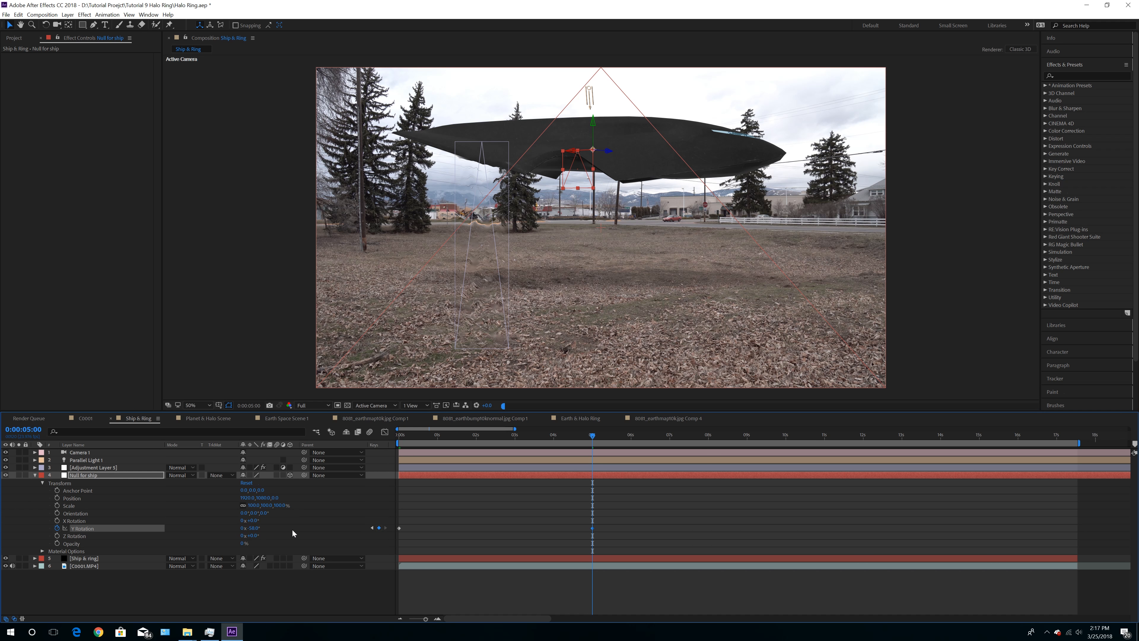
pyautogui.moveTo(255, 530); pyautogui.dragTo(248, 530)
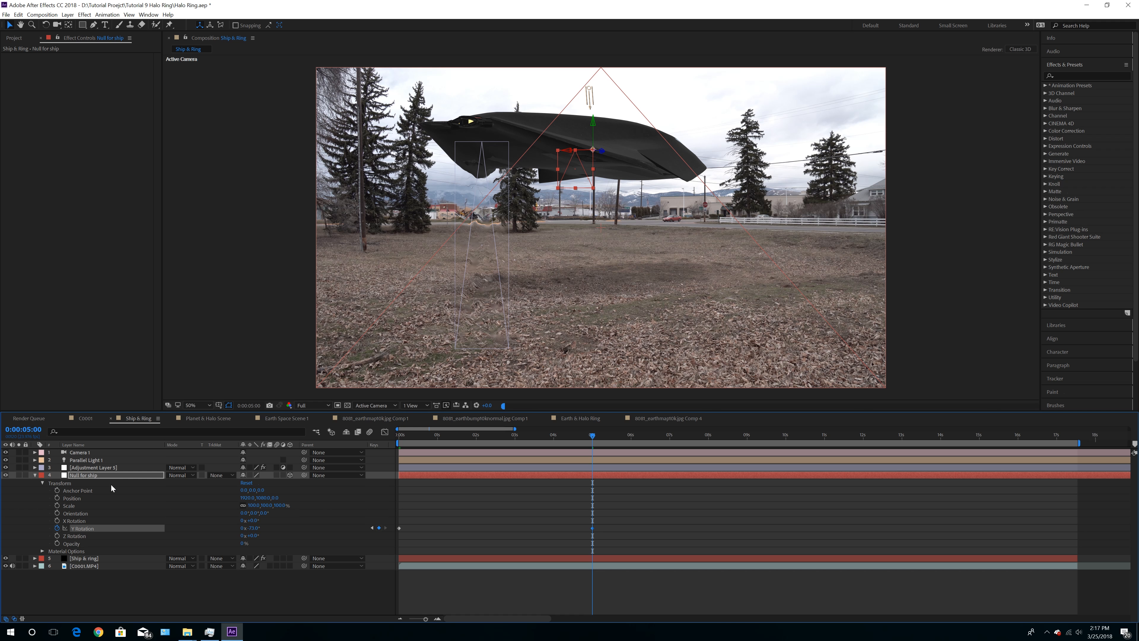
# Hide Adjustment Layer 5, select Null for ship and scrub around 5 seconds to check the ship's turn
pyautogui.click(84, 475)
pyautogui.click(83, 467)
pyautogui.click(5, 467)
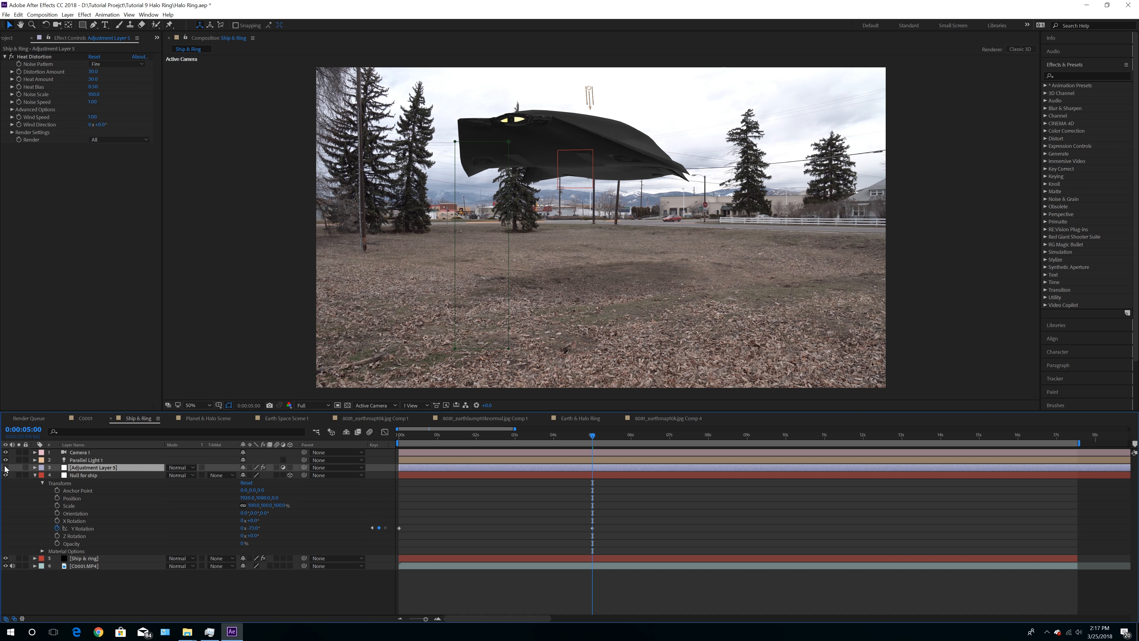
pyautogui.click(85, 474)
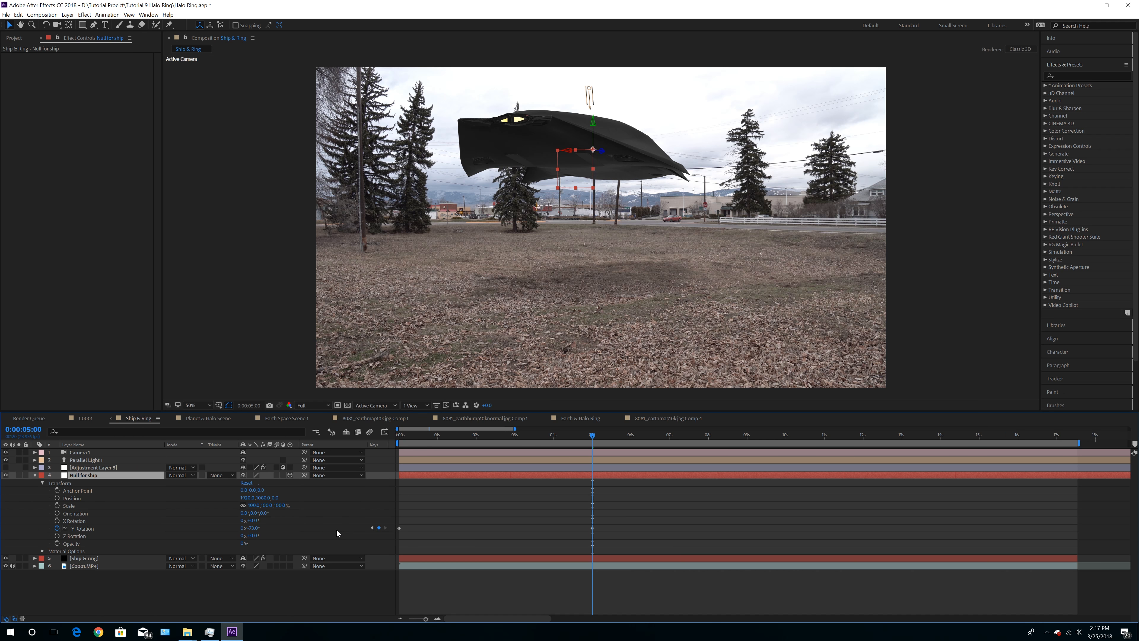
pyautogui.moveTo(593, 436)
pyautogui.mouseDown()
pyautogui.moveTo(385, 446)
pyautogui.moveTo(583, 438)
pyautogui.mouseUp()
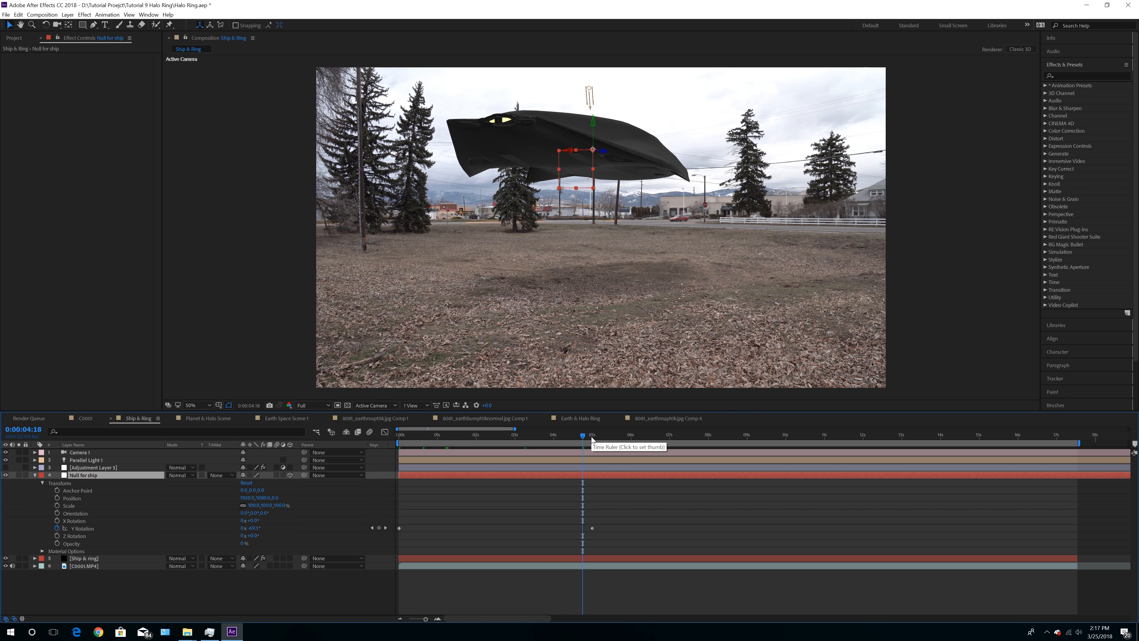
pyautogui.moveTo(586, 436); pyautogui.dragTo(593, 440)
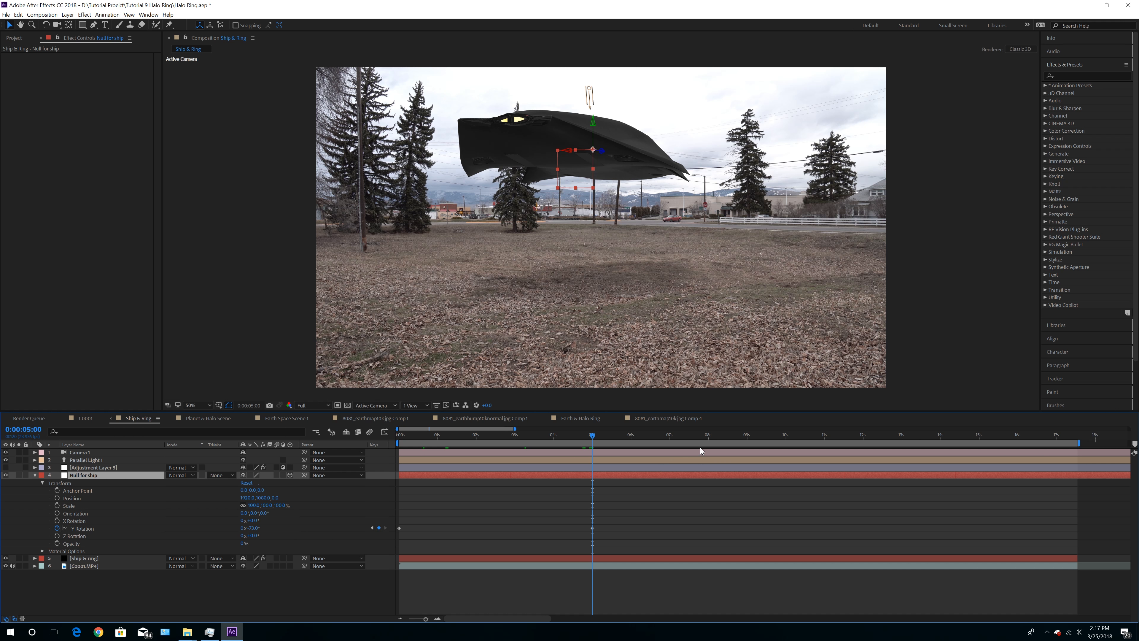
# Keyframe the null's Position at 5 seconds, and at 8 seconds raise it until the ship leaves the top of the frame
pyautogui.click(709, 436)
pyautogui.click(592, 439)
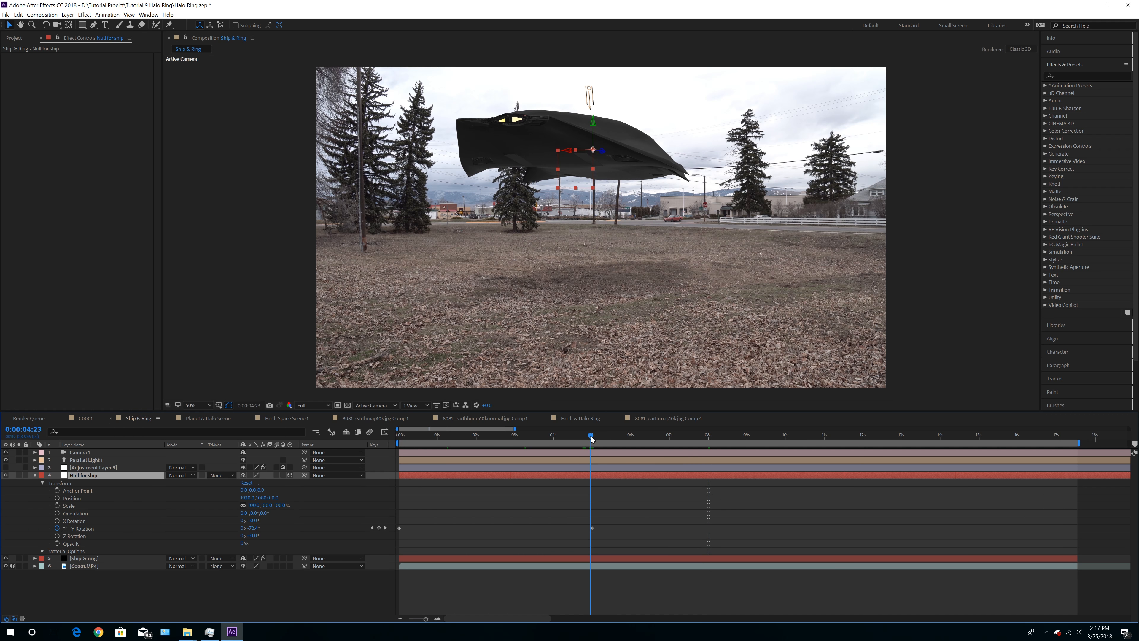
pyautogui.click(57, 498)
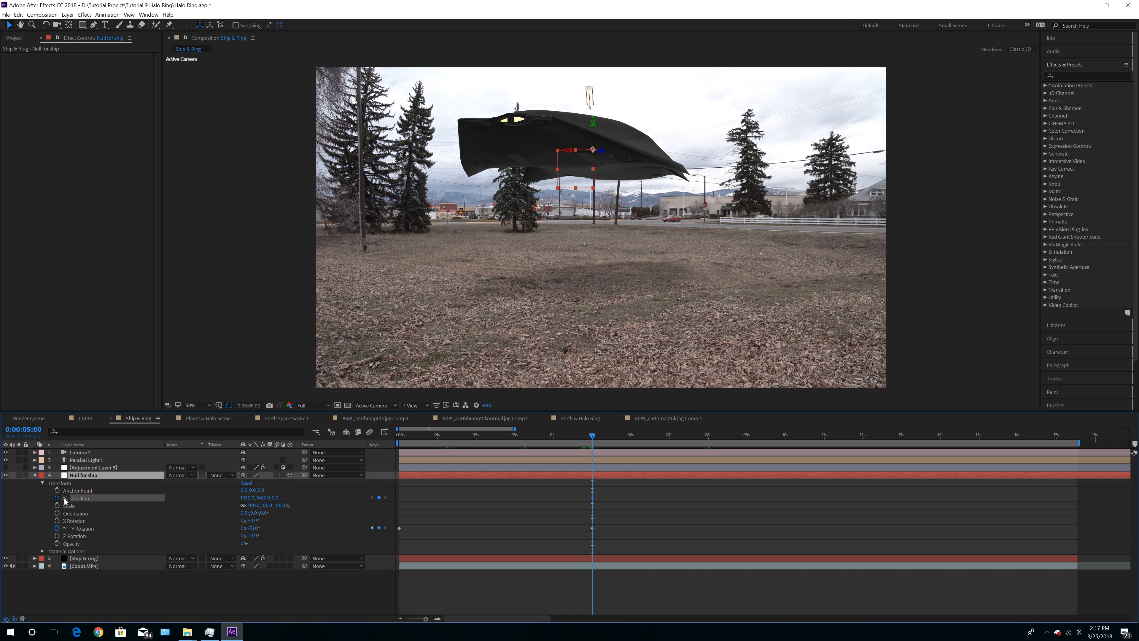
pyautogui.click(708, 439)
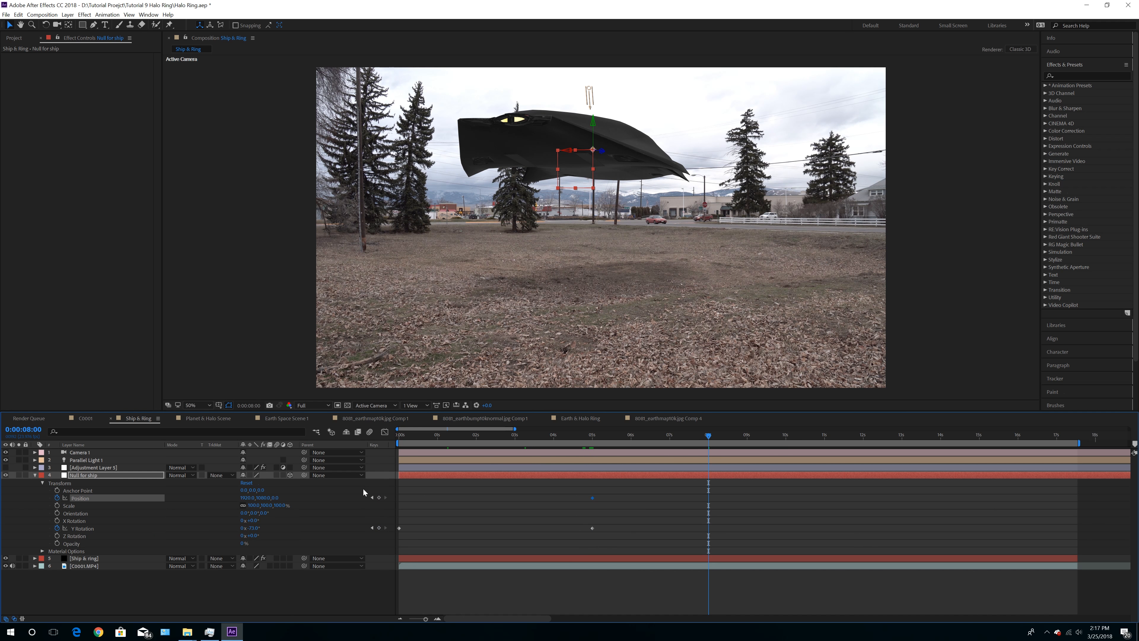
pyautogui.moveTo(265, 497); pyautogui.dragTo(82, 534)
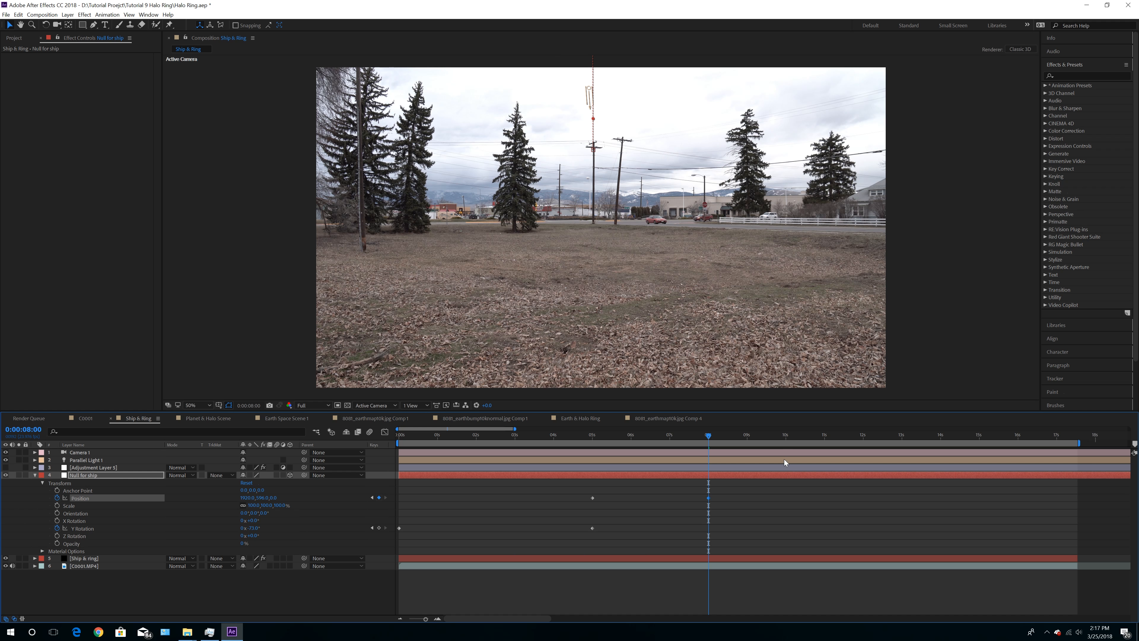
# Keyframe the null's Position at 14 seconds, lowering it to bring the ship partly into the top of the sky shot
pyautogui.click(794, 442)
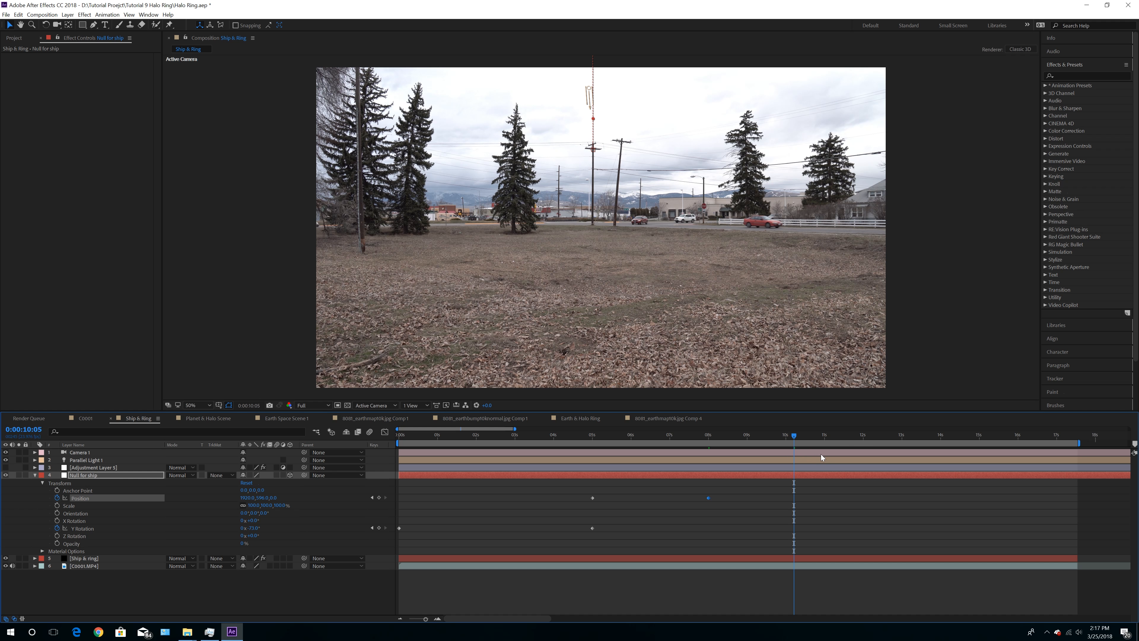
pyautogui.click(854, 433)
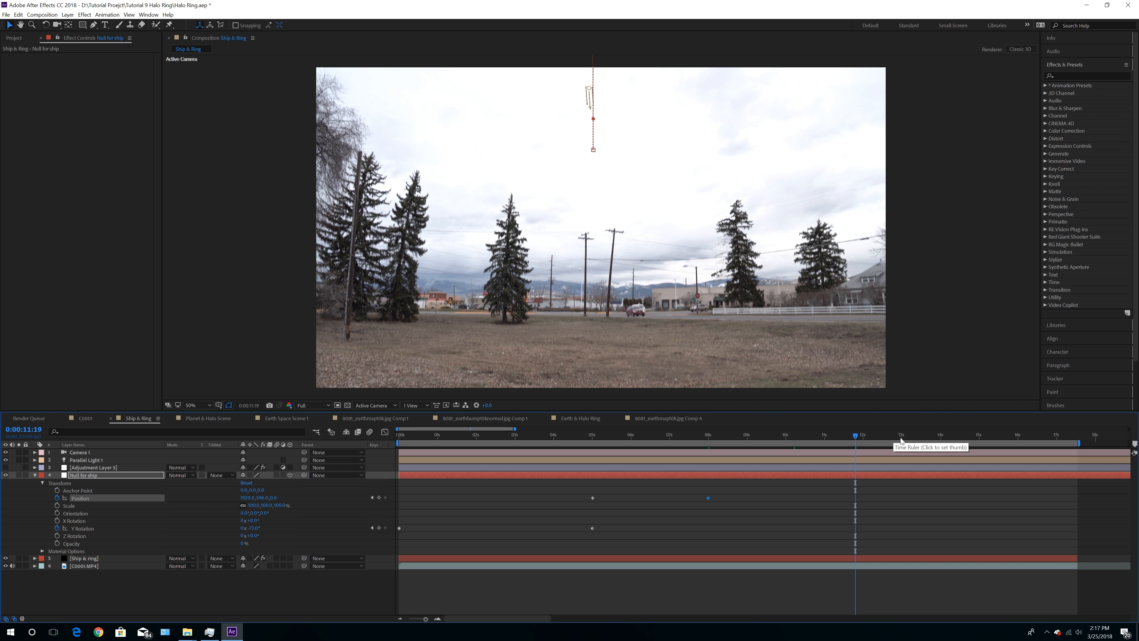
pyautogui.moveTo(900, 440); pyautogui.dragTo(940, 442)
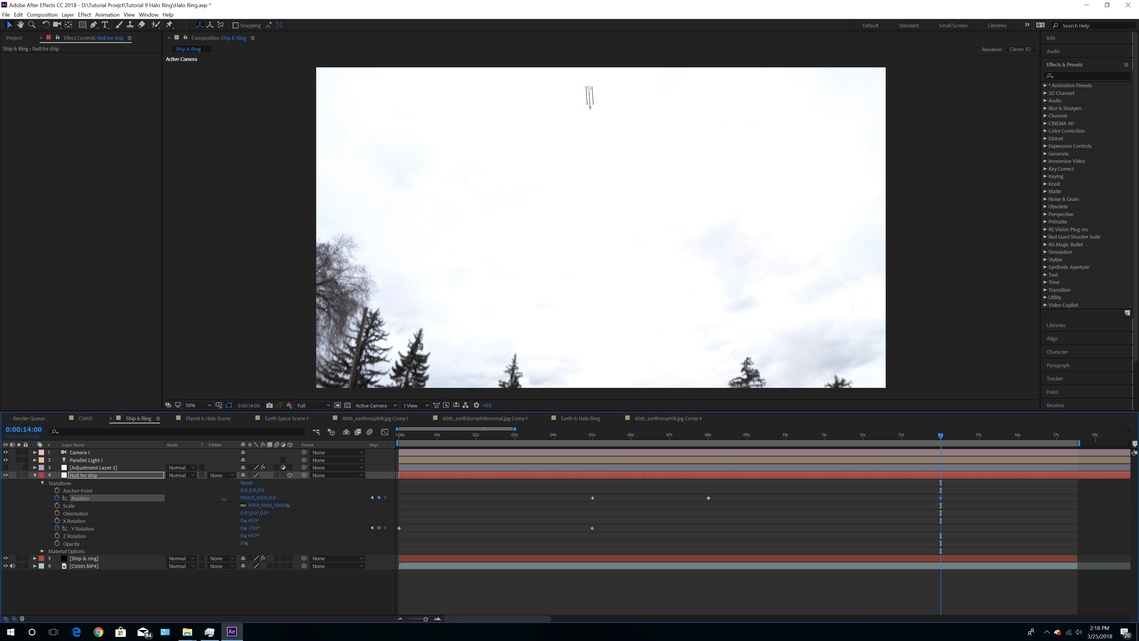
pyautogui.moveTo(372, 496); pyautogui.dragTo(395, 494)
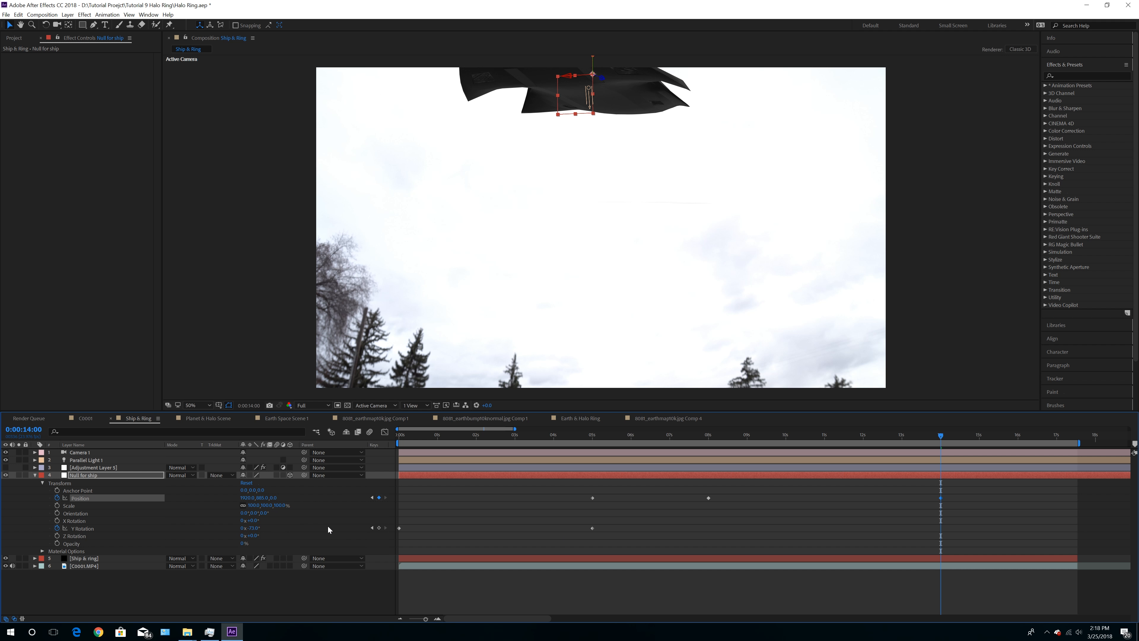
# At 13 seconds, test the null's X Rotation, reset it to 0° and set an X Rotation keyframe
pyautogui.moveTo(863, 440); pyautogui.dragTo(902, 443)
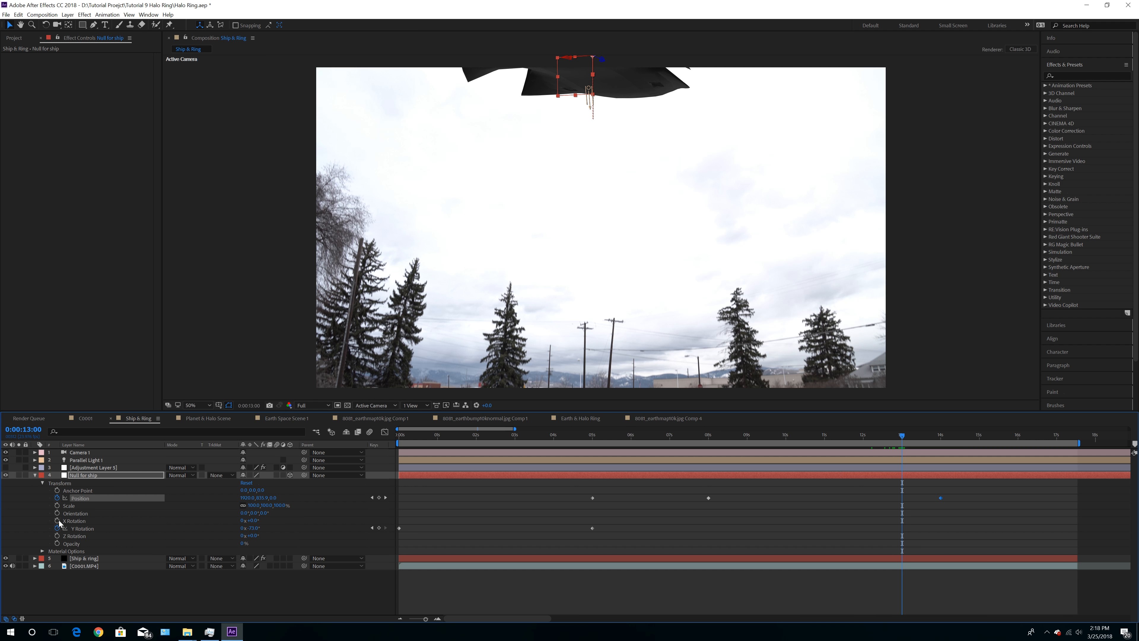
pyautogui.moveTo(255, 522); pyautogui.dragTo(267, 518)
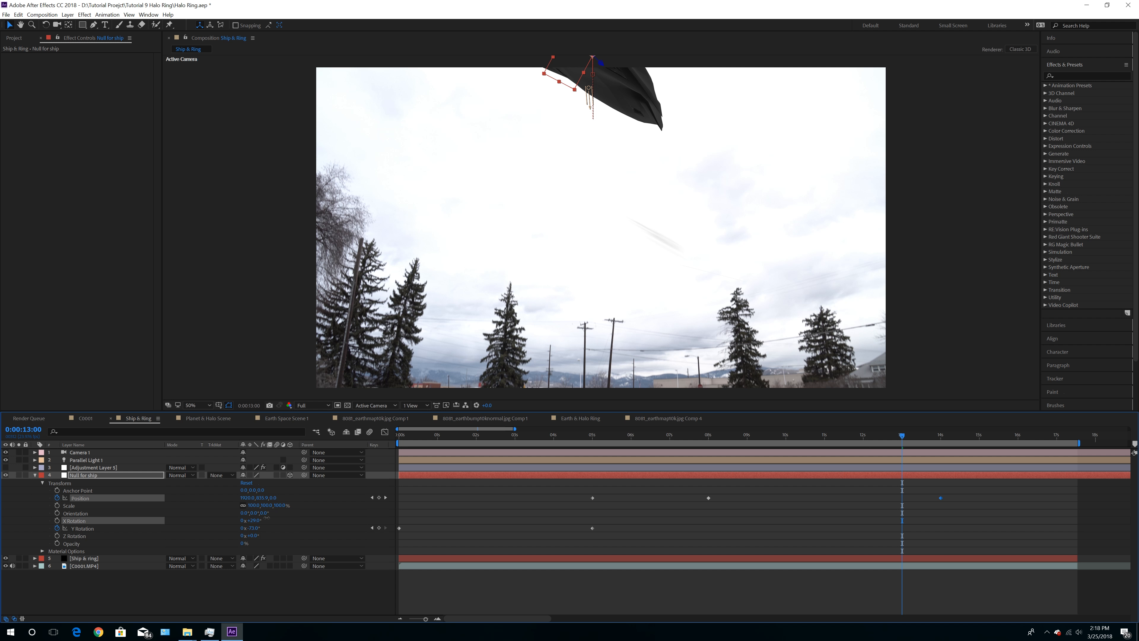
pyautogui.click(257, 520)
pyautogui.write('0')
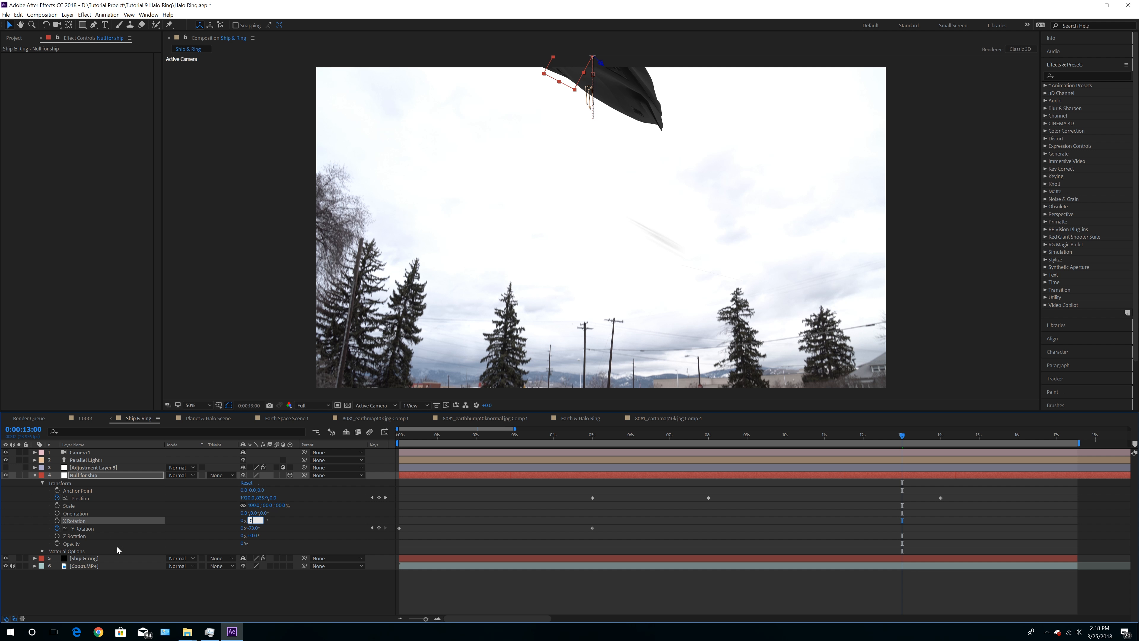
pyautogui.press('Return')
pyautogui.click(57, 520)
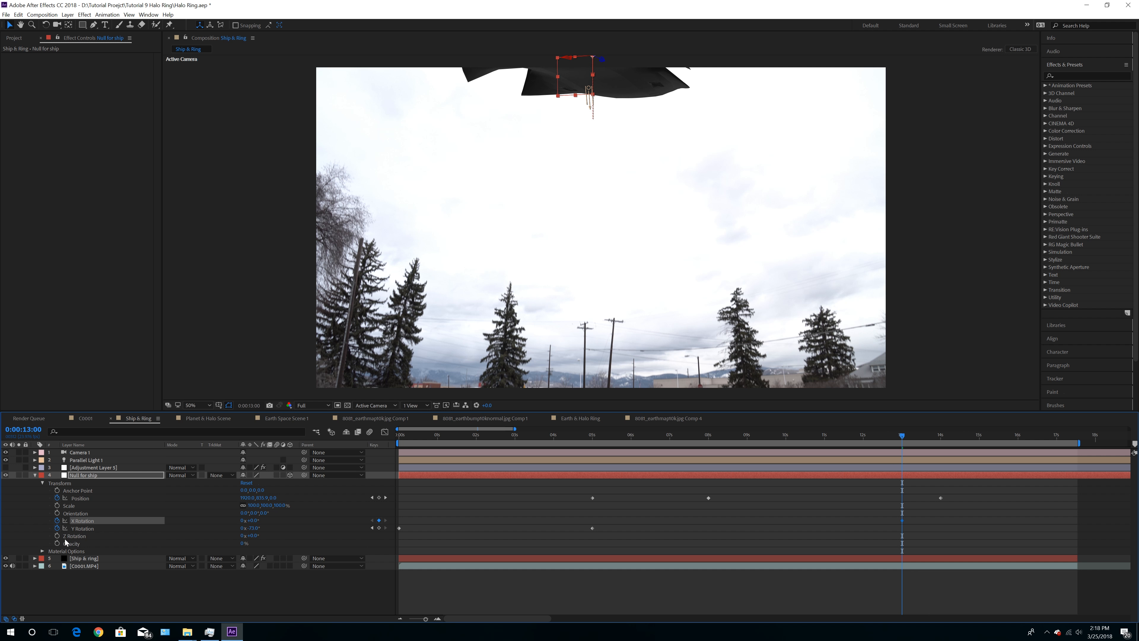
# At 13 seconds, test the null's Z Rotation, reset it to 0° and set a Z Rotation keyframe
pyautogui.moveTo(251, 537); pyautogui.dragTo(259, 536)
pyautogui.click(255, 537)
pyautogui.write('0')
pyautogui.click(284, 538)
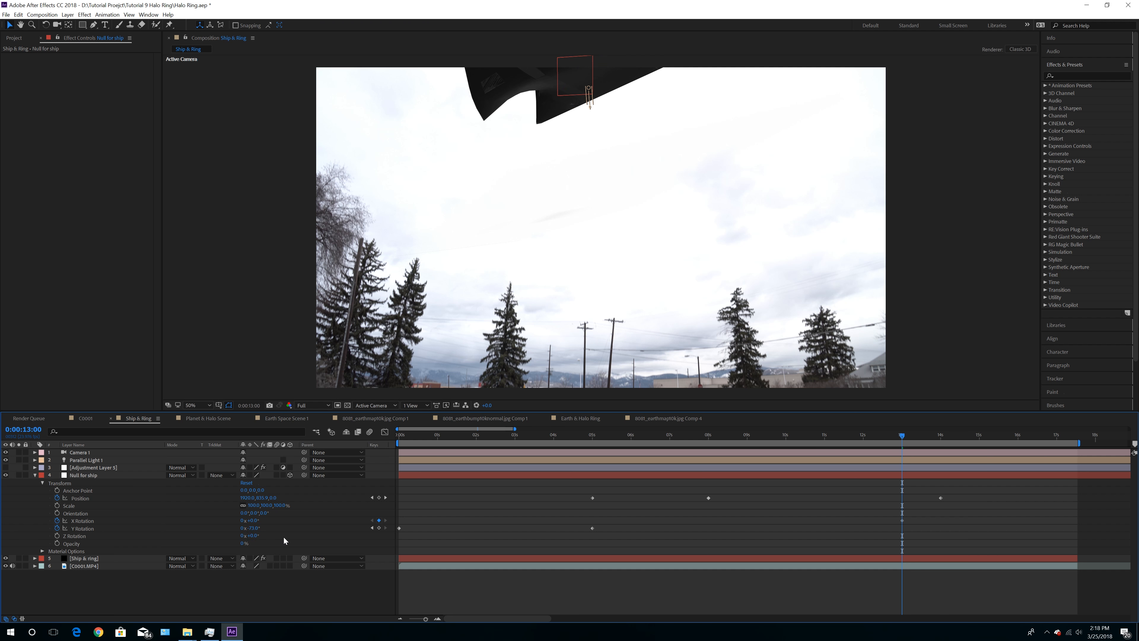
pyautogui.click(57, 536)
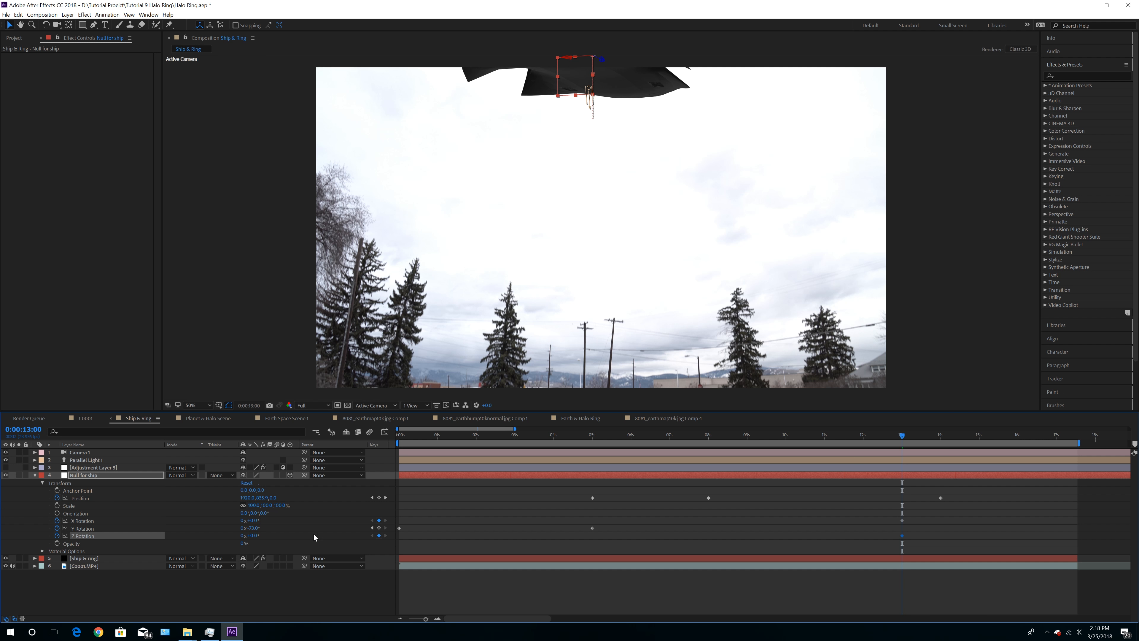
# Add a Y Rotation keyframe to the null at 13 seconds, and at 14 seconds tilt and turn it with new X, Y and Z Rotation values
pyautogui.click(379, 528)
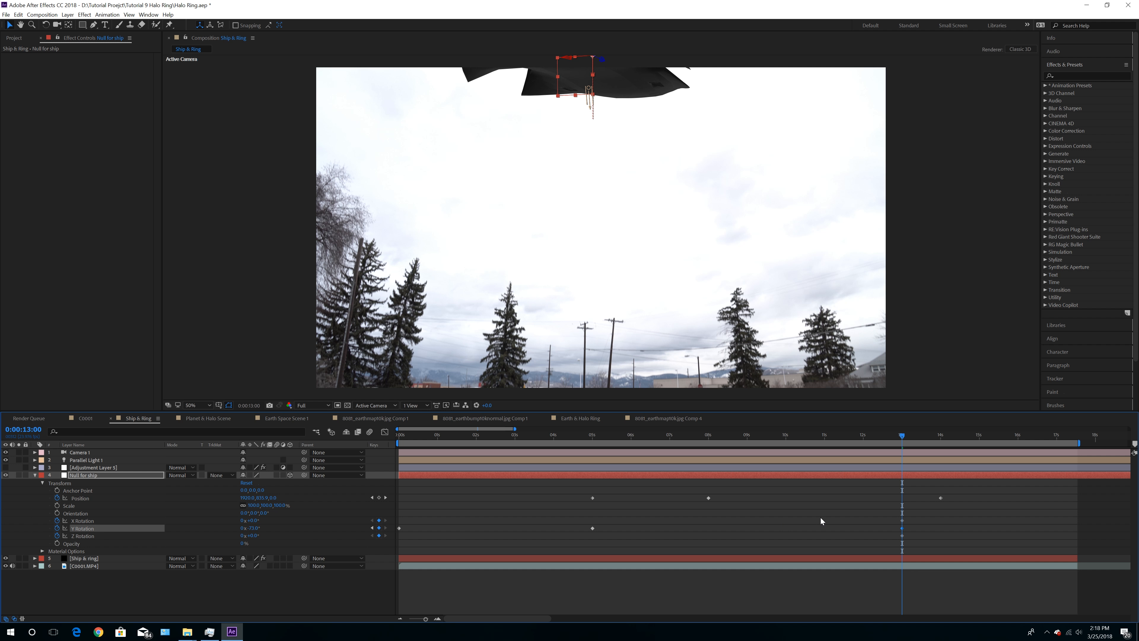
pyautogui.click(940, 435)
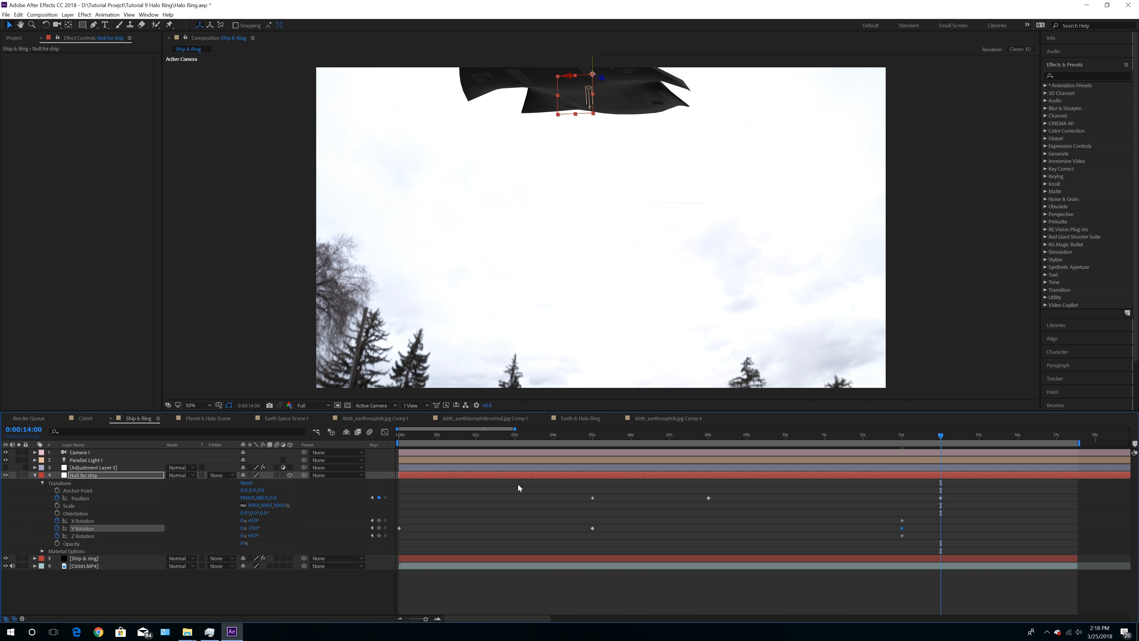
pyautogui.moveTo(254, 520)
pyautogui.mouseDown()
pyautogui.moveTo(268, 520)
pyautogui.moveTo(257, 535)
pyautogui.moveTo(268, 536)
pyautogui.moveTo(250, 520)
pyautogui.moveTo(247, 535)
pyautogui.moveTo(264, 537)
pyautogui.moveTo(236, 535)
pyautogui.moveTo(251, 521)
pyautogui.mouseUp()
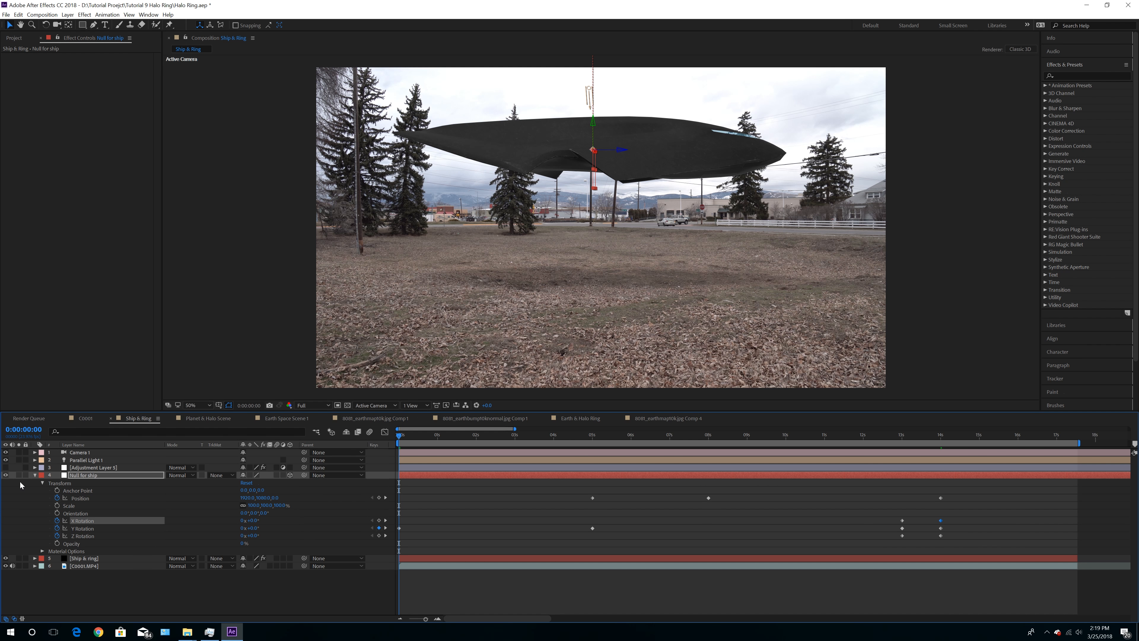
# In the Ship & ring layer's Element Scene Setup, move the Box Model out of the Group Folder and assign it to group 2
pyautogui.click(91, 557)
pyautogui.click(51, 76)
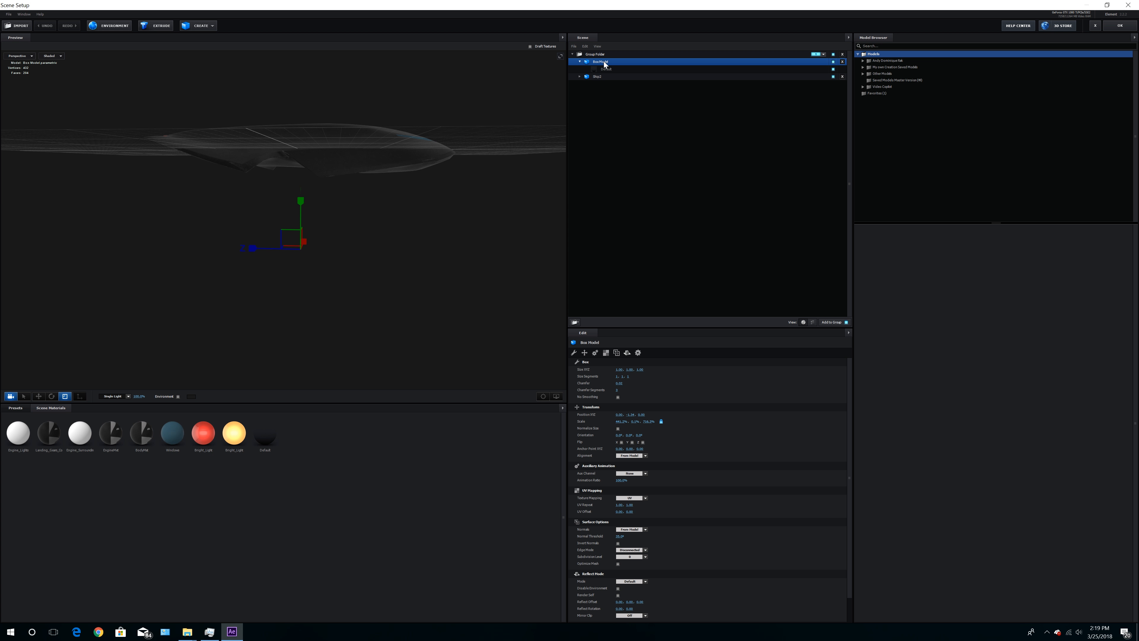
pyautogui.moveTo(608, 64); pyautogui.dragTo(610, 113)
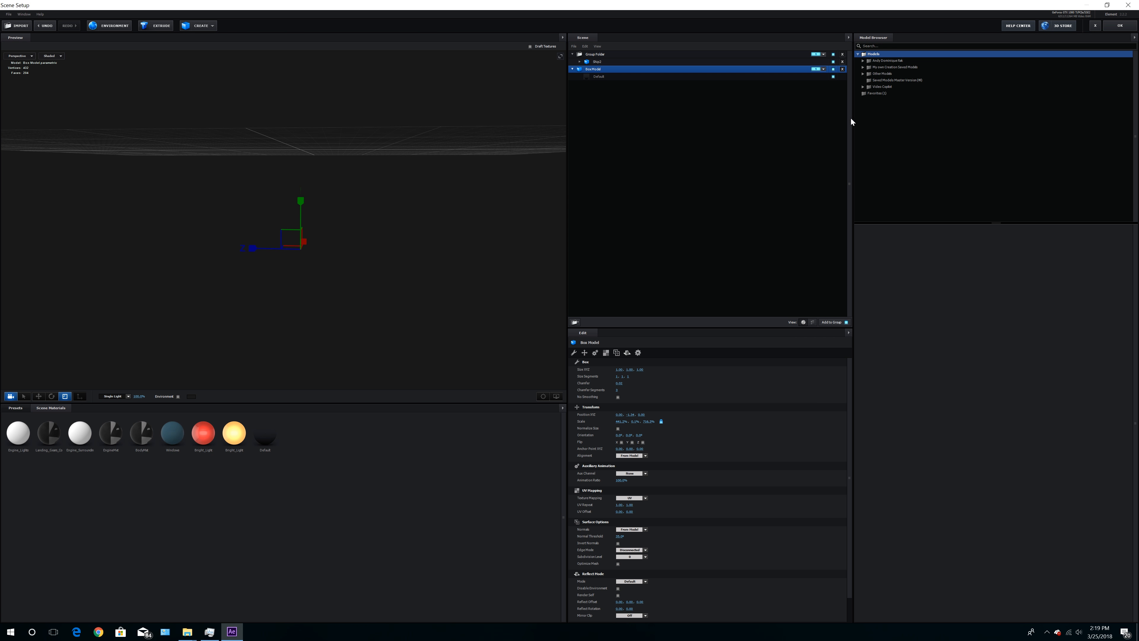
pyautogui.click(823, 69)
pyautogui.click(826, 78)
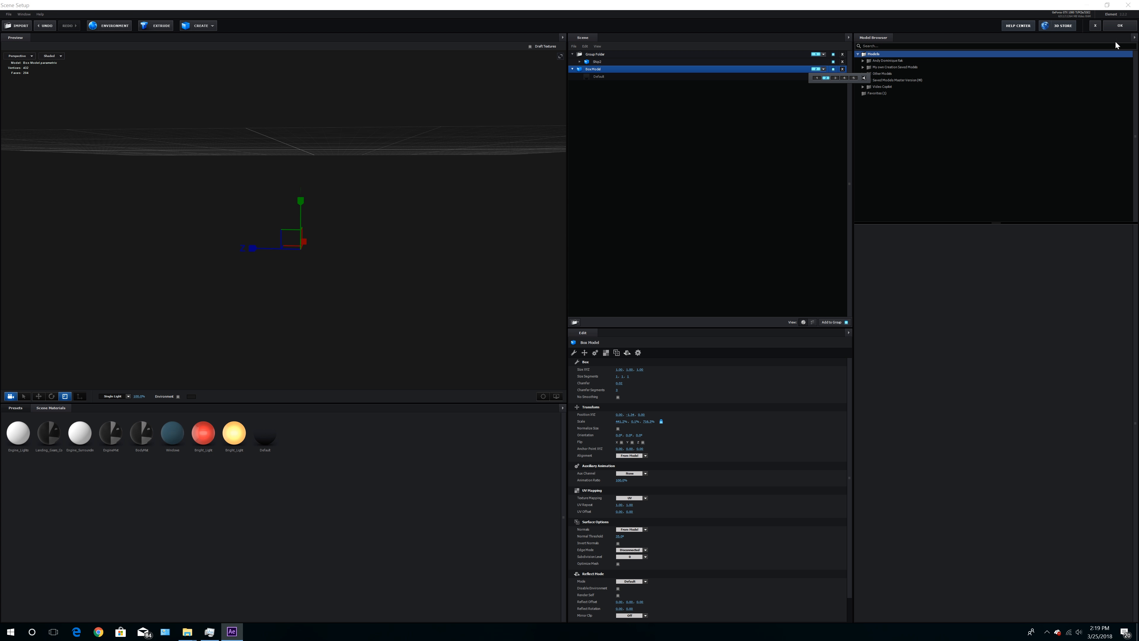
pyautogui.click(1119, 26)
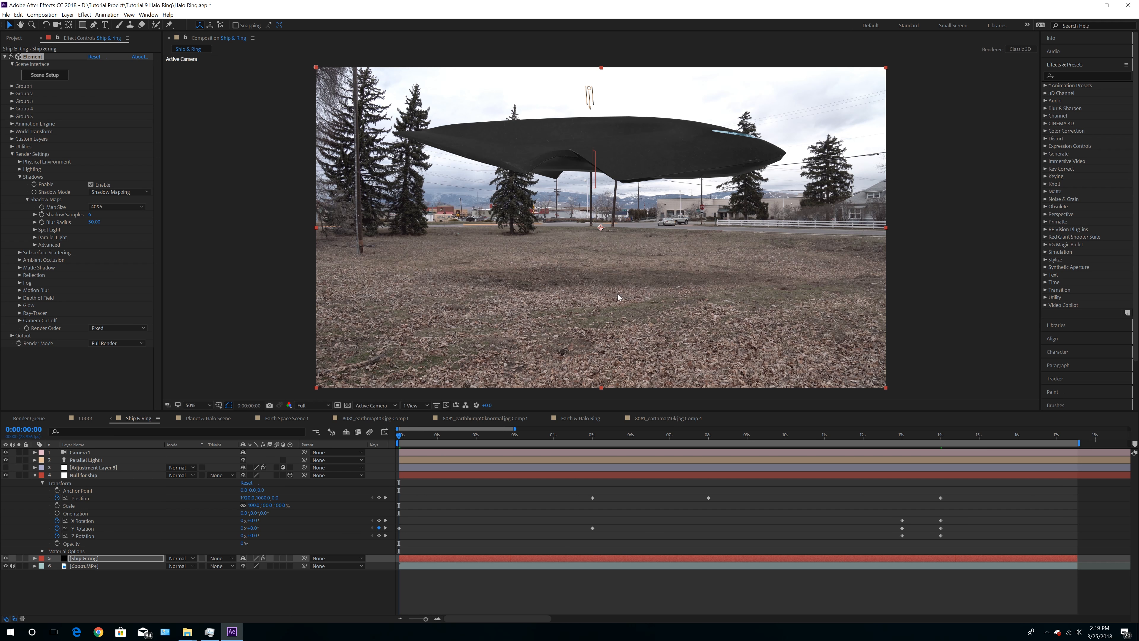
# Advance the composition to 14 seconds, show it in 2 Views and select the Null for ship layer
pyautogui.moveTo(400, 435); pyautogui.dragTo(940, 465)
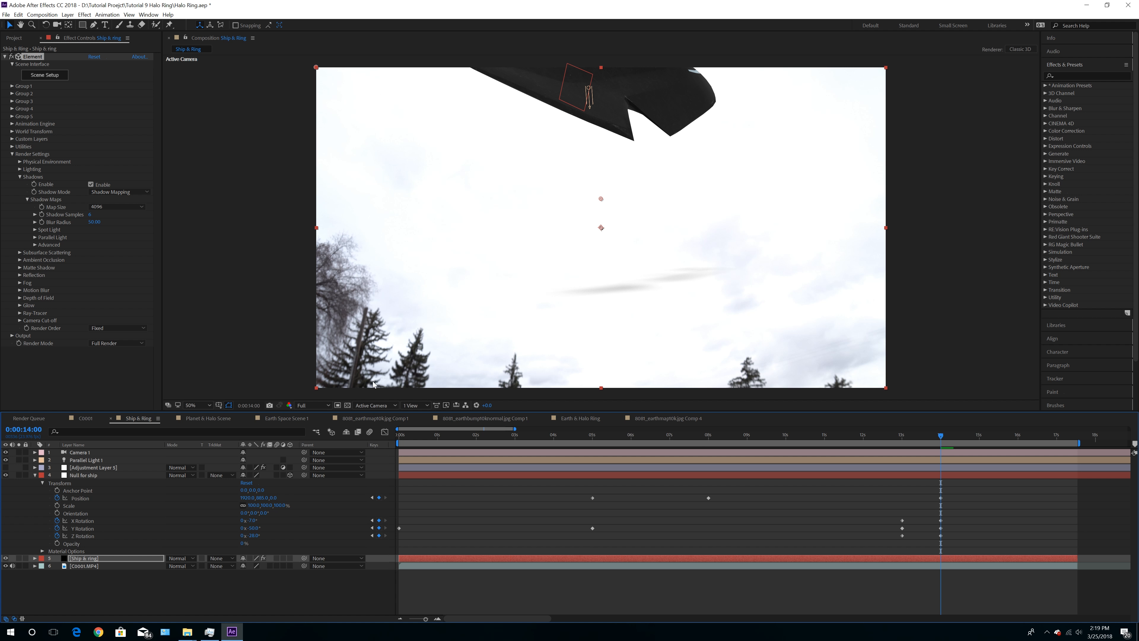
pyautogui.click(414, 405)
pyautogui.click(426, 426)
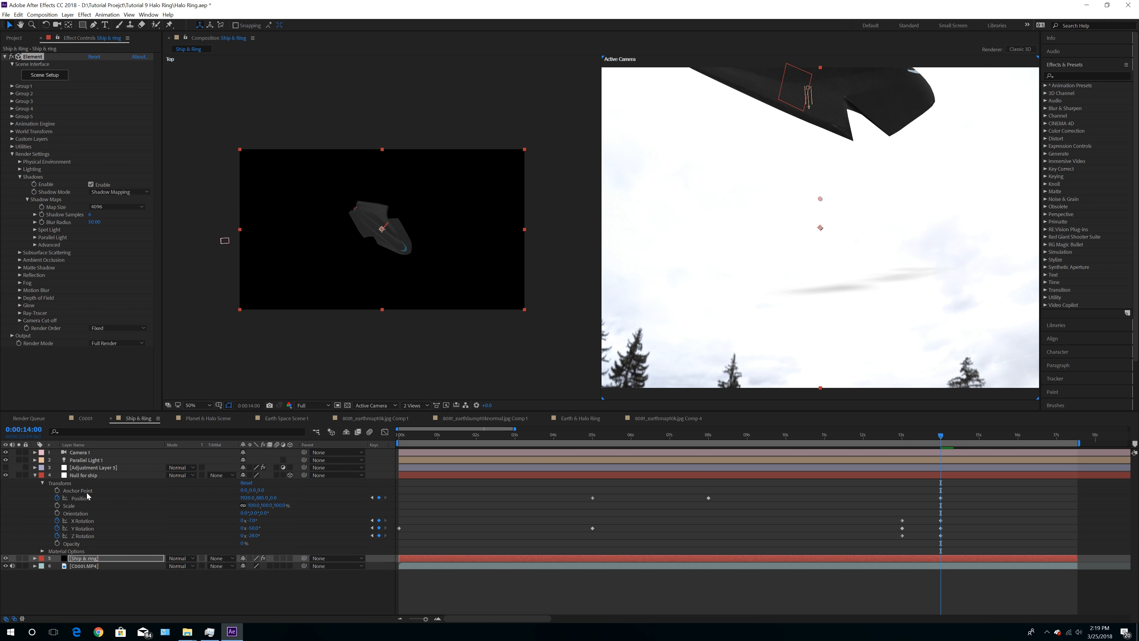
pyautogui.click(95, 561)
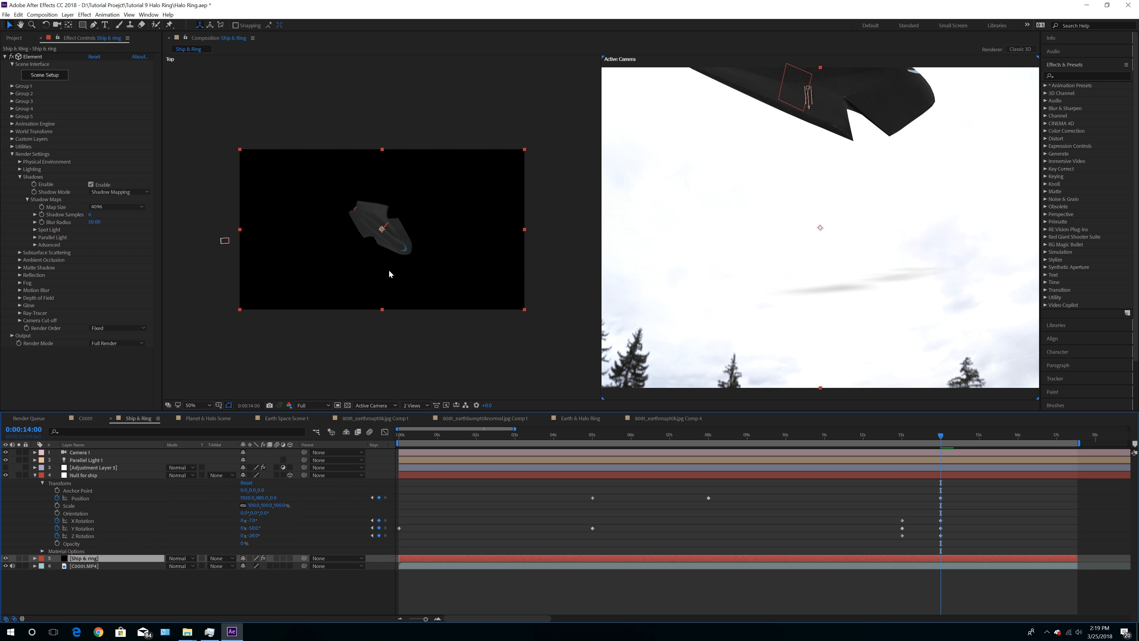
pyautogui.click(83, 475)
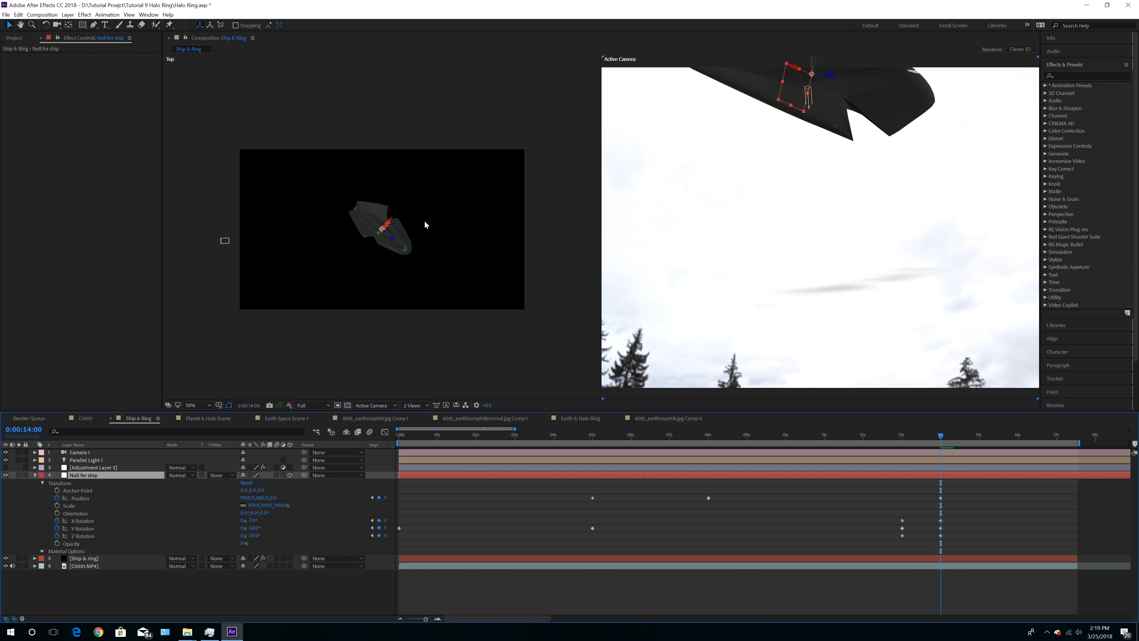
# Try to reposition the null diagonally in the Top view at 14 seconds, undoing each move
pyautogui.moveTo(391, 220); pyautogui.dragTo(396, 215)
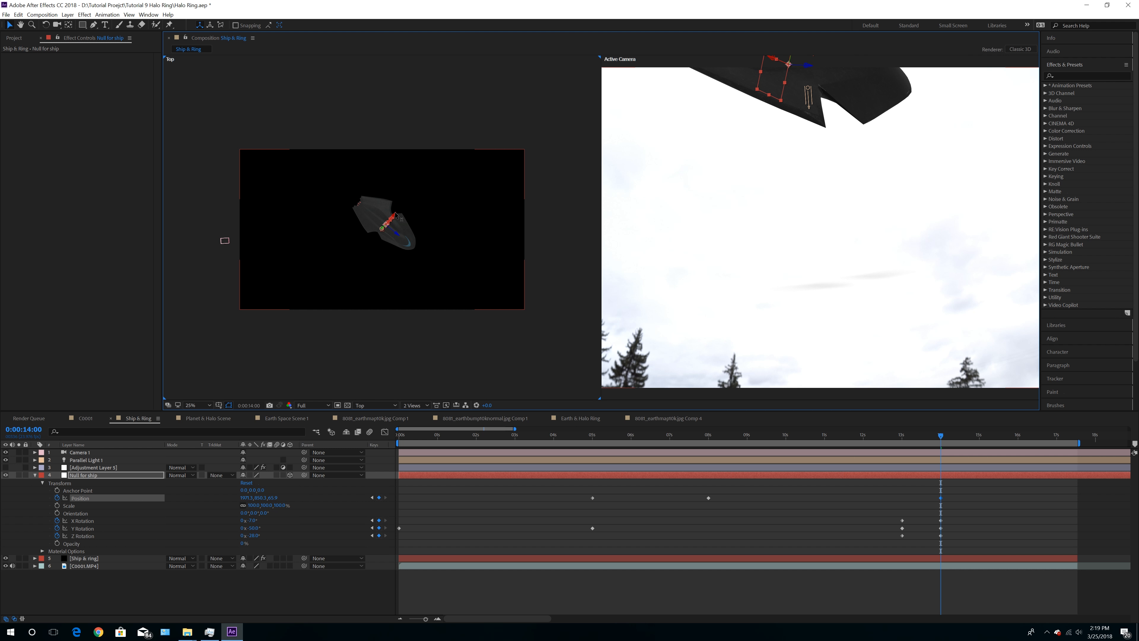
pyautogui.click(18, 14)
pyautogui.click(36, 23)
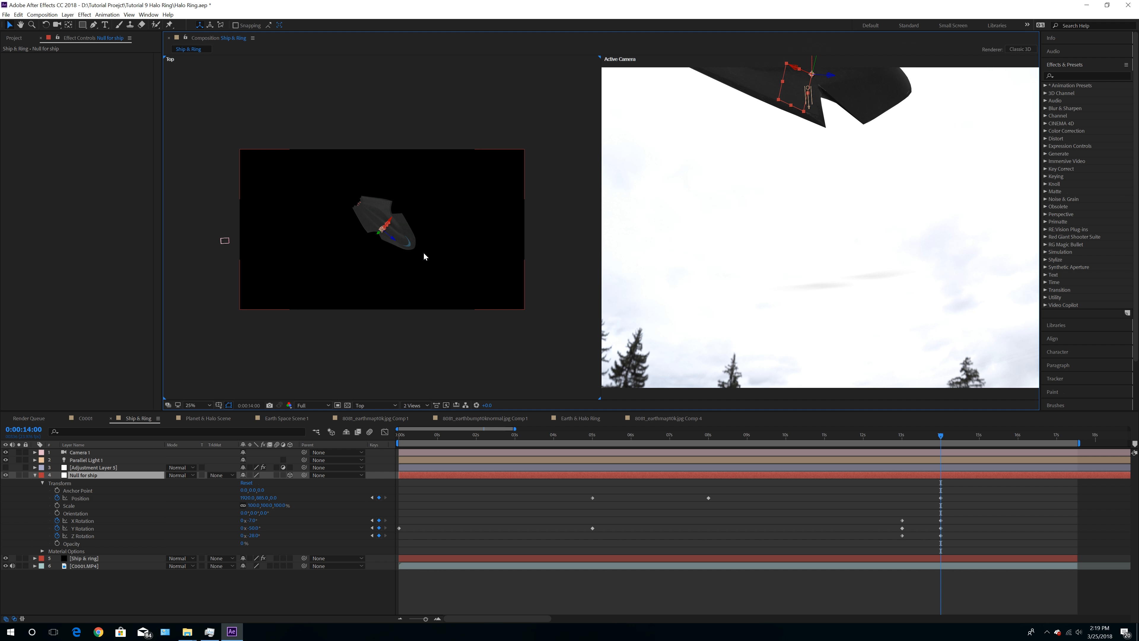
pyautogui.moveTo(402, 247); pyautogui.dragTo(422, 267)
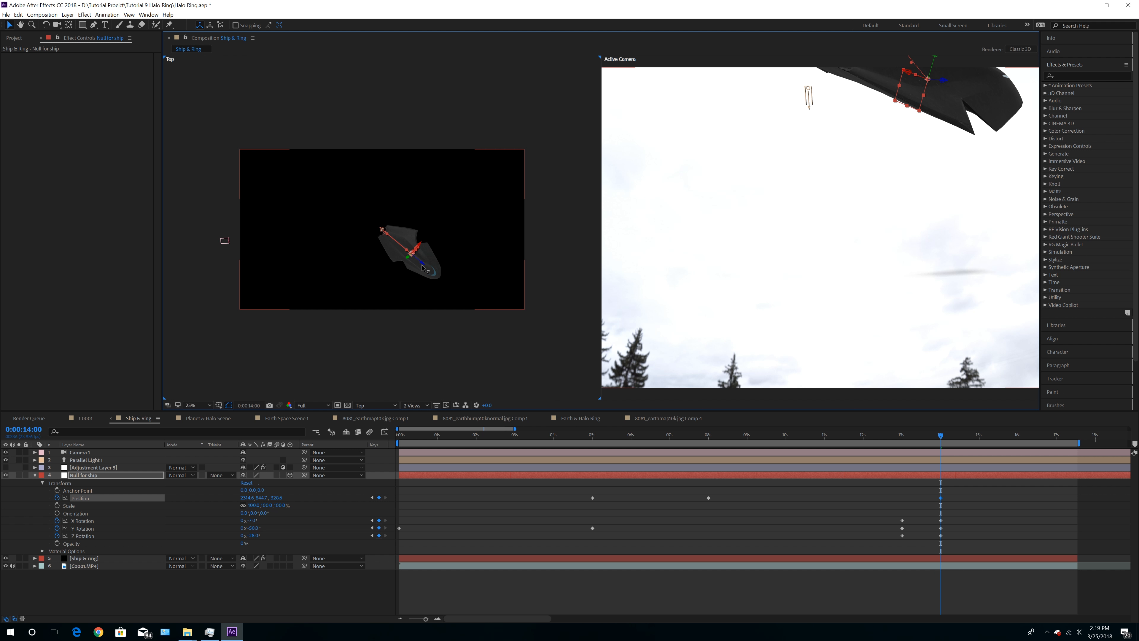
pyautogui.click(18, 14)
pyautogui.click(36, 24)
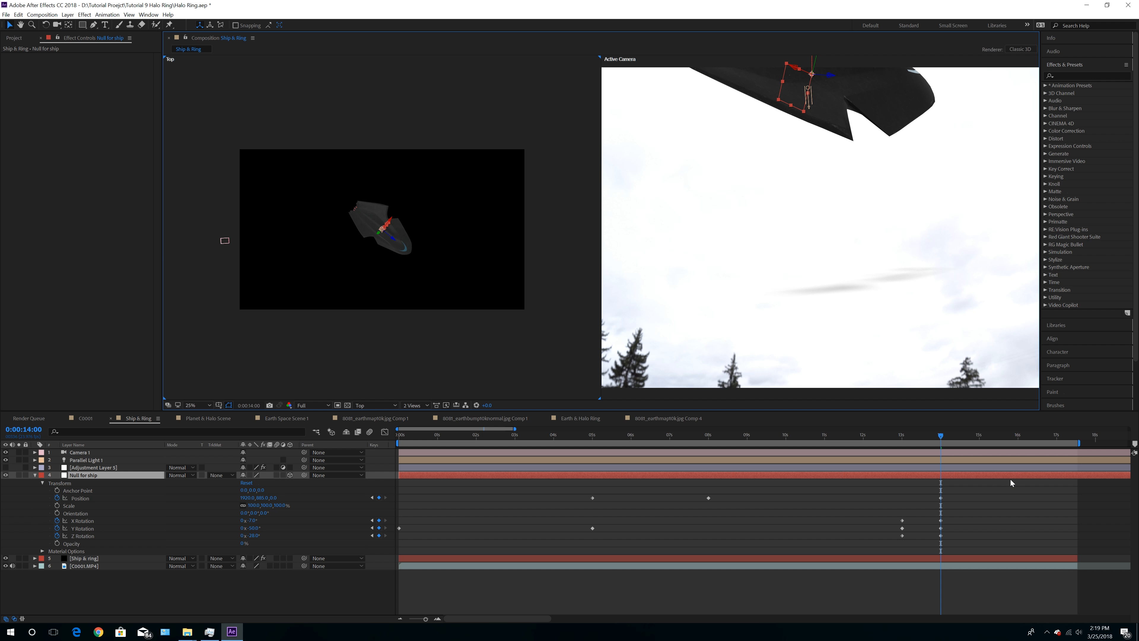
# At 0:00:14:09, move the null far along the ship's heading in the Top view until the ship leaves the camera frame
pyautogui.click(954, 436)
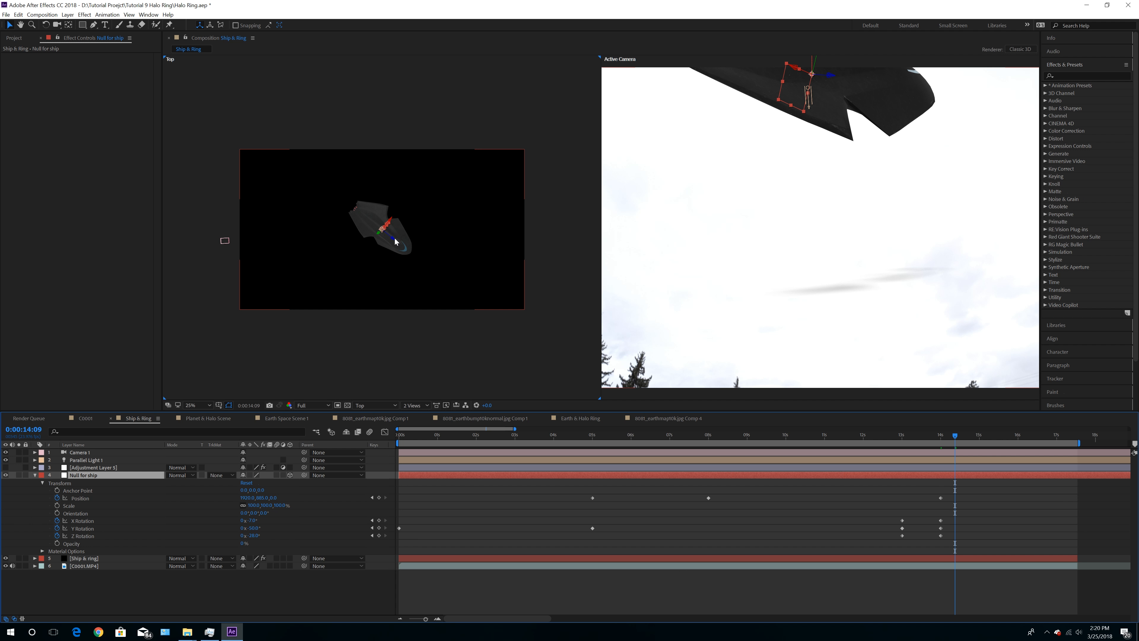
pyautogui.moveTo(394, 241); pyautogui.dragTo(842, 468)
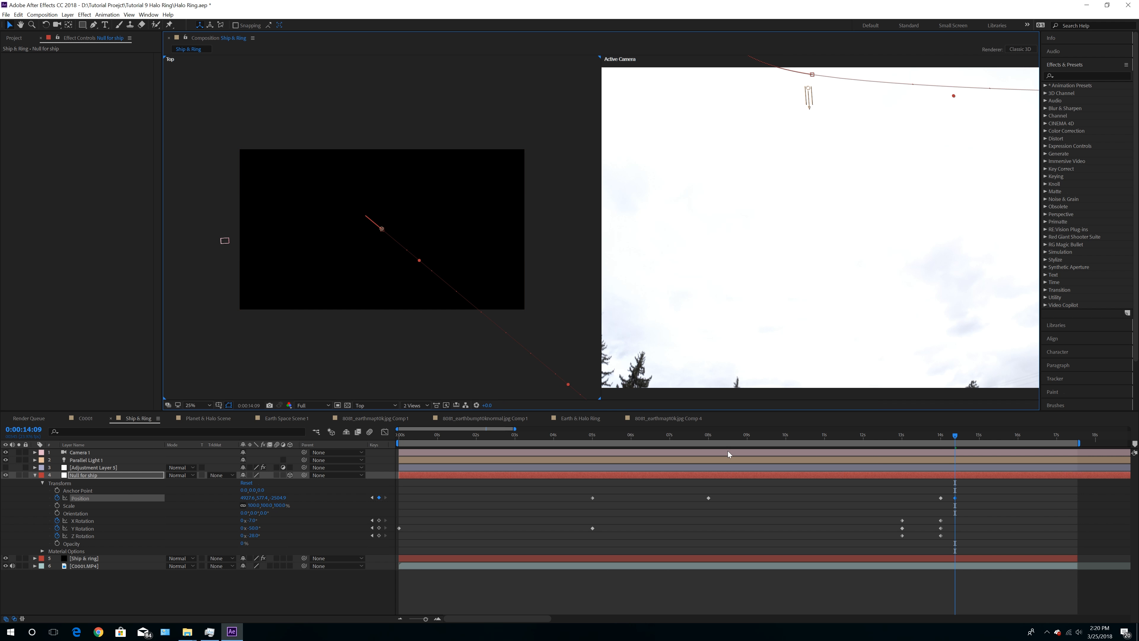
# Restore the single-view layout and preview the ship animation from the start to 0:00:14:11
pyautogui.moveTo(478, 434); pyautogui.dragTo(345, 435)
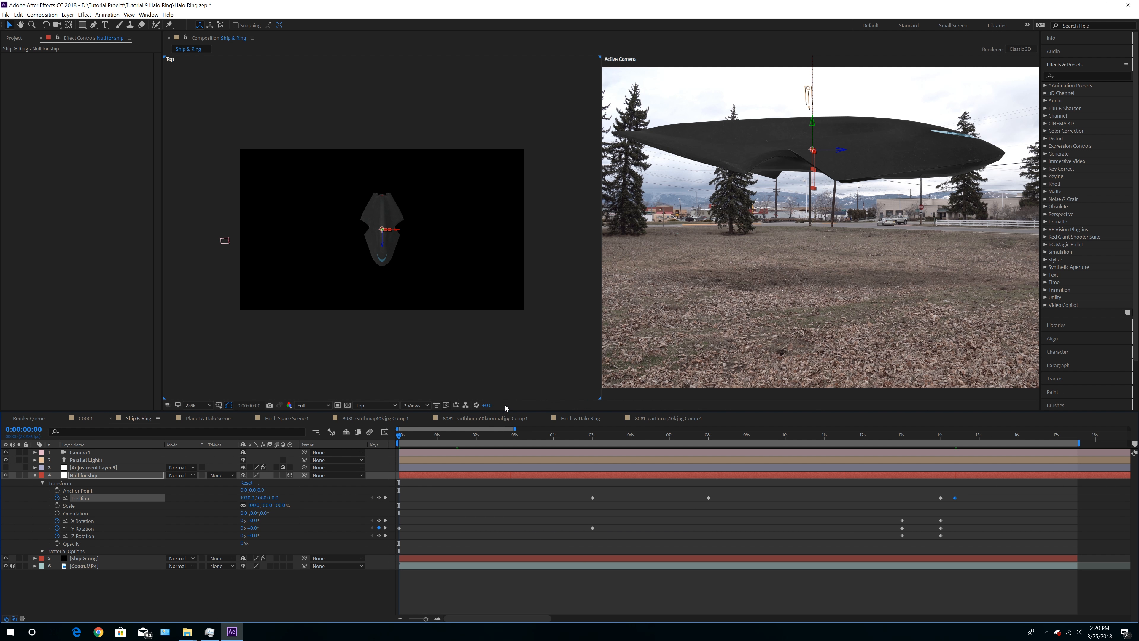
pyautogui.click(400, 406)
pyautogui.click(417, 415)
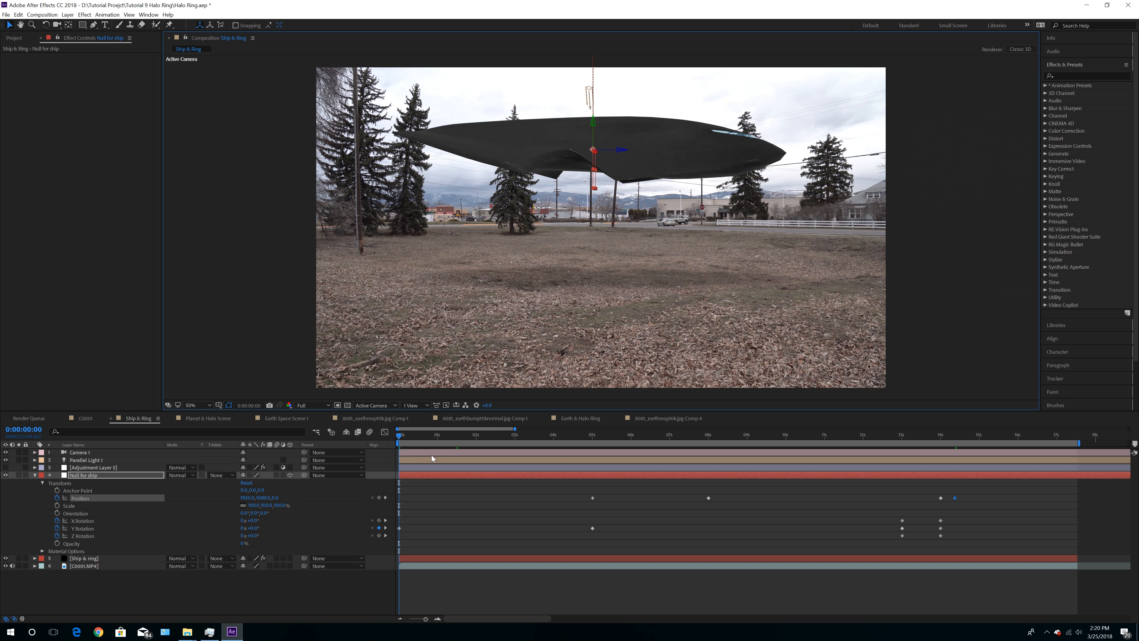
pyautogui.moveTo(417, 436); pyautogui.dragTo(961, 436)
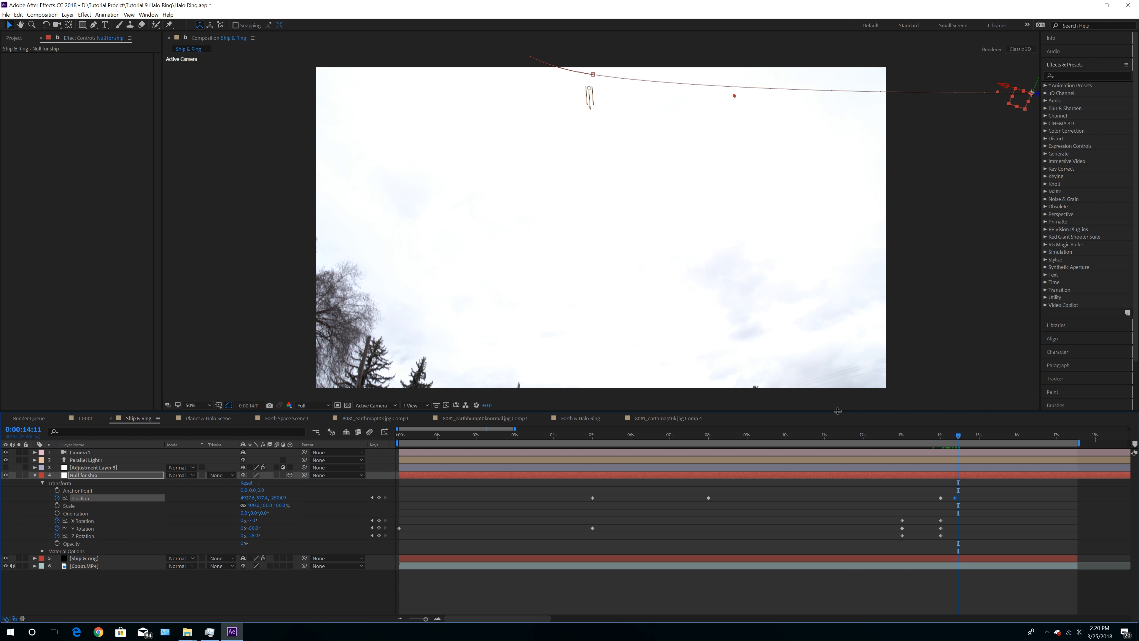
# Copy the Null for ship and Ship & ring layers from the Ship & Ring composition and paste them into Earth & Halo Ring
pyautogui.click(569, 425)
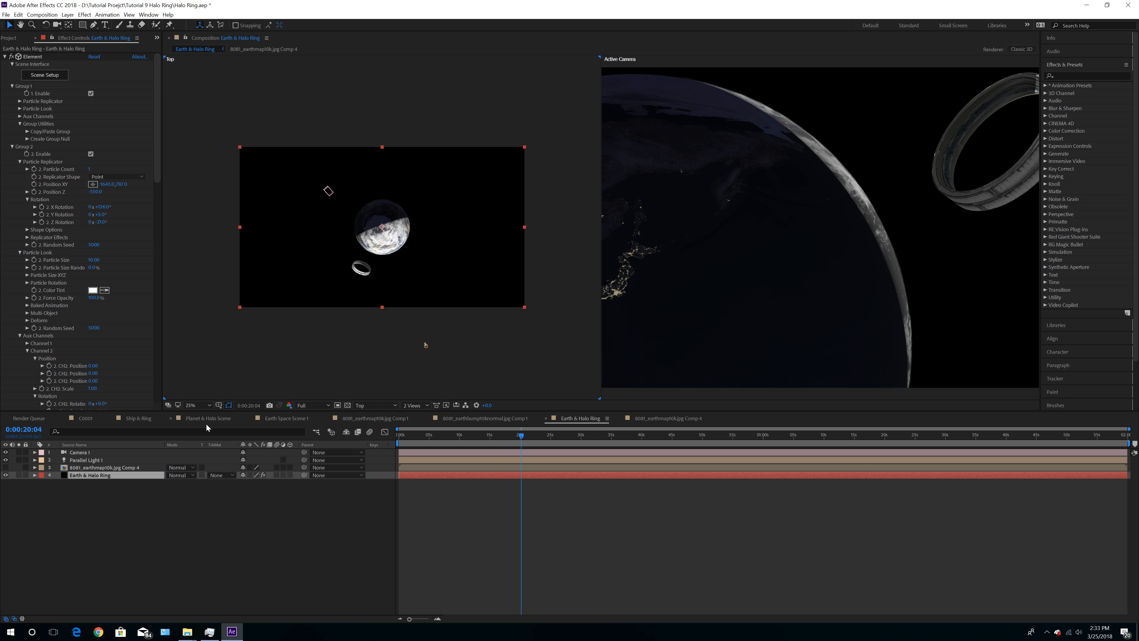
pyautogui.click(131, 420)
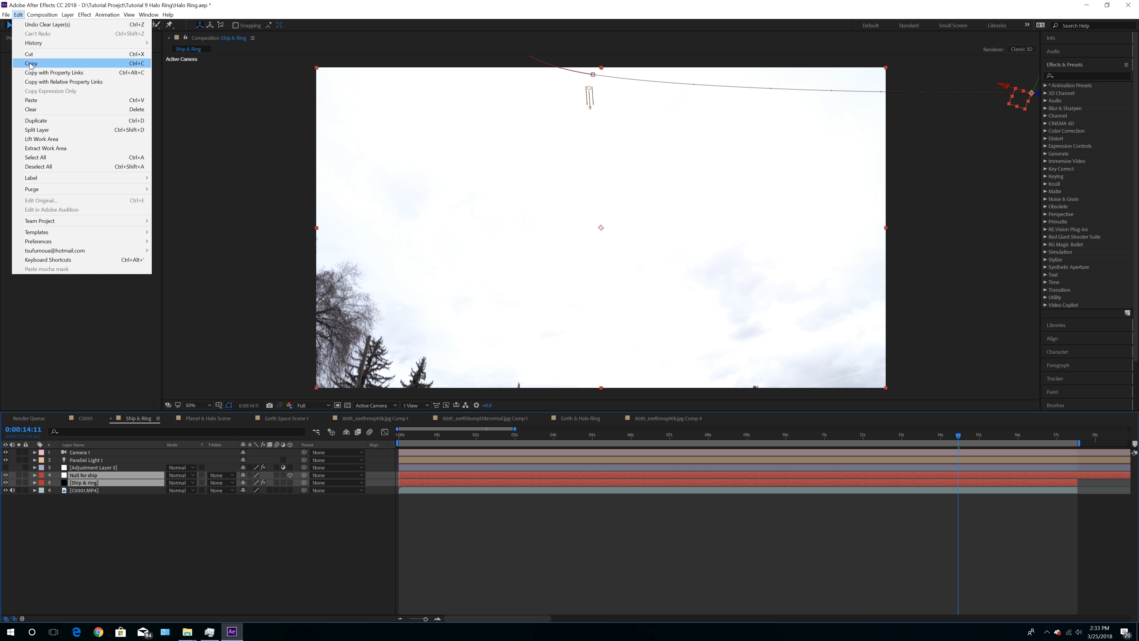
pyautogui.click(30, 64)
pyautogui.click(578, 418)
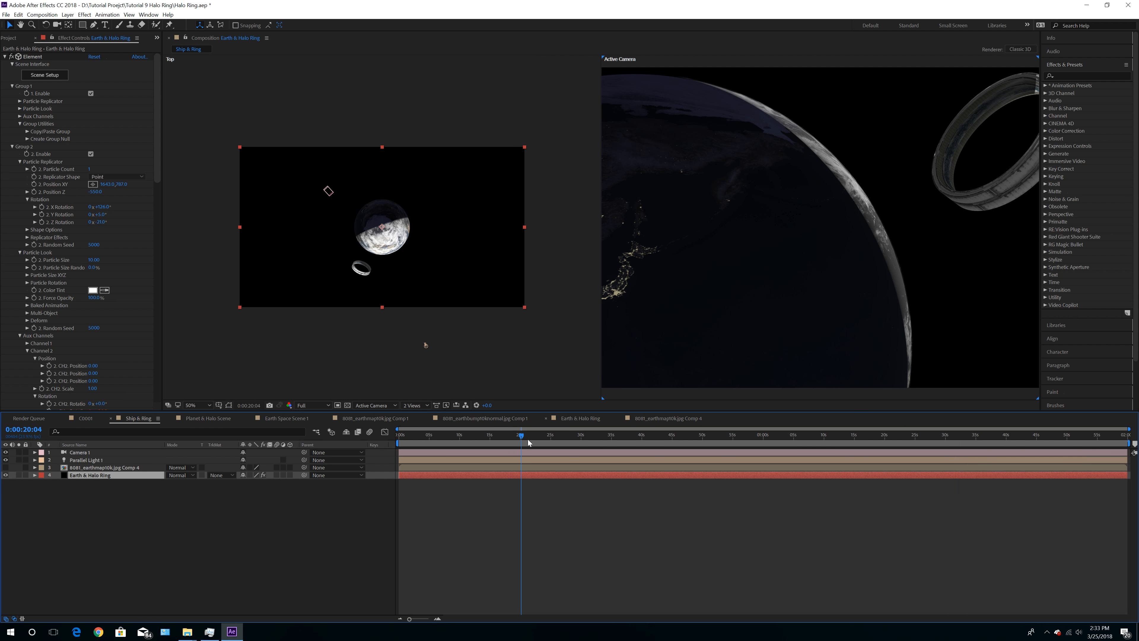
pyautogui.click(19, 14)
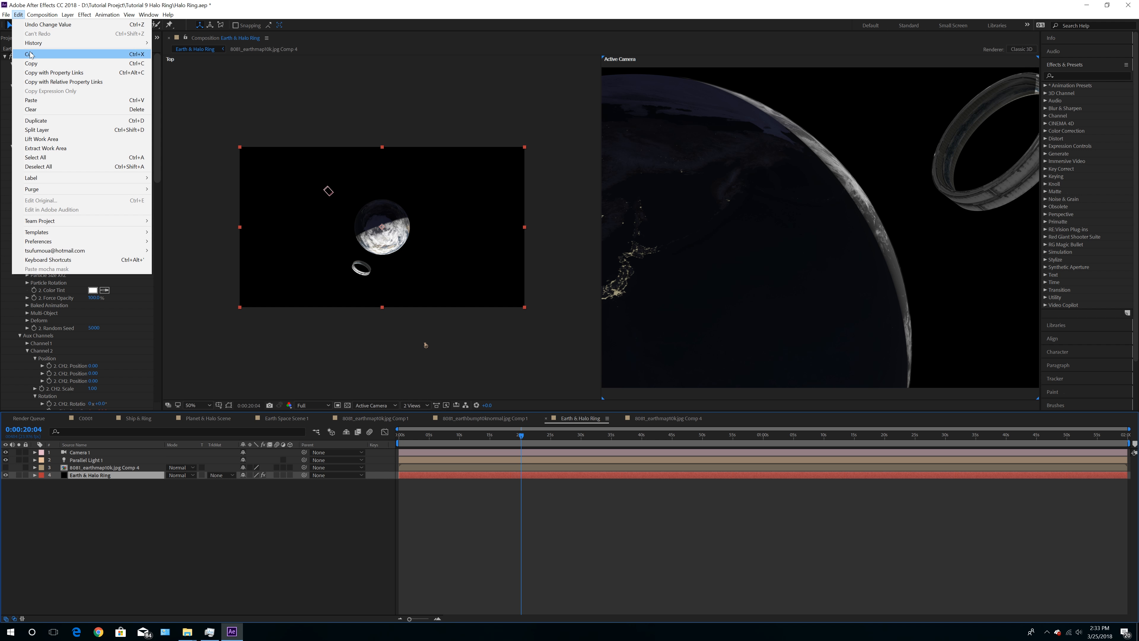
pyautogui.click(31, 100)
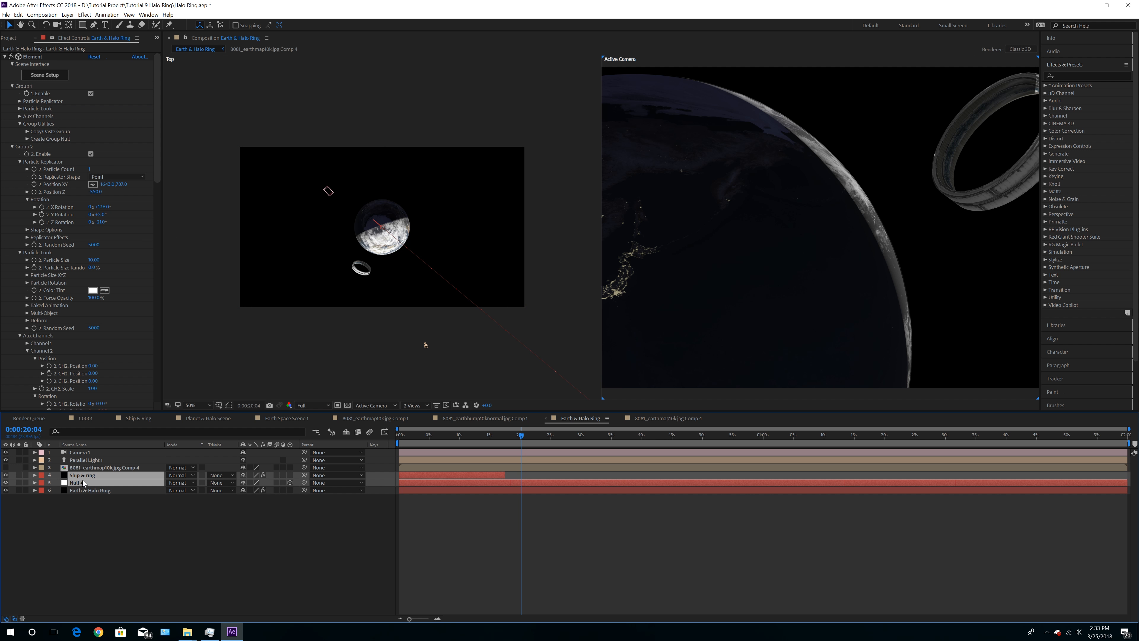
# Place the pasted null above the Ship & ring layer and remove all its Position and X, Y and Z Rotation keyframes
pyautogui.click(78, 489)
pyautogui.moveTo(79, 483); pyautogui.dragTo(86, 479)
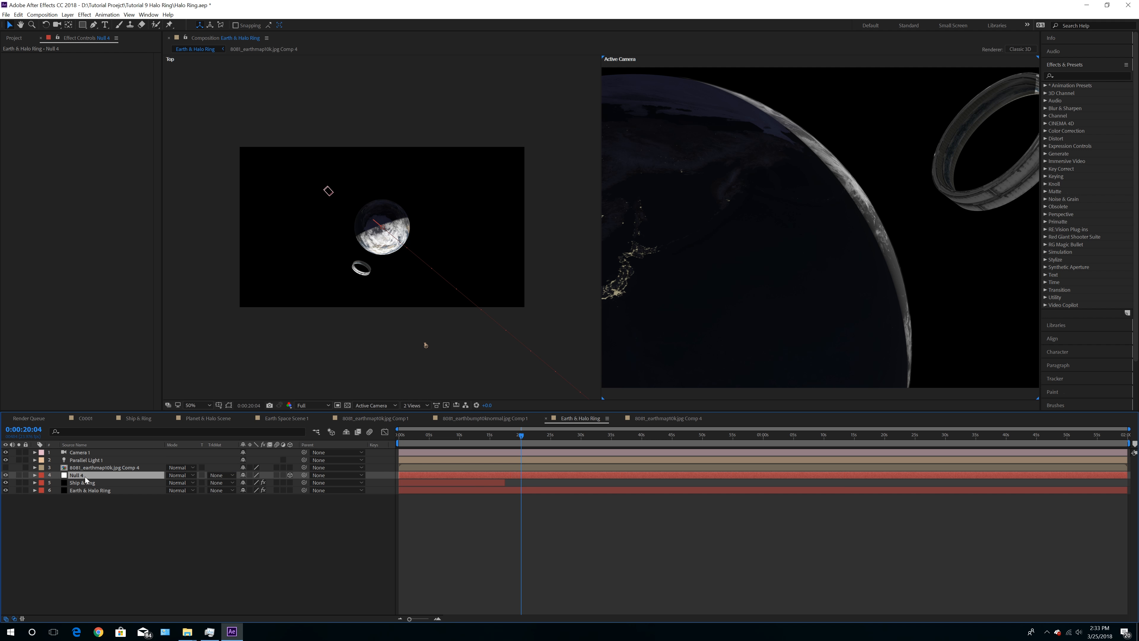
pyautogui.click(35, 475)
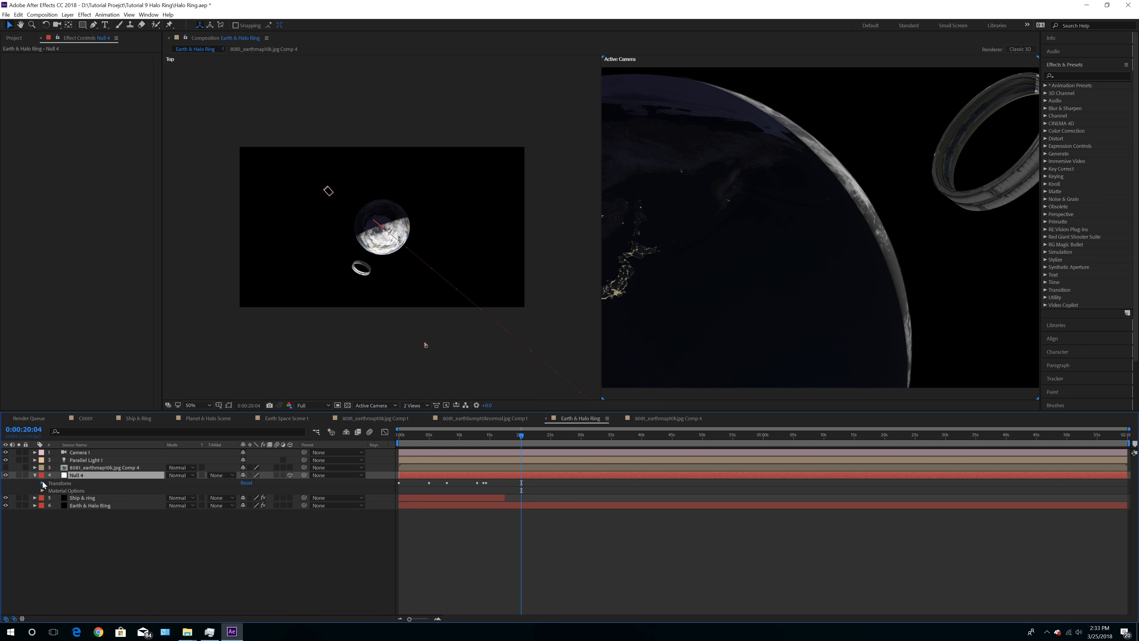
pyautogui.click(43, 483)
pyautogui.click(57, 498)
pyautogui.click(57, 520)
pyautogui.click(57, 528)
pyautogui.click(57, 536)
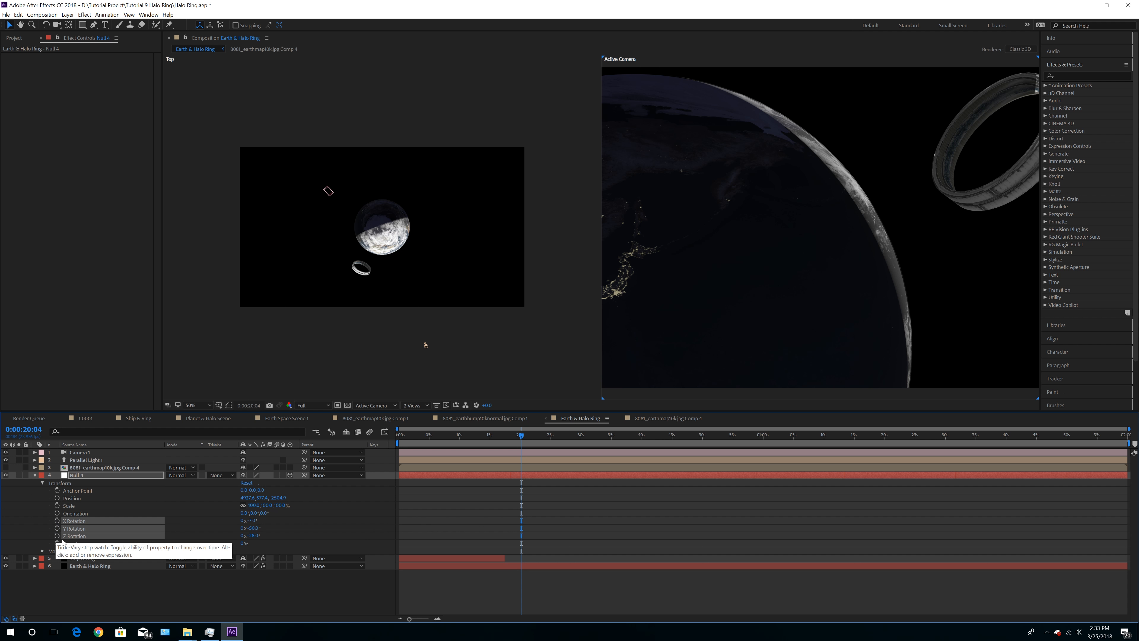
pyautogui.click(35, 475)
# At 0:00:07:11, adjust the pasted null's Position and Y Rotation so the ship sits in front of the Earth, turned toward the Halo ring
pyautogui.click(444, 435)
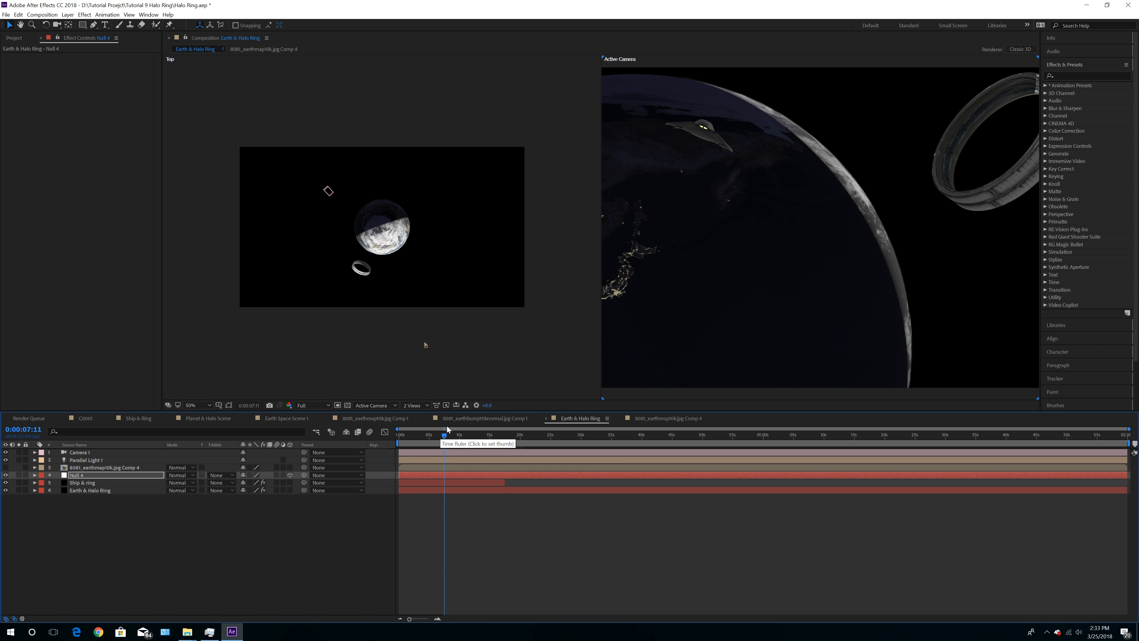
pyautogui.click(35, 475)
pyautogui.click(294, 519)
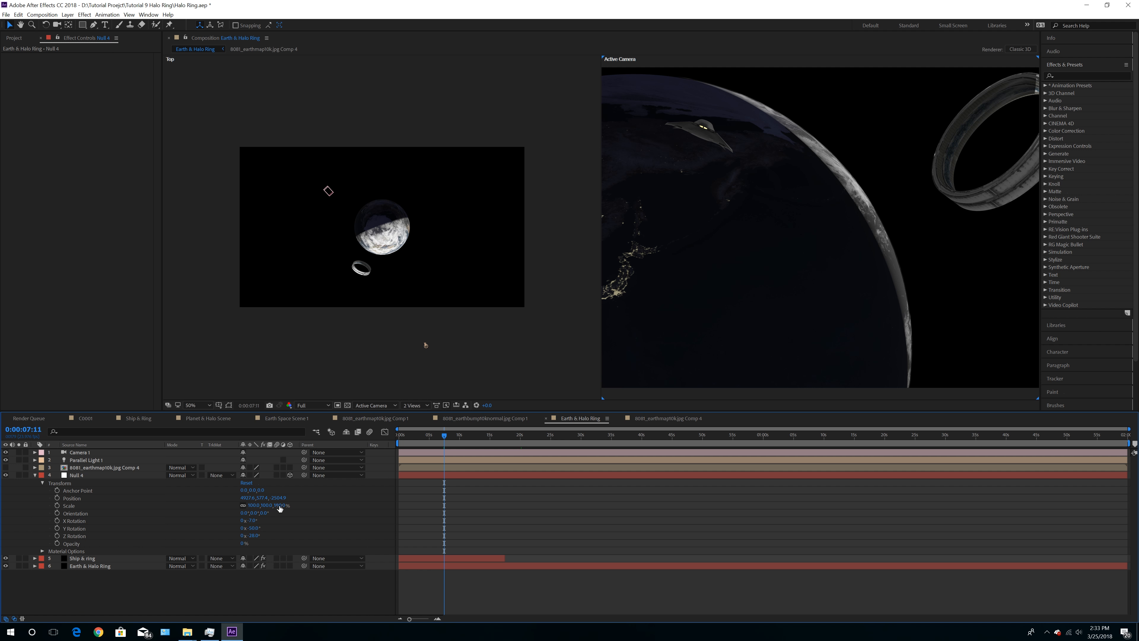
pyautogui.moveTo(279, 497); pyautogui.dragTo(73, 514)
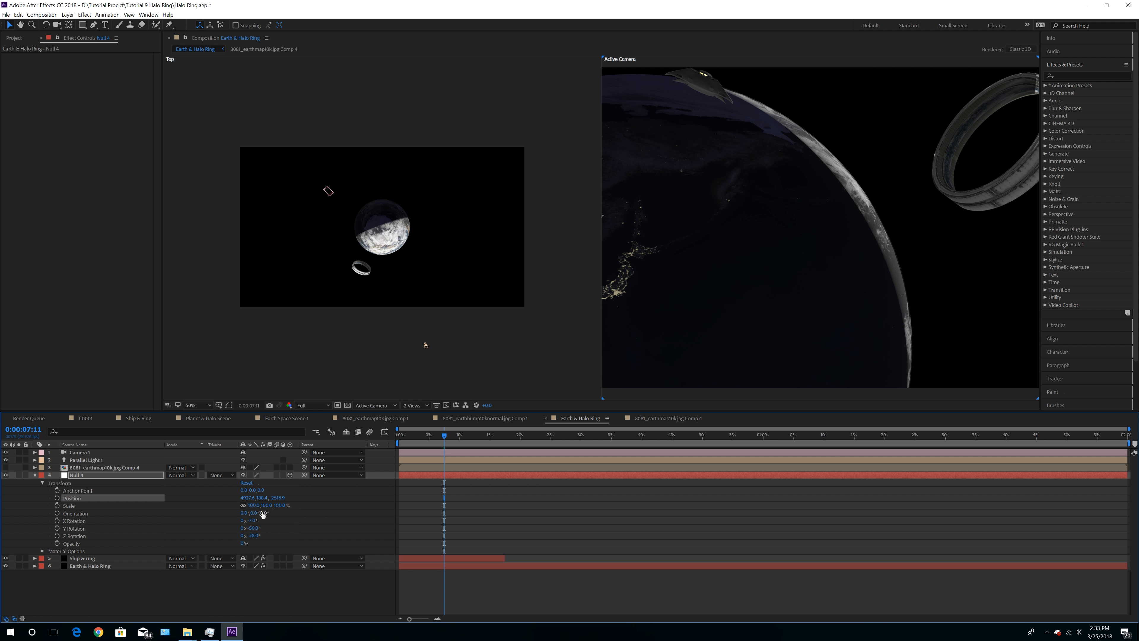
pyautogui.moveTo(255, 528); pyautogui.dragTo(636, 490)
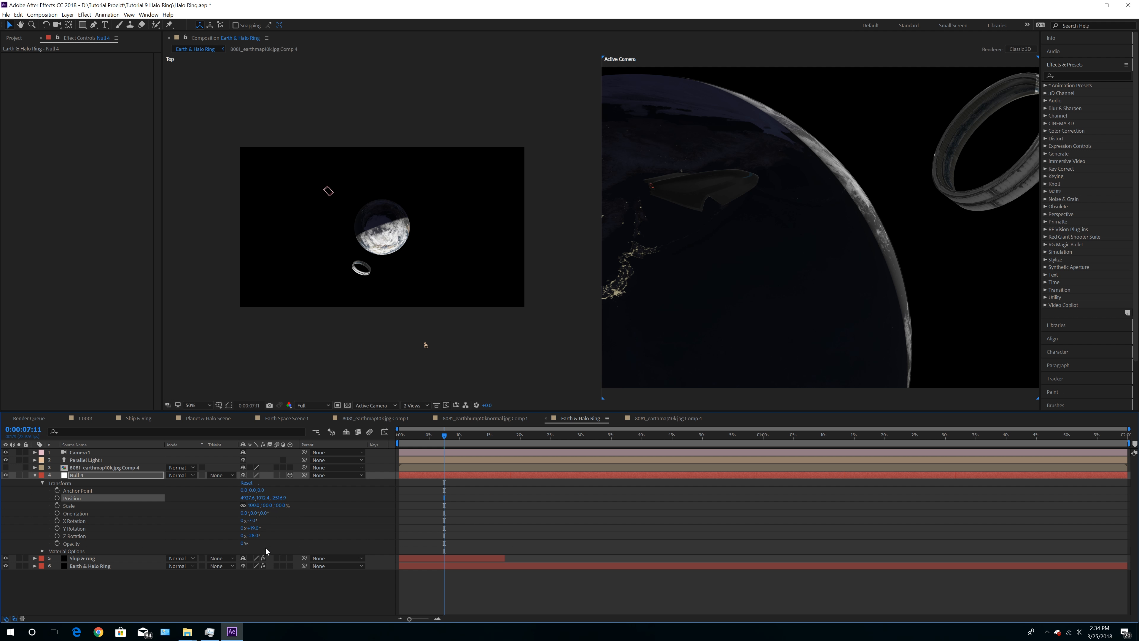
pyautogui.click(86, 476)
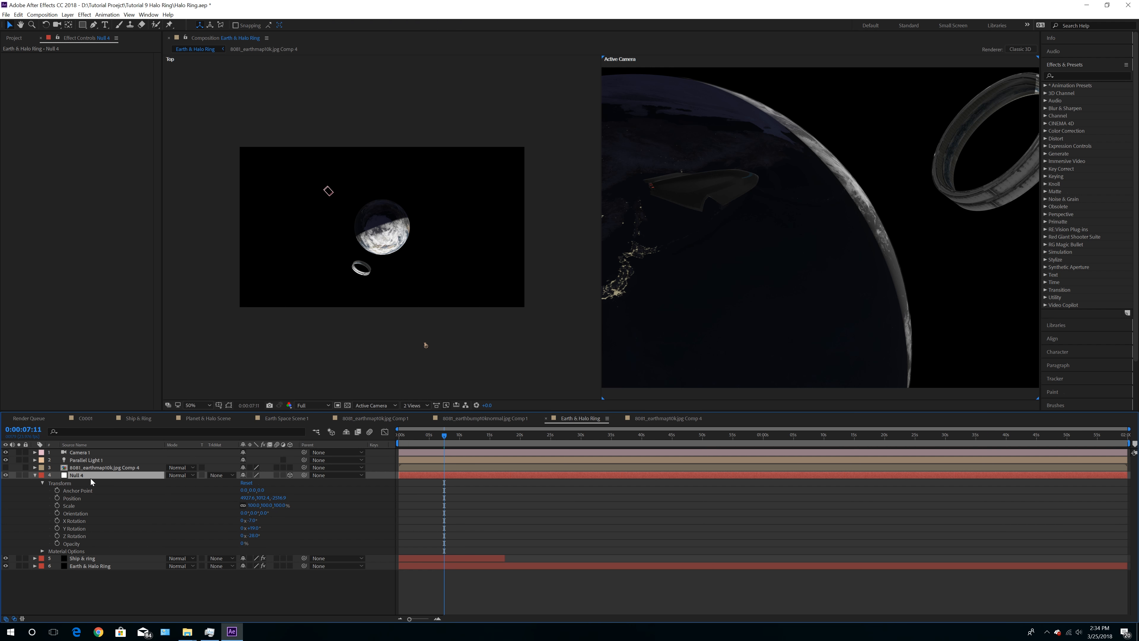
pyautogui.click(35, 476)
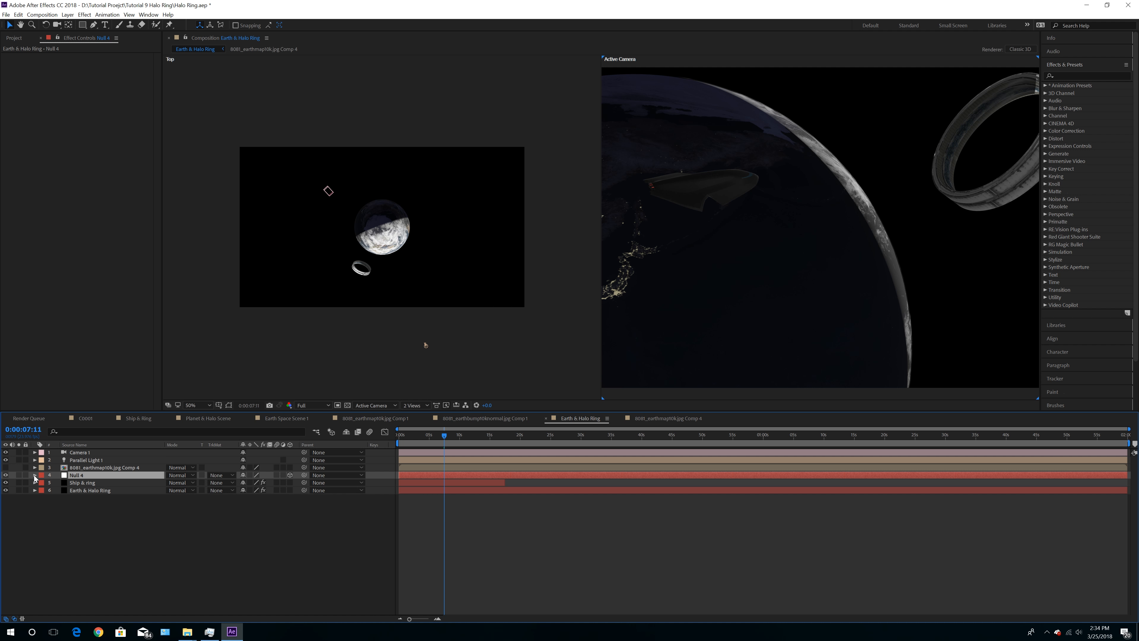
# Duplicate Camera 1 in the Earth & Halo Ring composition
pyautogui.click(97, 453)
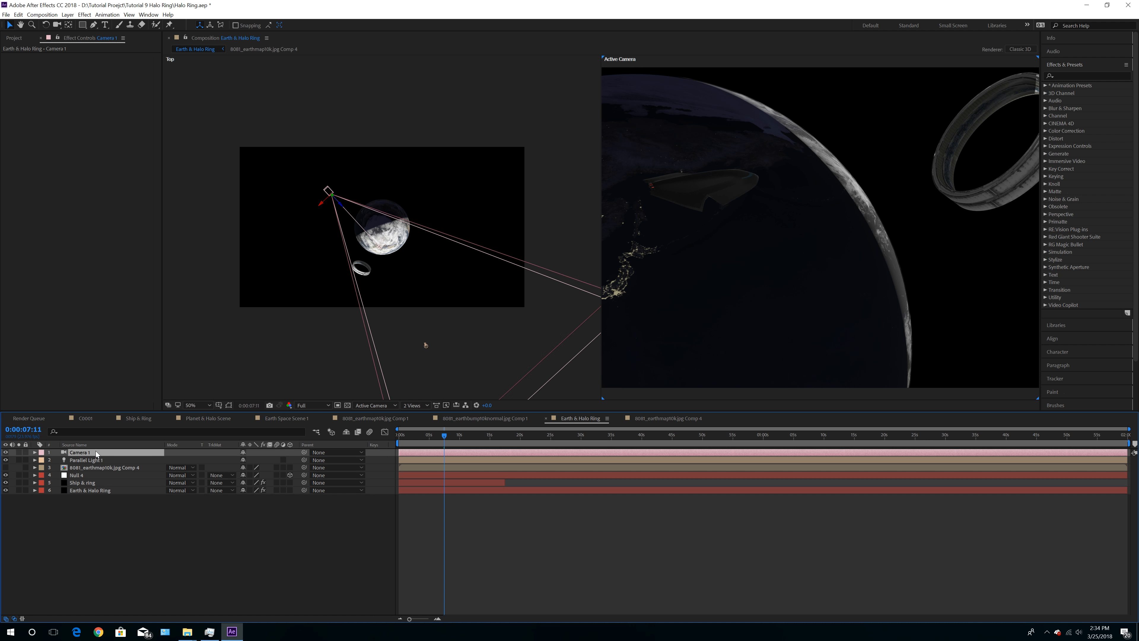
pyautogui.hotkey('ctrl', 'd')
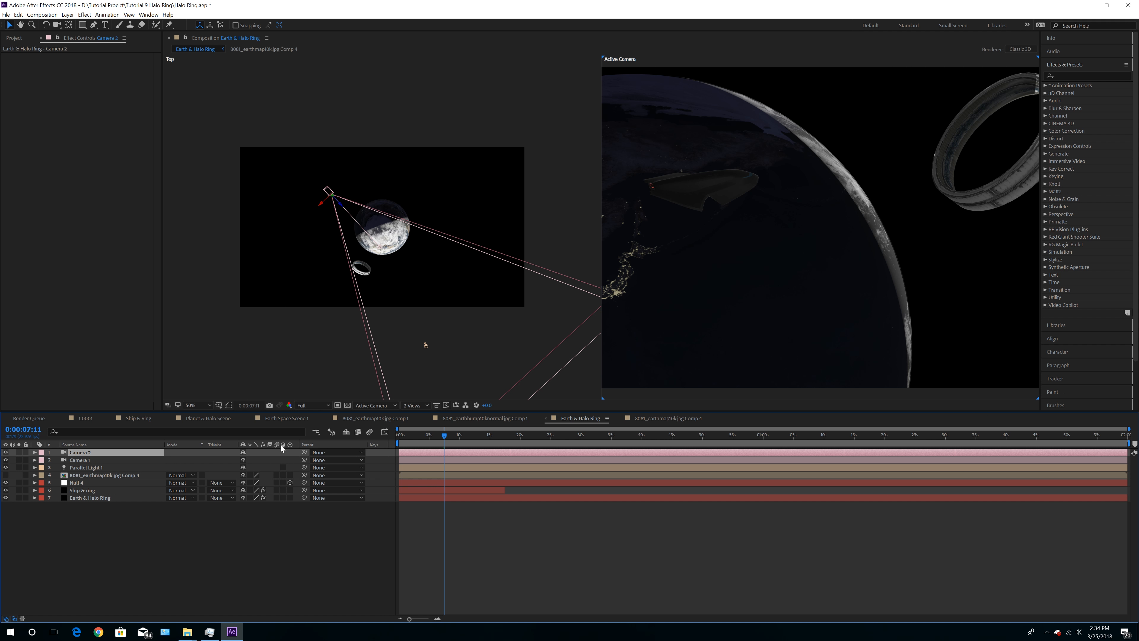
pyautogui.click(67, 14)
pyautogui.moveTo(161, 24)
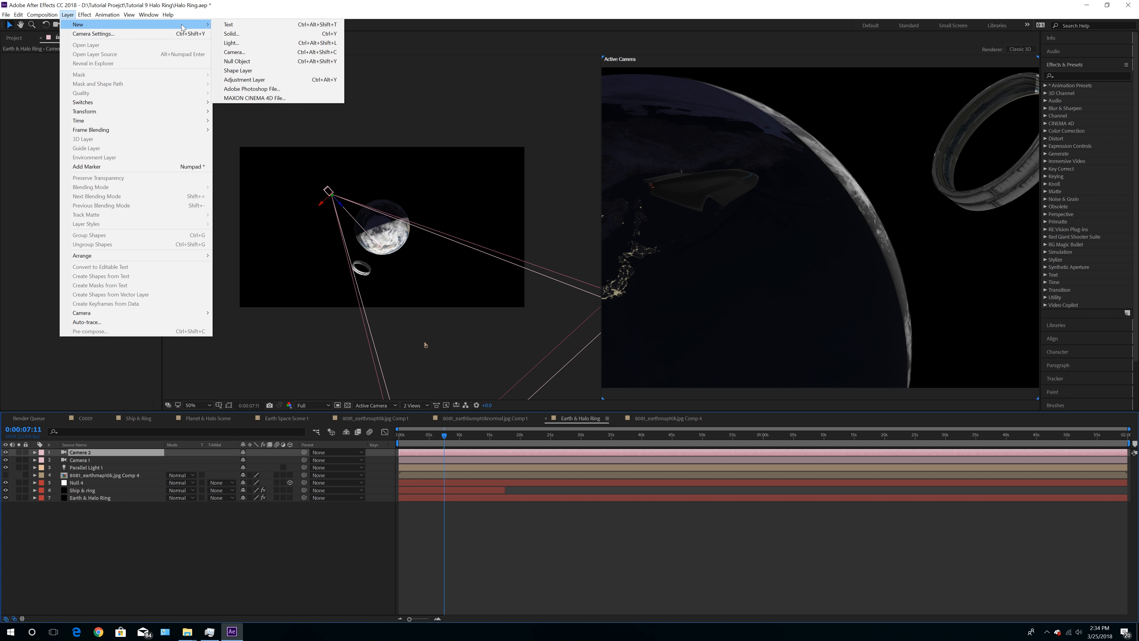
pyautogui.click(320, 517)
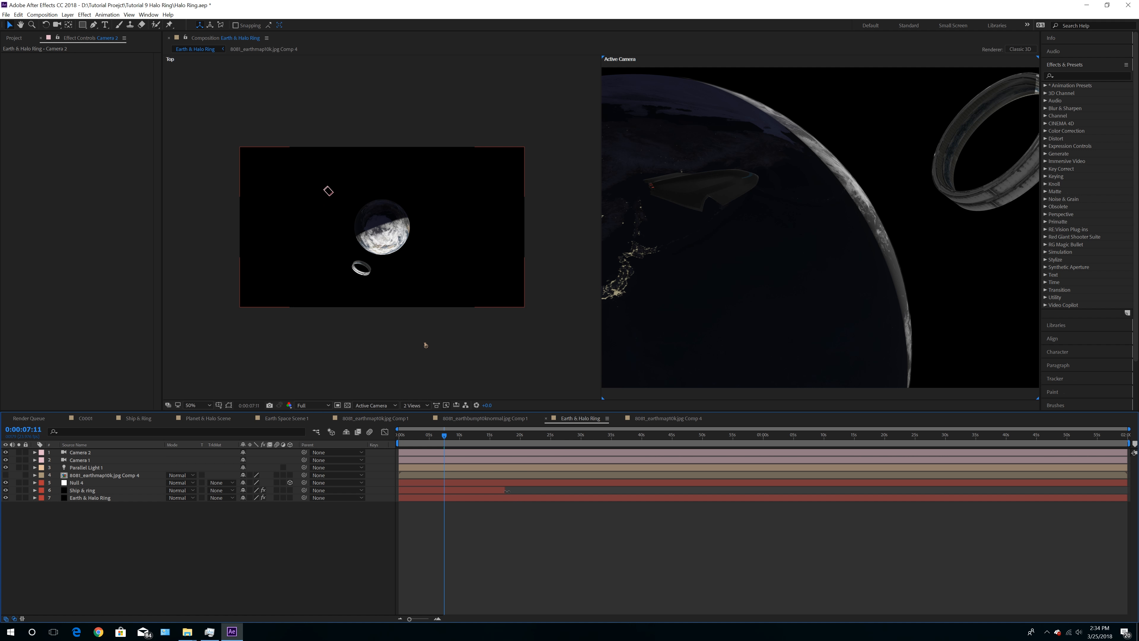
# Extend the Ship & ring layer's end to about one minute and trim Camera 2's start to about 15 seconds
pyautogui.click(554, 491)
pyautogui.moveTo(556, 493); pyautogui.dragTo(761, 493)
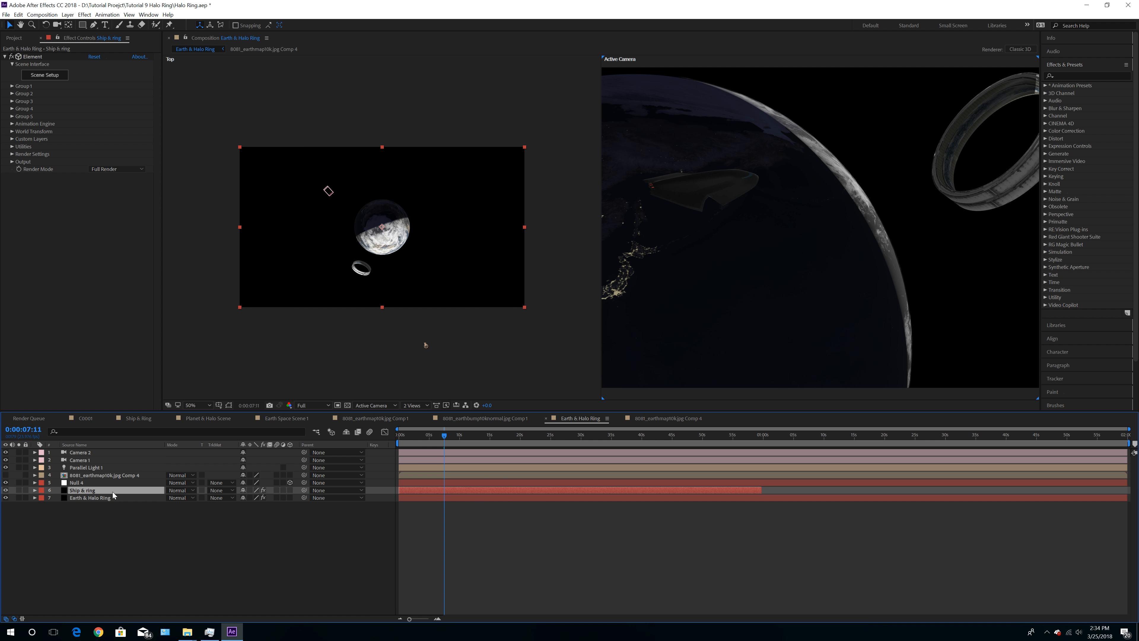
pyautogui.moveTo(399, 451); pyautogui.dragTo(492, 451)
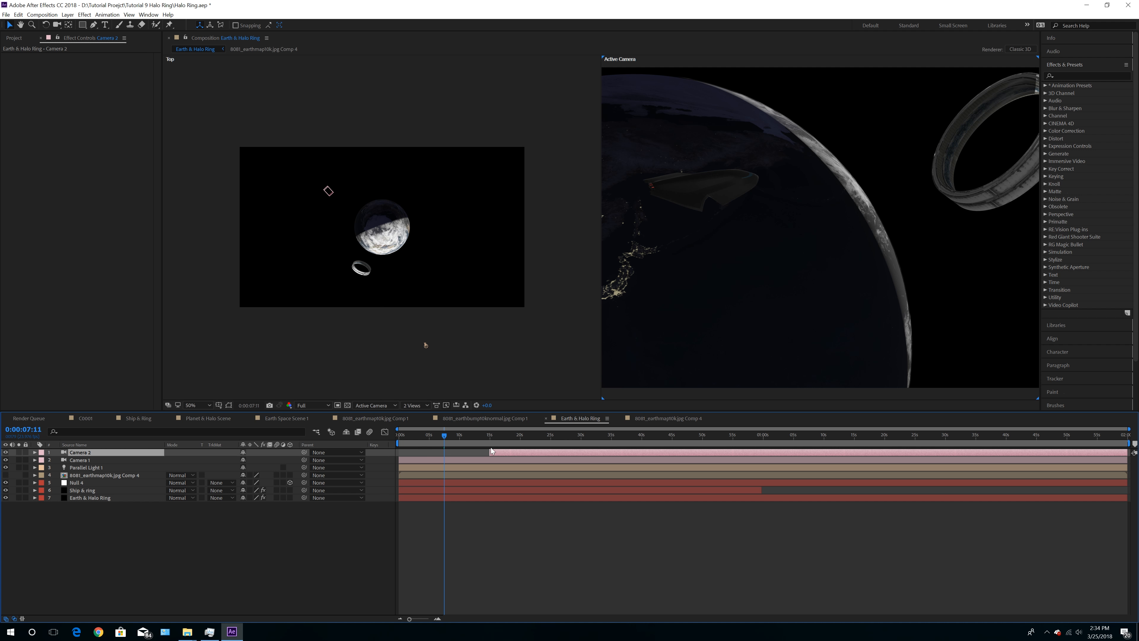
# At 0:00:18:04, move Camera 2 in the Top view to the opposite side of the Earth, facing its sunlit half and the Halo ring
pyautogui.click(510, 436)
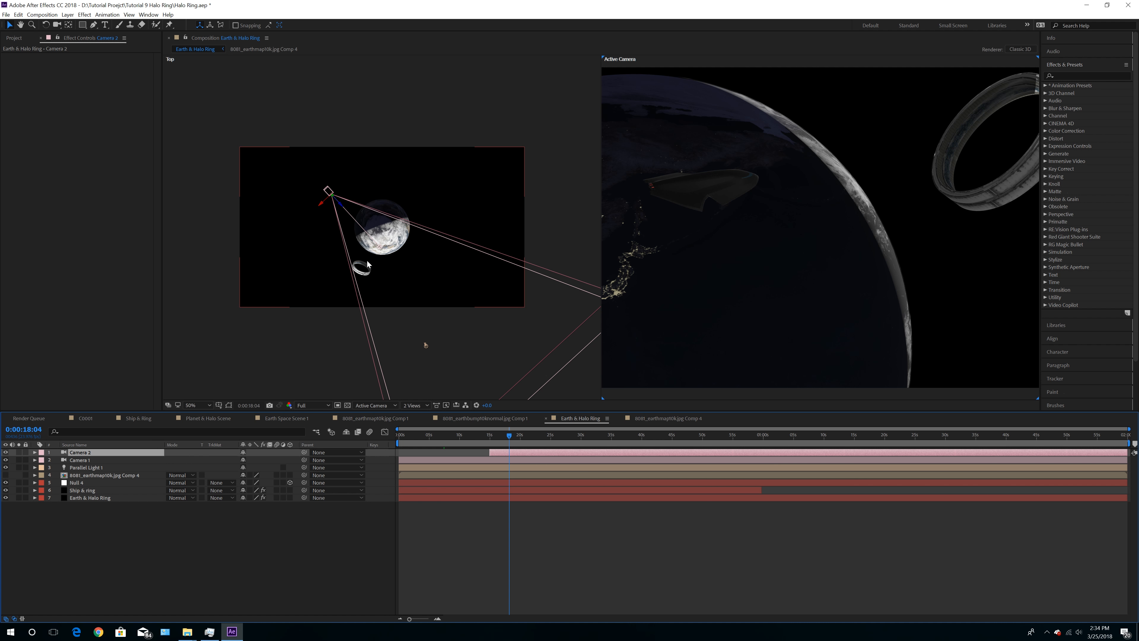
pyautogui.moveTo(327, 191); pyautogui.dragTo(444, 355)
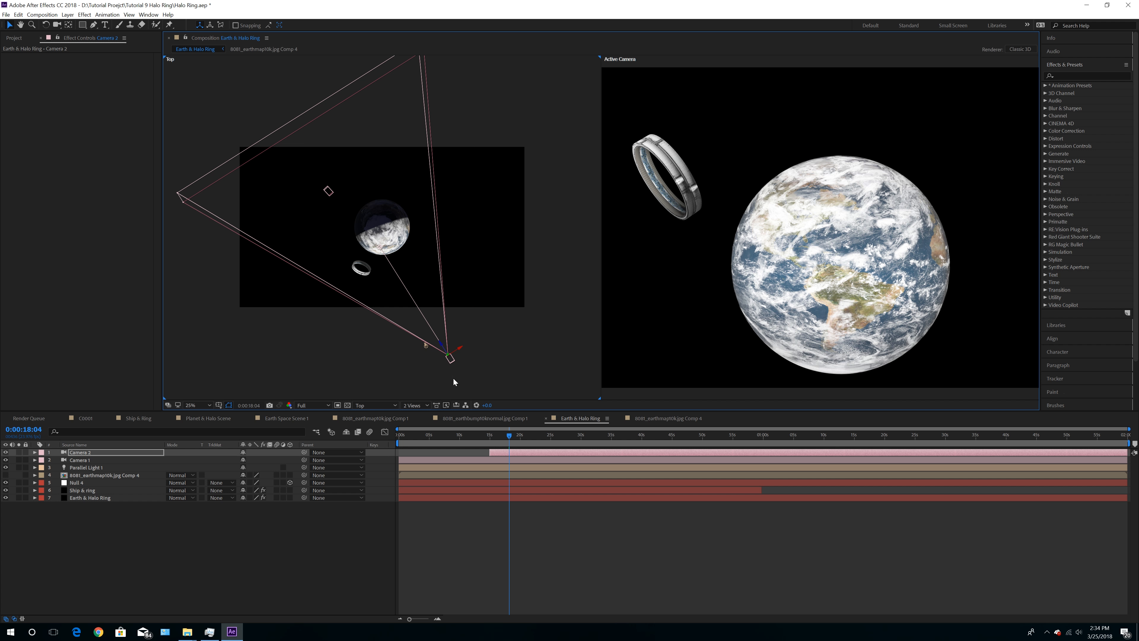
pyautogui.click(79, 483)
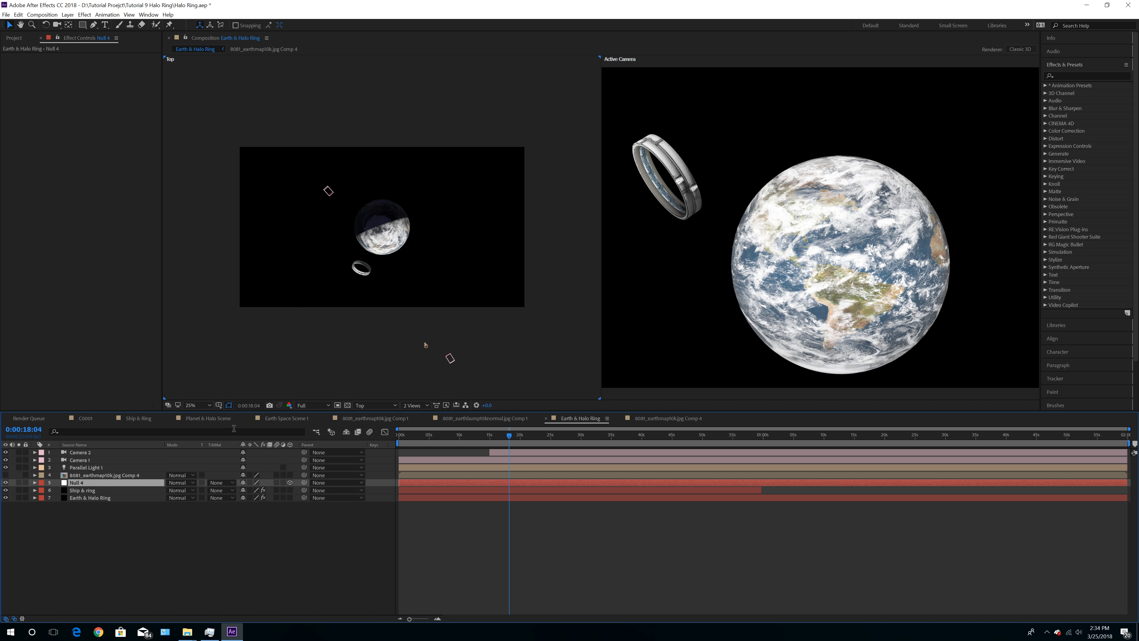
pyautogui.click(507, 450)
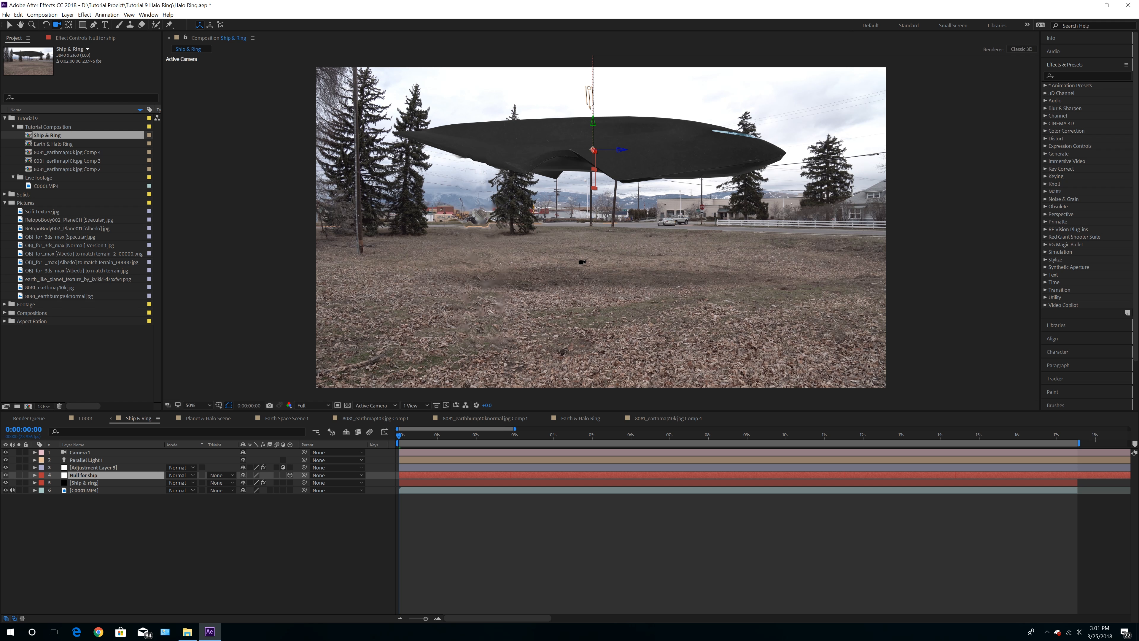
# Review the ship shot in the C0001 composition and inspect the Earth & Halo Ring scene from several camera angles
pyautogui.click(94, 419)
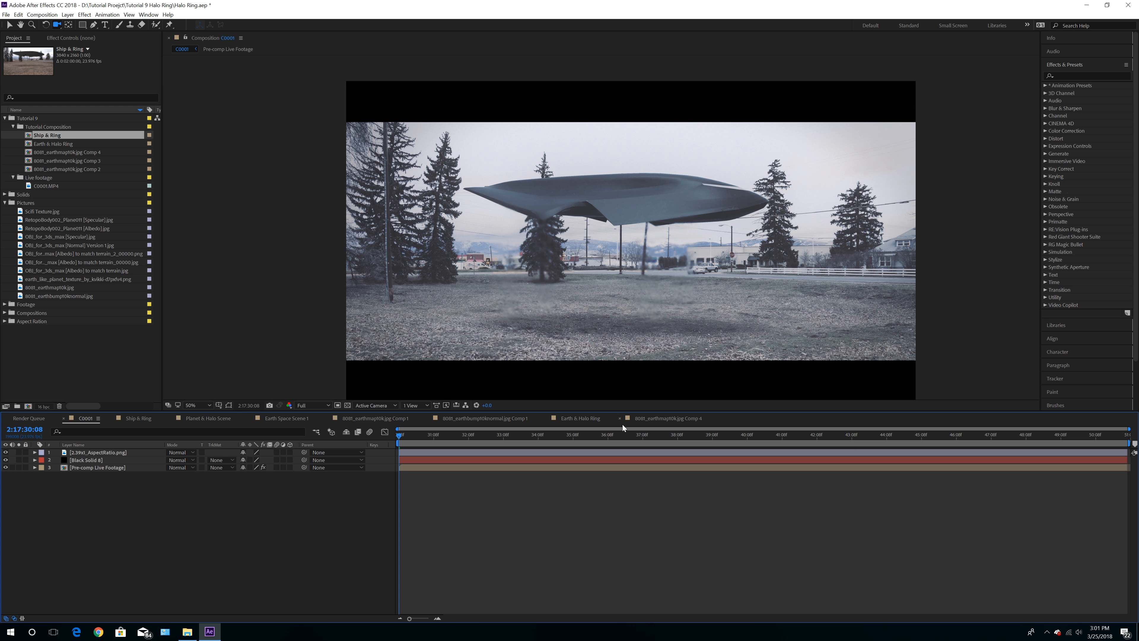
pyautogui.click(594, 420)
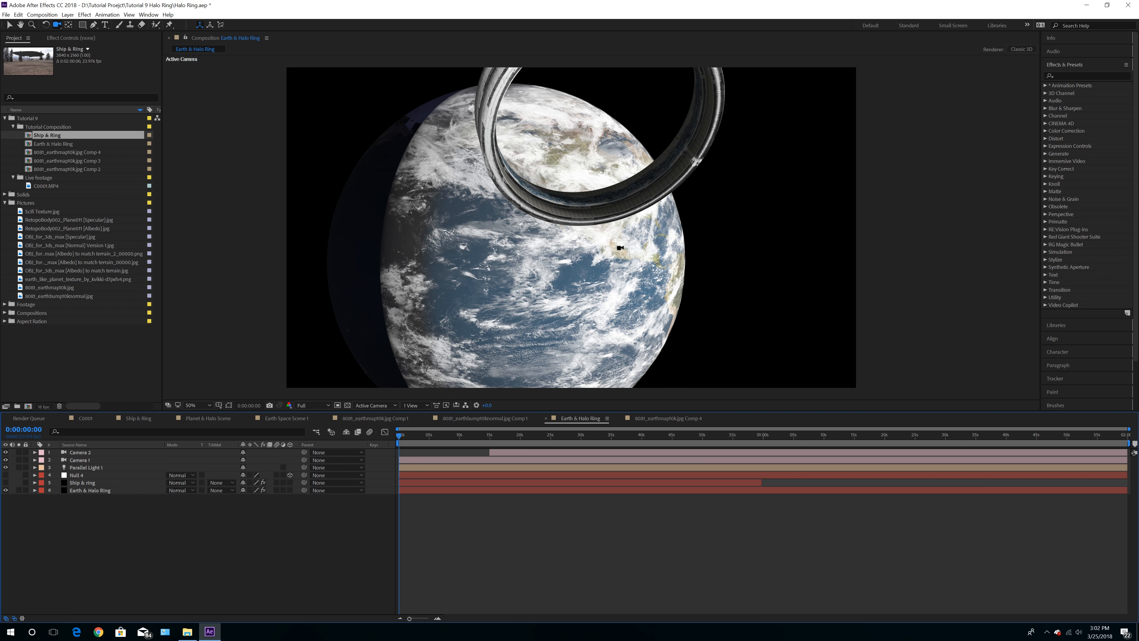
pyautogui.moveTo(604, 242)
pyautogui.mouseDown()
pyautogui.moveTo(643, 247)
pyautogui.moveTo(613, 251)
pyautogui.mouseUp()
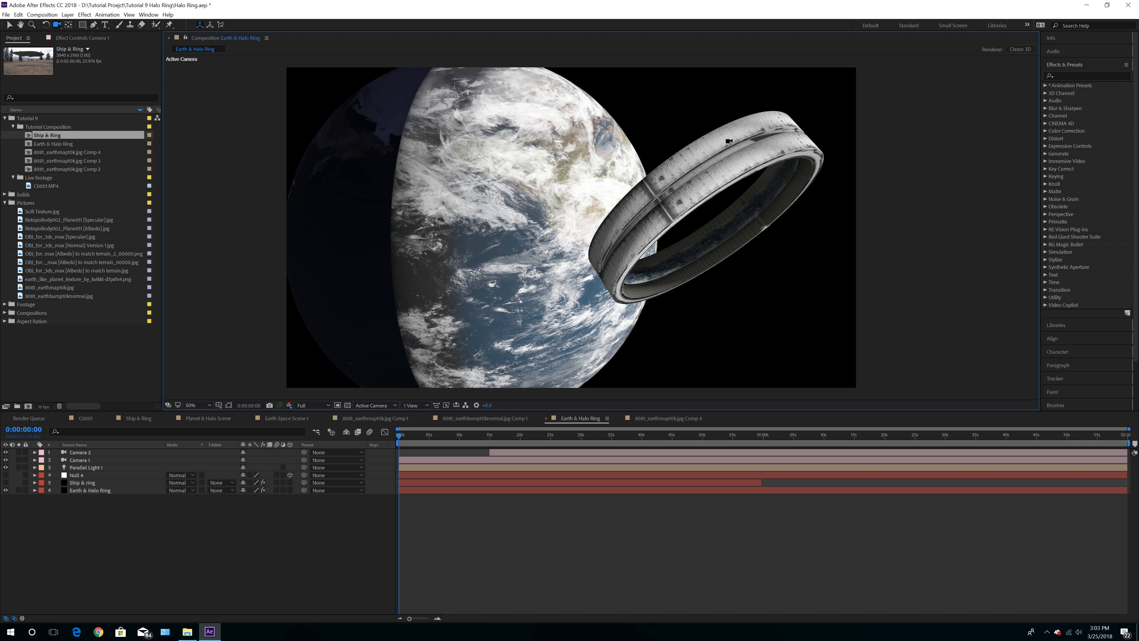
pyautogui.moveTo(593, 261); pyautogui.dragTo(483, 232)
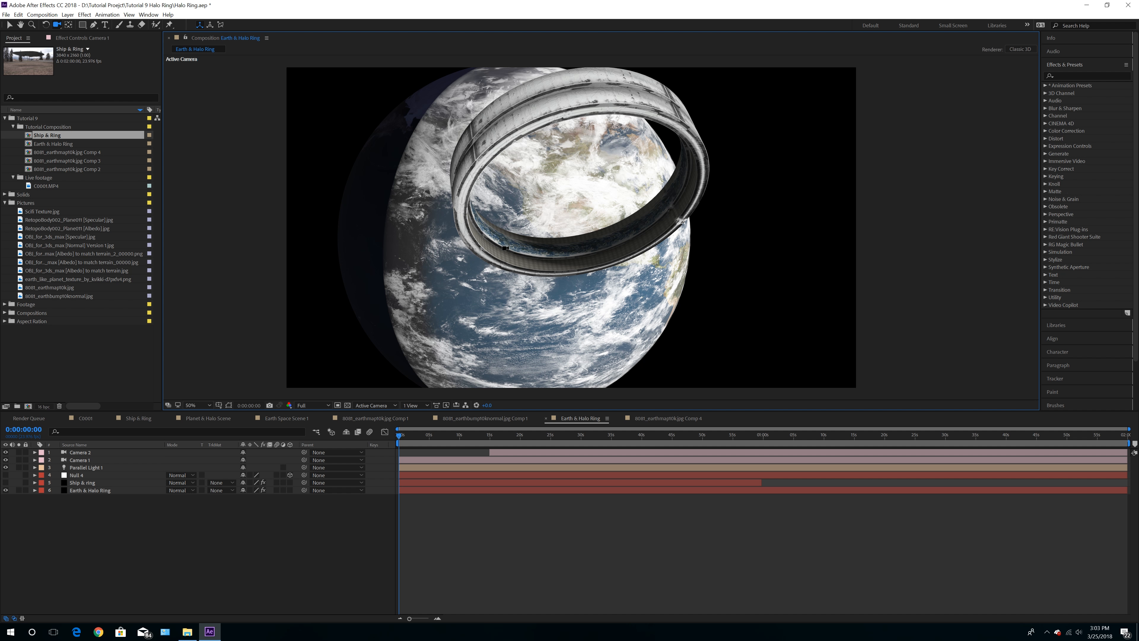
pyautogui.moveTo(497, 256); pyautogui.dragTo(507, 257)
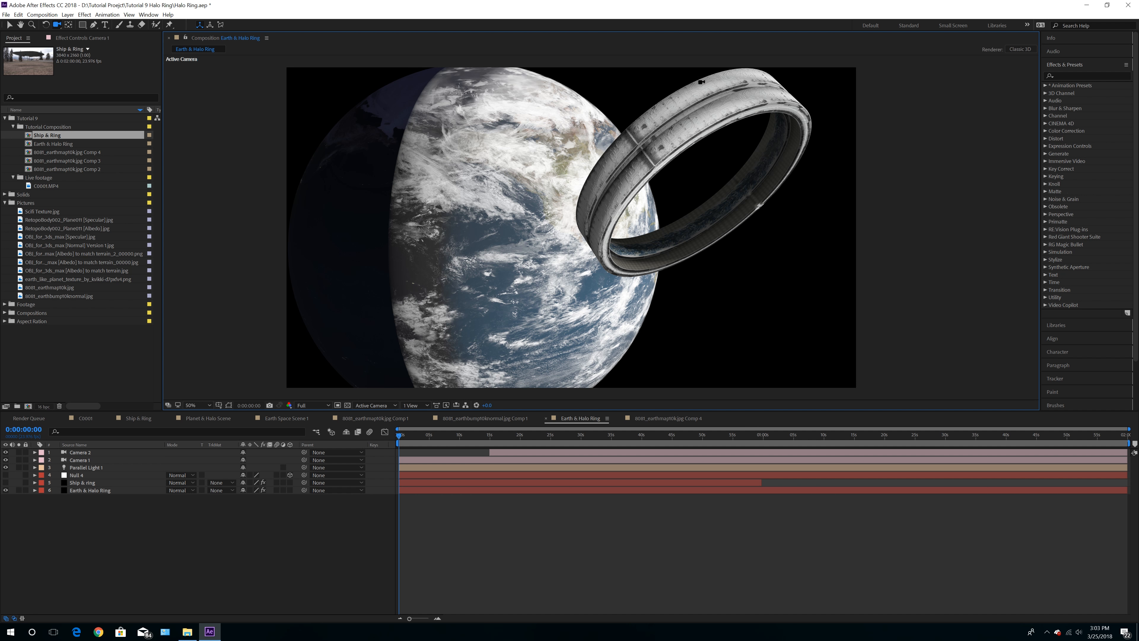
pyautogui.moveTo(624, 202); pyautogui.dragTo(643, 349)
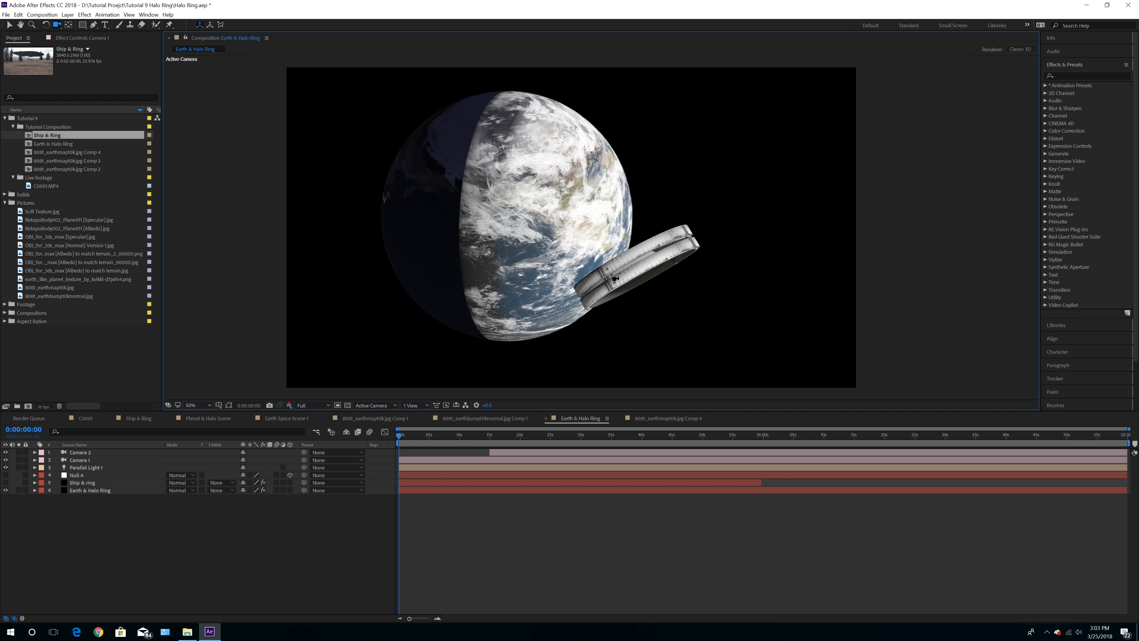
pyautogui.moveTo(562, 280); pyautogui.dragTo(542, 262)
# In the Ship & Ring composition, examine the Null for ship keyframes and the Ship & ring layer's Element position and rotation expressions
pyautogui.click(137, 421)
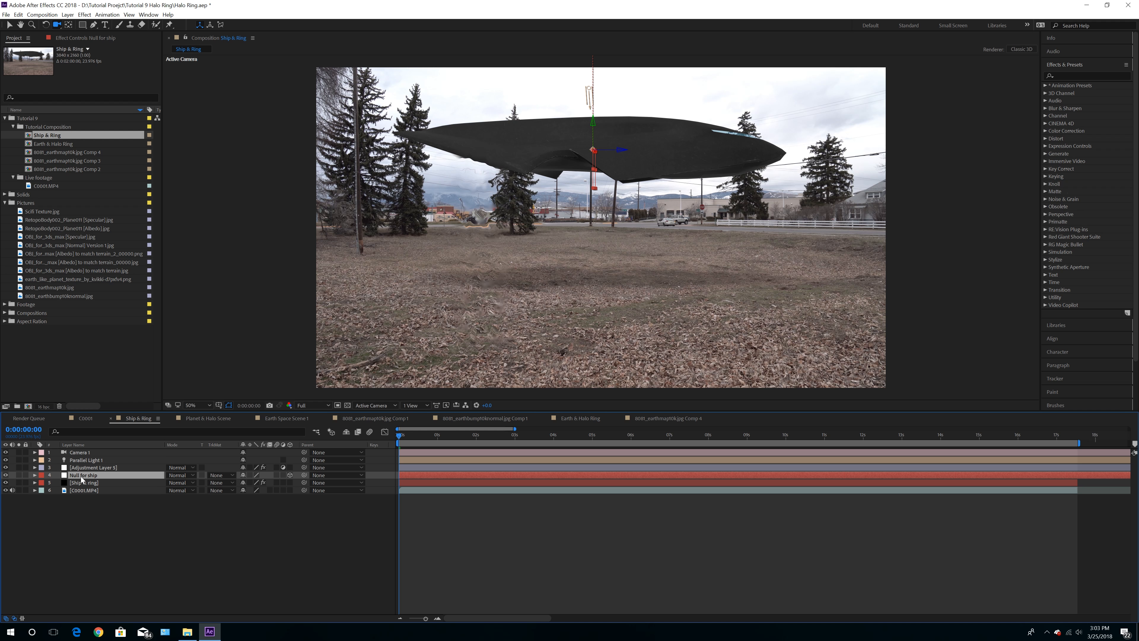
pyautogui.click(34, 474)
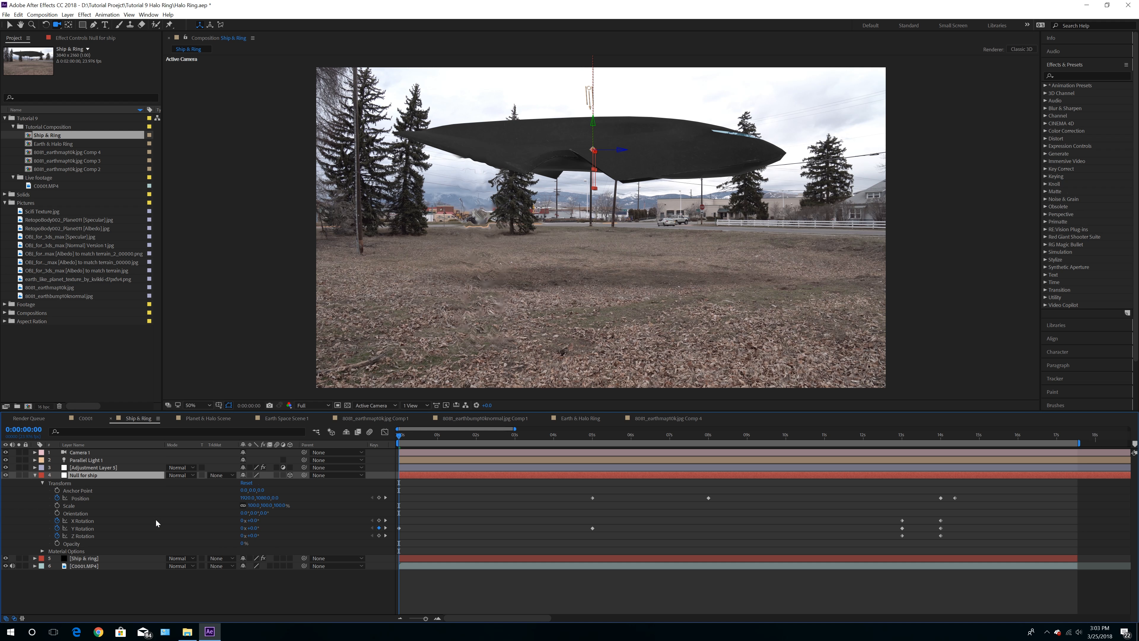
pyautogui.click(35, 557)
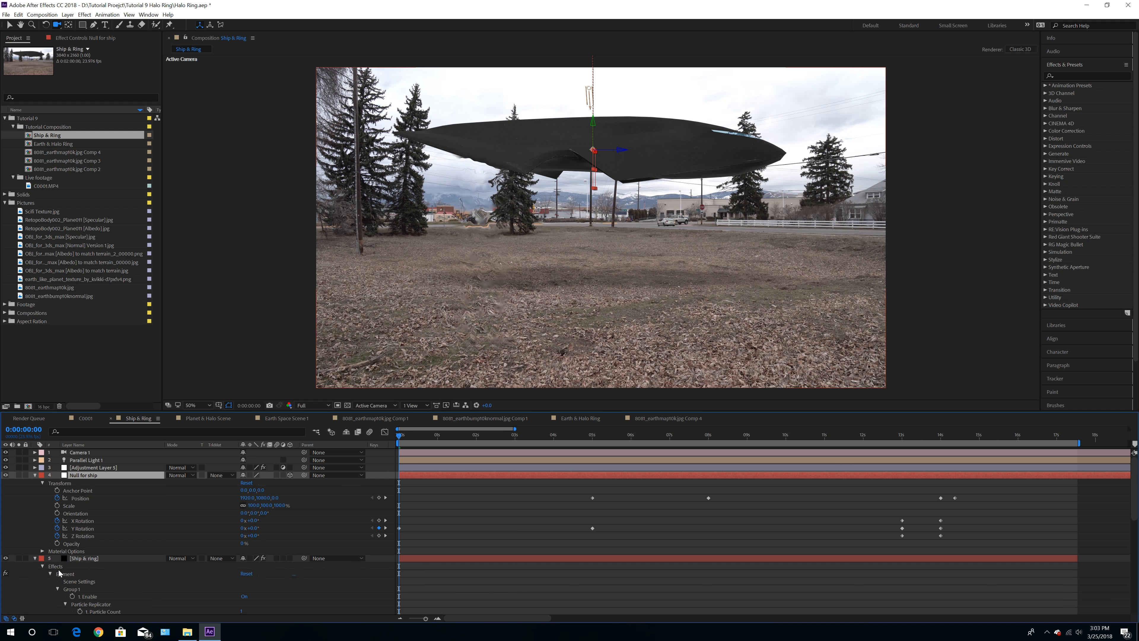
pyautogui.scroll(-5, 92, 473)
pyautogui.click(91, 450)
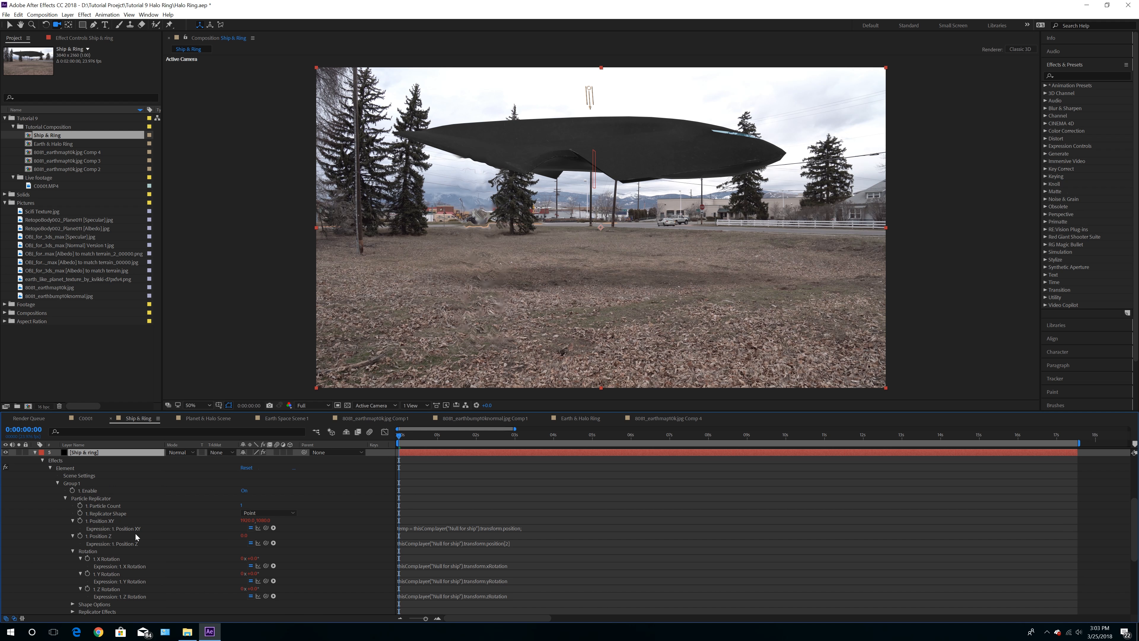
pyautogui.scroll(2, 135, 532)
pyautogui.scroll(2, 103, 497)
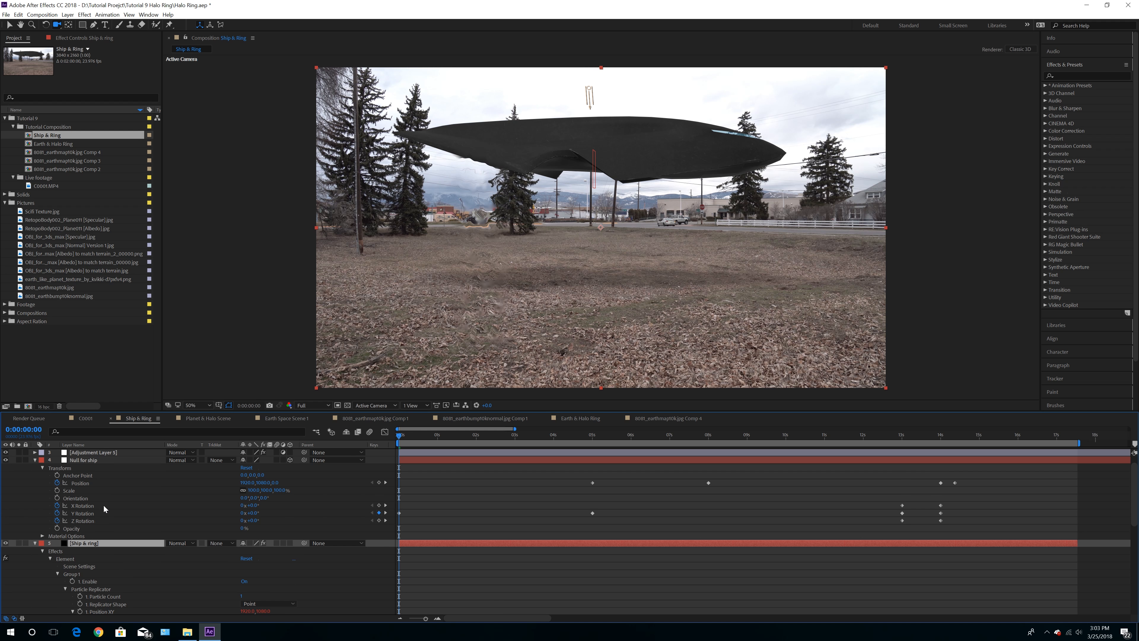
pyautogui.click(95, 462)
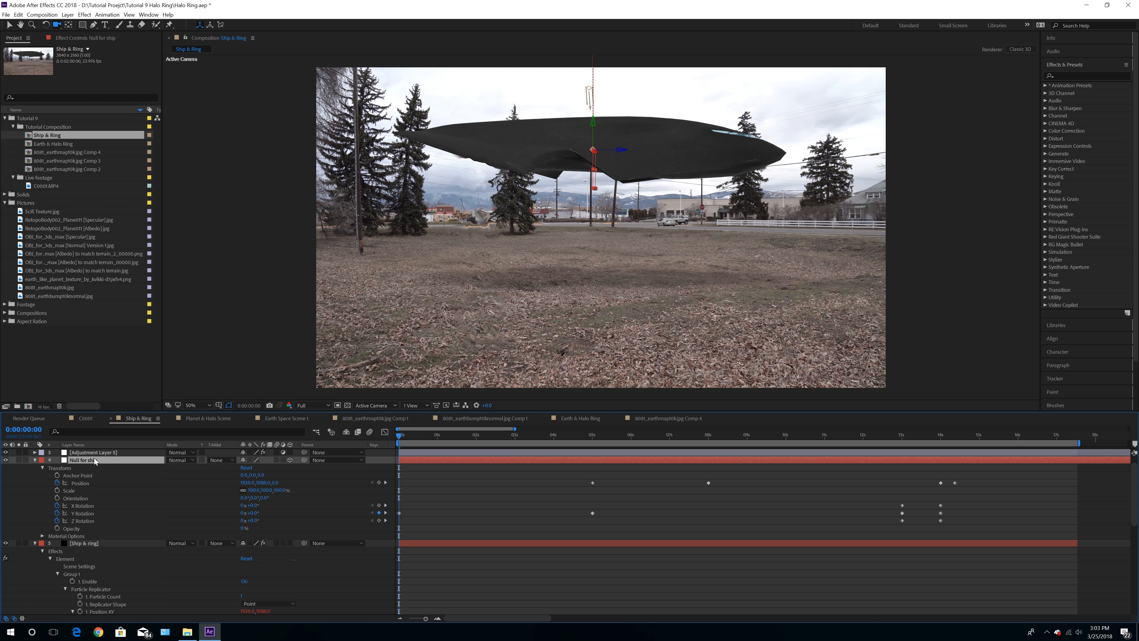
pyautogui.click(35, 460)
pyautogui.click(35, 468)
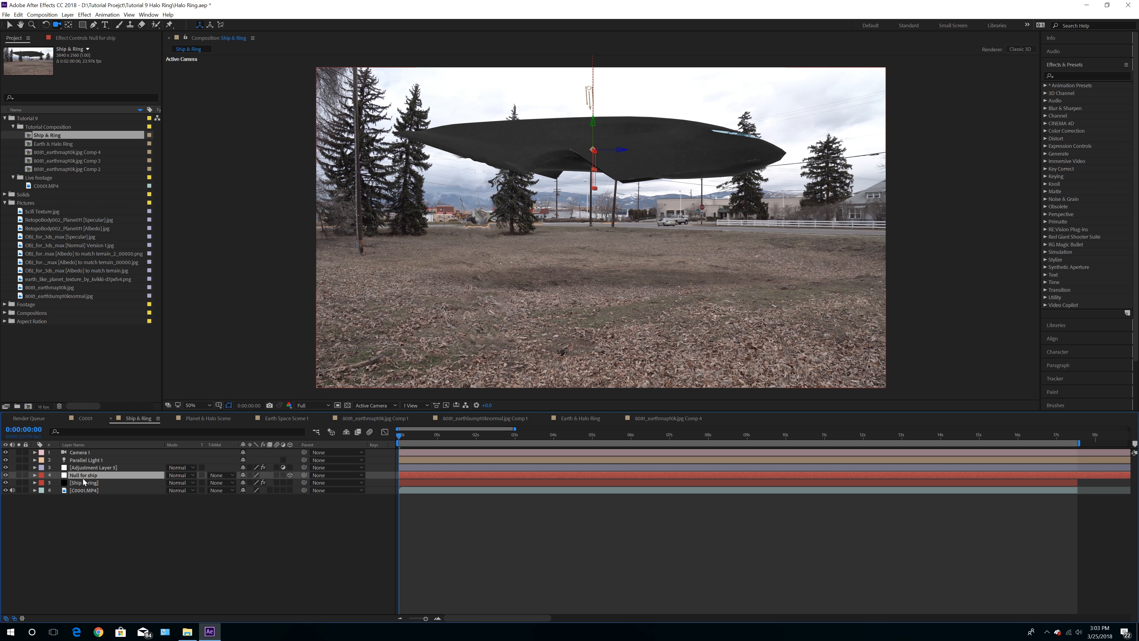
# In Earth & Halo Ring, orbit Camera 1 until the Halo ring sits up and left of the Earth, with the night side on the right
pyautogui.click(571, 417)
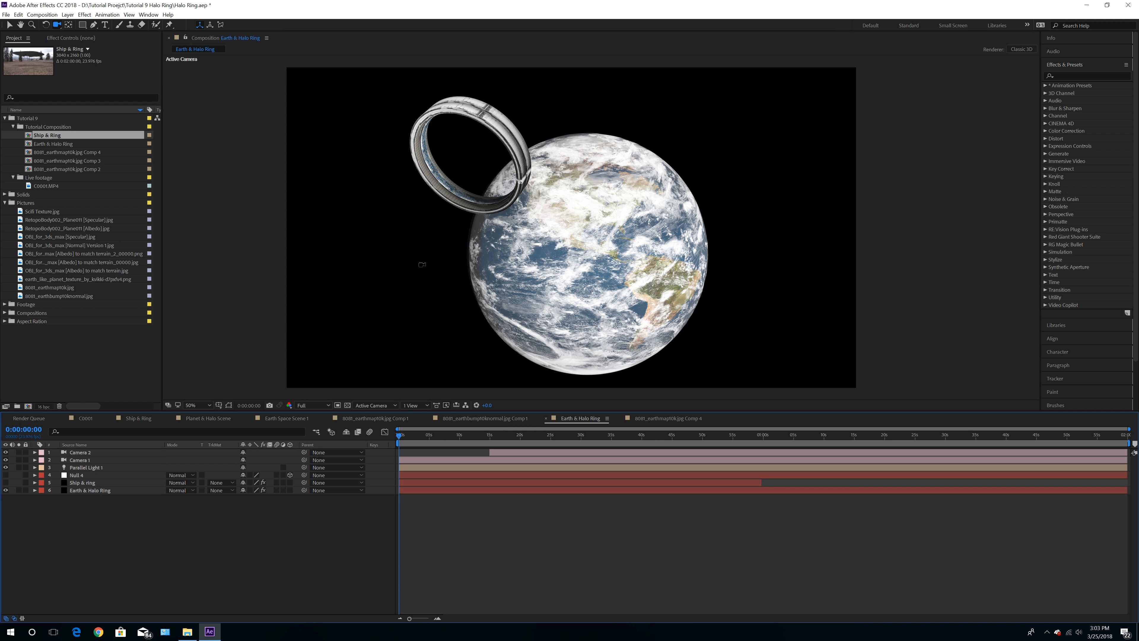
pyautogui.moveTo(539, 275); pyautogui.dragTo(582, 269)
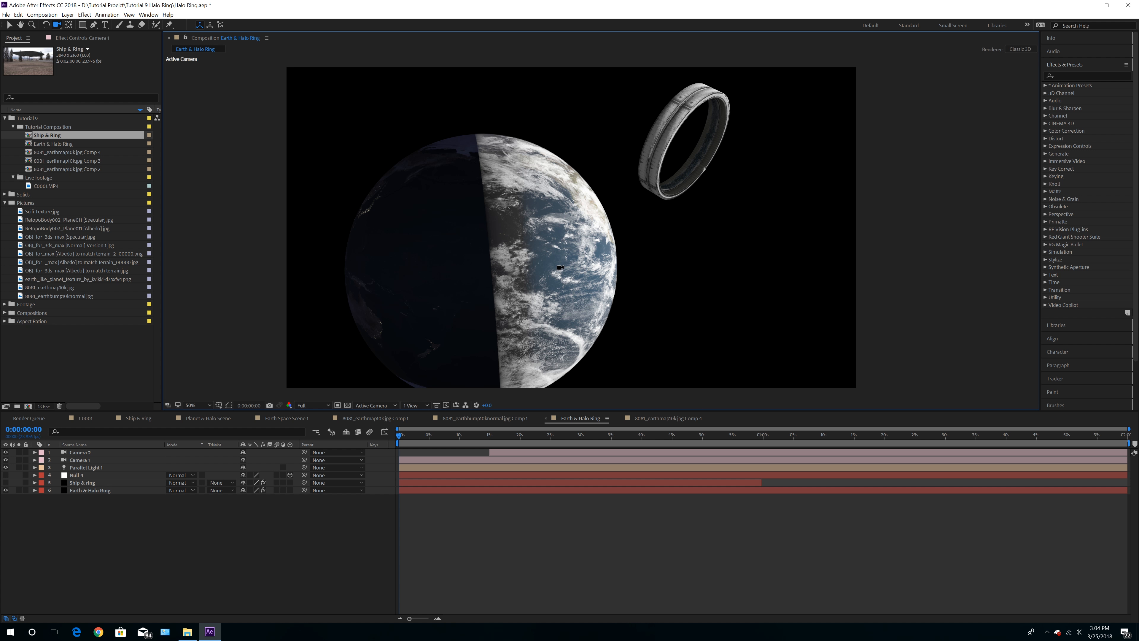
pyautogui.moveTo(579, 271); pyautogui.dragTo(539, 277)
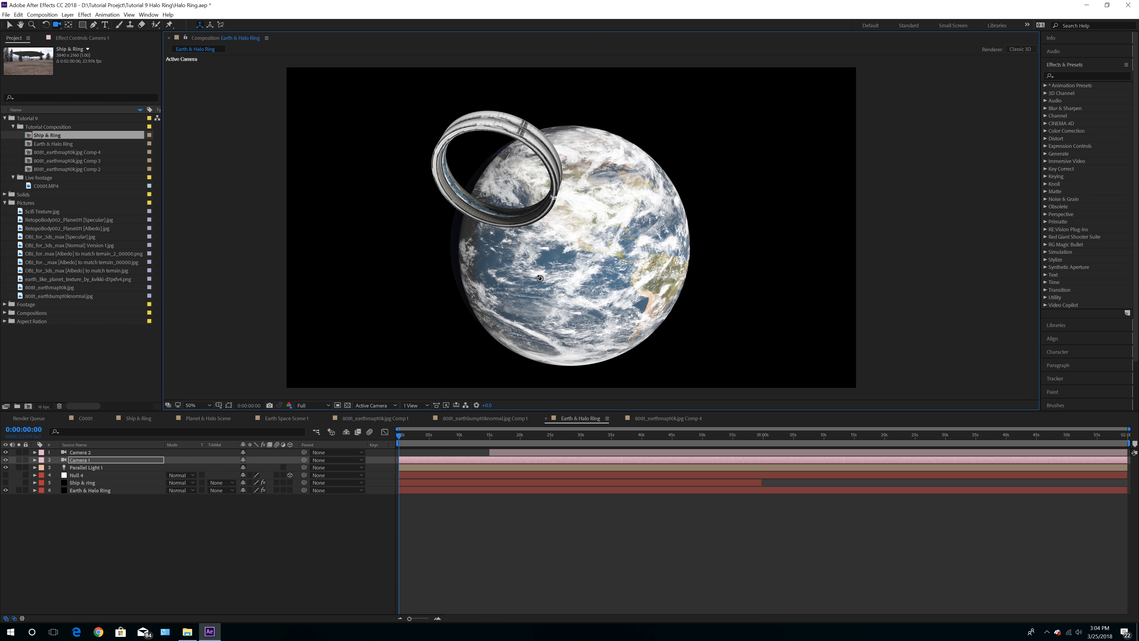
pyautogui.moveTo(540, 278); pyautogui.dragTo(527, 280)
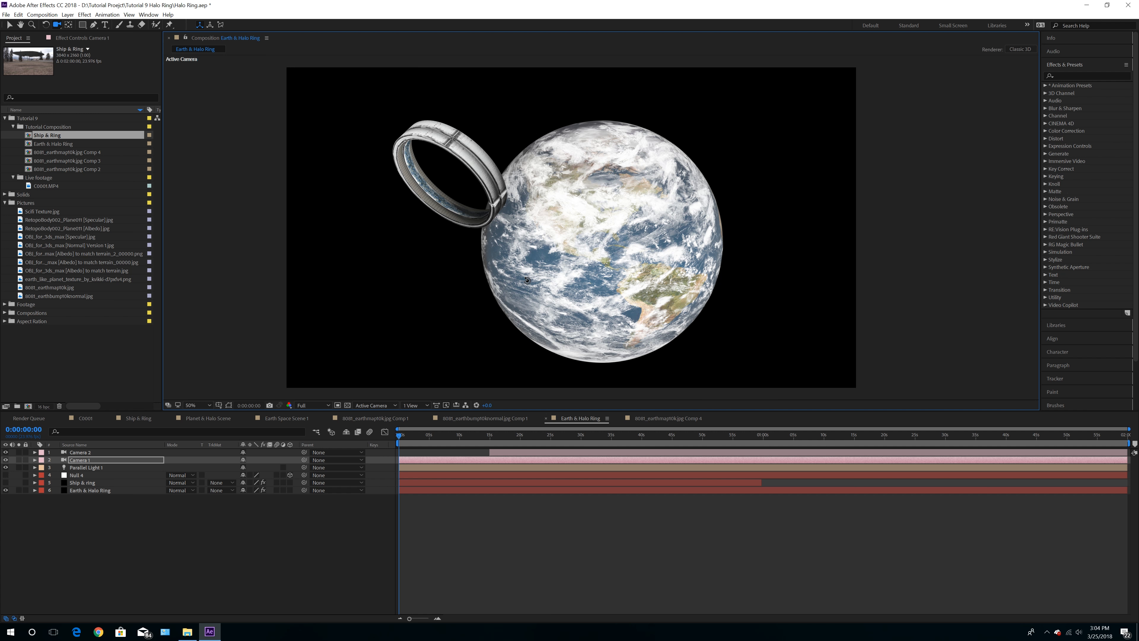
pyautogui.moveTo(527, 280); pyautogui.dragTo(511, 279)
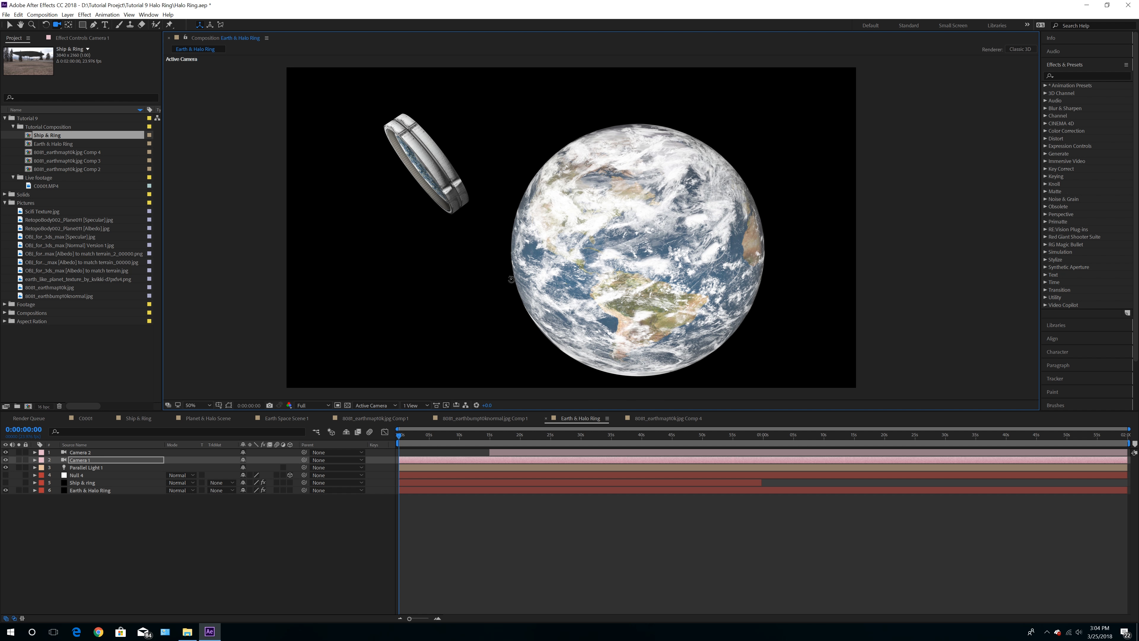
pyautogui.moveTo(511, 279); pyautogui.dragTo(481, 288)
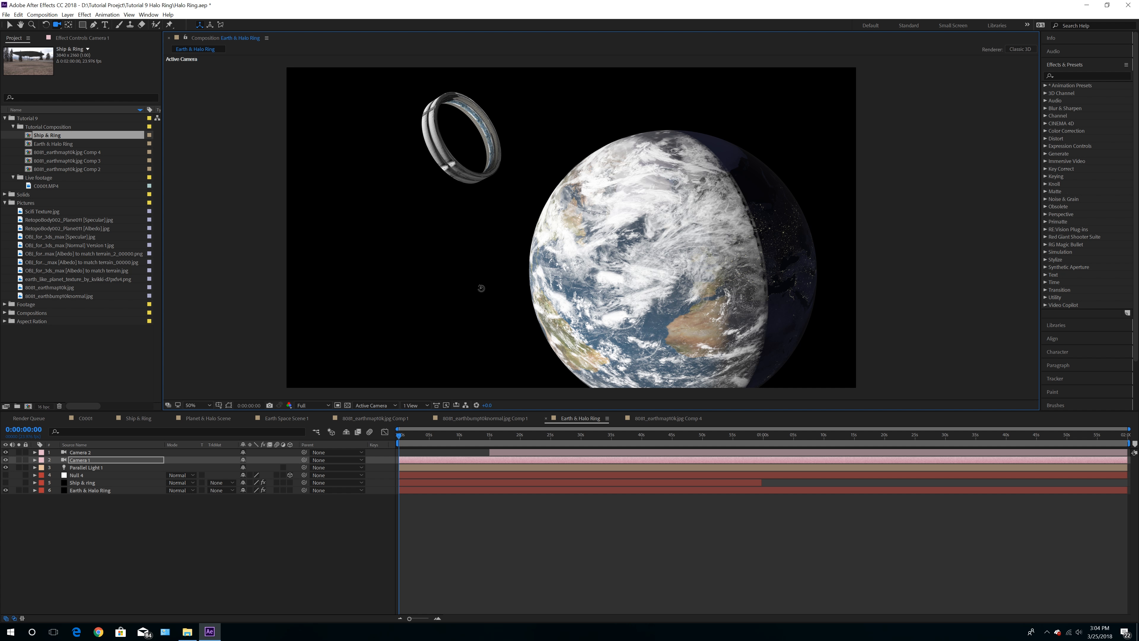
pyautogui.moveTo(481, 288); pyautogui.dragTo(482, 288)
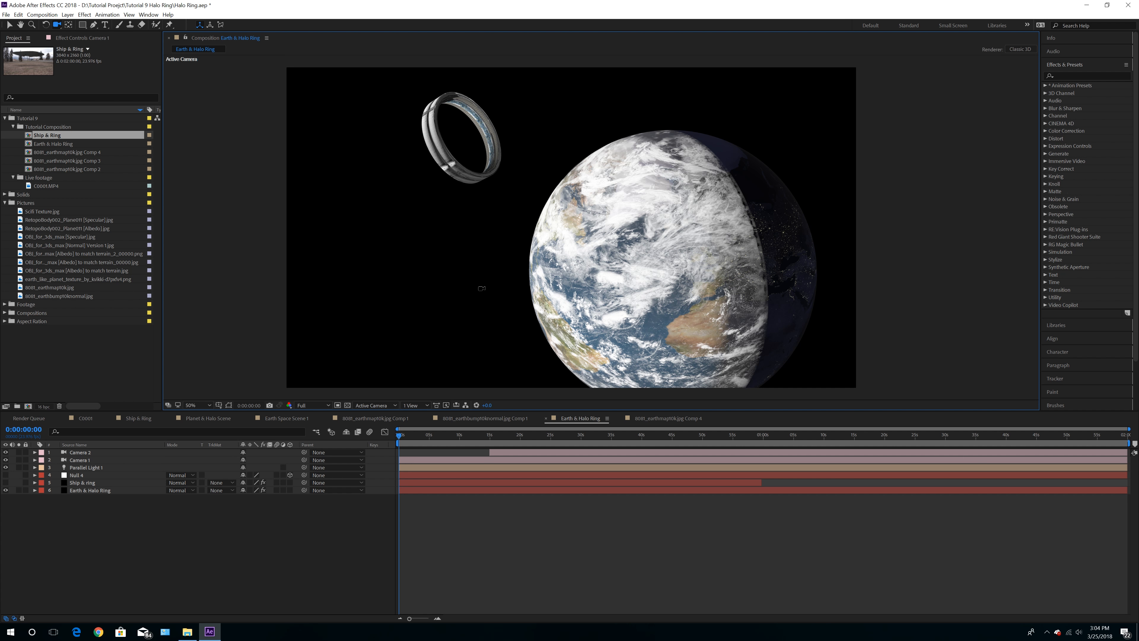